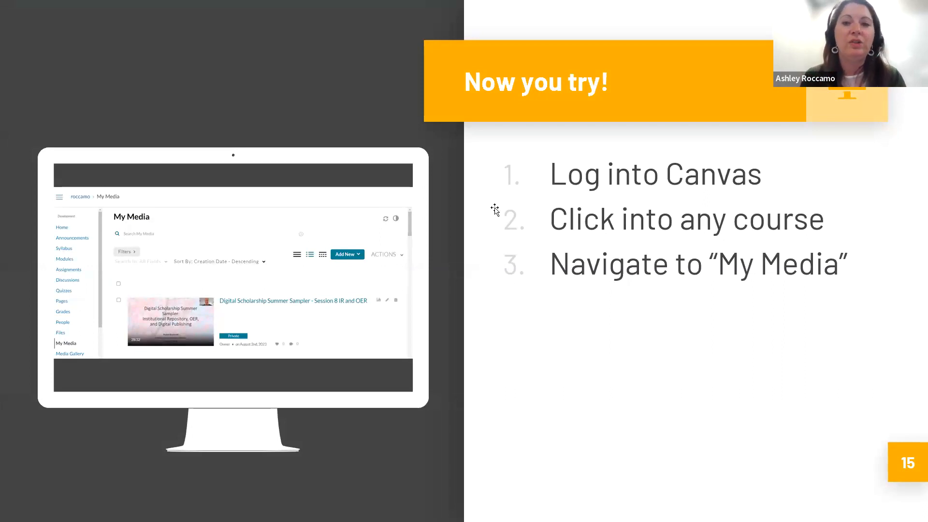
- Leave the slideshow, switch to Canvas in the browser and open the published Sandbox Course
key(Escape)
key(alt+Tab)
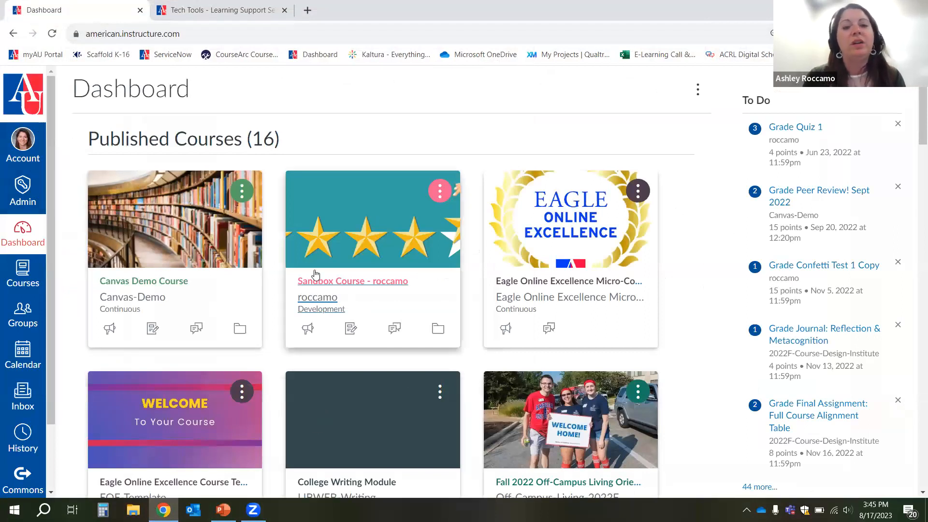
click(361, 284)
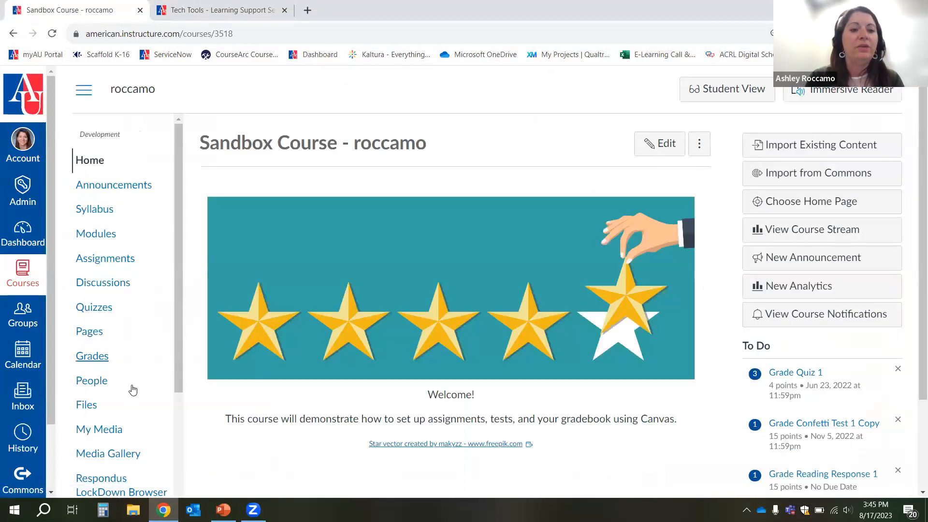
- Open the Sandbox Course's settings and show its Navigation options
scroll(123, 327, down, 2)
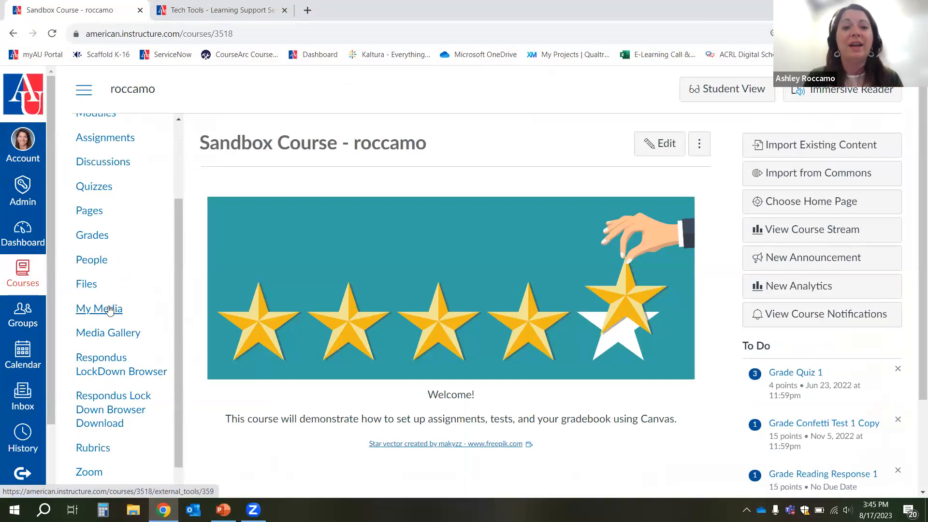
scroll(112, 299, down, 1)
scroll(112, 300, down, 3)
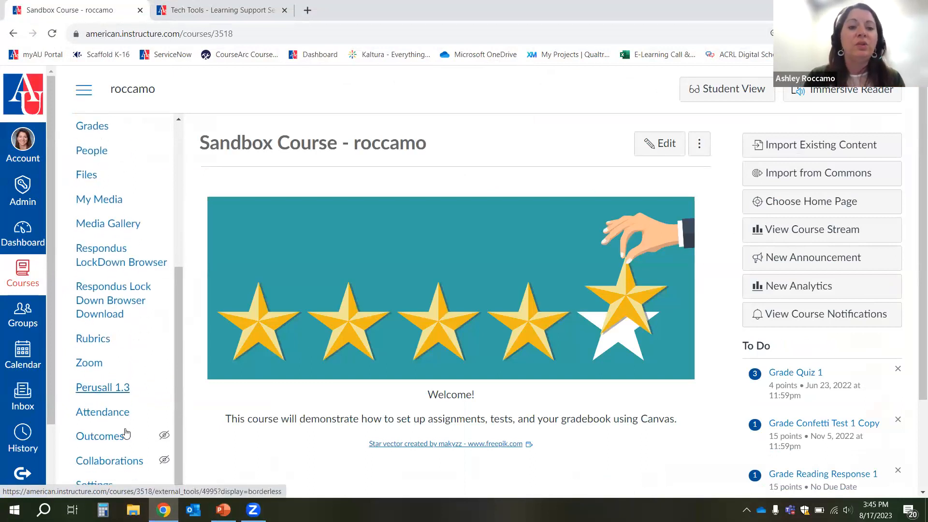
click(108, 485)
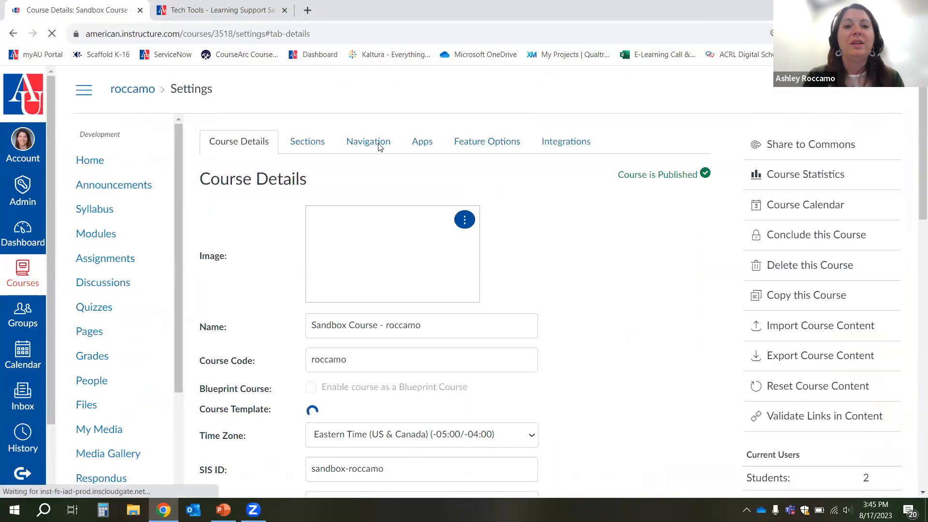
click(378, 143)
- Try hiding My Media among the disabled course navigation items, and return it to the visible items above Media Gallery
scroll(504, 286, down, 5)
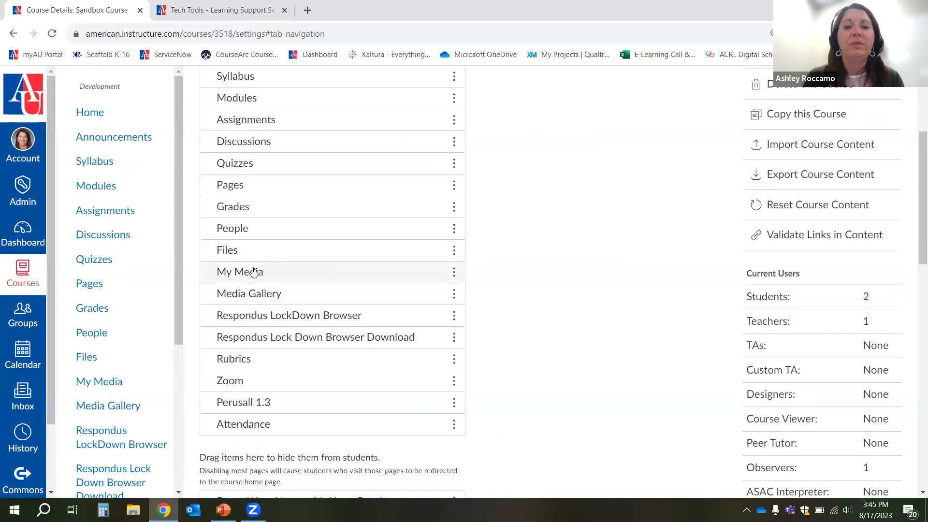
scroll(503, 321, down, 4)
drag(259, 99, 281, 337)
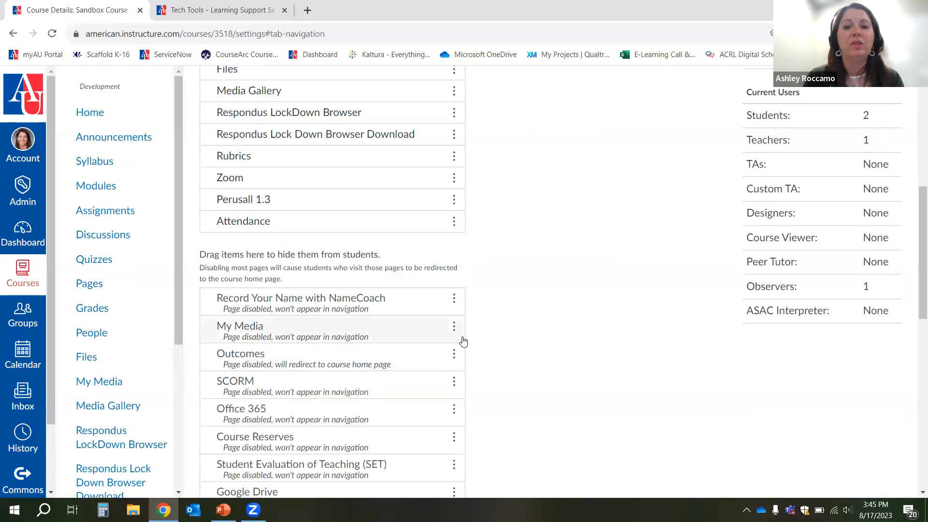
drag(391, 335, 461, 357)
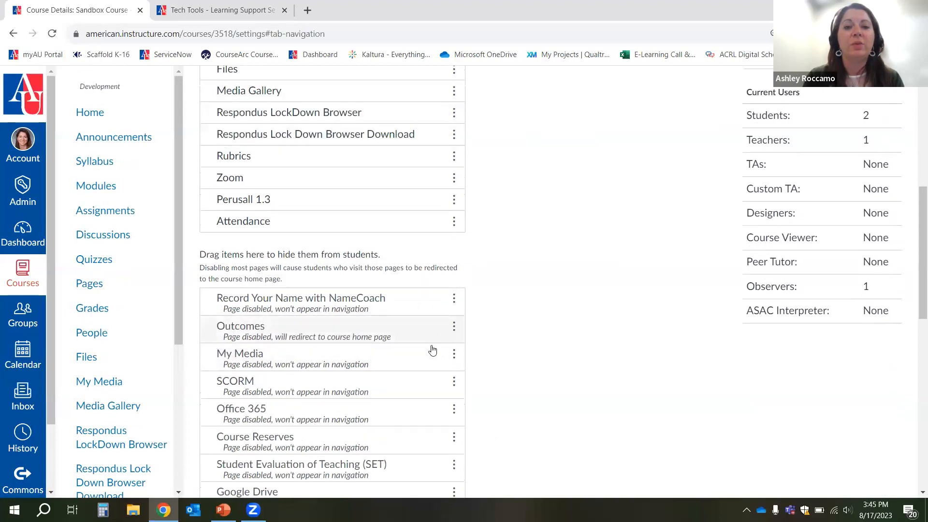
click(454, 357)
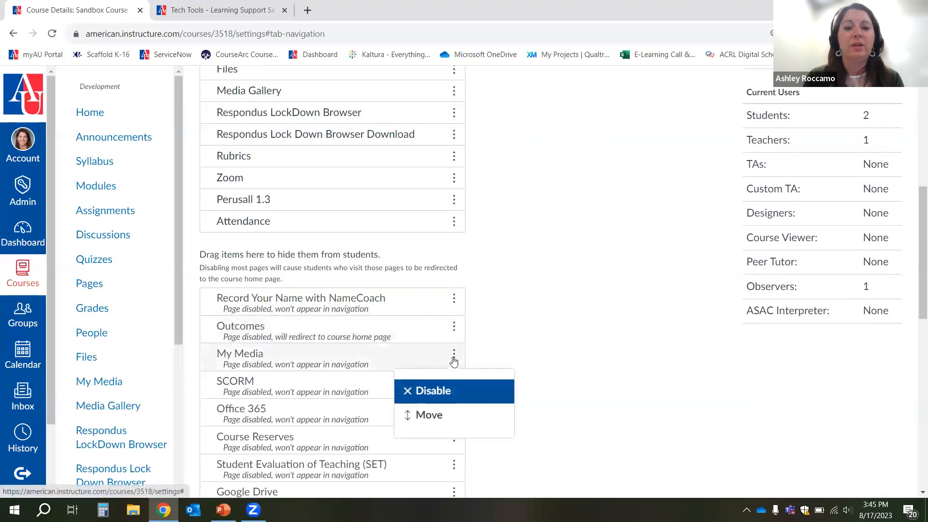
click(431, 392)
drag(365, 144, 348, 92)
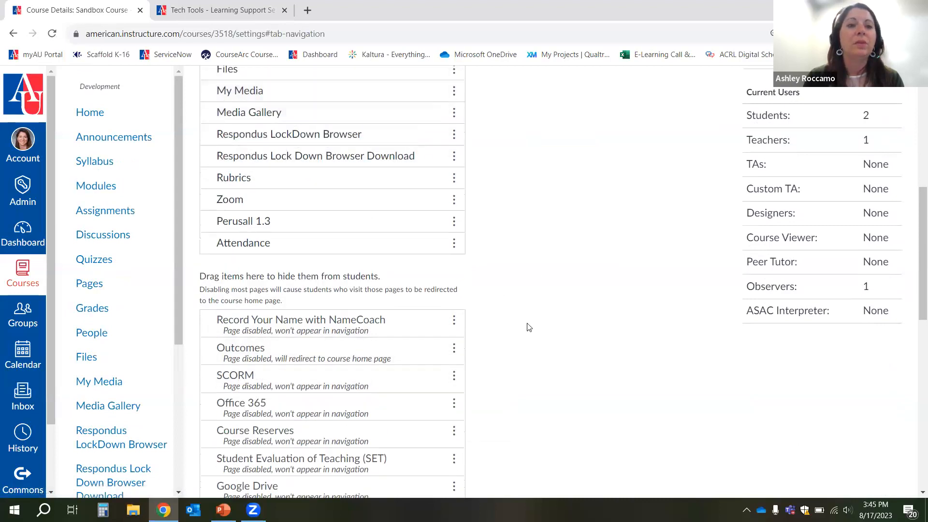
- Save the course navigation settings and open the course's My Media page
scroll(529, 328, down, 10)
click(220, 455)
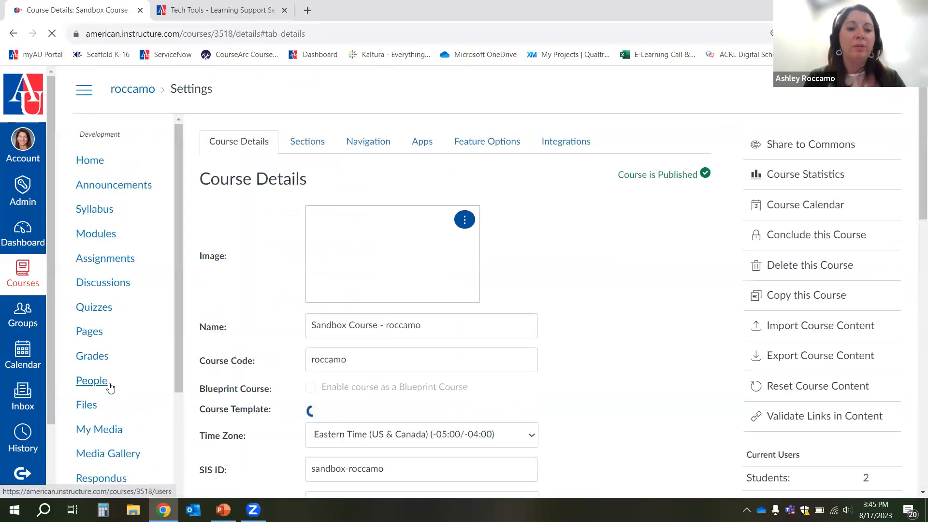
click(98, 429)
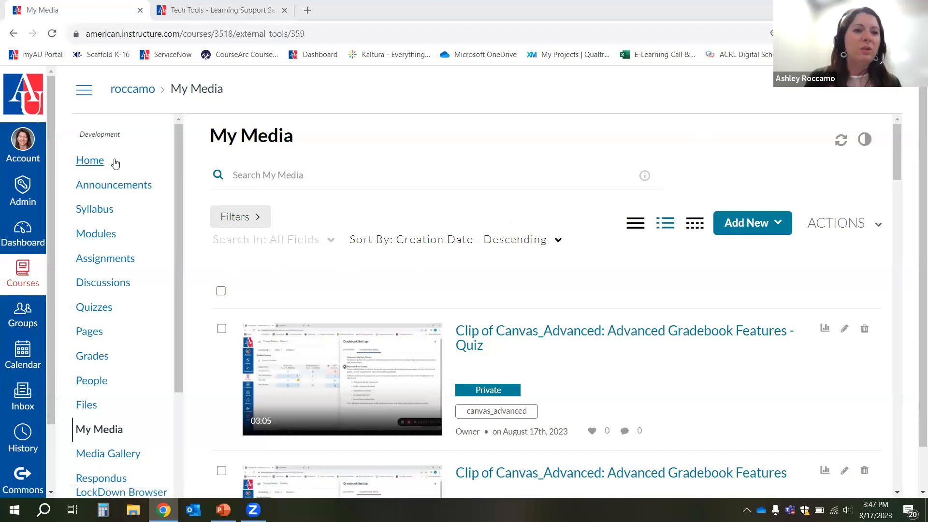
- Enter Student View from the course home page and open My Media, authorizing Kaltura access as Test Student
click(115, 161)
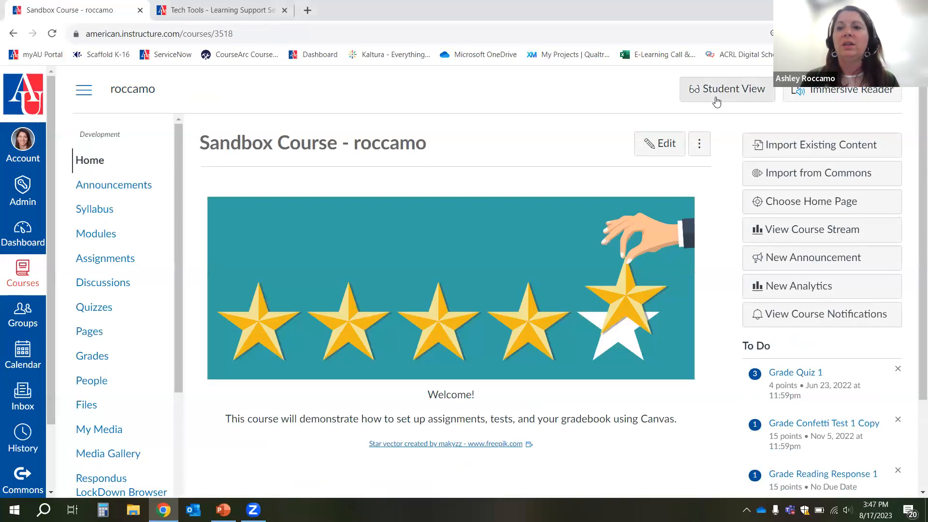
click(696, 94)
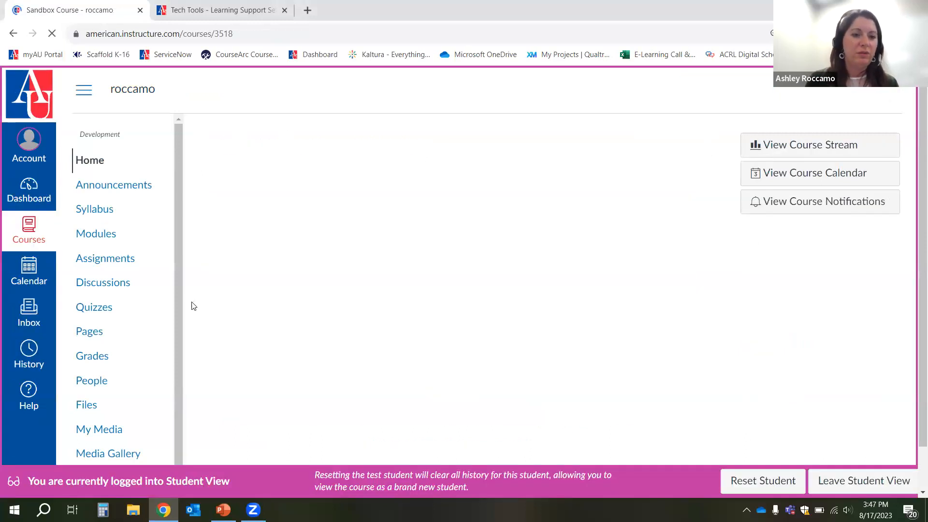
click(95, 431)
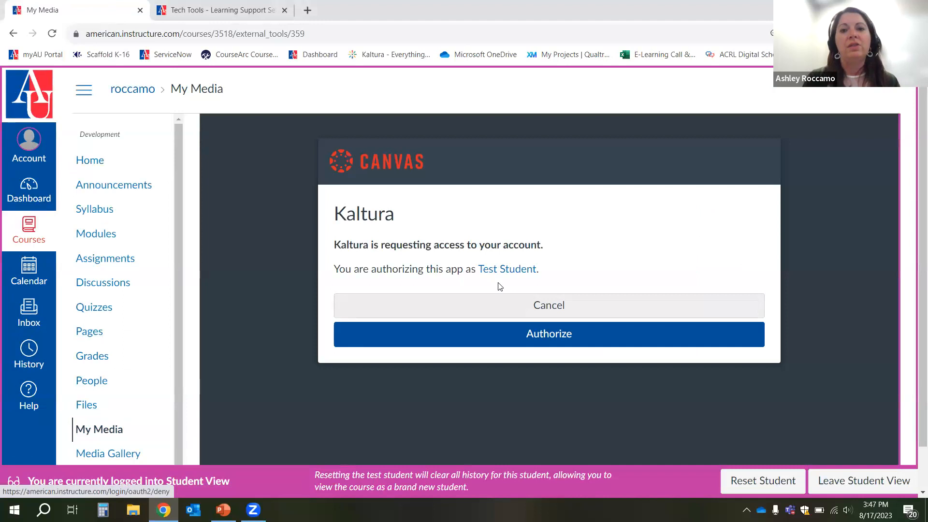
click(498, 335)
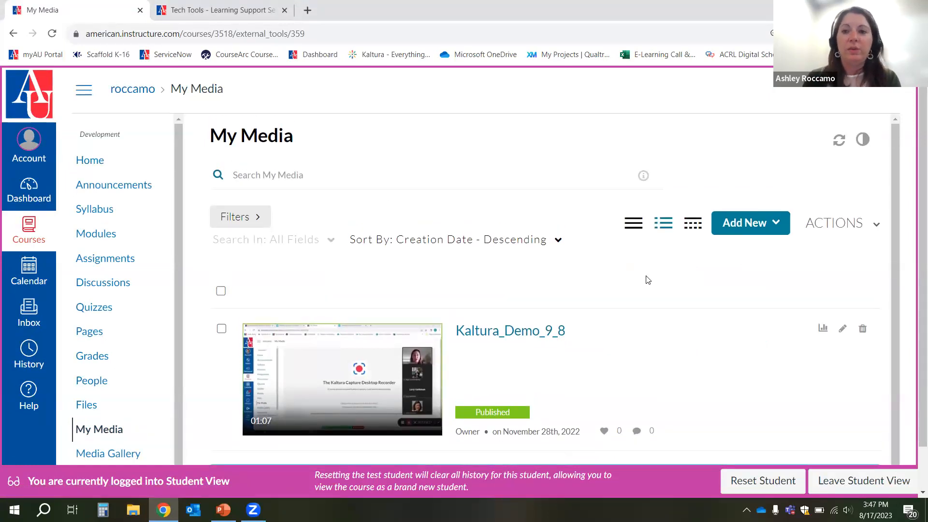
- Leave Student View and look through the instructor's list of videos in My Media
click(850, 481)
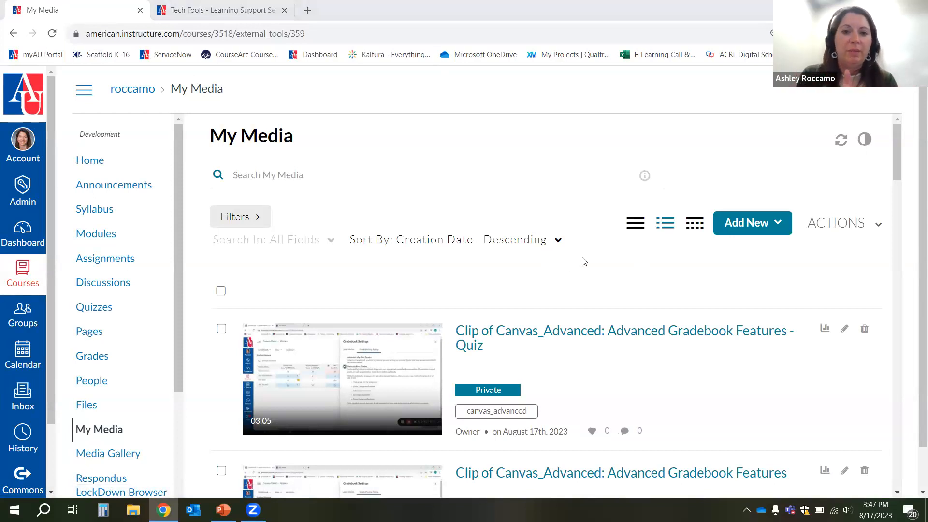
scroll(601, 259, down, 15)
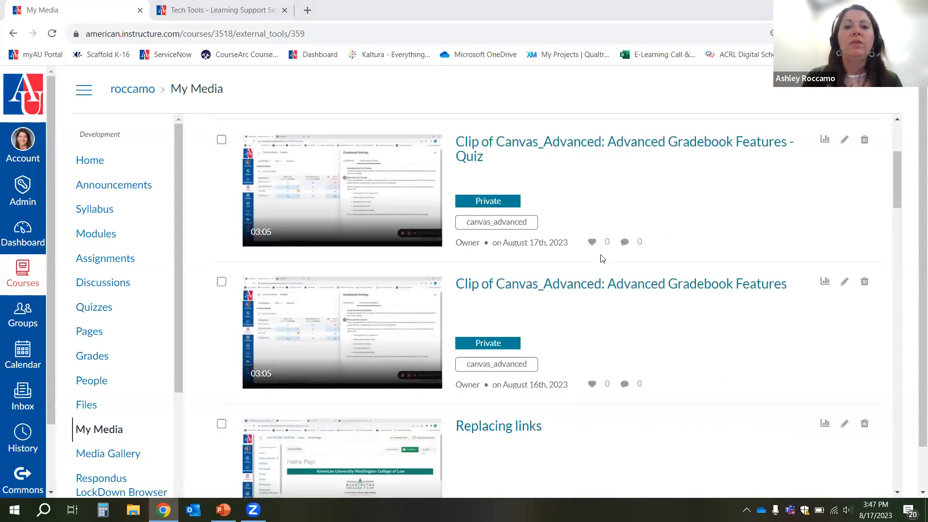
scroll(688, 282, down, 20)
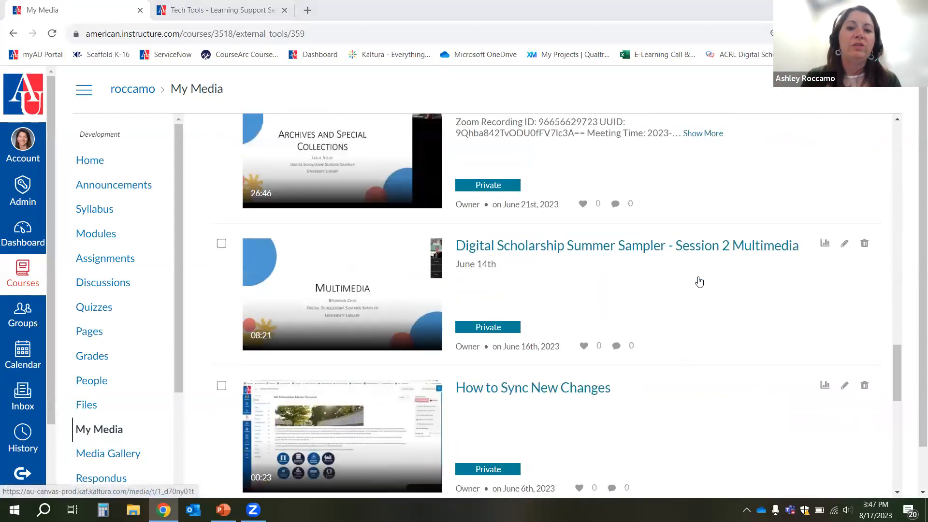
scroll(719, 301, up, 20)
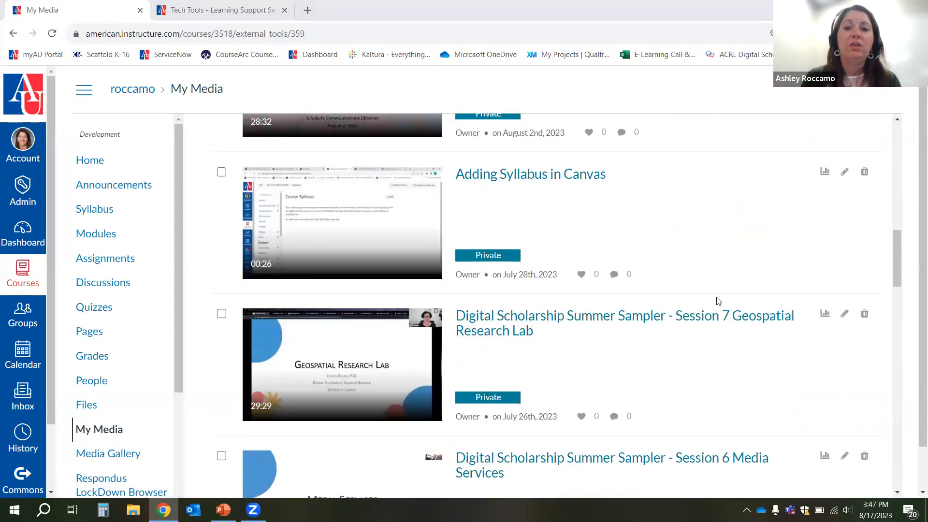
scroll(719, 301, up, 5)
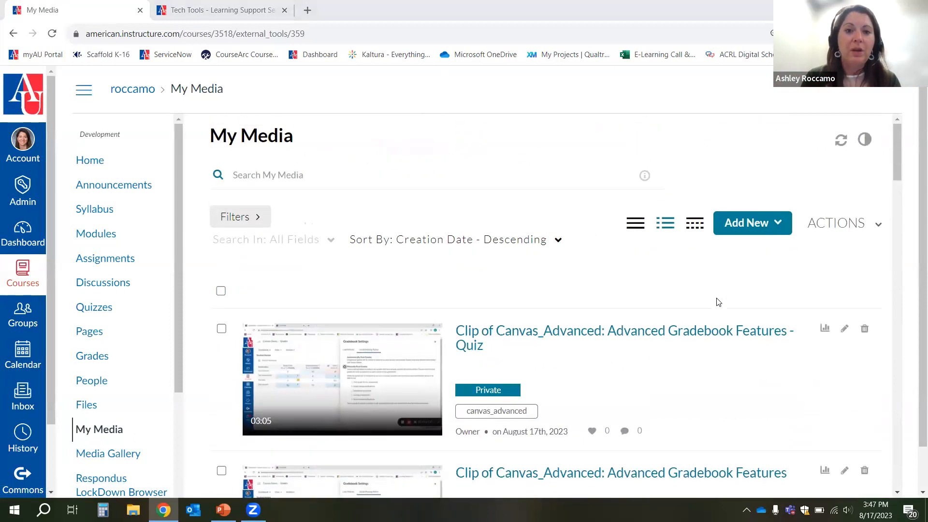
- Review the available sort orders for the My Media list, keeping Creation Date - Descending
scroll(719, 302, down, 1)
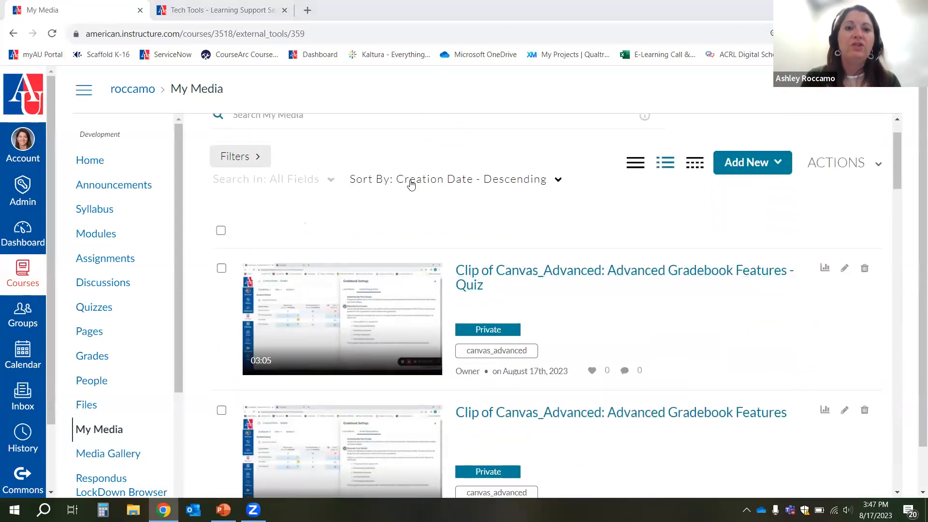
click(433, 187)
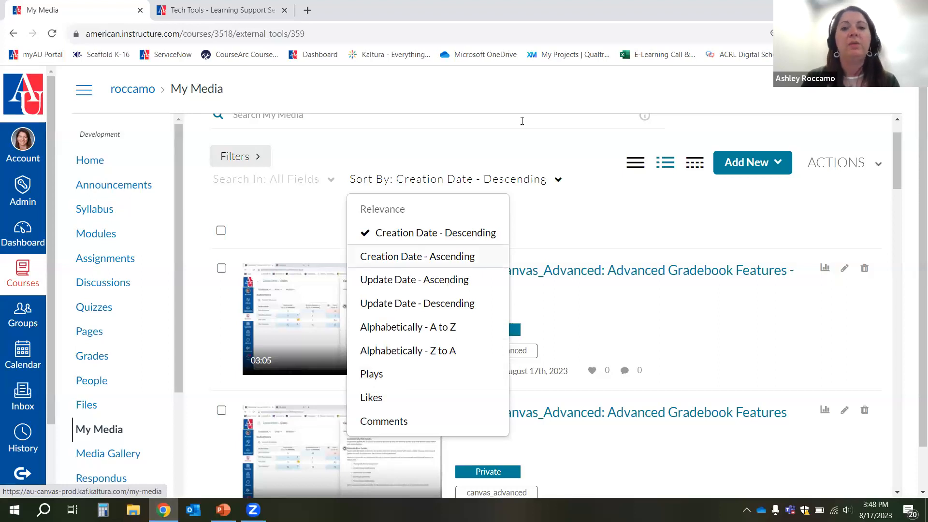
click(477, 171)
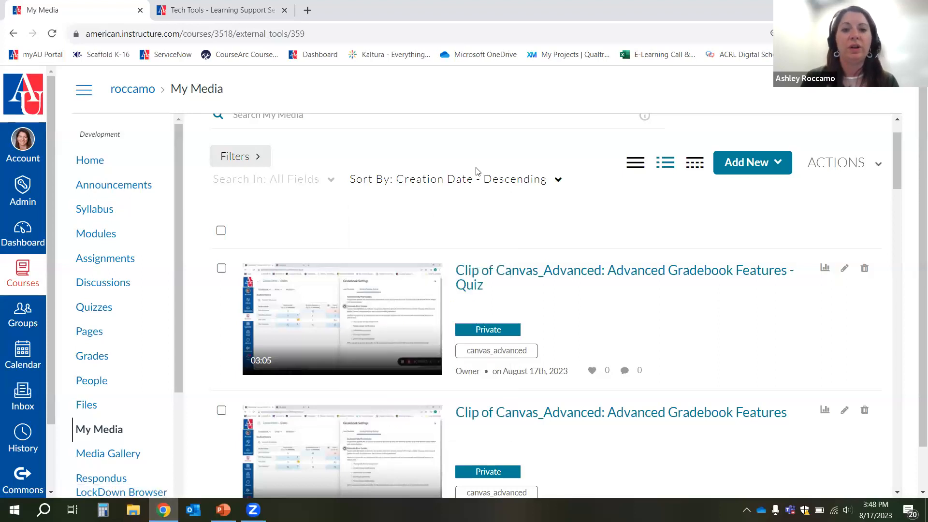
click(453, 180)
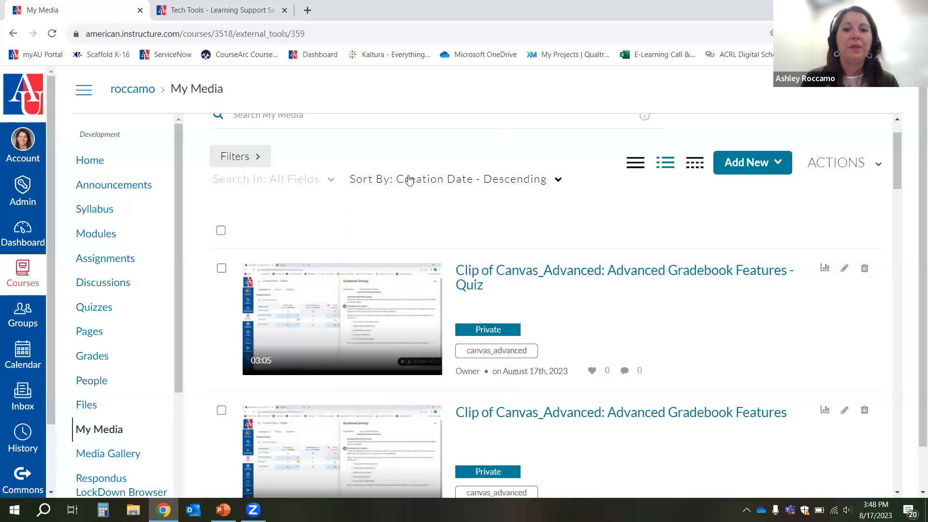
- Review the My Media filters for media type, publish status and ownership, and collapse them
click(254, 161)
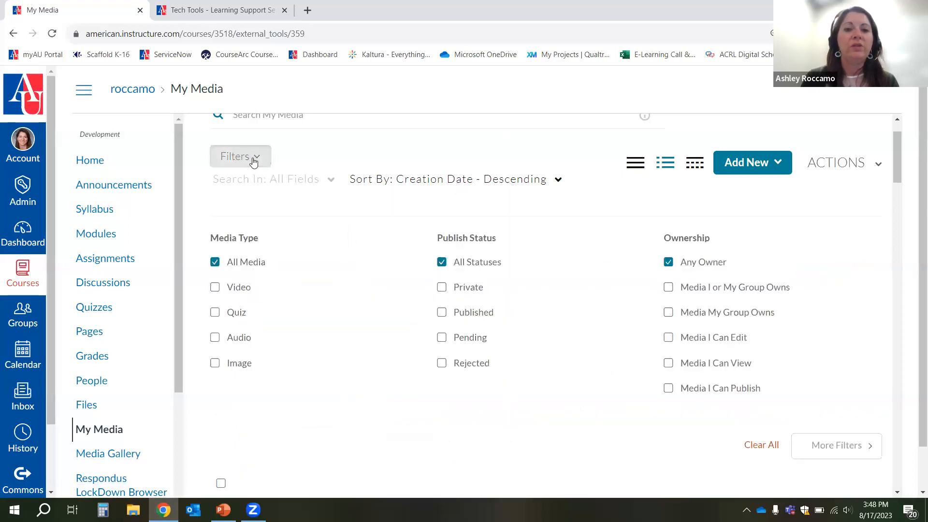
scroll(367, 309, down, 1)
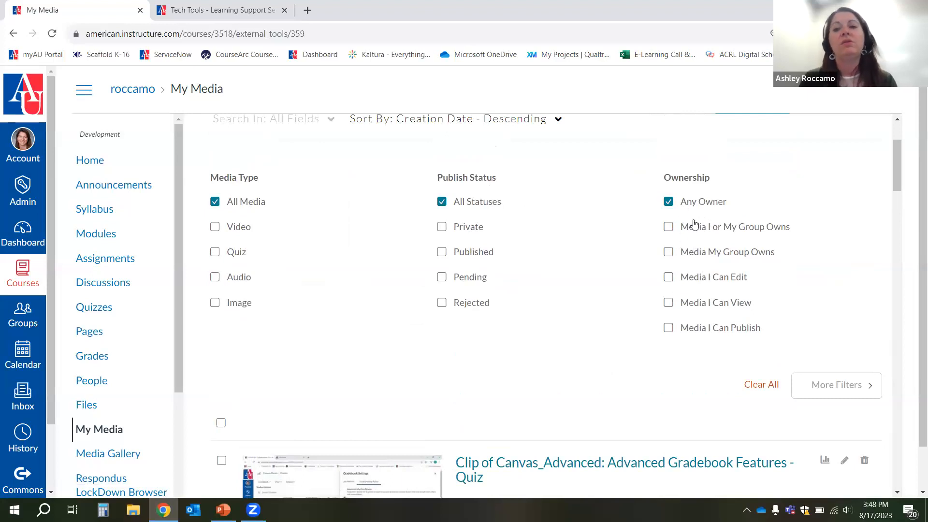
scroll(715, 262, up, 2)
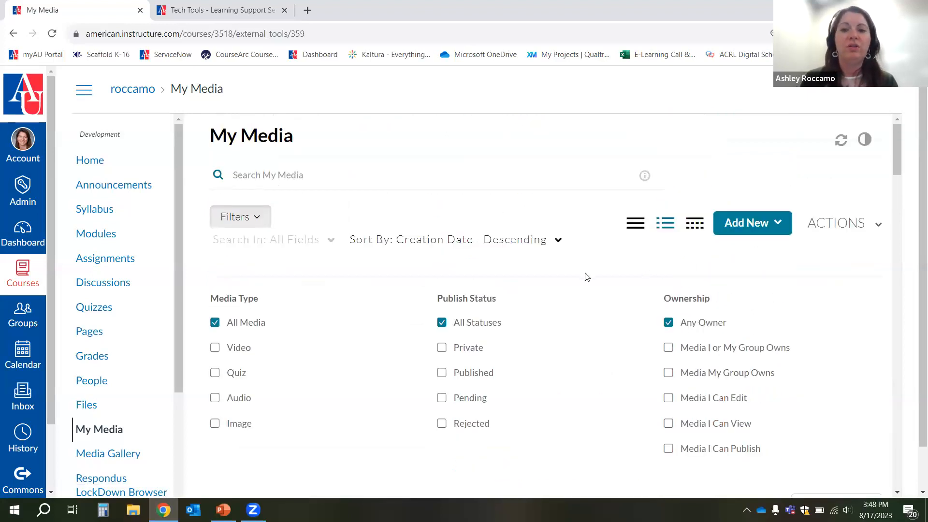
scroll(638, 288, down, 2)
scroll(238, 186, up, 2)
click(251, 217)
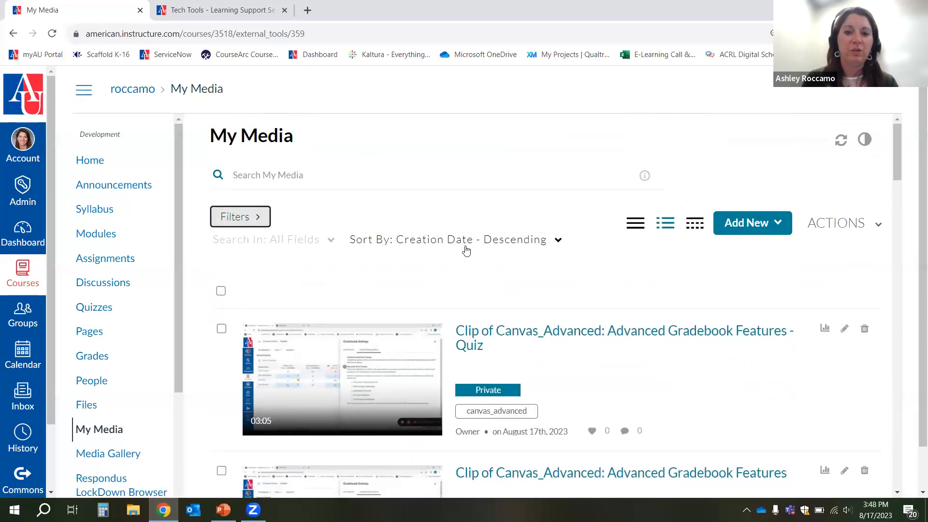
- Search My Media for "digital scholarship", look through the matching videos and clear the search
click(414, 173)
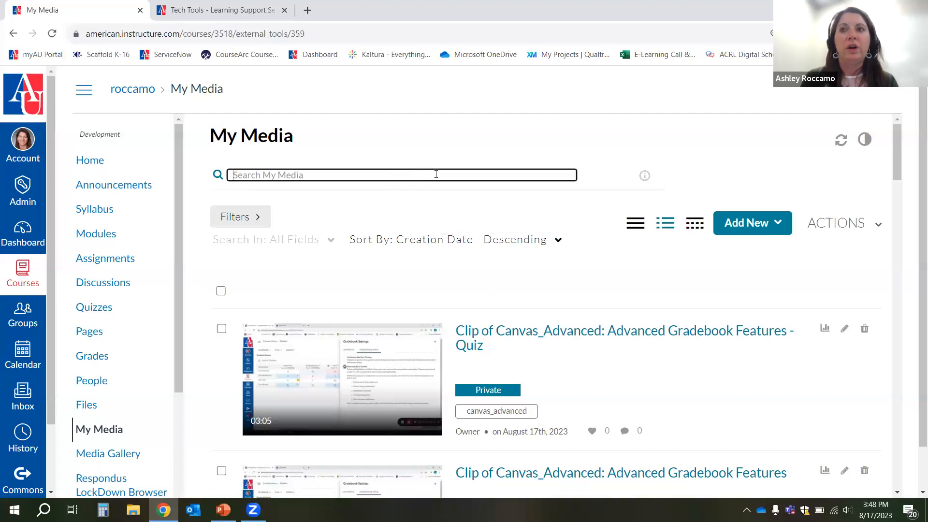
text(digital scholarship)
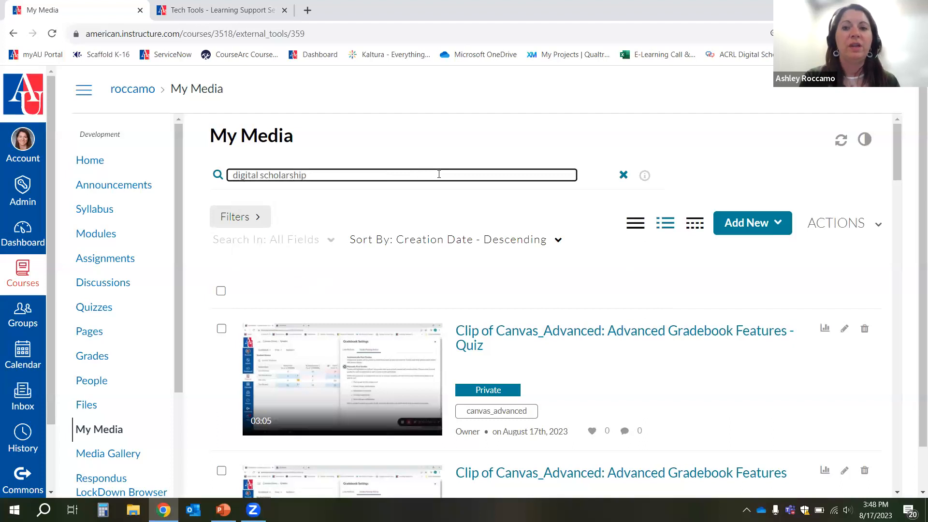
key(Return)
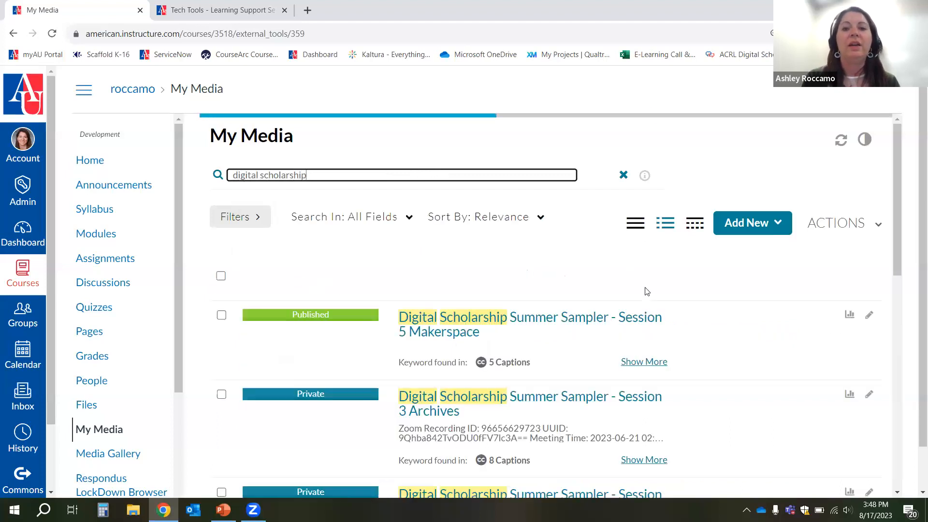
scroll(676, 295, down, 5)
scroll(686, 297, down, 6)
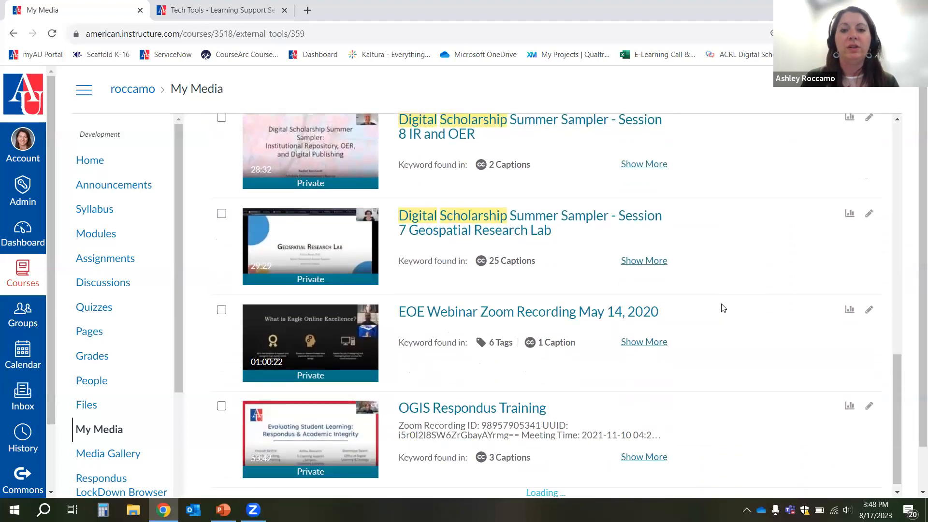
scroll(721, 307, up, 7)
scroll(723, 308, up, 6)
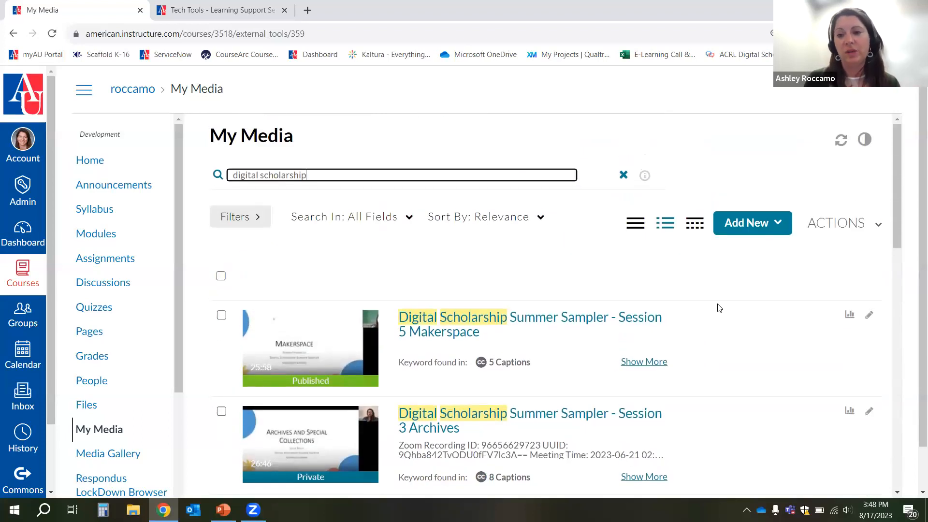
click(624, 175)
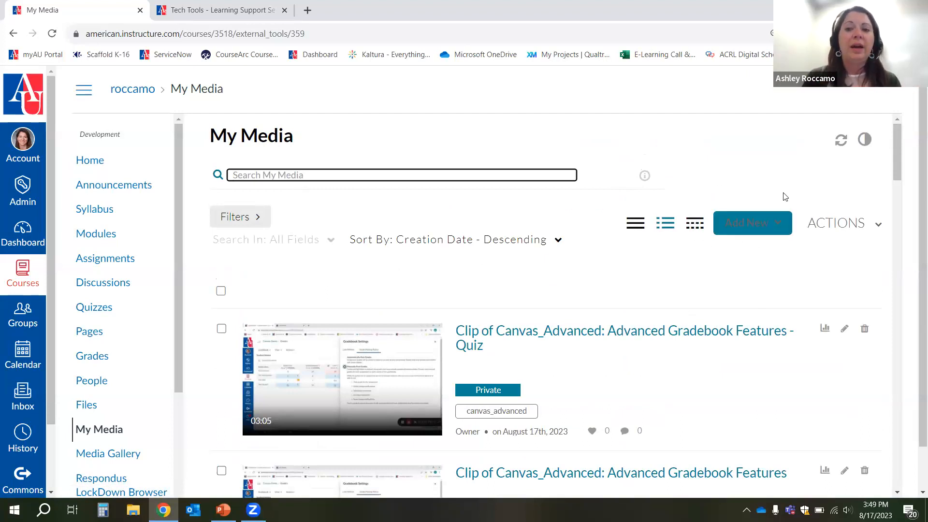
- Review the options for adding new media in My Media and open the Media Upload page
click(755, 229)
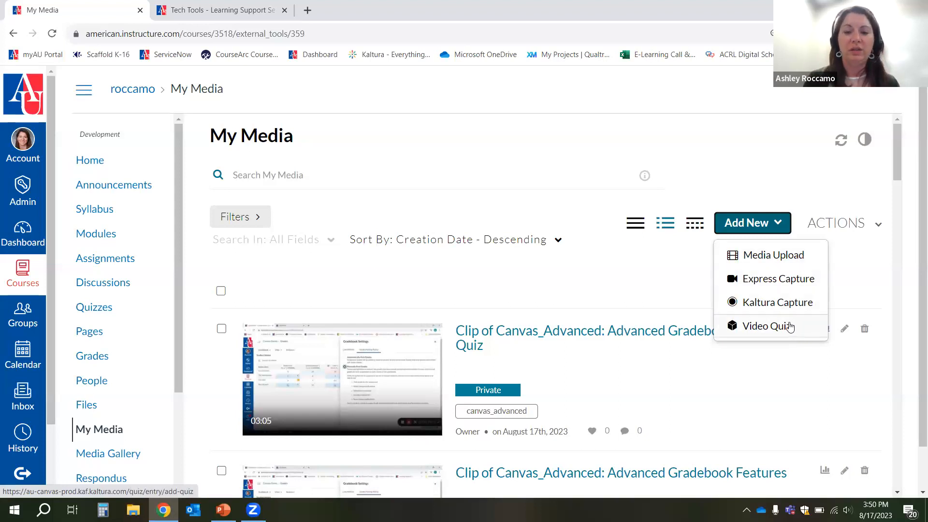
click(664, 269)
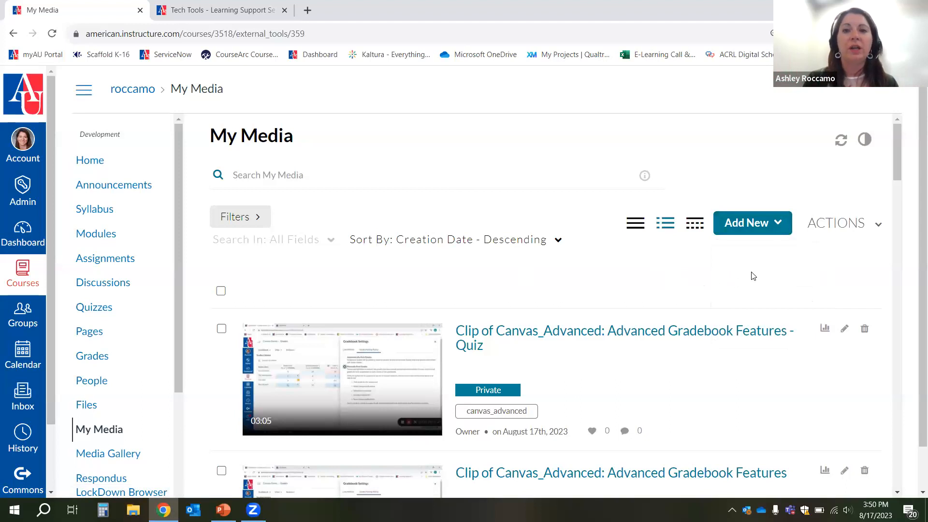
click(780, 227)
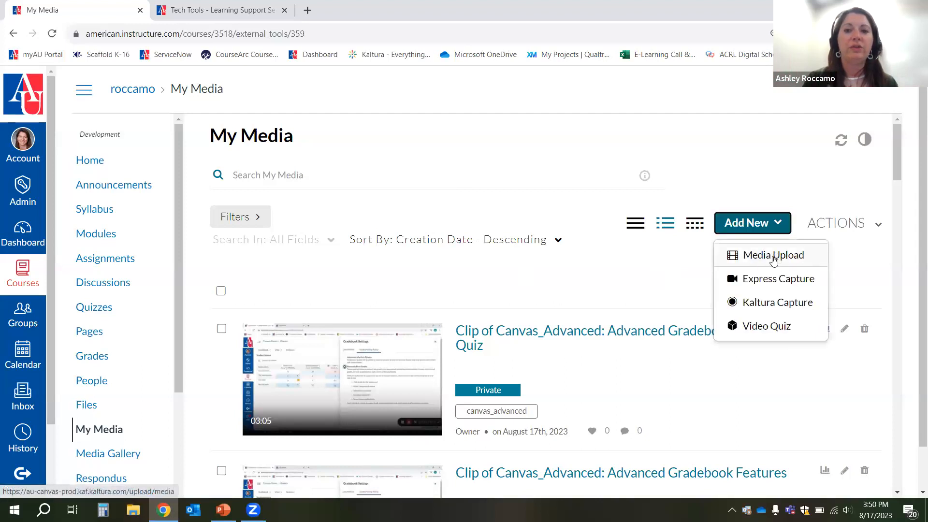
click(774, 256)
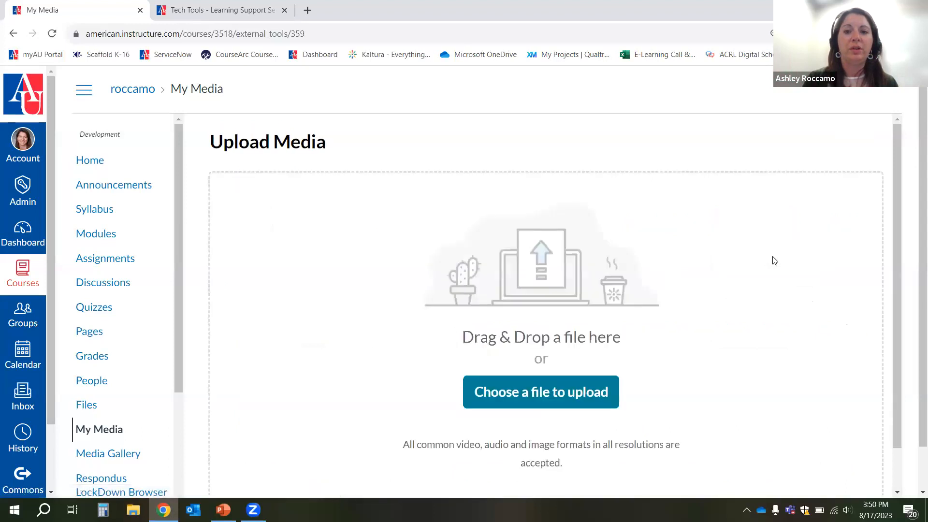
scroll(774, 260, down, 2)
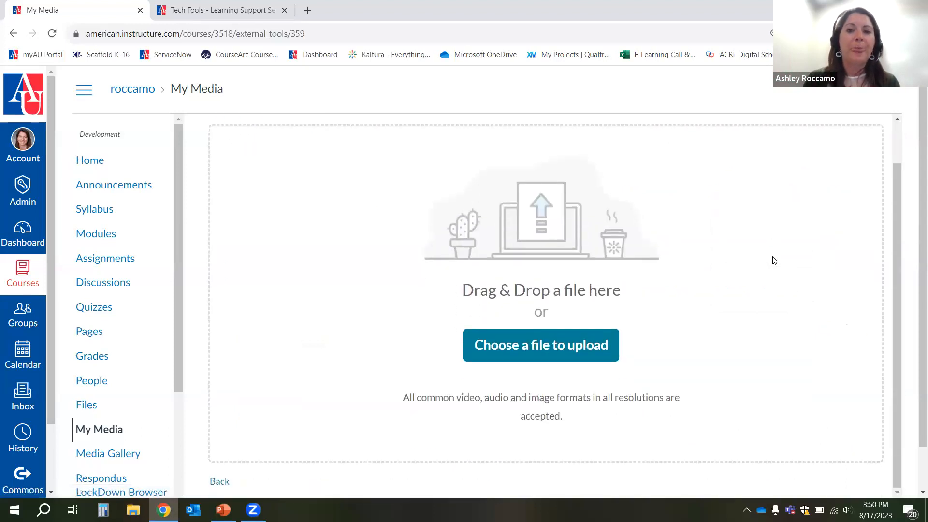
scroll(775, 261, up, 2)
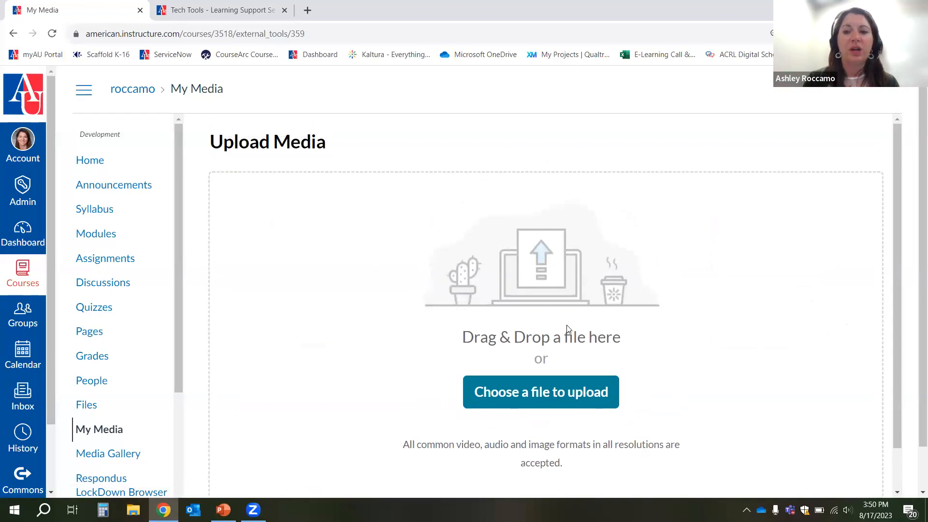
scroll(568, 329, down, 2)
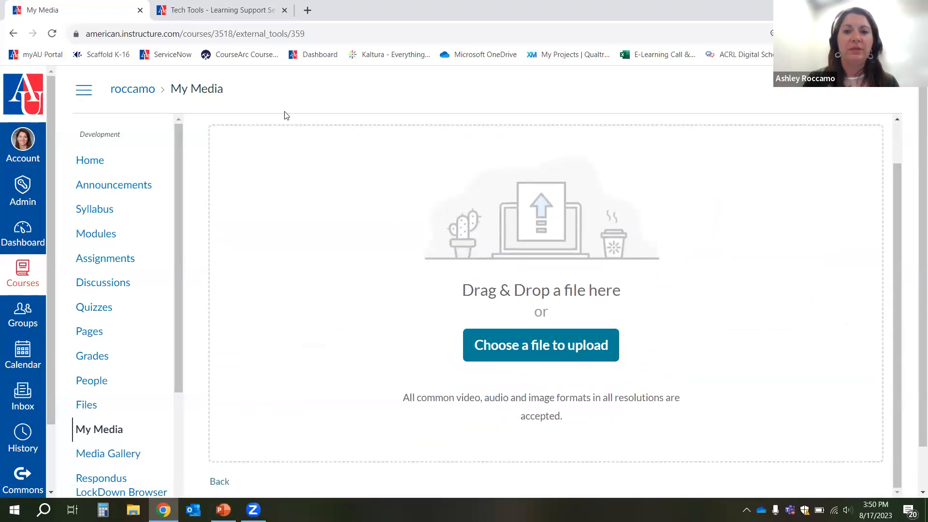
- Upload the video file Media Upload Sample Video from the Canvas Training folder on the Desktop
click(533, 344)
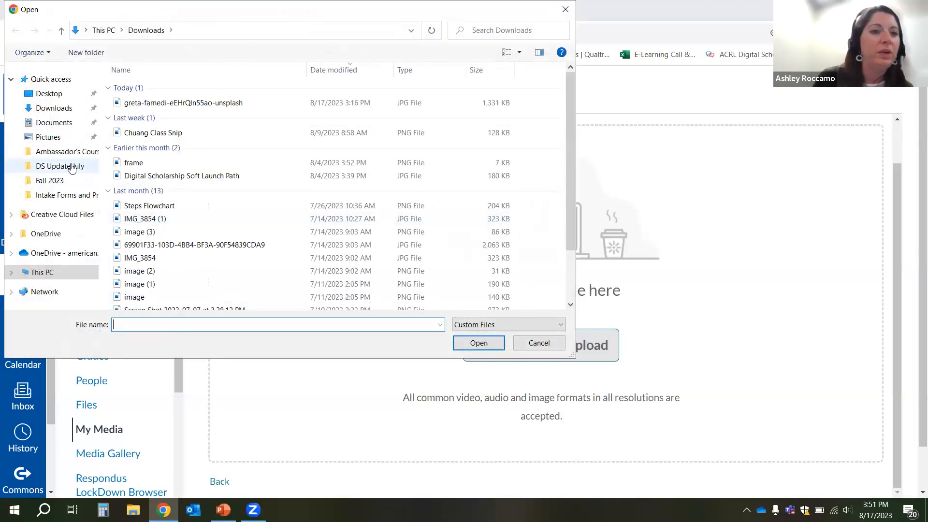
click(48, 93)
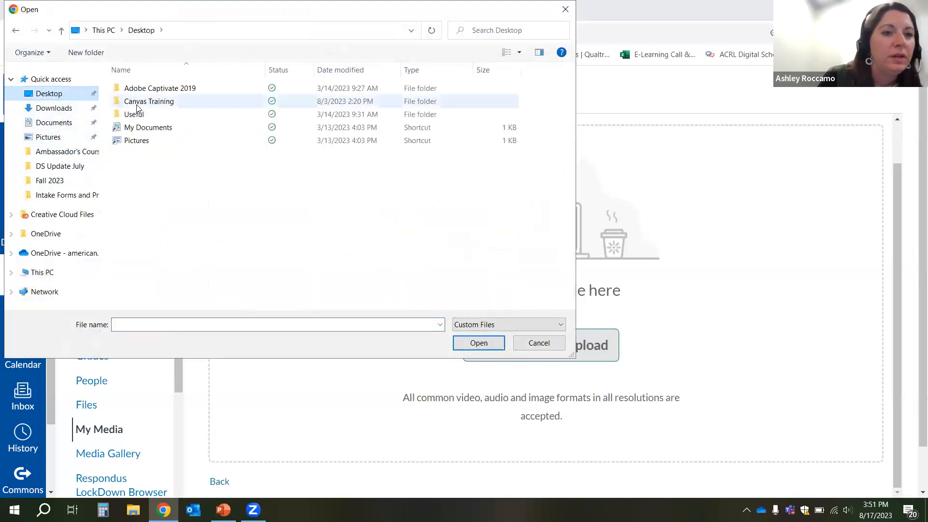
double_click(137, 103)
click(269, 121)
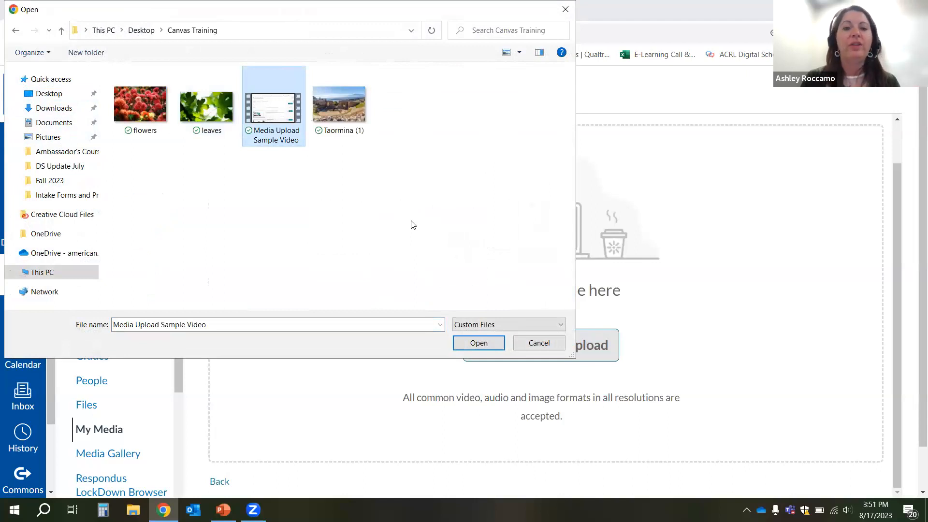
click(478, 343)
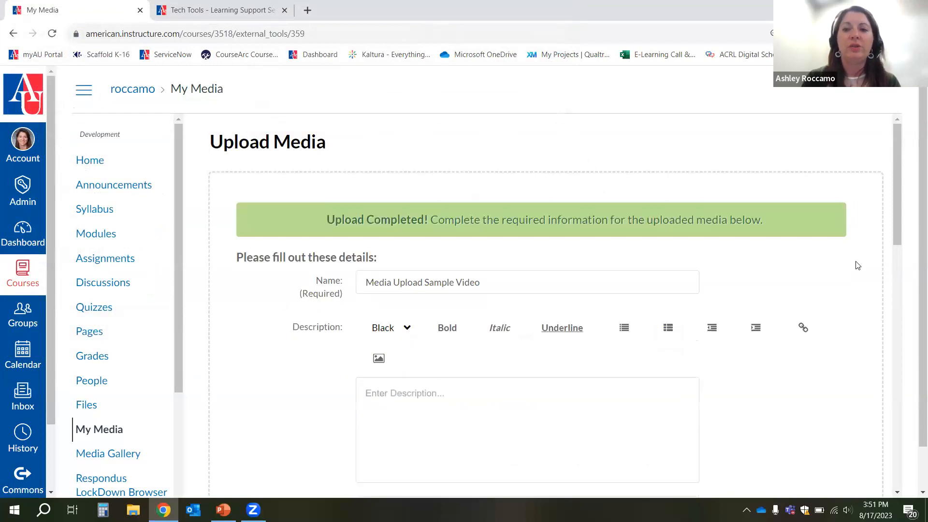
- Look through the uploaded video's details form, covering the name, description, tags and publishing status
scroll(857, 265, down, 1)
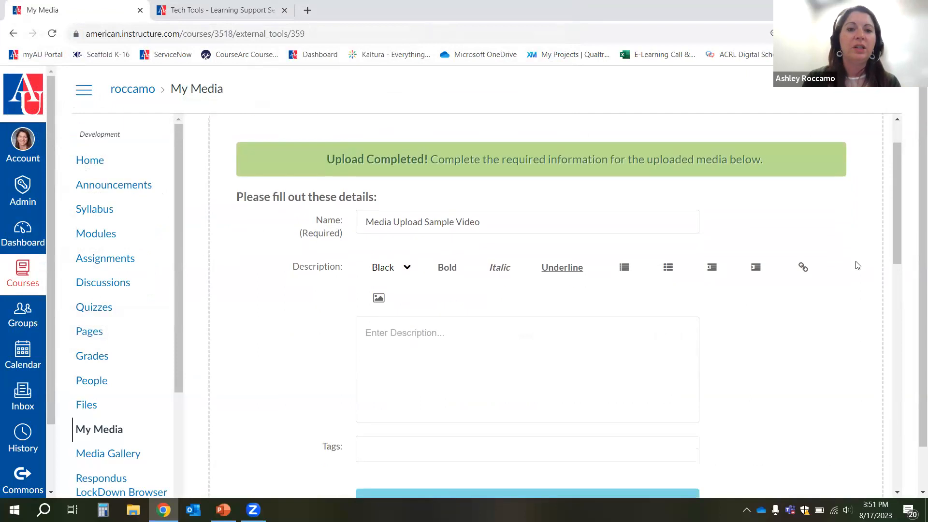
scroll(821, 264, up, 1)
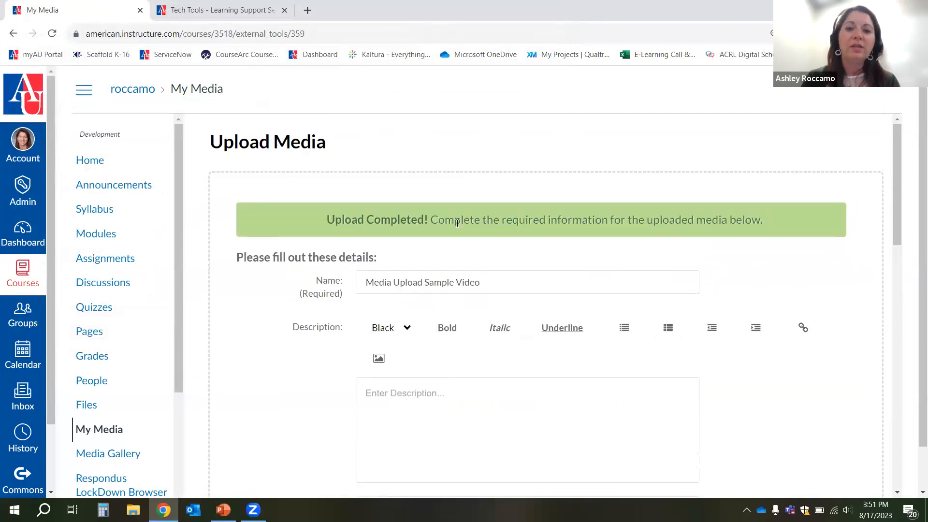
scroll(782, 227, down, 2)
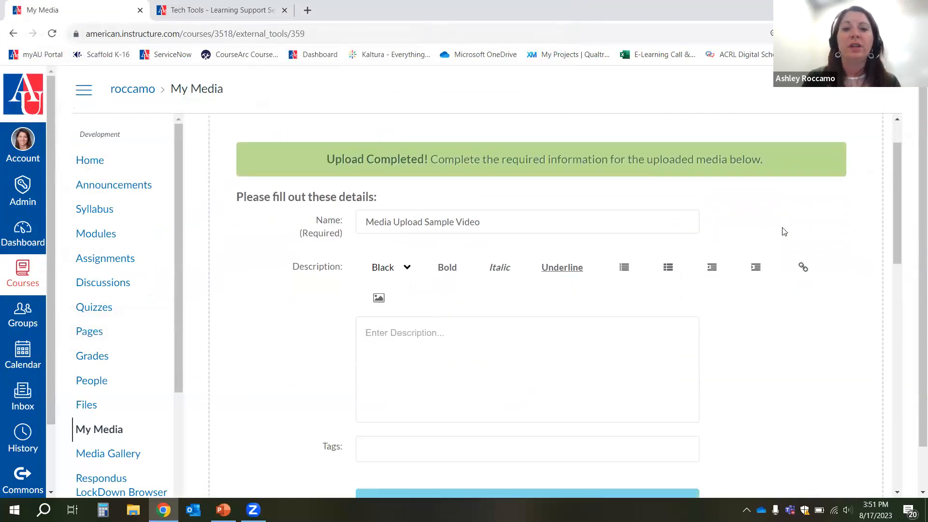
scroll(785, 233, down, 1)
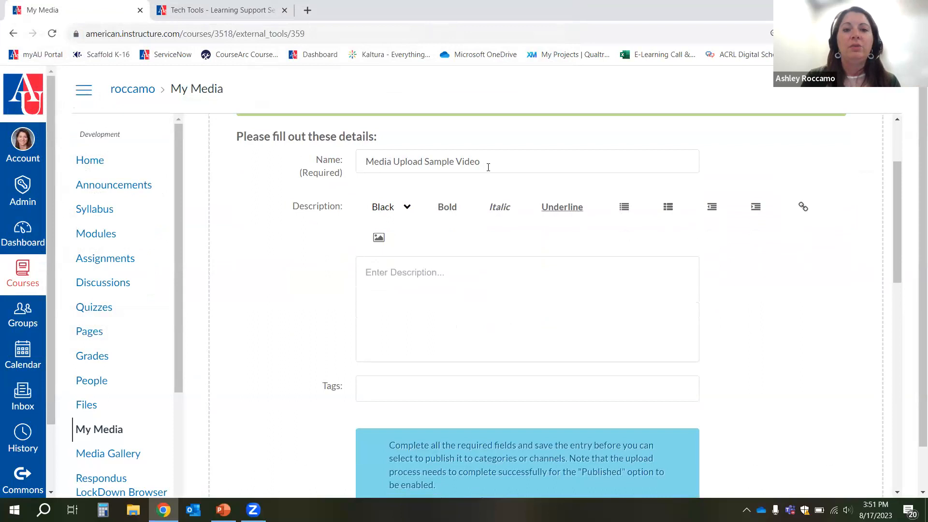
scroll(486, 167, up, 1)
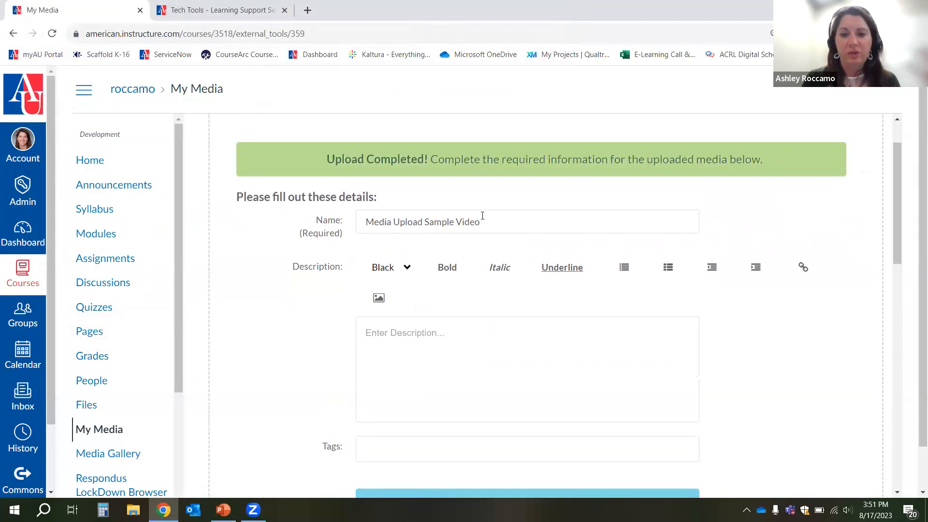
scroll(483, 216, down, 1)
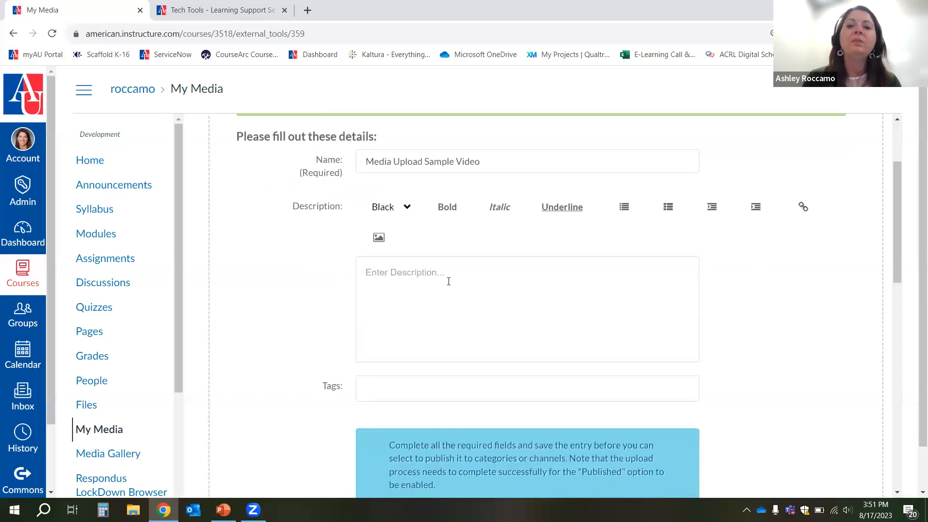
scroll(492, 300, down, 2)
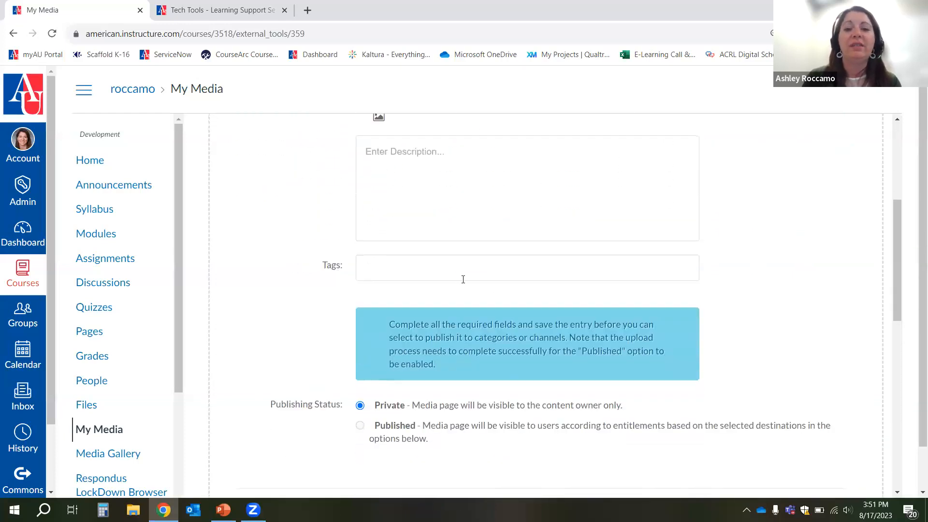
scroll(463, 280, down, 1)
scroll(414, 209, up, 1)
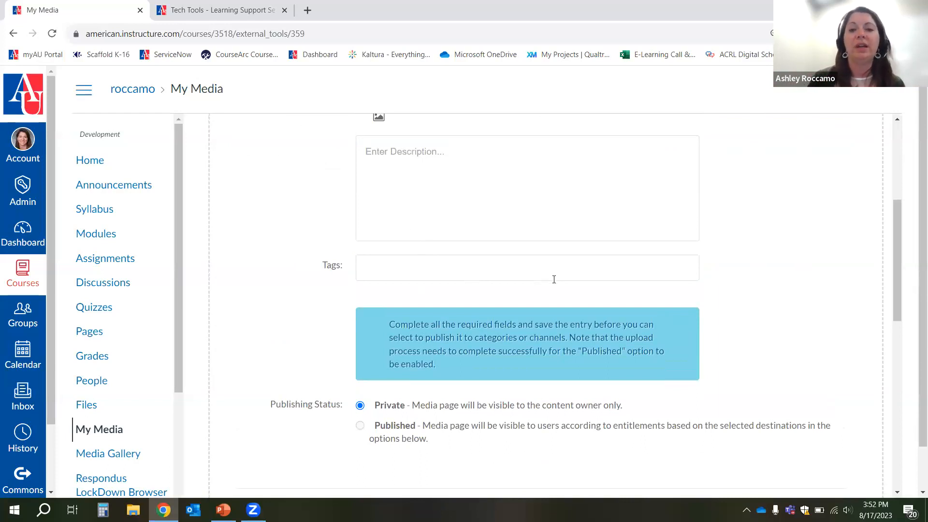
scroll(554, 279, down, 2)
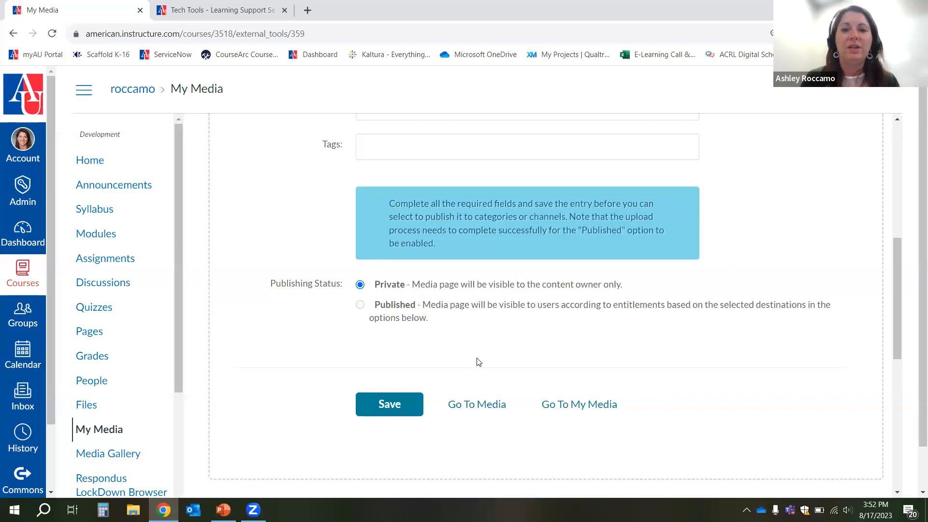
- Rename the uploaded video as "Media Upload Sample Video 2" and save its details
scroll(527, 317, up, 8)
click(520, 285)
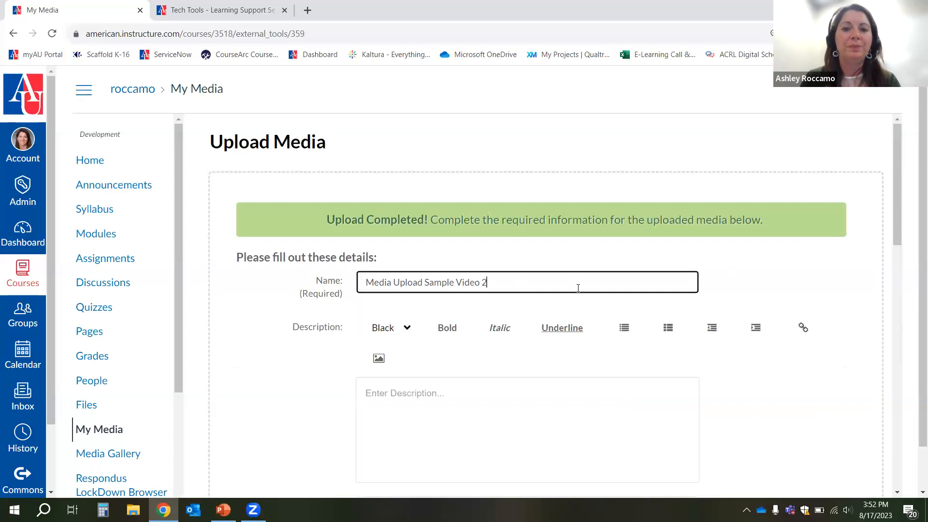
scroll(531, 300, down, 5)
click(399, 345)
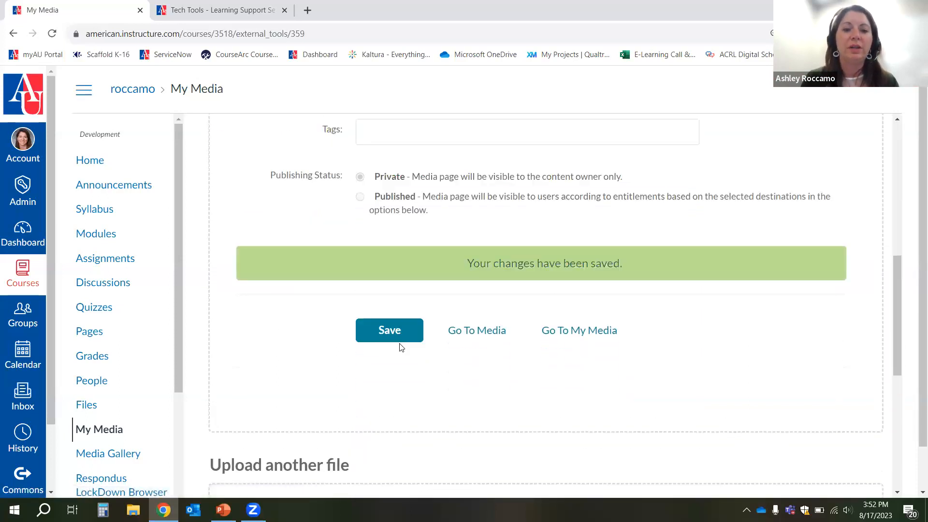
- Examine the saved video's publishing status and the area for uploading another file
scroll(399, 347, down, 6)
scroll(444, 327, down, 1)
scroll(443, 327, up, 2)
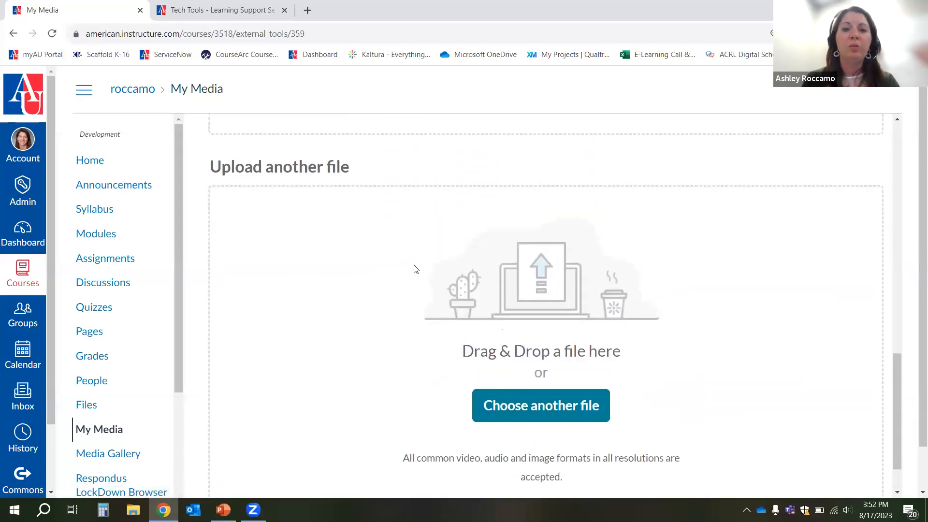
scroll(414, 268, down, 1)
scroll(546, 321, up, 1)
scroll(561, 296, down, 2)
scroll(564, 297, up, 7)
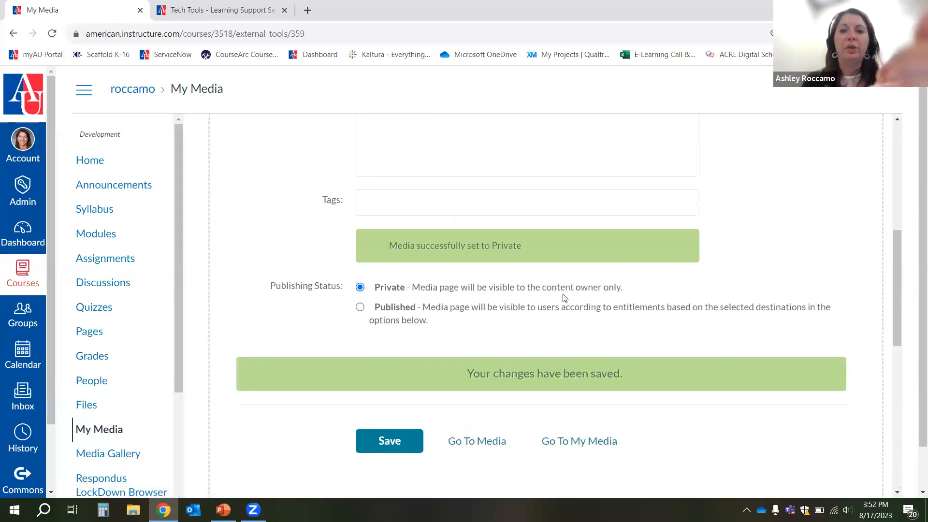
scroll(563, 298, down, 8)
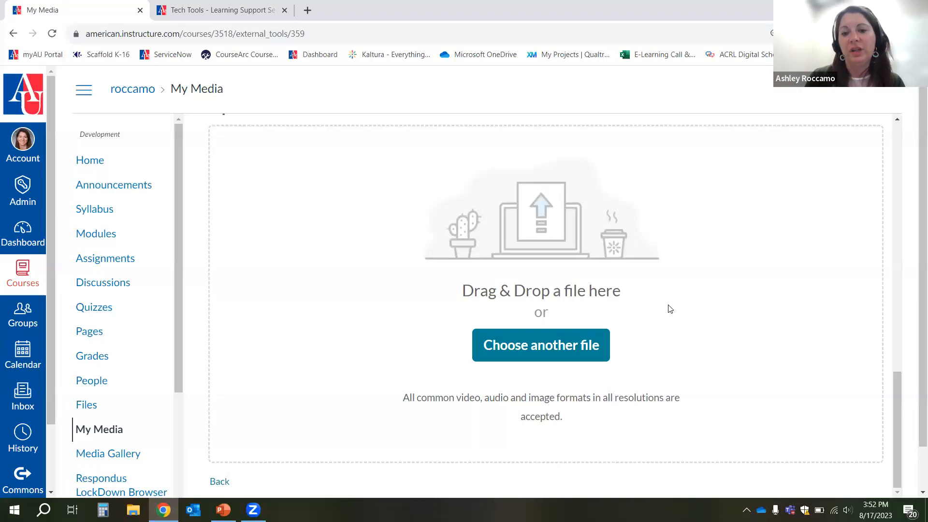
scroll(670, 309, down, 1)
scroll(662, 311, up, 8)
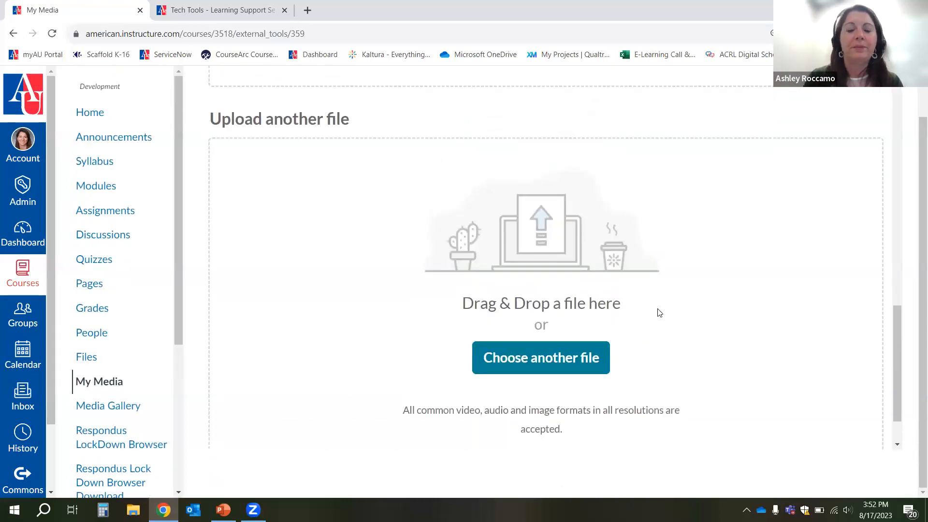
scroll(660, 313, up, 6)
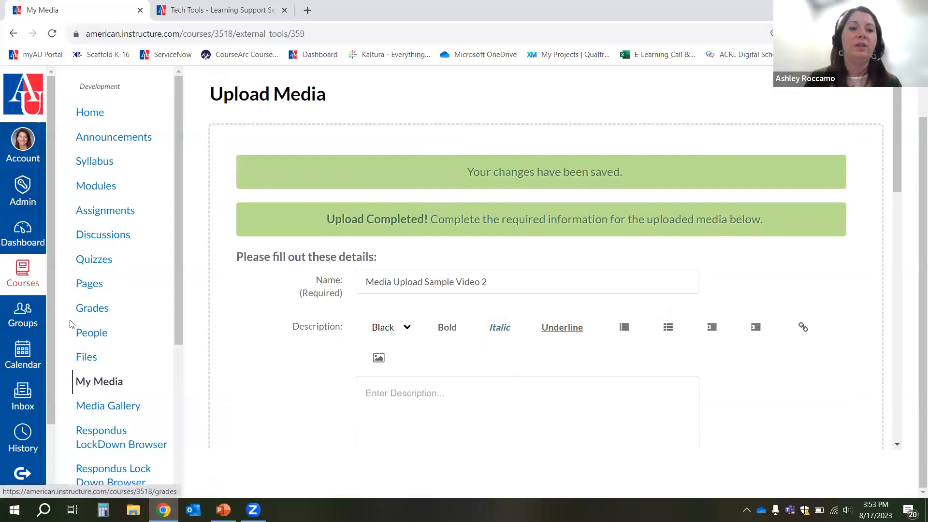
- Return to the My Media list and check the entry for Media Upload Sample Video 2
click(104, 382)
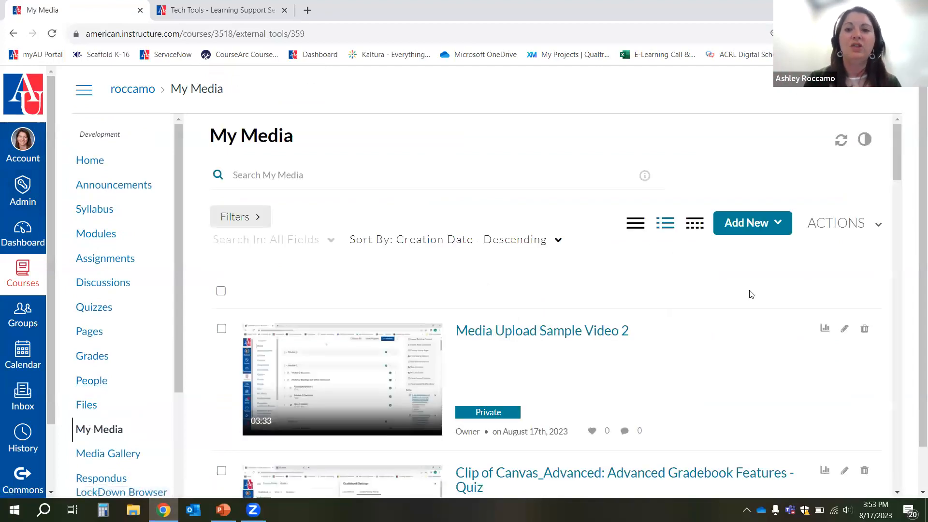
scroll(443, 279, down, 1)
scroll(487, 292, down, 1)
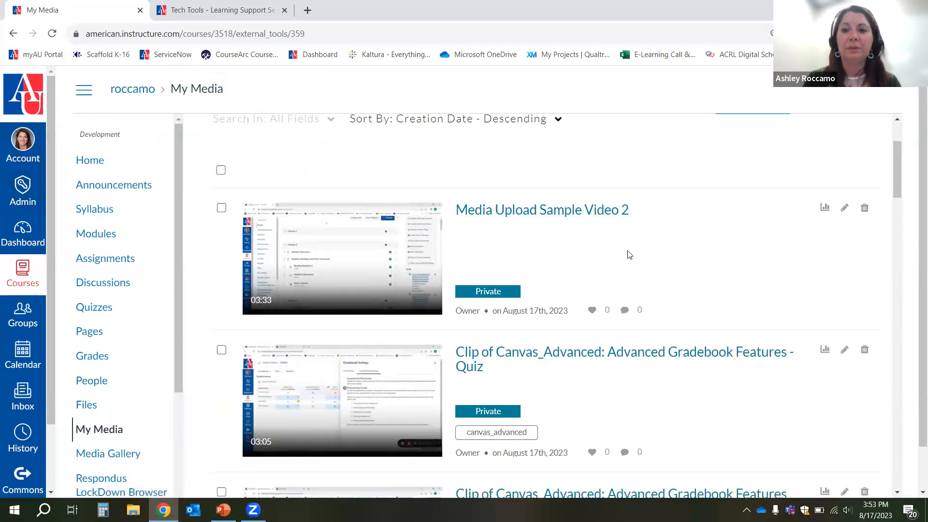
scroll(727, 276, up, 2)
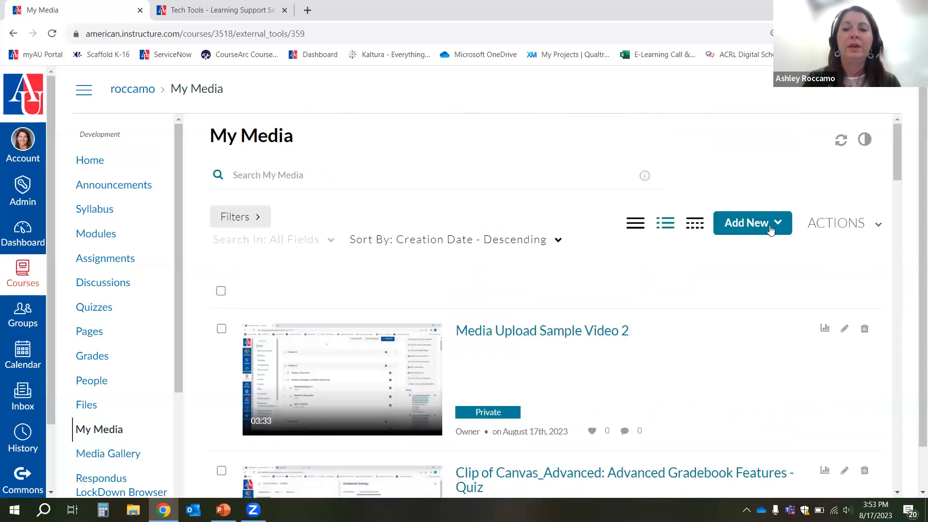
- Start a new Express Capture, allow camera and microphone access, and reset the capture app to load the webcam preview
click(771, 231)
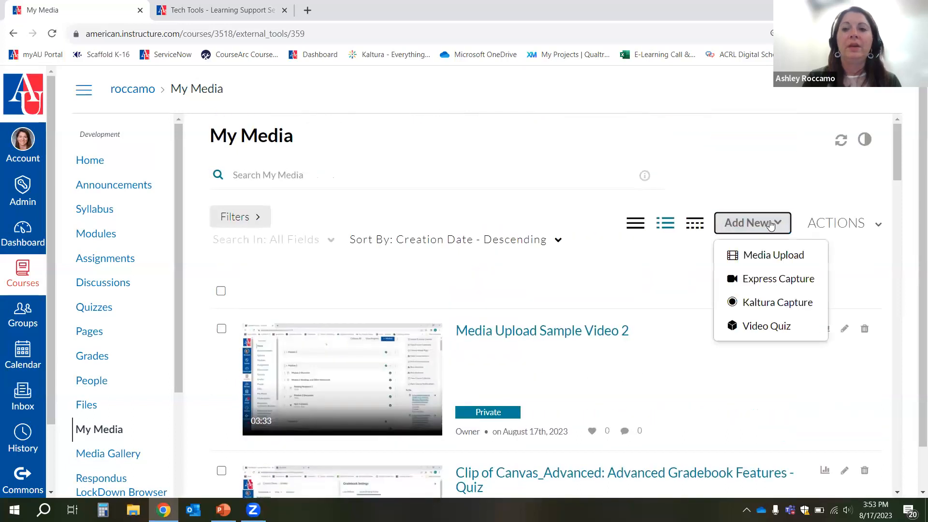
click(768, 285)
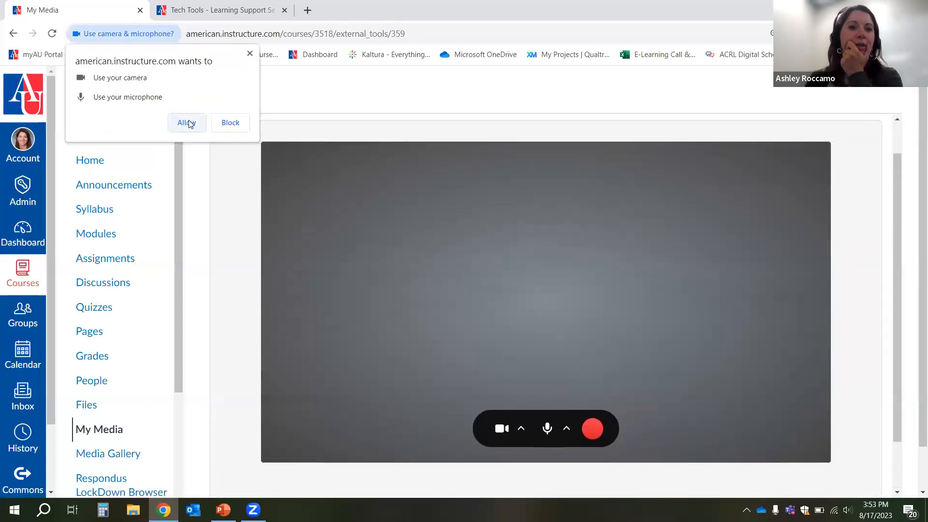
click(187, 123)
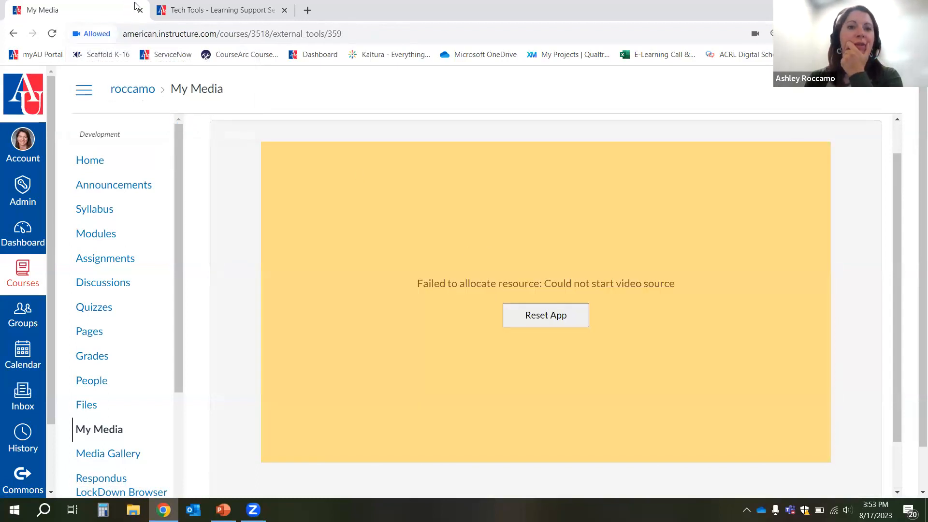
click(546, 314)
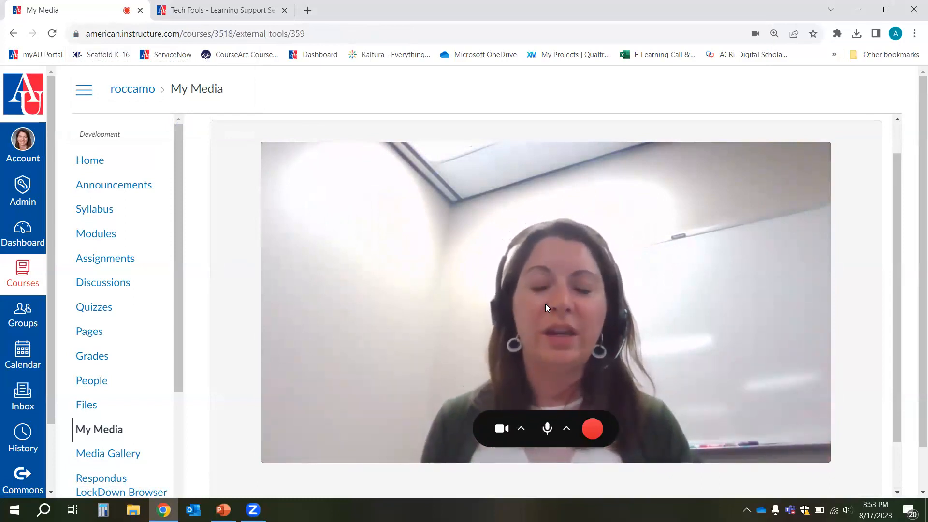
scroll(746, 314, down, 2)
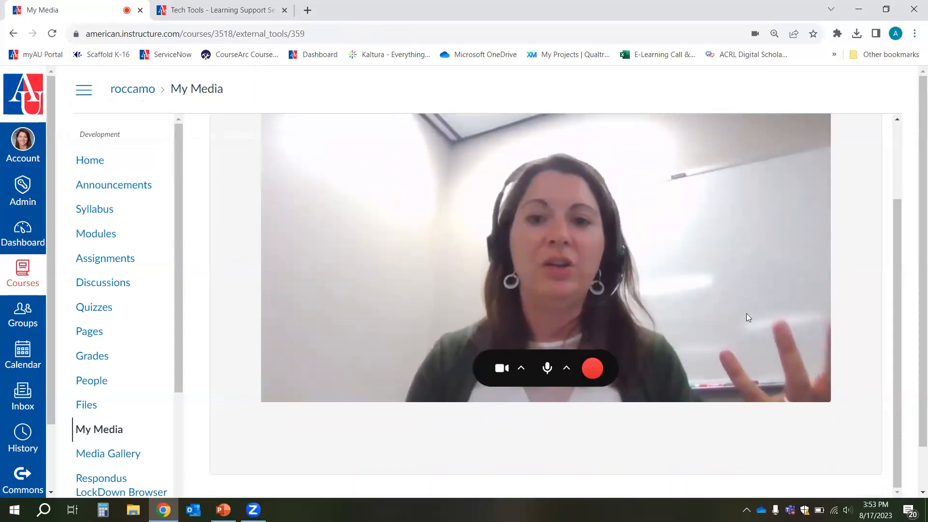
- Check the available camera and microphone sources for the Express Capture recording
scroll(742, 332, up, 2)
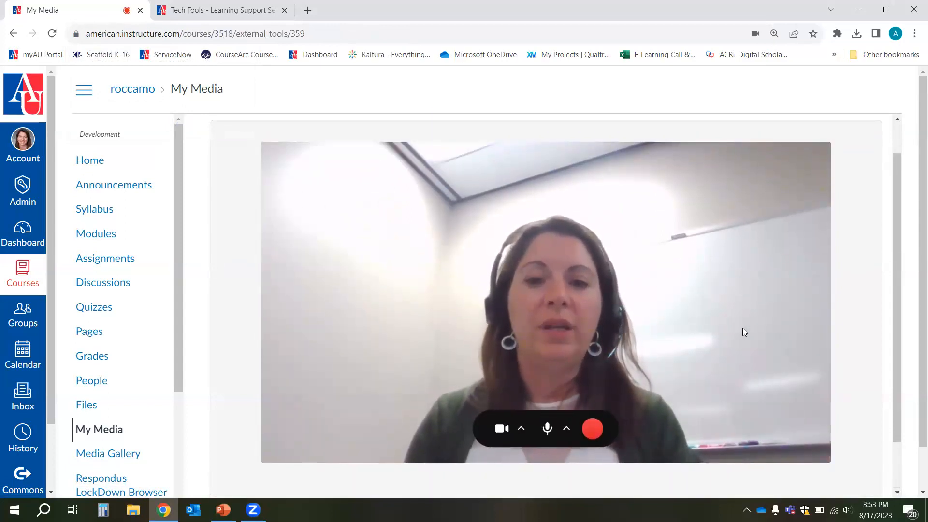
click(507, 429)
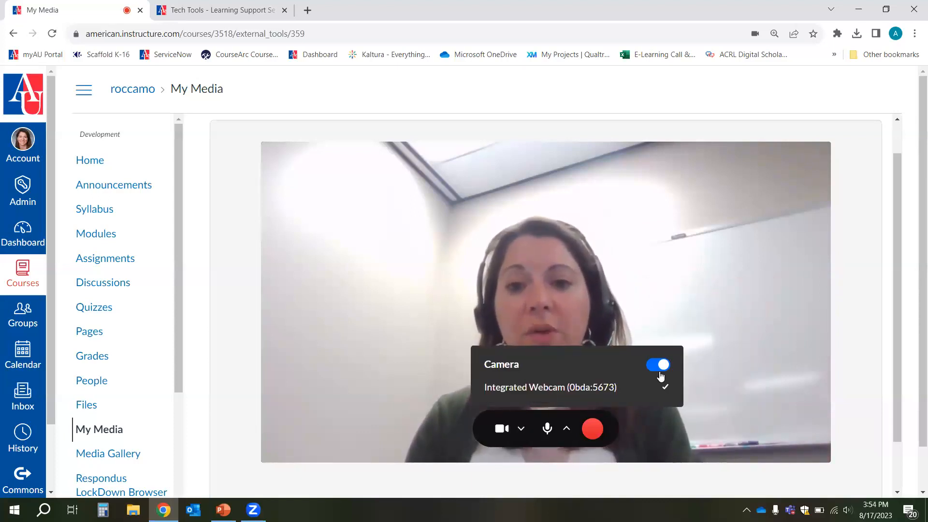
click(543, 429)
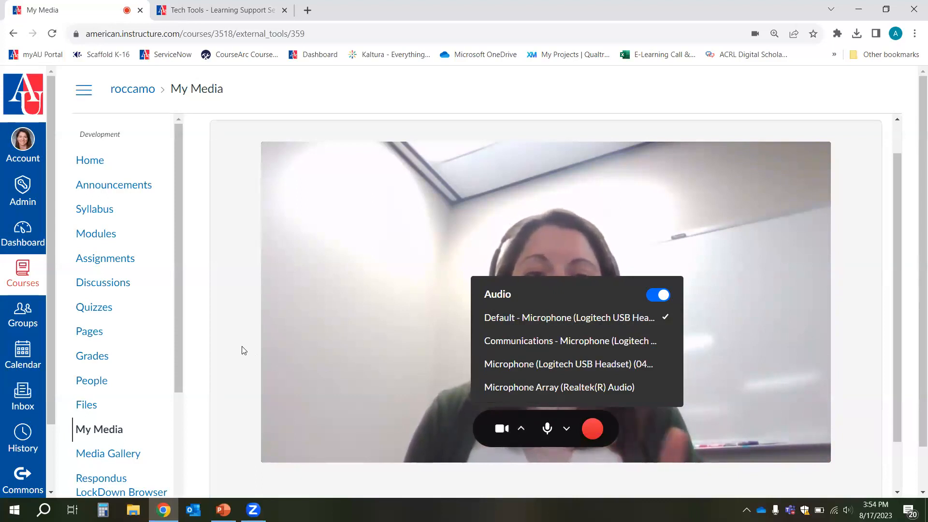
click(431, 354)
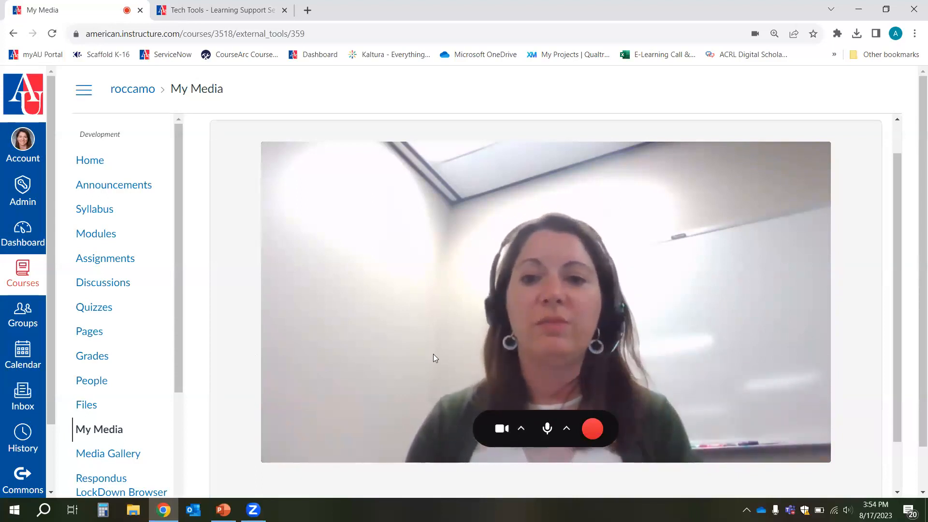
- Record a webcam clip of about 6 seconds with Express Capture and accept it for upload to My Media
click(592, 430)
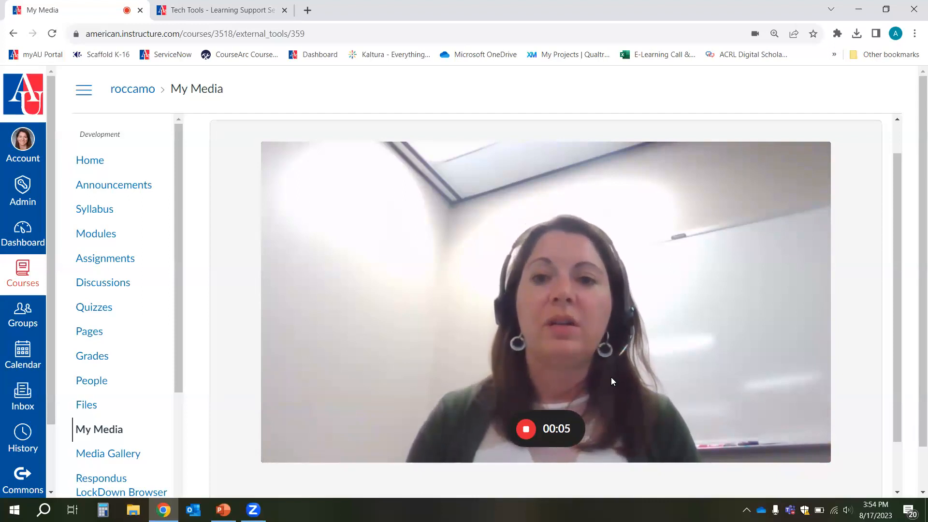
click(526, 430)
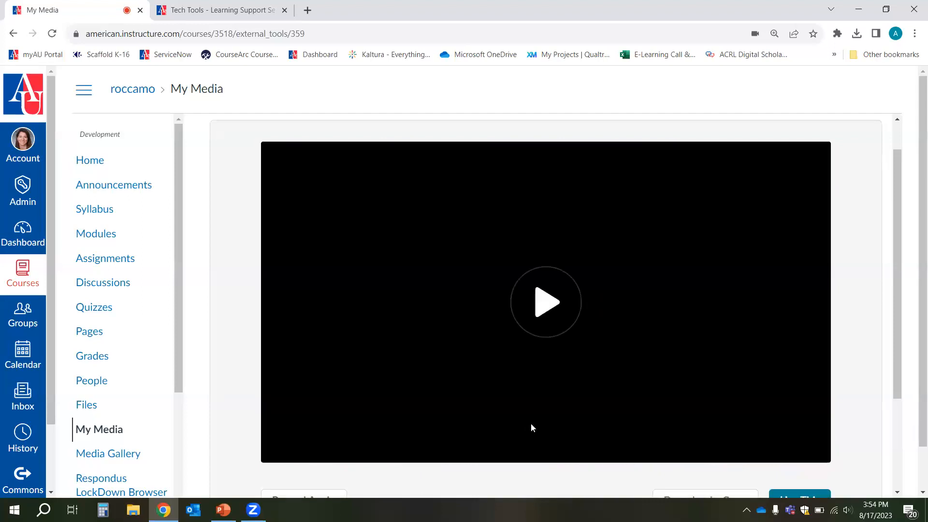
scroll(804, 400, down, 3)
scroll(852, 397, up, 1)
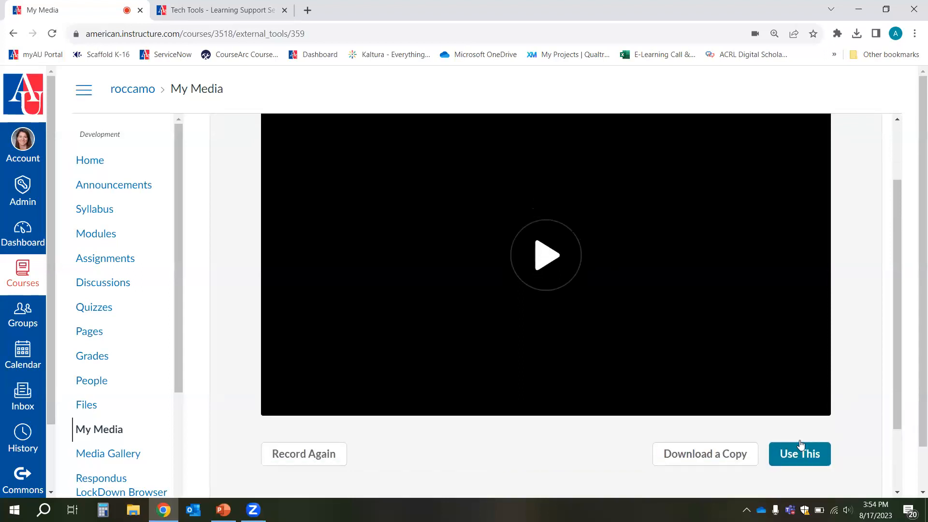
click(801, 444)
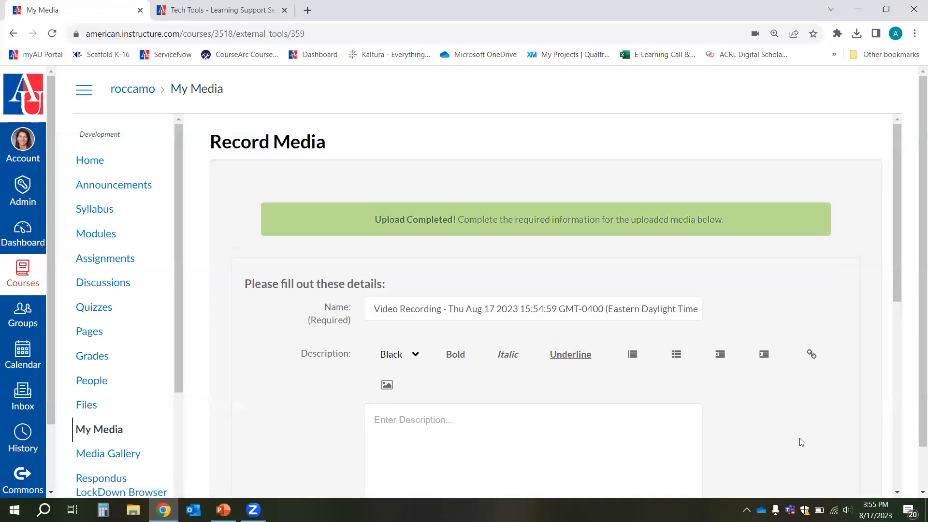
- Rename the recording as "Express Capture Video" and save its details
scroll(801, 443, down, 1)
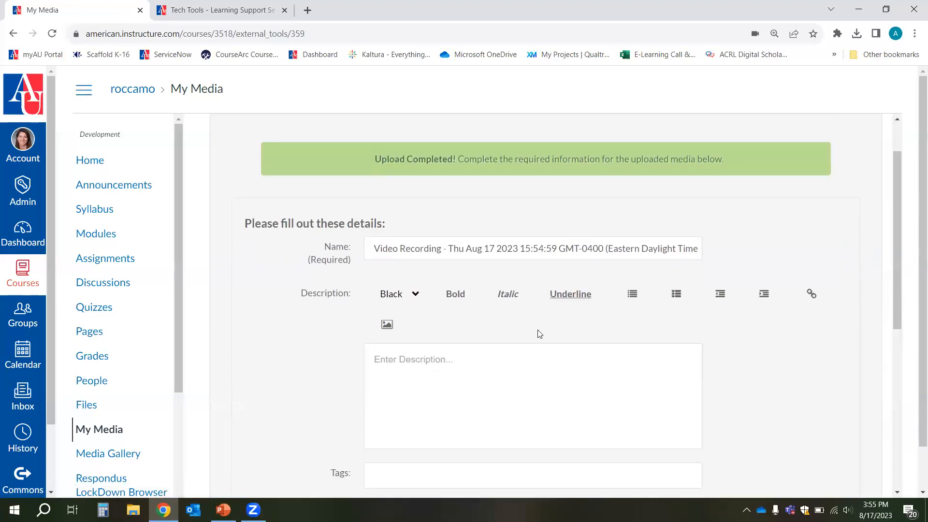
click(453, 247)
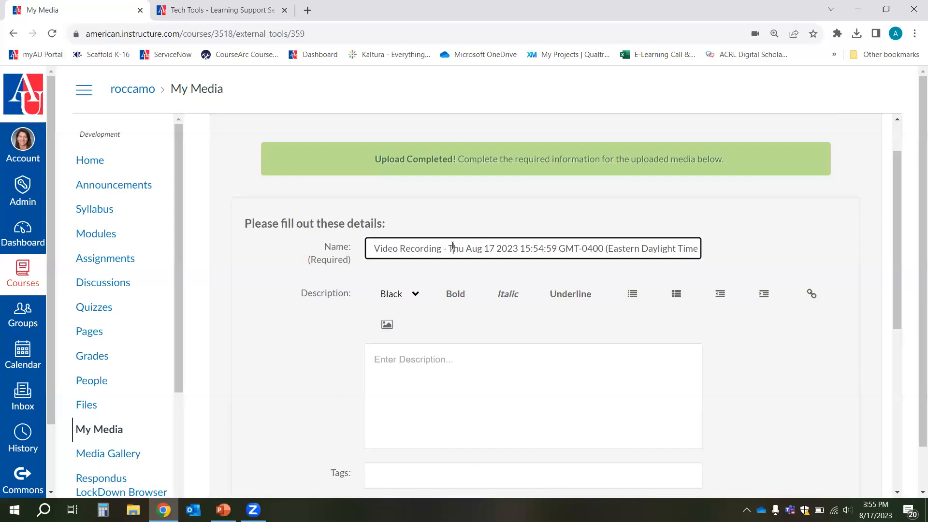
key(ctrl+a)
key(BackSpace)
text(Express Capture Video)
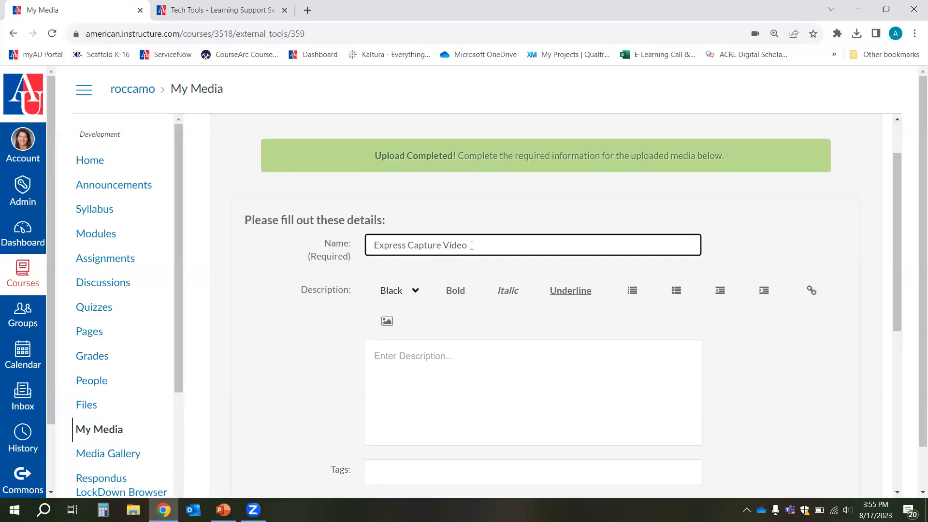
scroll(467, 252, down, 2)
scroll(422, 383, down, 3)
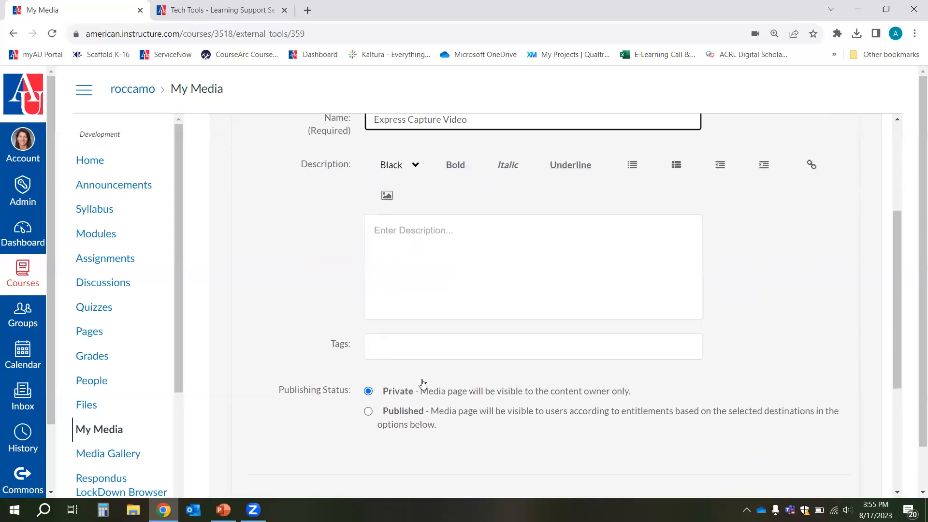
click(394, 398)
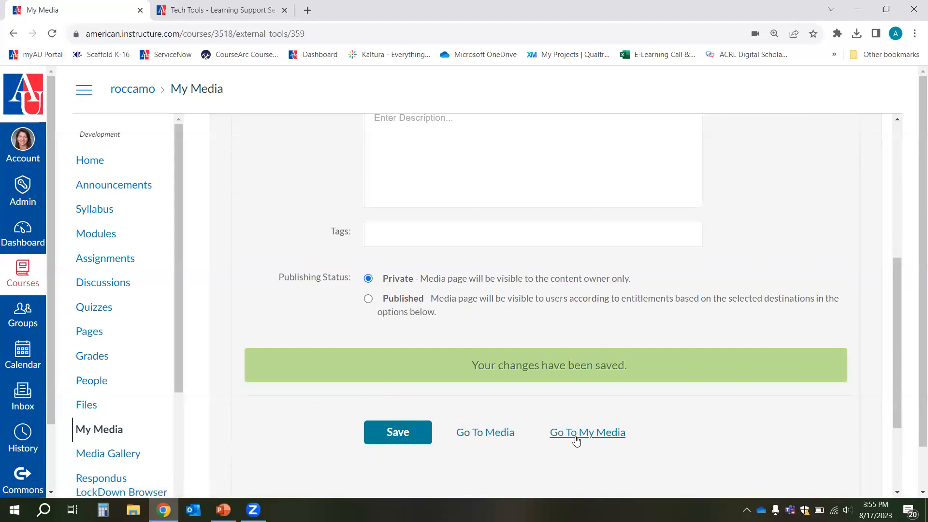
- Go to the My Media list and check the entry for Express Capture Video
click(582, 433)
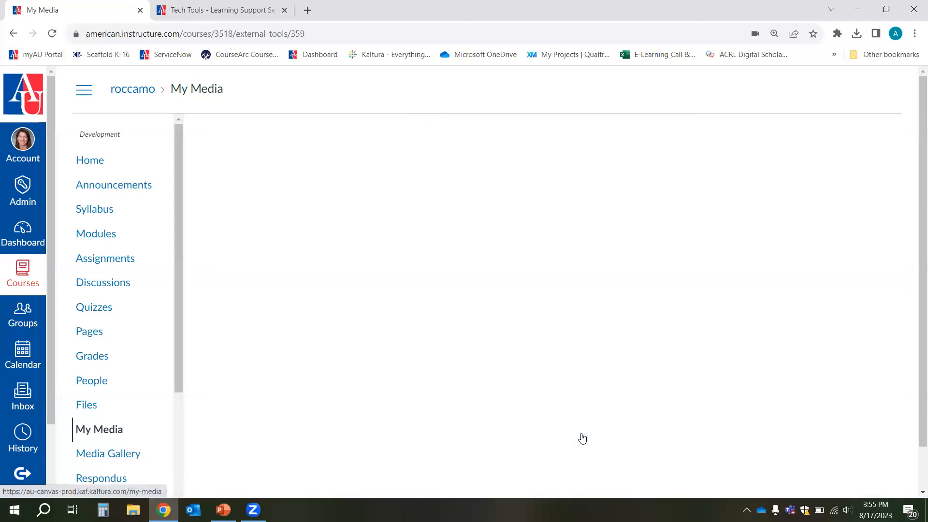
scroll(754, 280, down, 3)
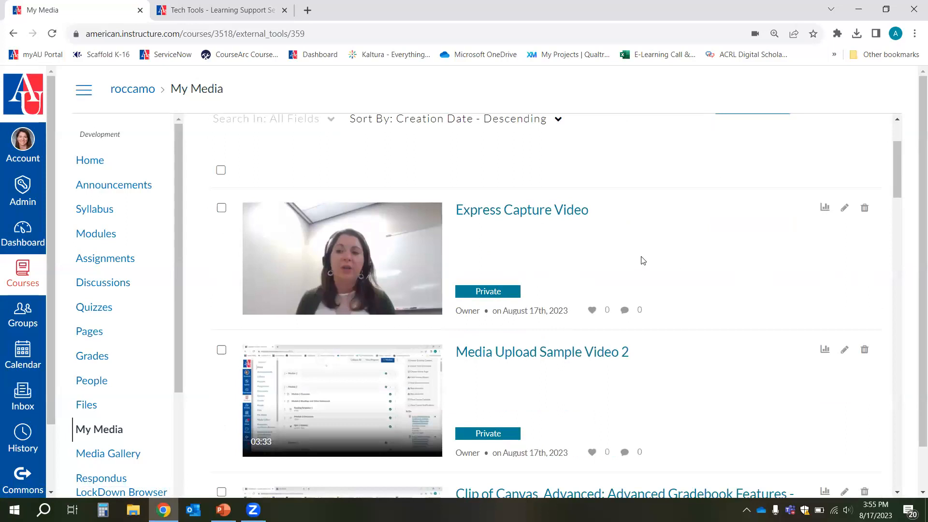
scroll(752, 277, up, 1)
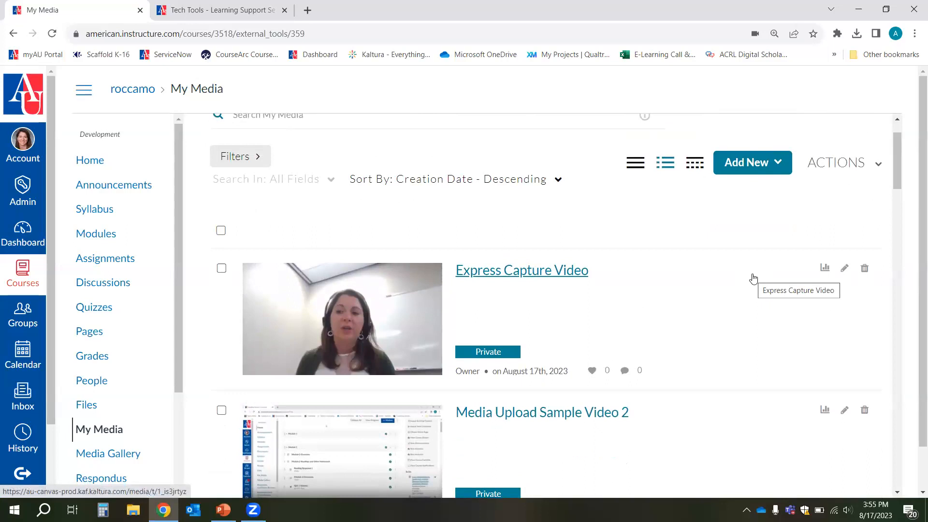
scroll(658, 353, down, 1)
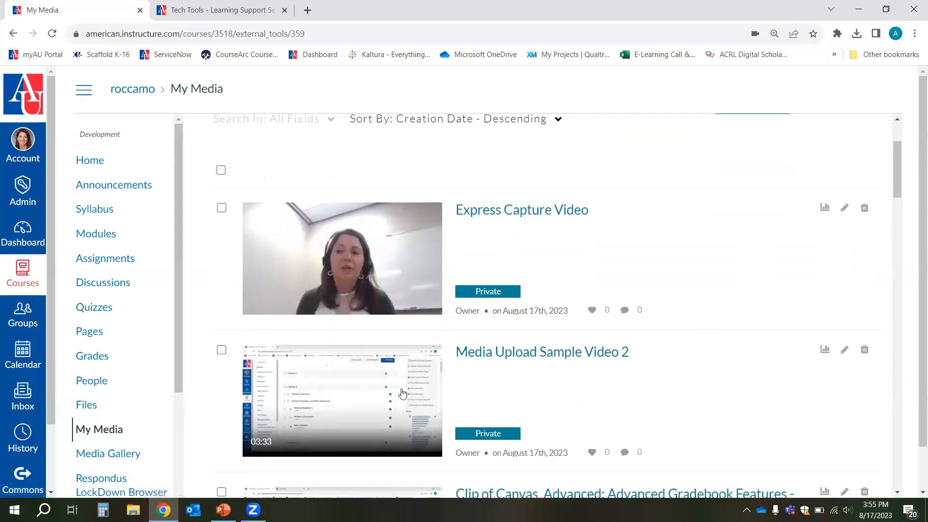
scroll(715, 322, up, 1)
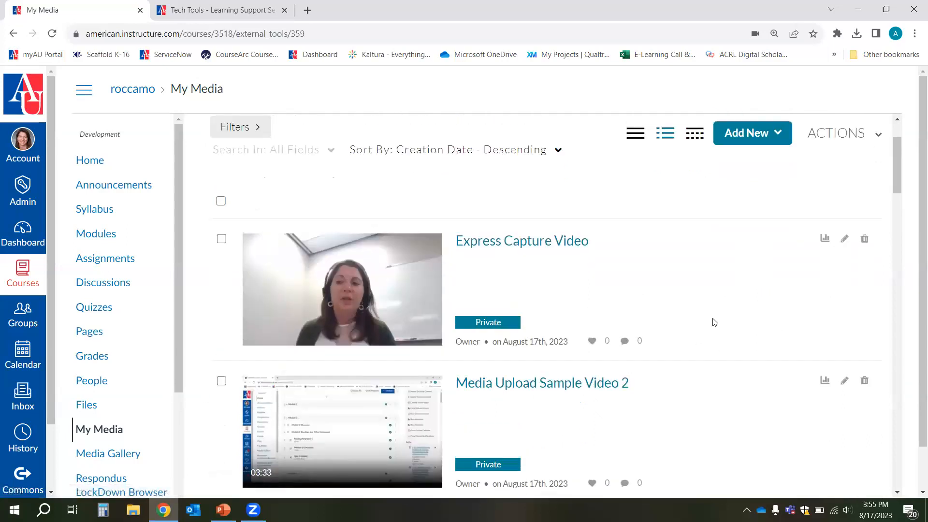
scroll(713, 322, up, 1)
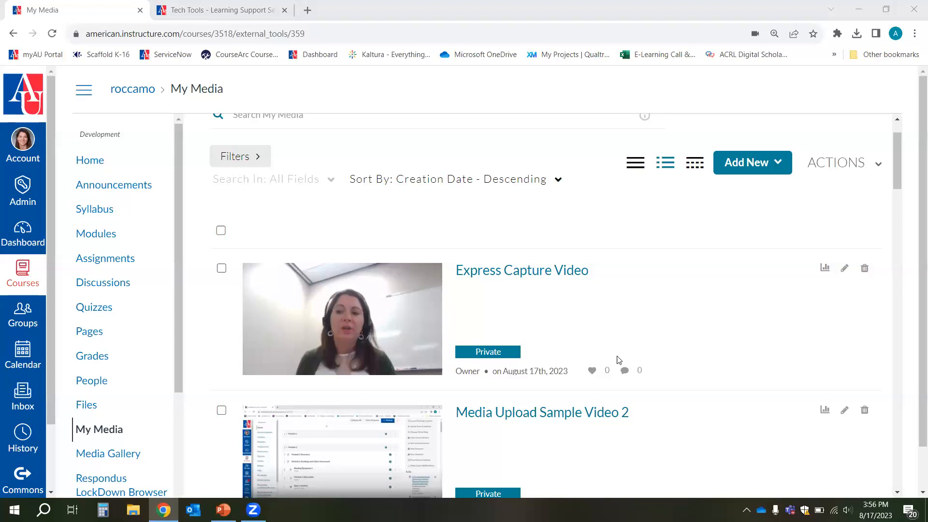
click(751, 164)
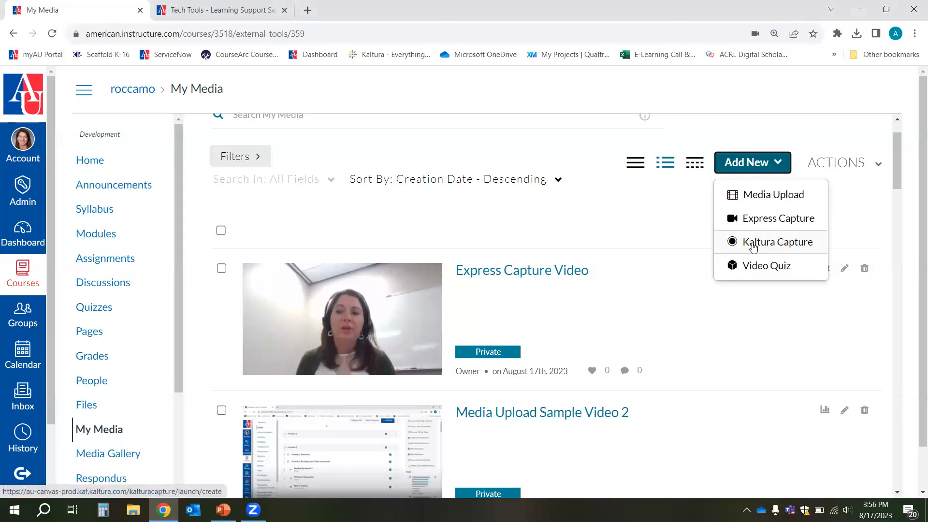
click(769, 245)
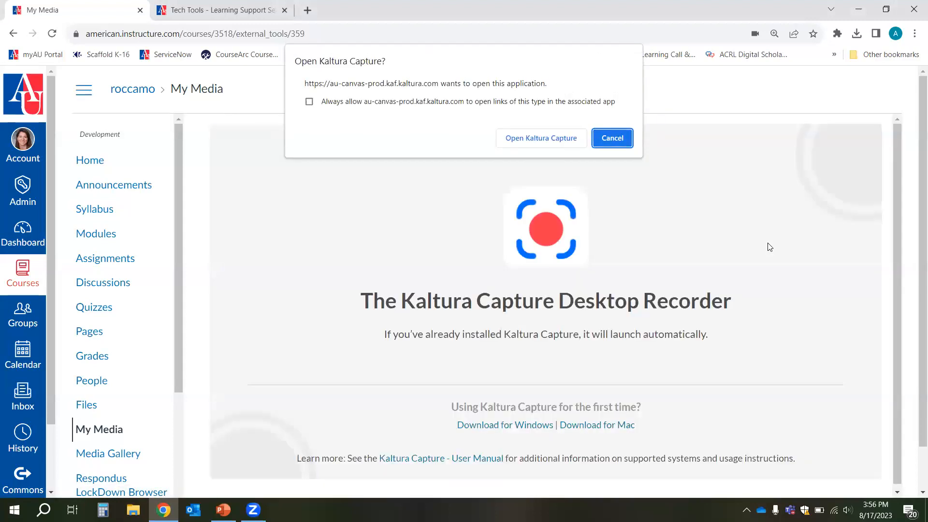
click(613, 141)
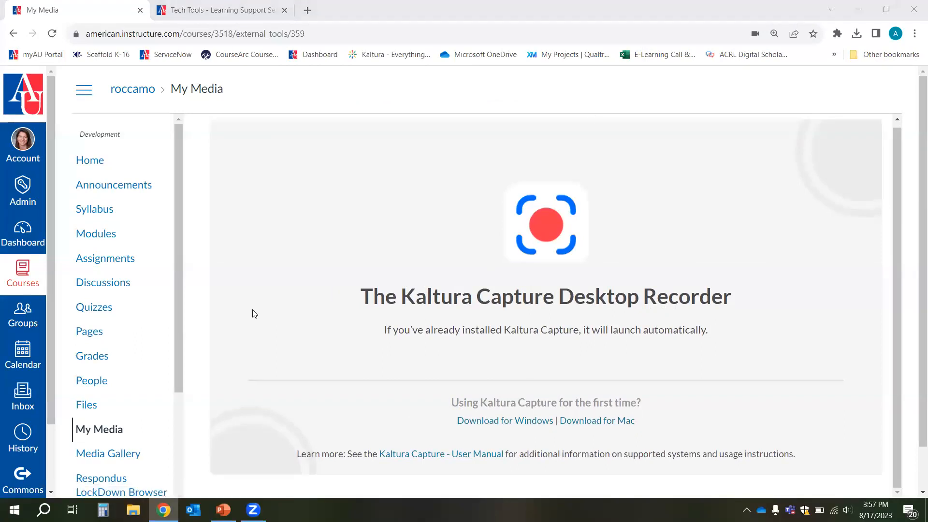
click(99, 430)
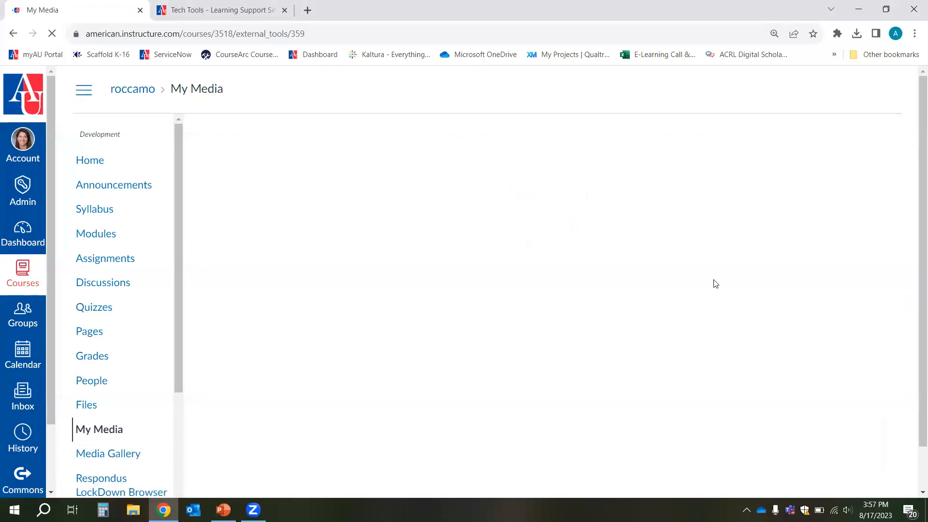
- Add a new Kaltura Capture from My Media and allow the browser to open the desktop recorder
click(774, 226)
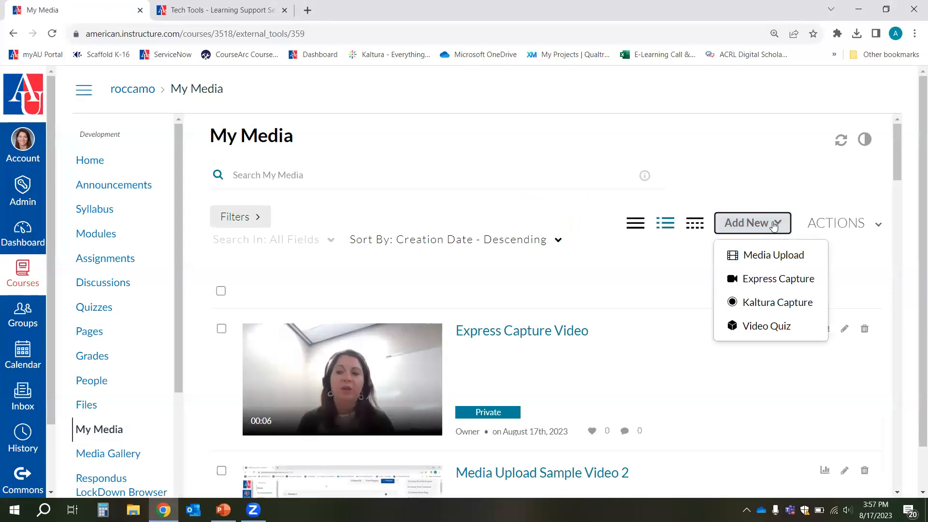
click(763, 304)
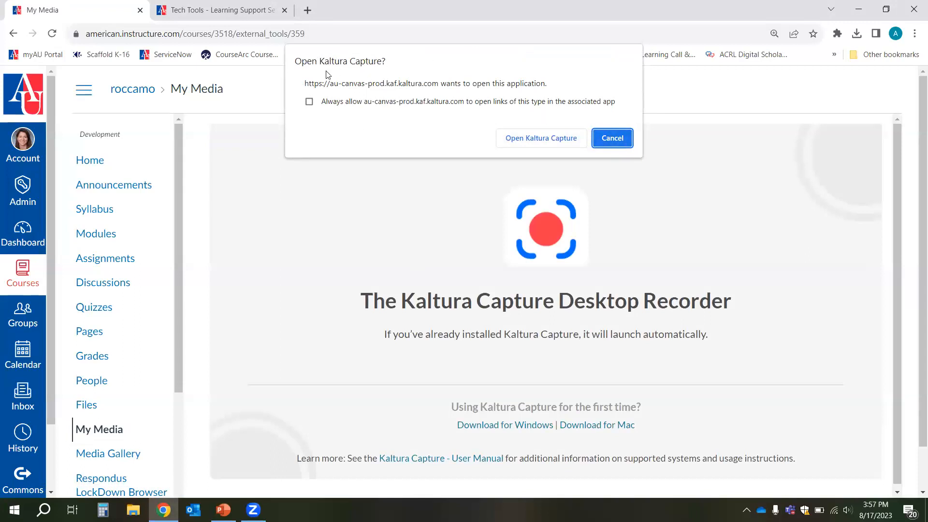
click(530, 140)
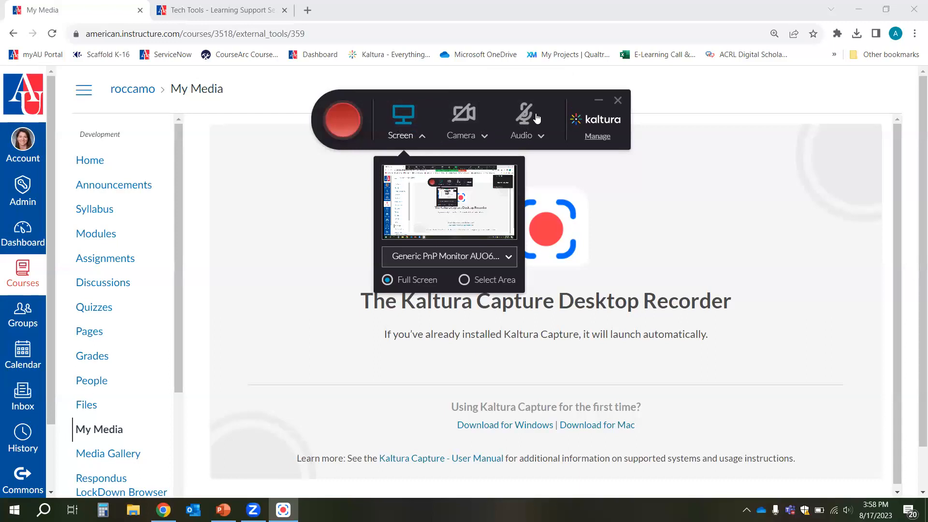
- Try a camera and audio setup without the screen, switch those sources off again, and turn screen capture back on
click(406, 124)
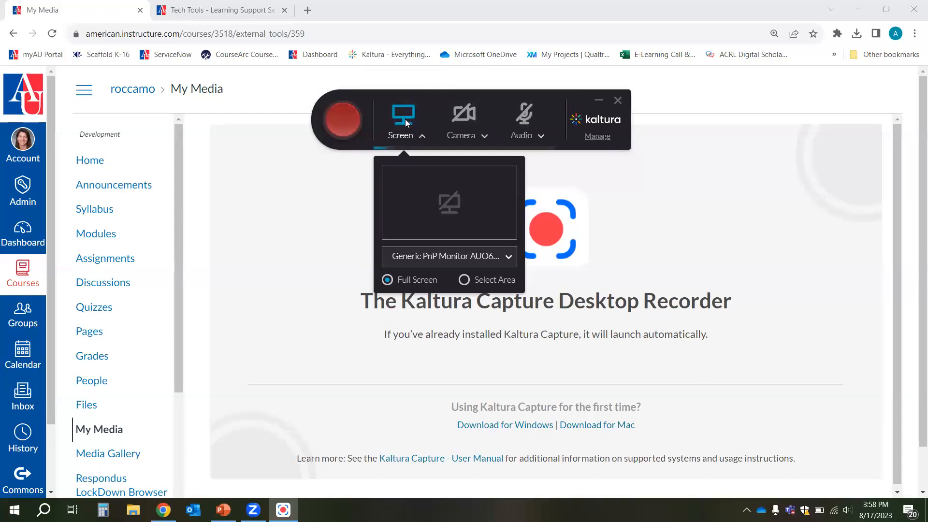
click(463, 119)
click(527, 113)
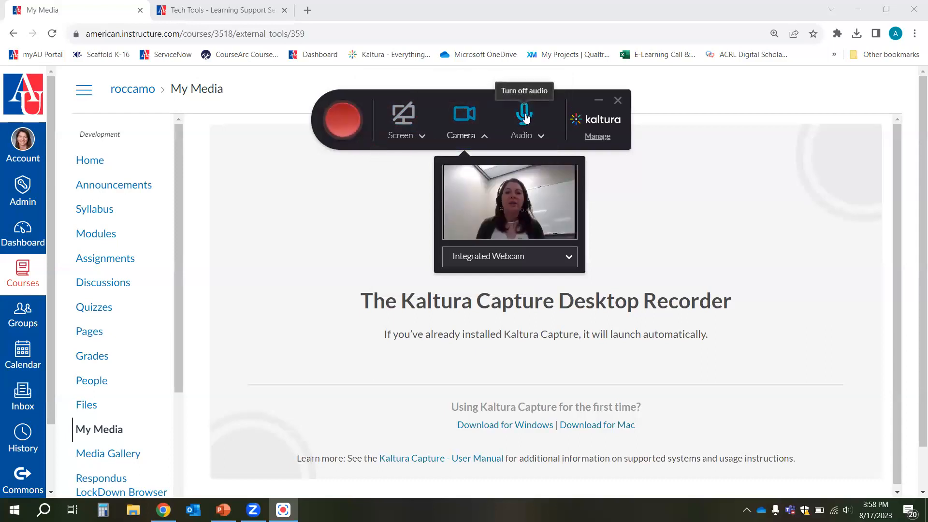
click(465, 119)
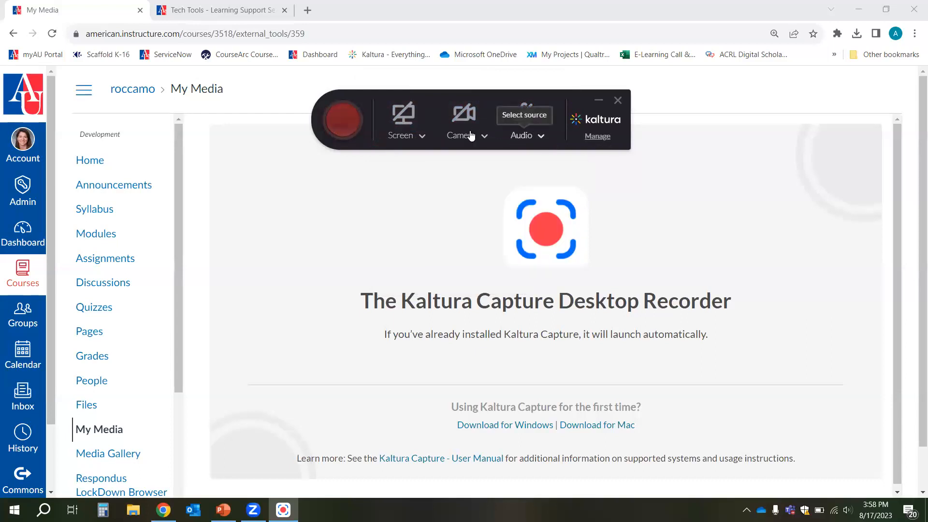
click(405, 115)
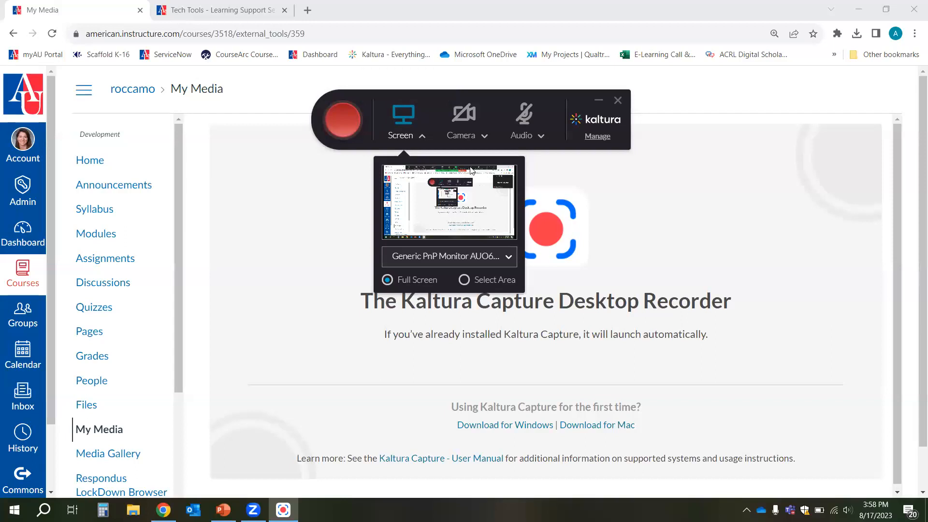
- Turn on the camera alongside screen capture and check the available webcam and monitor sources
click(463, 114)
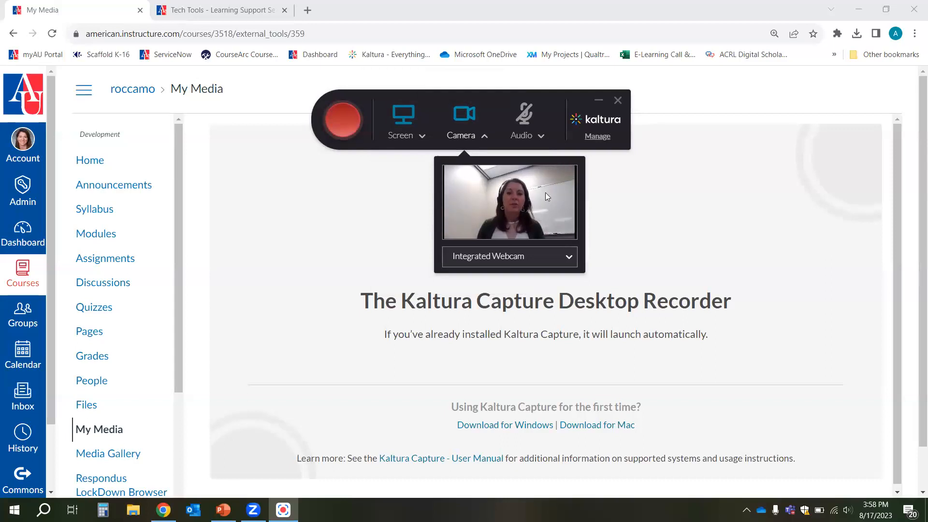
click(505, 261)
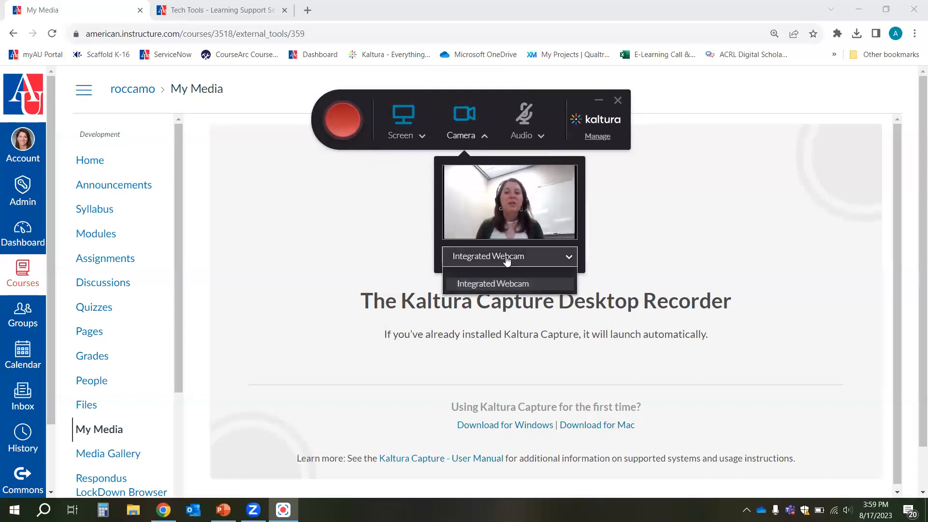
click(502, 261)
click(418, 140)
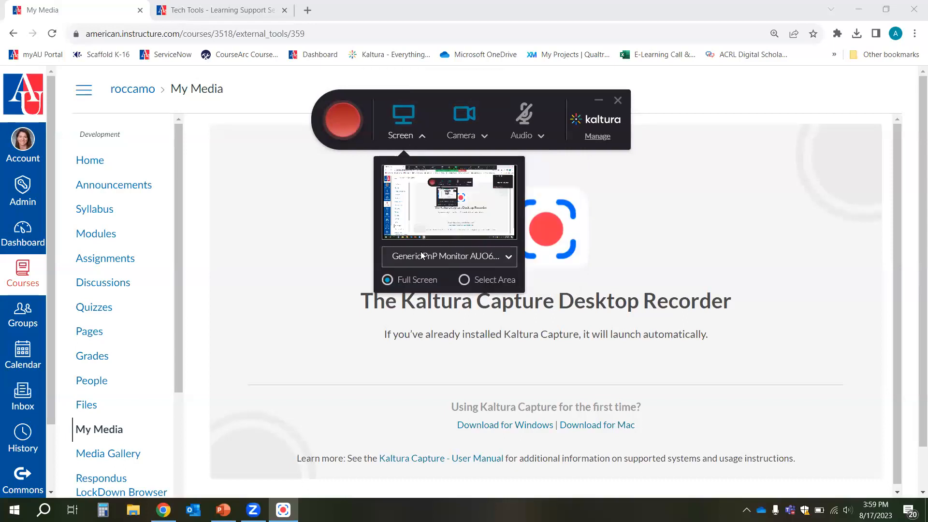
click(461, 261)
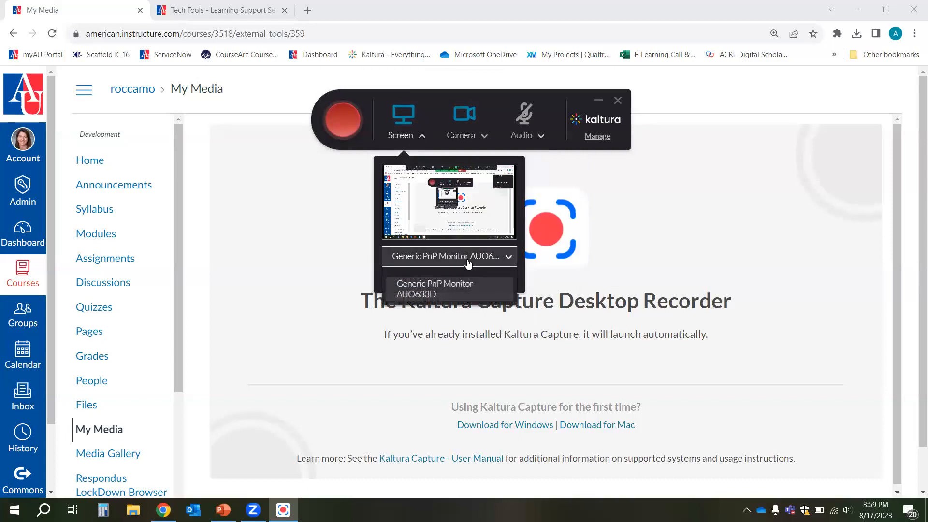
click(472, 260)
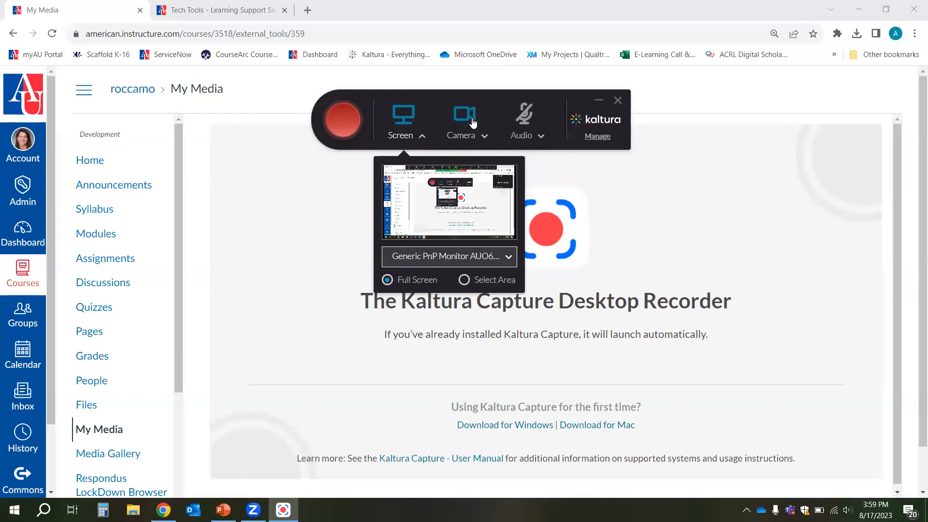
- Check the available webcam and microphone sources, turning on audio and switching the camera off
click(484, 137)
click(510, 261)
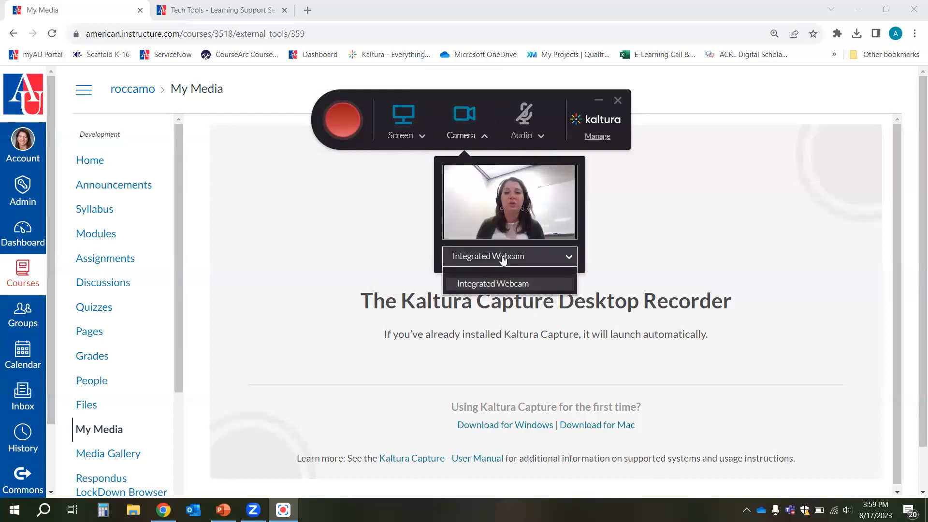
click(488, 279)
click(528, 115)
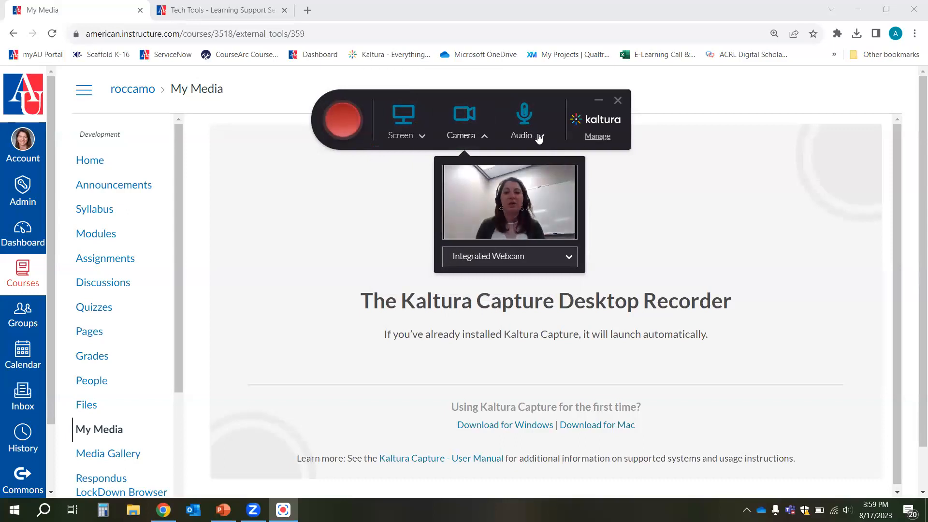
click(541, 137)
click(570, 178)
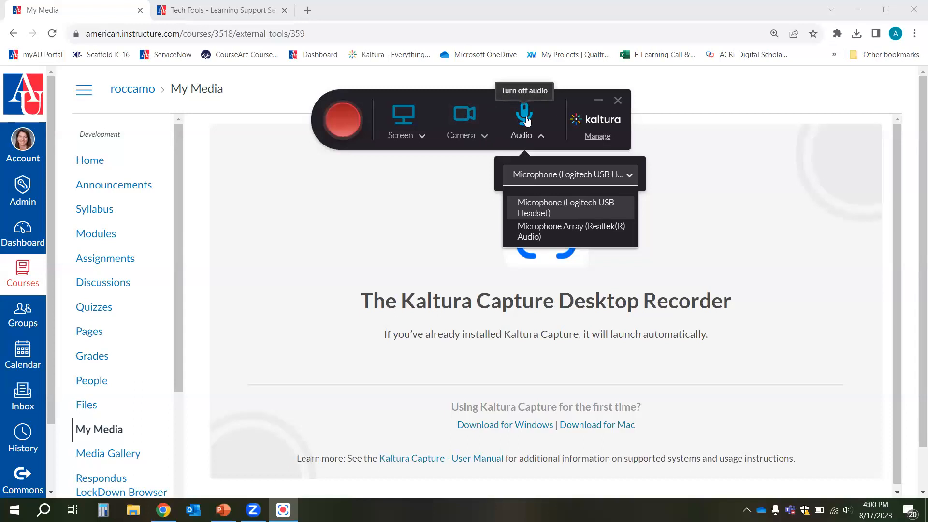
click(461, 118)
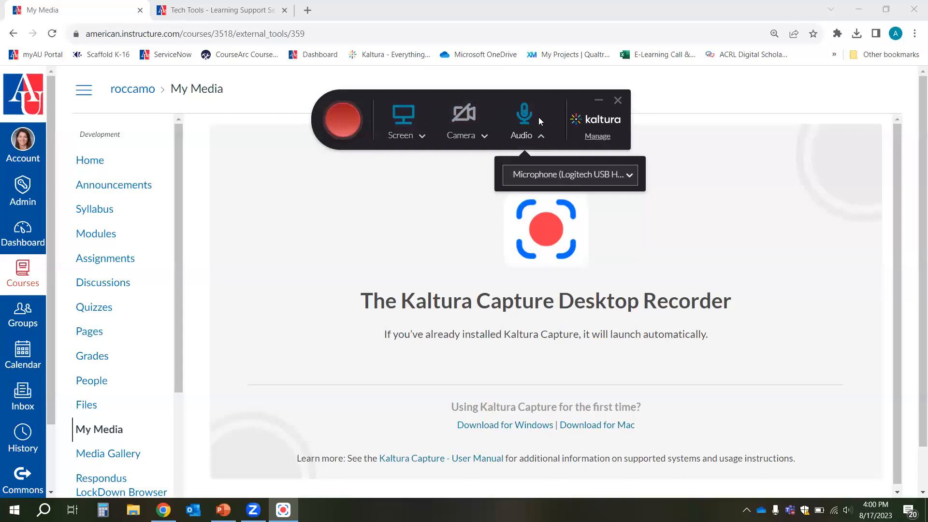
- Look over the saved recordings library and set Auto minimize when recording to Yes in the recorder settings, saving the change
click(592, 139)
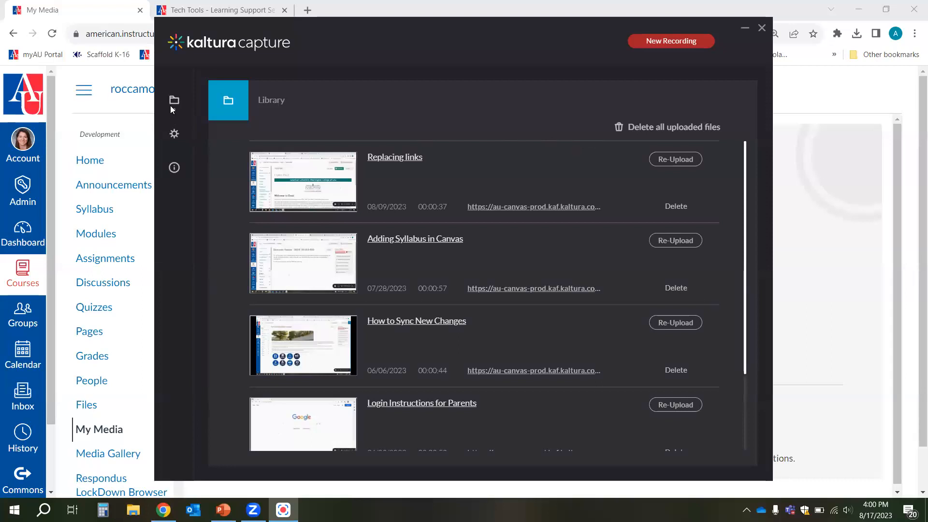
scroll(502, 211, down, 2)
scroll(502, 211, up, 2)
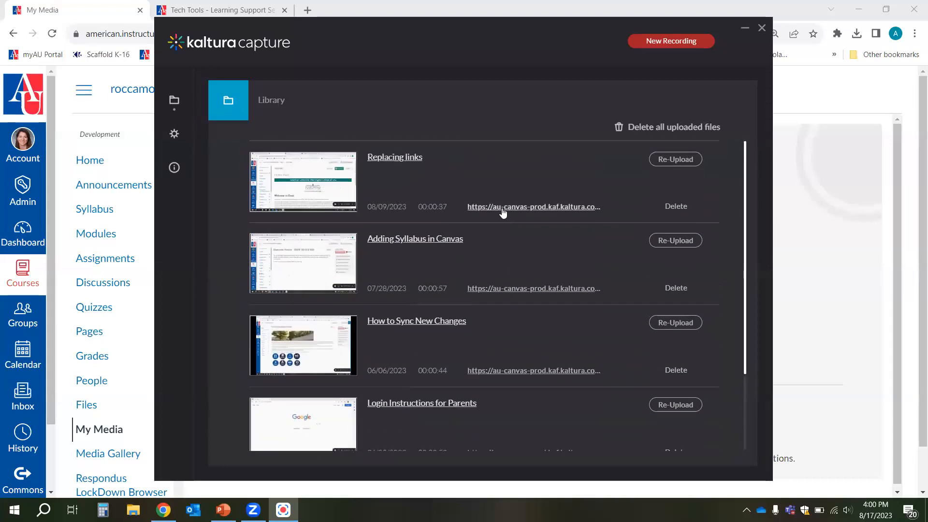
click(174, 136)
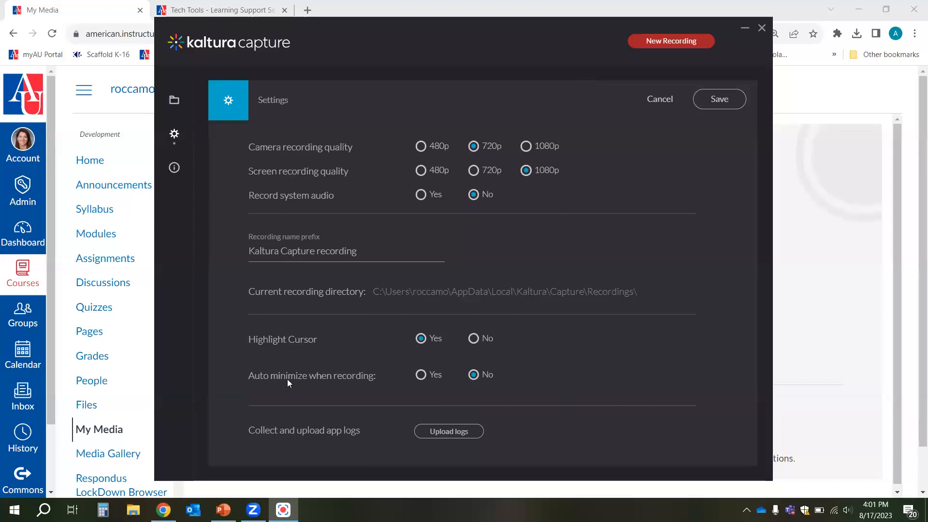
click(421, 376)
click(724, 103)
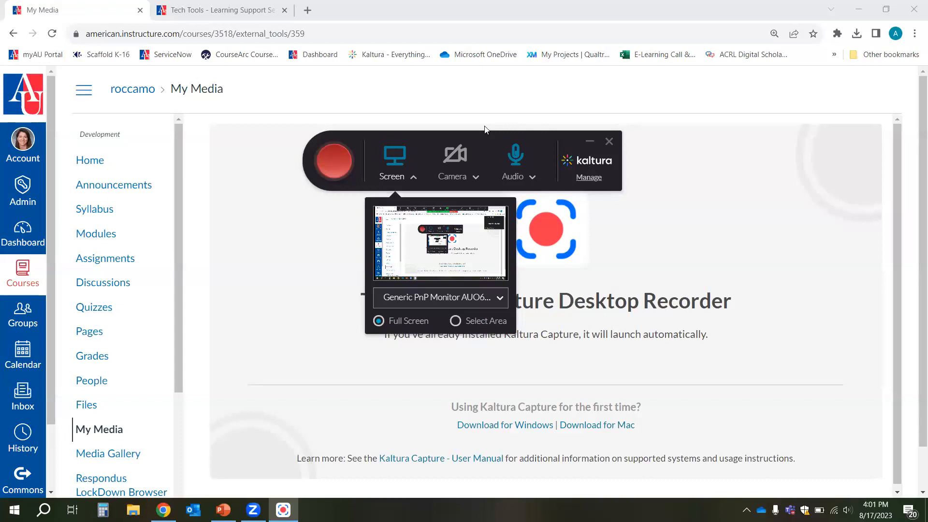
- Start a full-screen recording with audio and show the course's Home and Announcements pages
drag(485, 127, 476, 112)
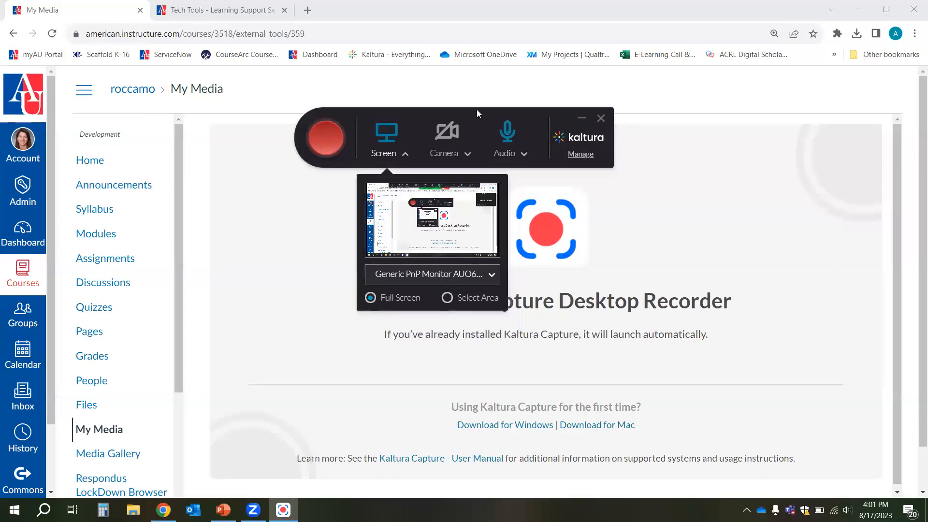
click(327, 145)
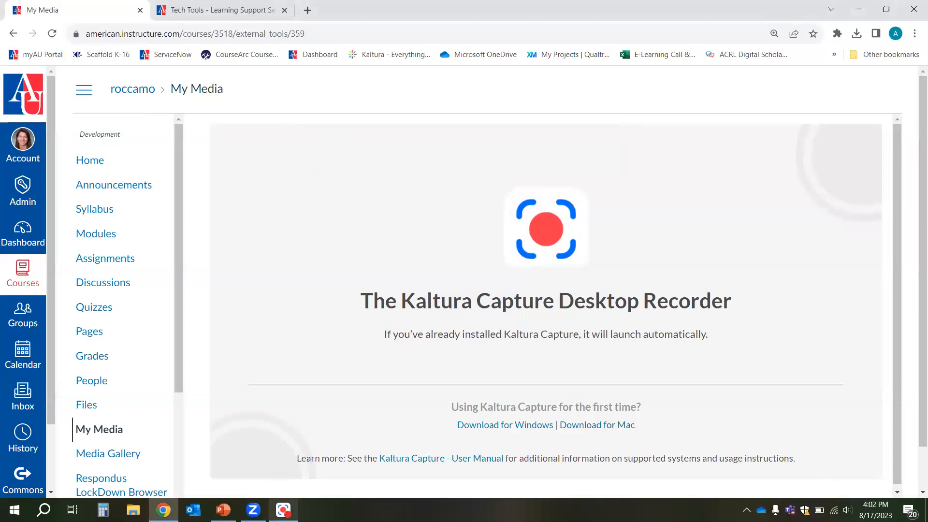
mouse_move(283, 510)
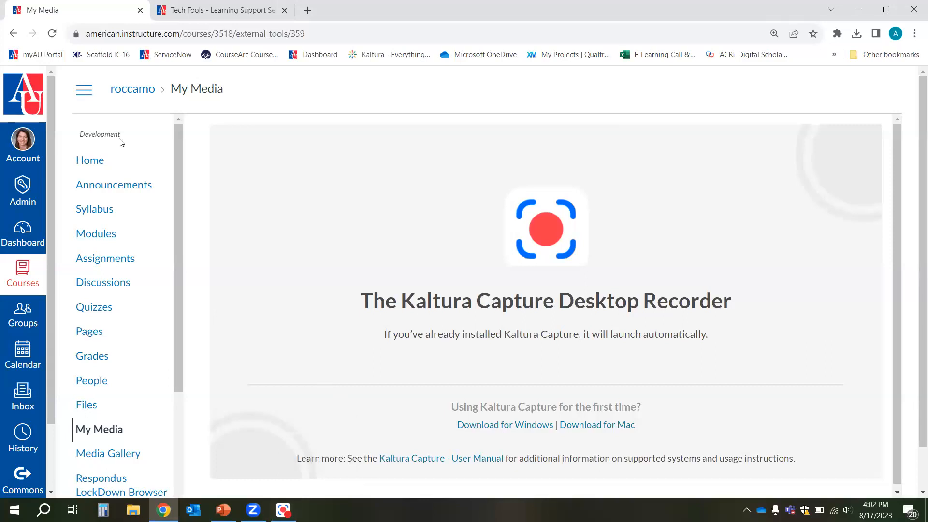
click(83, 167)
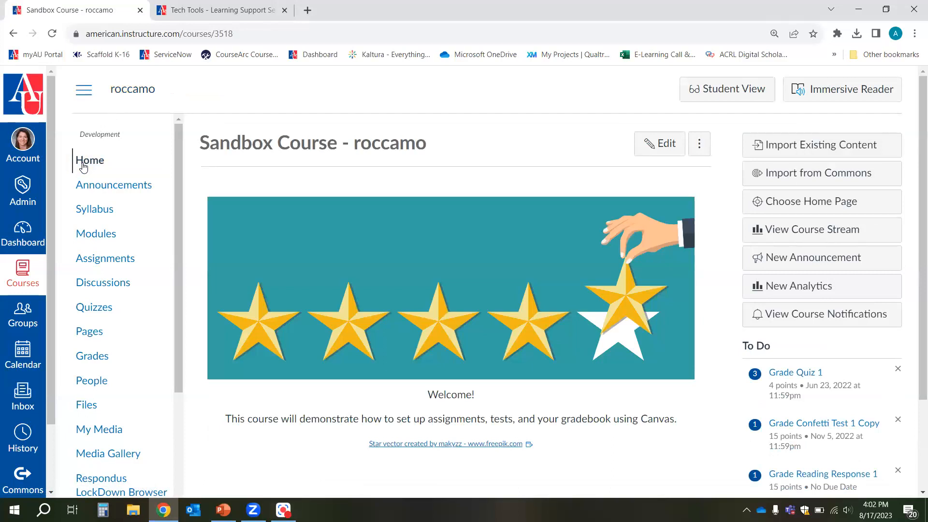
click(131, 184)
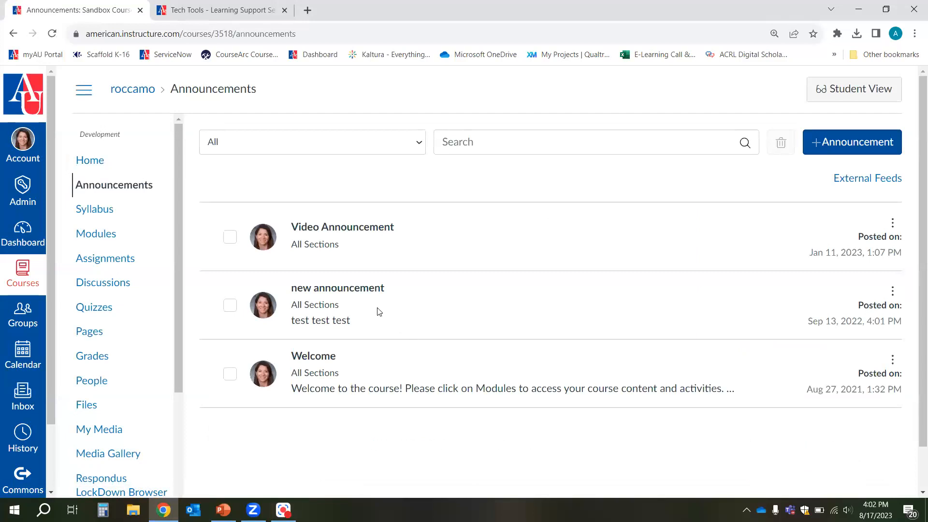
- Show the course's Syllabus page and its editor, leaving the editor without saving
click(105, 211)
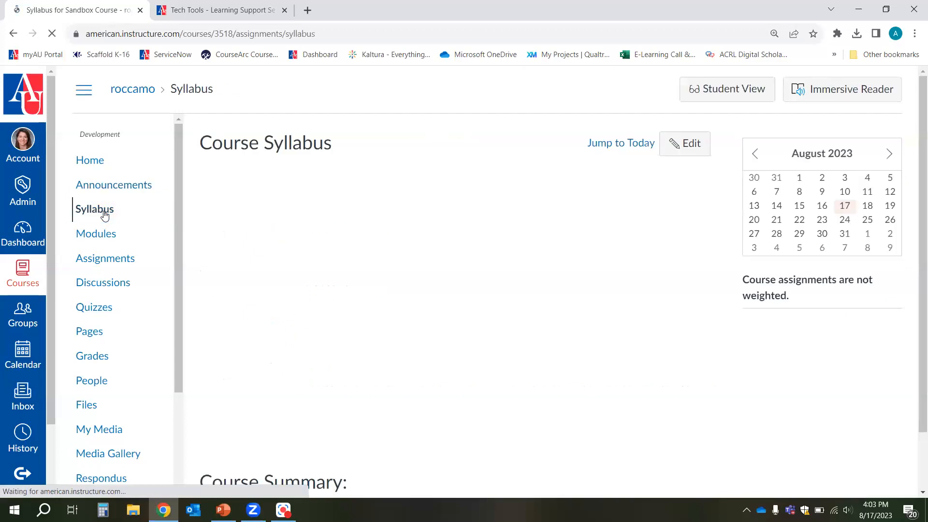
click(683, 144)
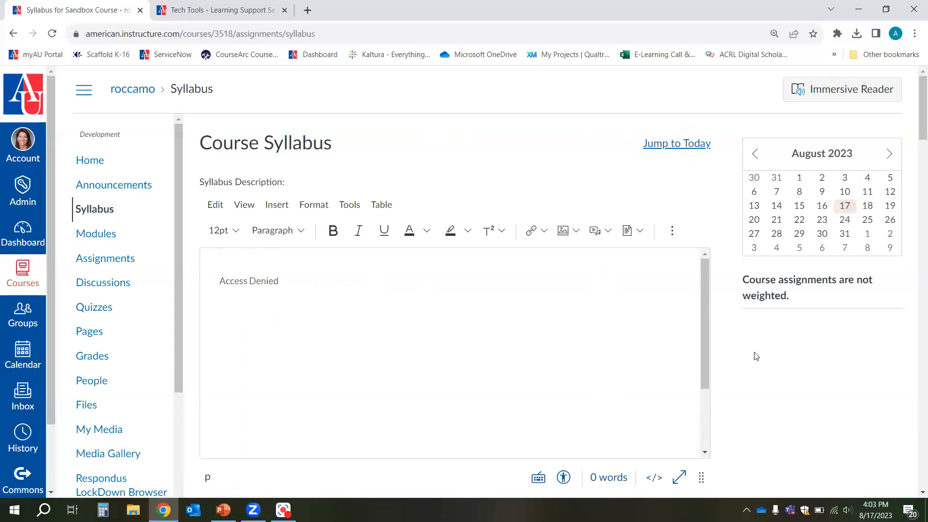
scroll(757, 357, down, 2)
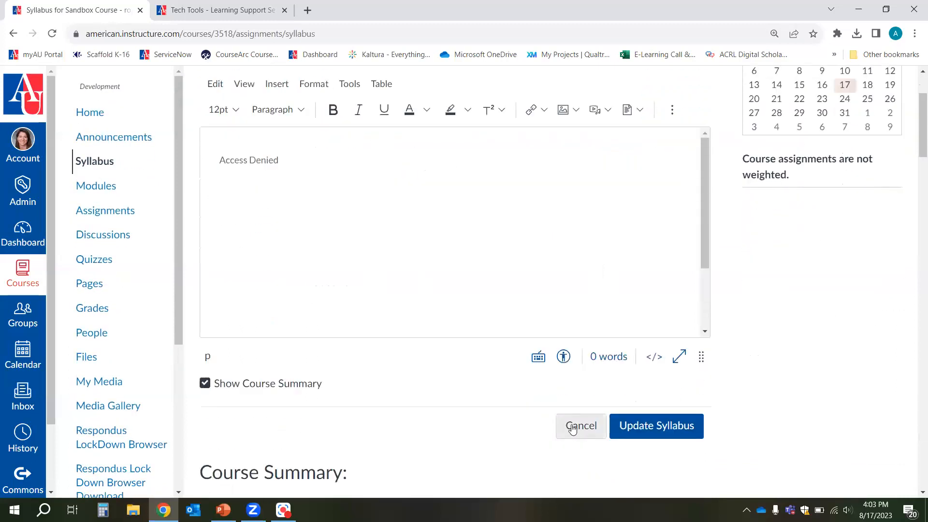
click(573, 426)
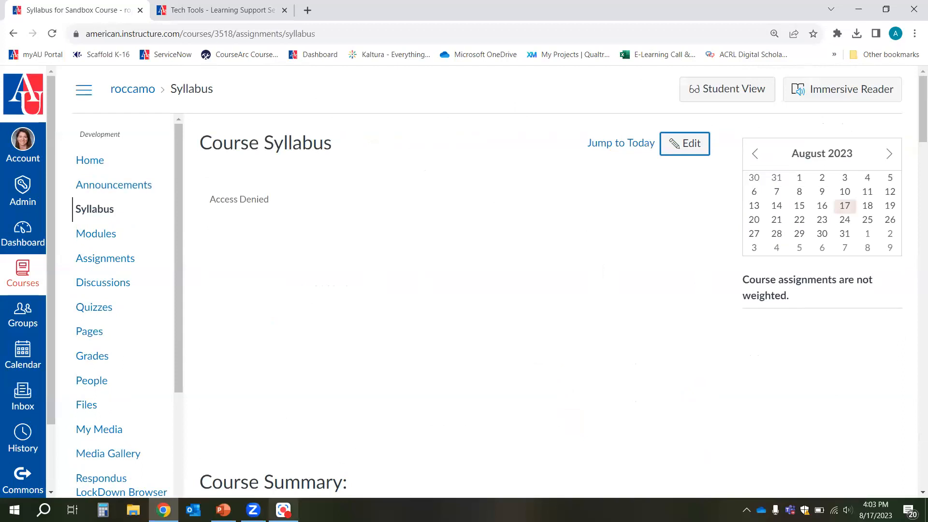
- Bring back the minimized recorder, pause and resume the recording, and stop it for good
click(283, 510)
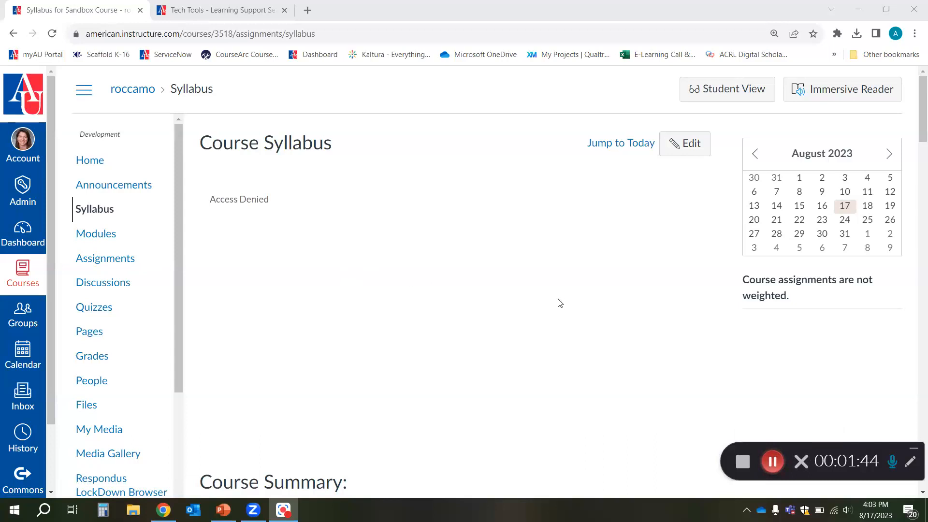
click(772, 461)
click(773, 462)
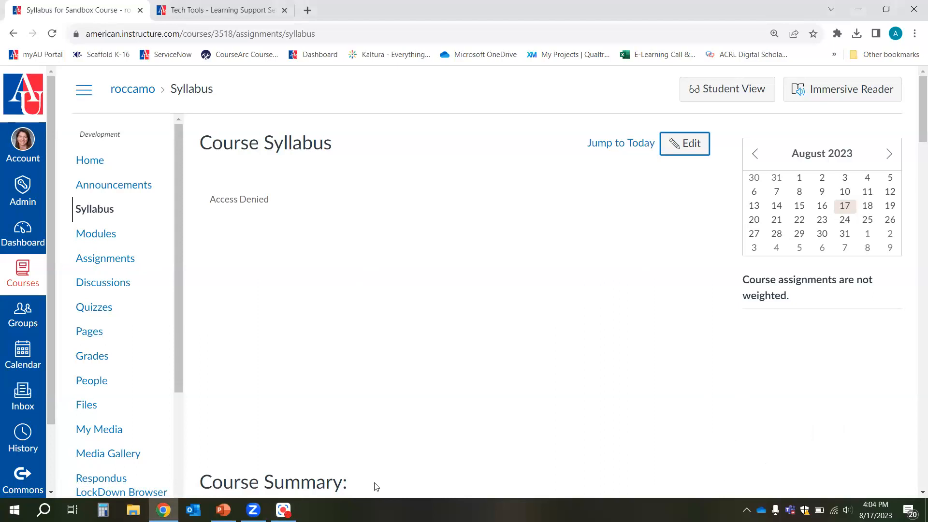
click(284, 509)
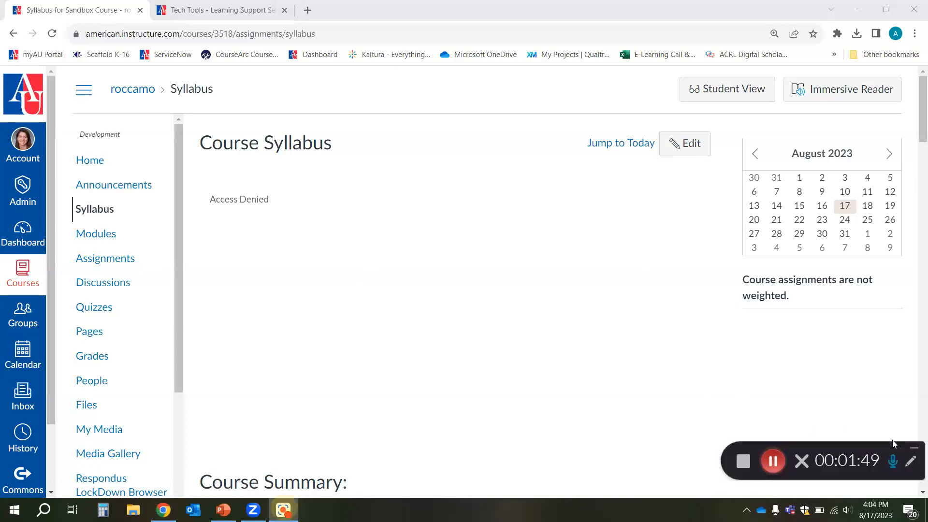
click(743, 462)
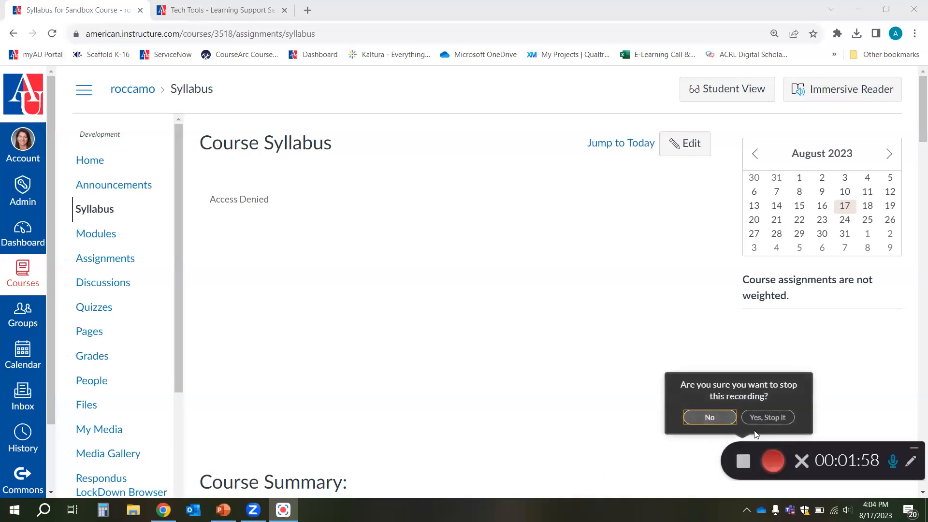
click(768, 417)
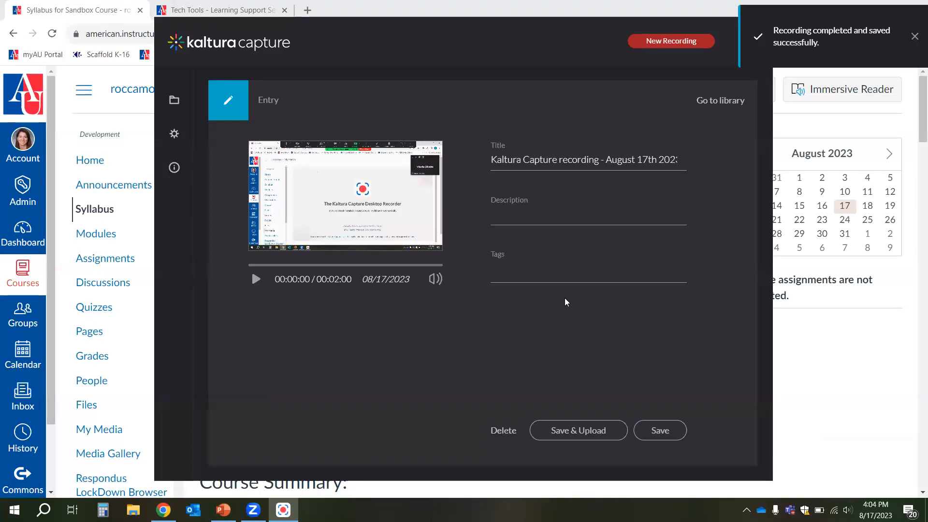
- Title the recording "Kaltura Demo 8/17", save and upload it, and close the recorder
triple_click(597, 160)
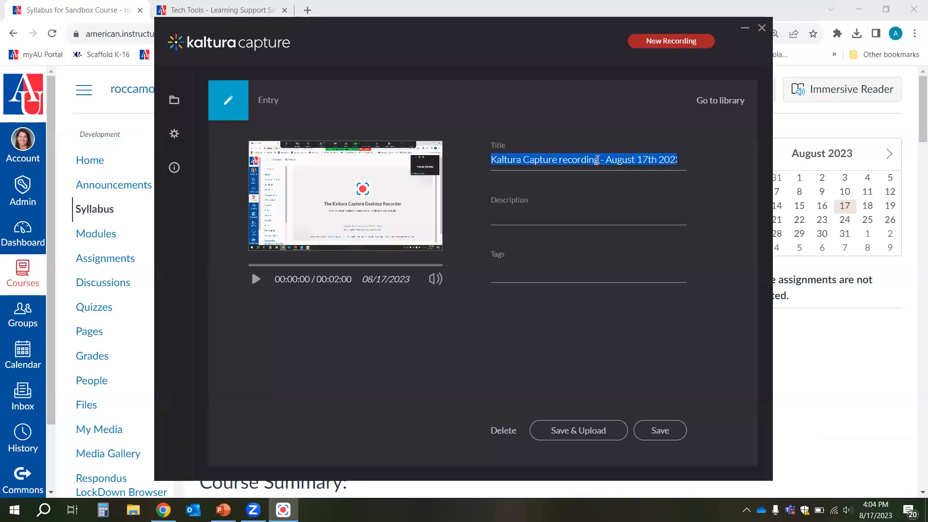
text(Kaltura De)
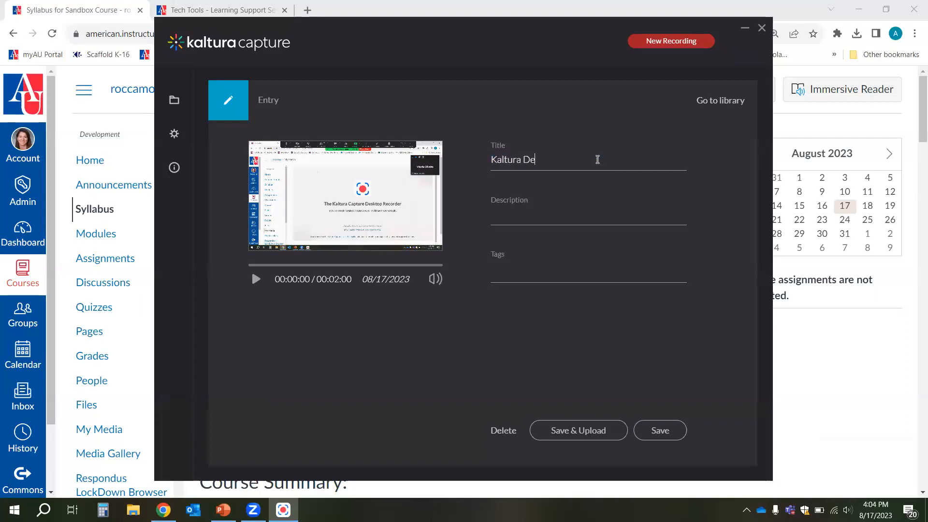
text(mo 8/17)
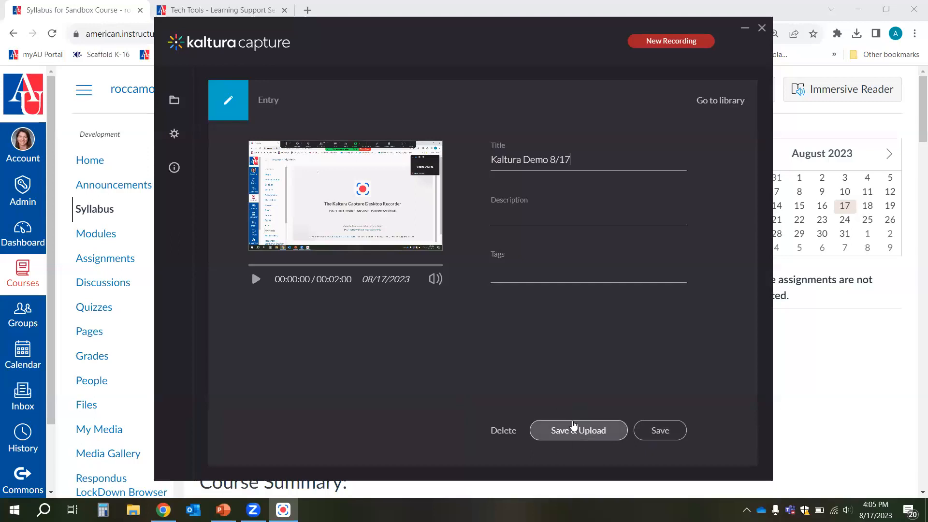
click(573, 431)
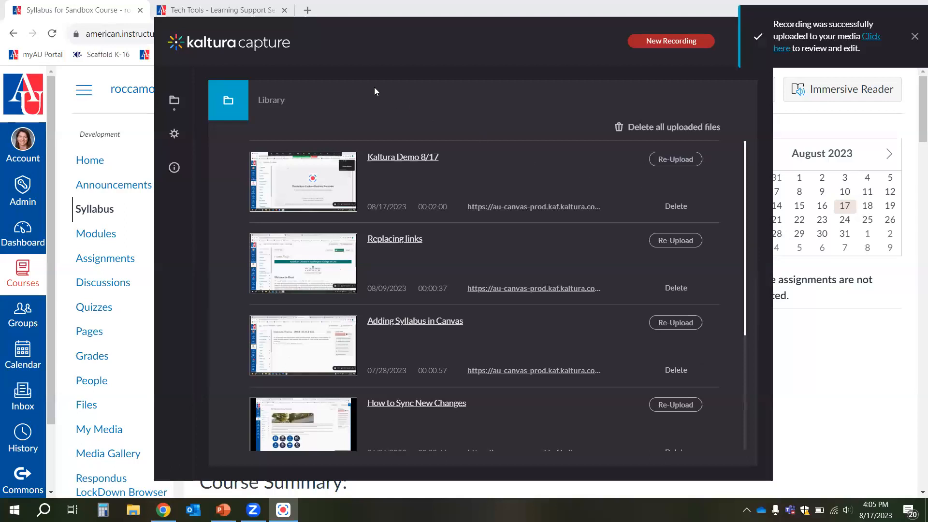
drag(329, 61, 321, 116)
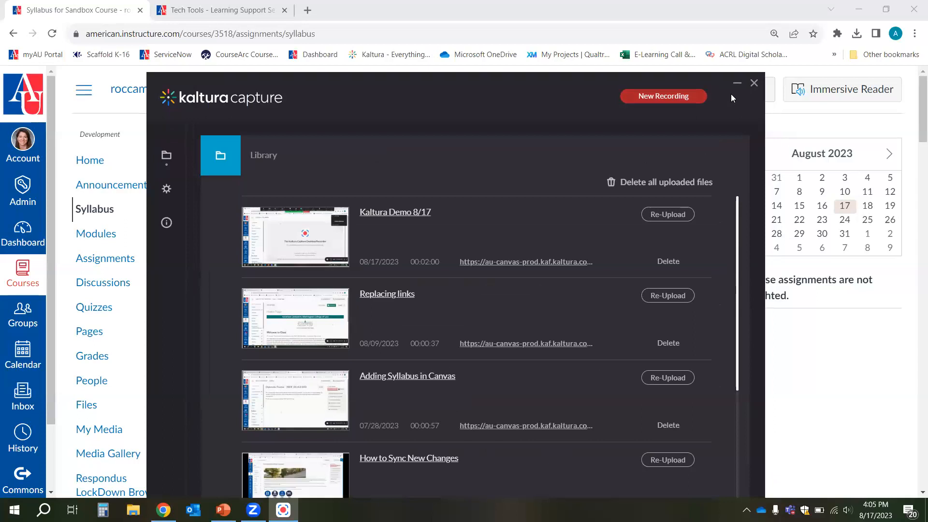
click(754, 84)
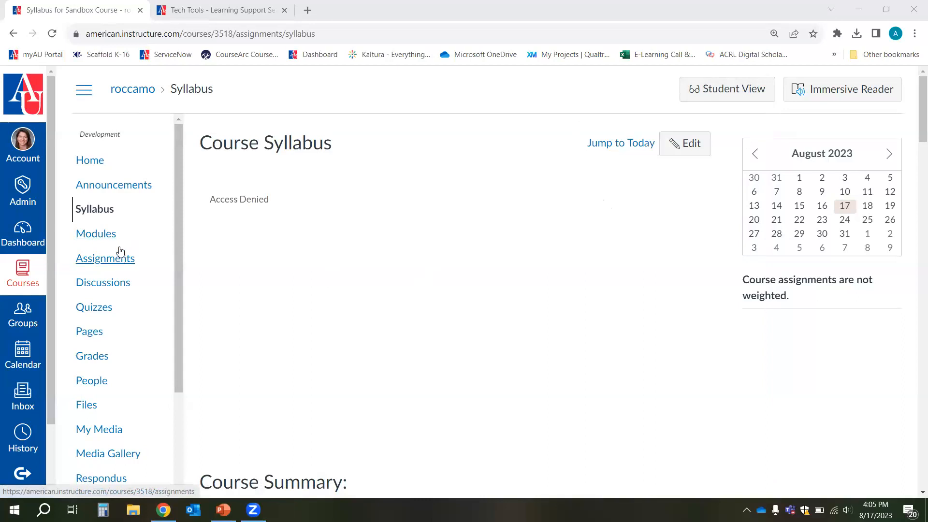
- Find the Kaltura Demo 8/17 entry in My Media, view its media page and return to the list
click(93, 430)
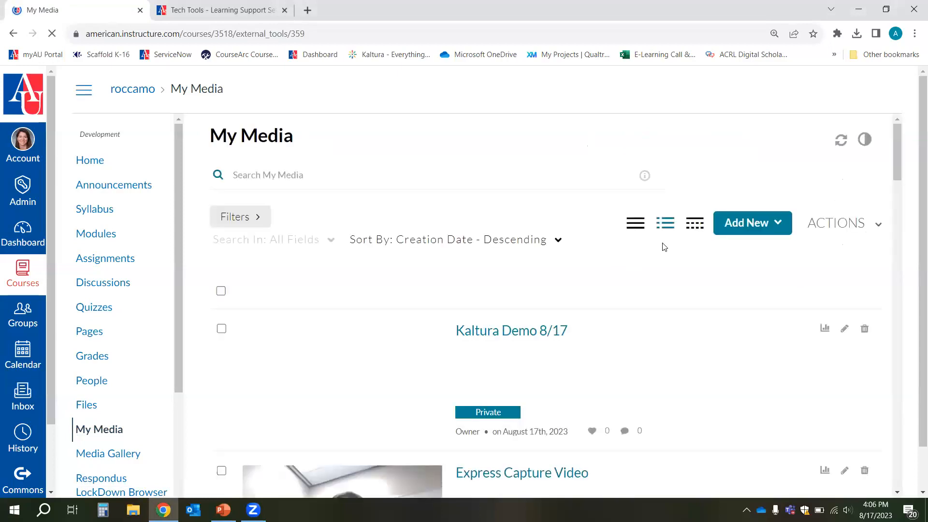
scroll(664, 247, down, 3)
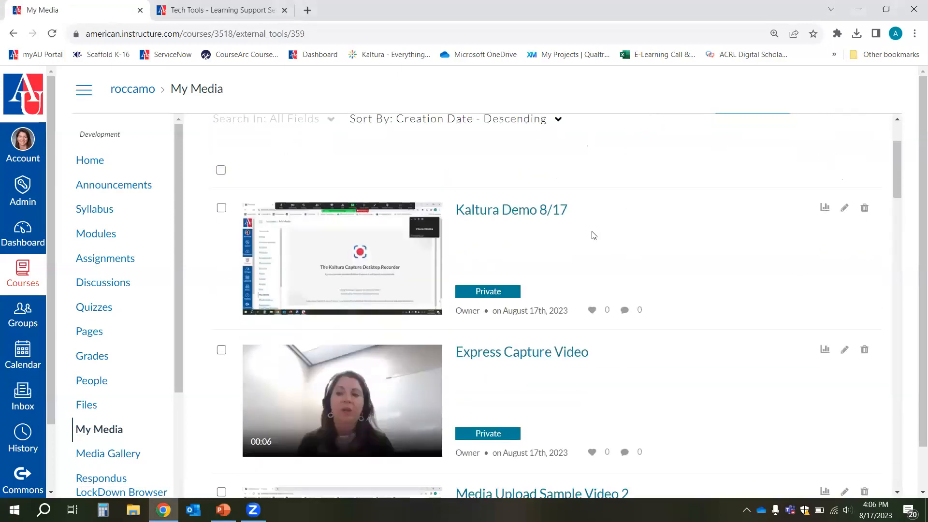
click(534, 209)
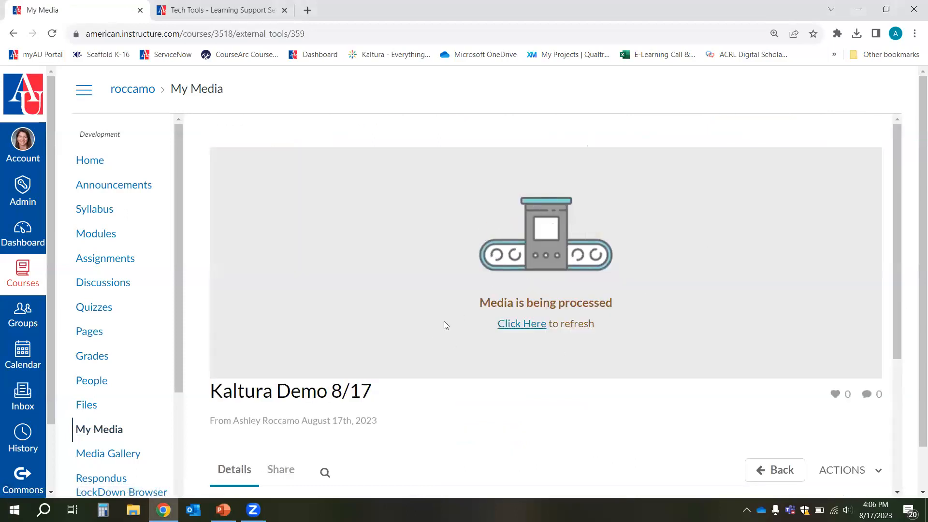
click(12, 34)
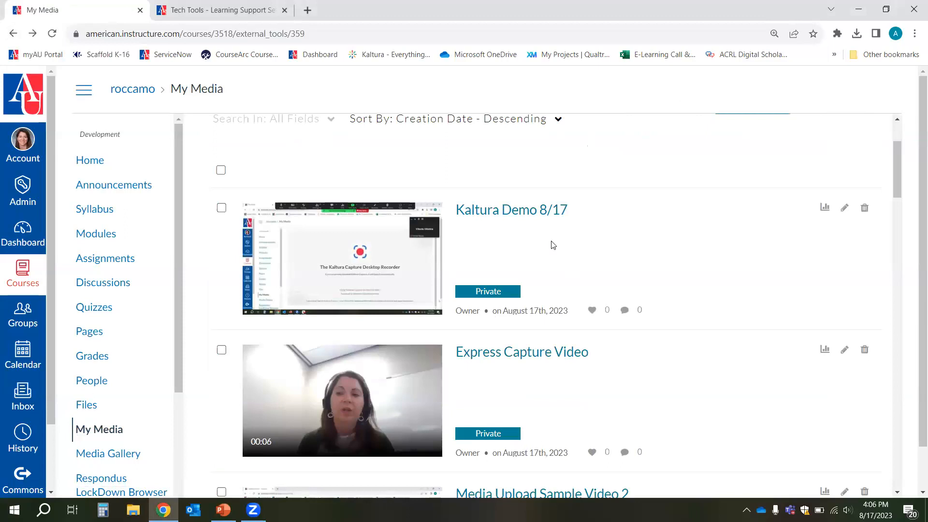
- Review the options for adding new media in My Media without choosing one
scroll(624, 271, up, 1)
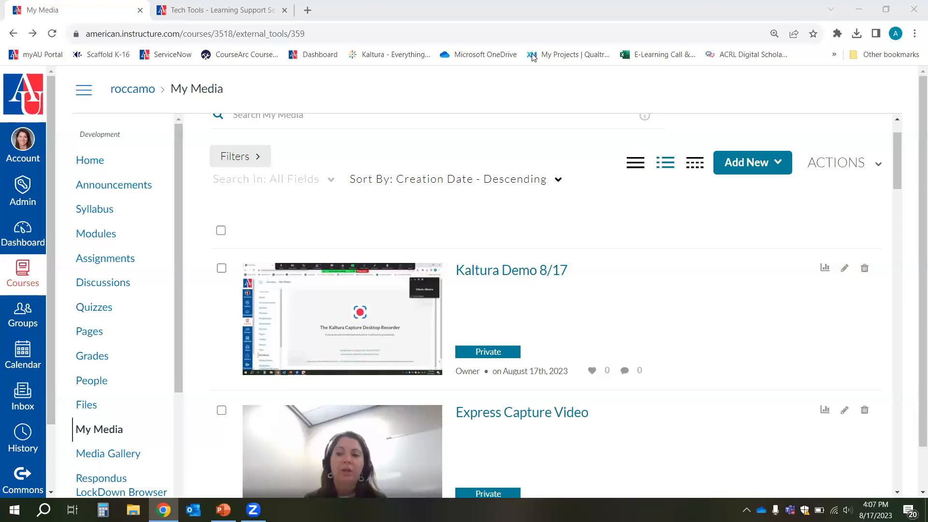
click(746, 166)
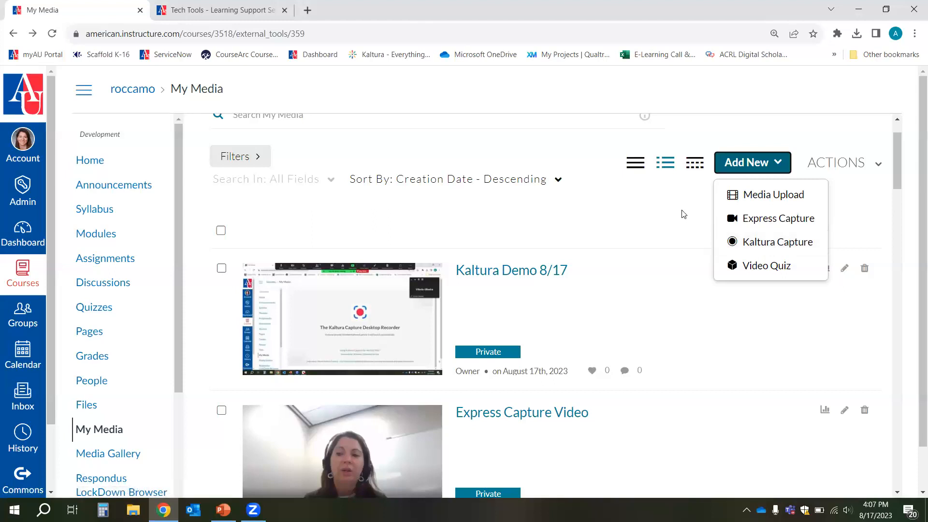
click(625, 217)
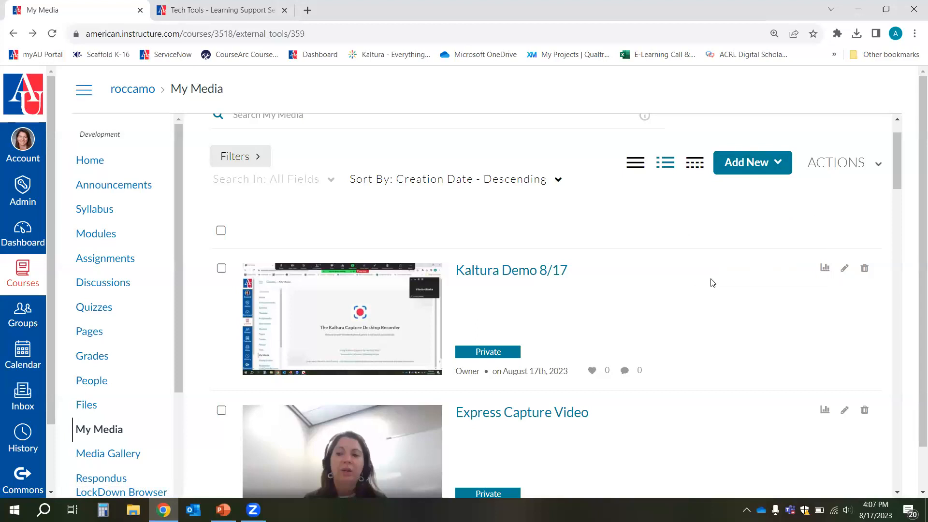
- Look through the existing videos listed in My Media
scroll(713, 281, down, 1)
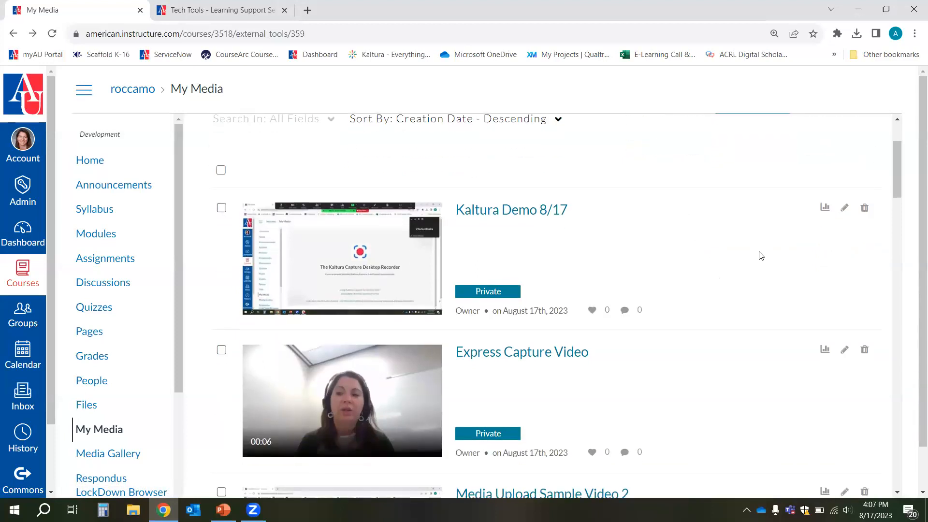
scroll(749, 269, down, 5)
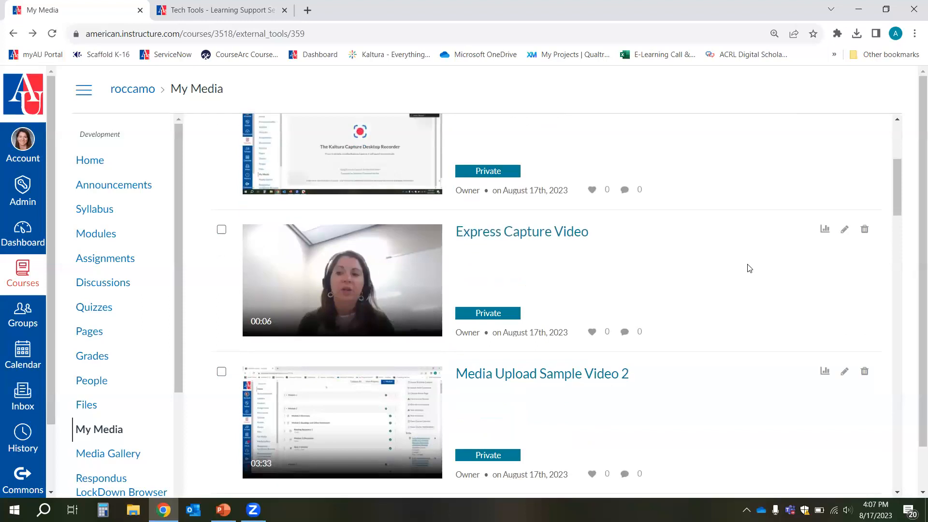
scroll(749, 269, down, 2)
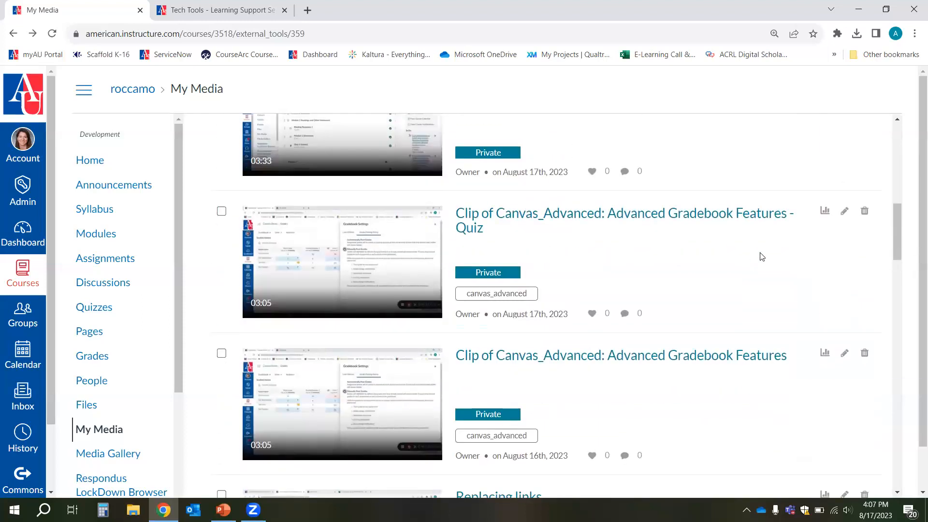
scroll(762, 256, down, 2)
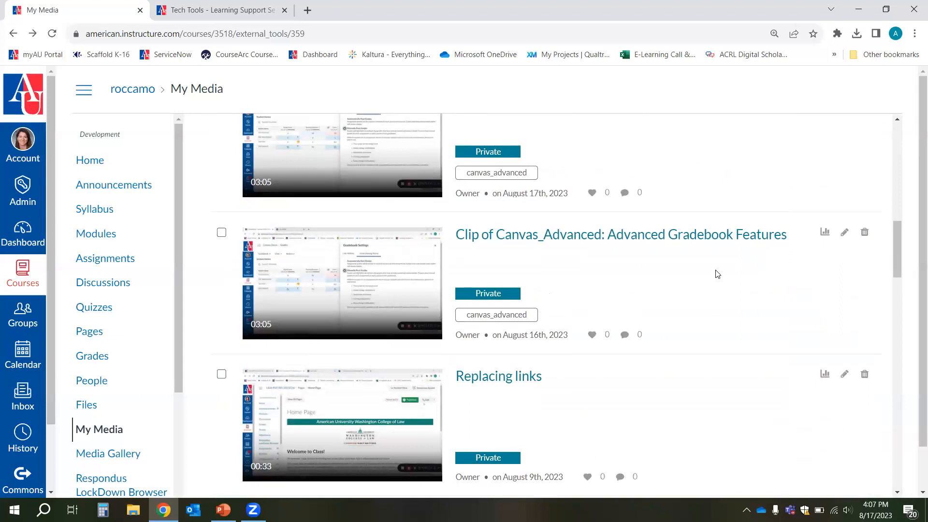
scroll(638, 290, down, 1)
scroll(615, 294, up, 2)
scroll(685, 294, down, 2)
scroll(691, 293, up, 1)
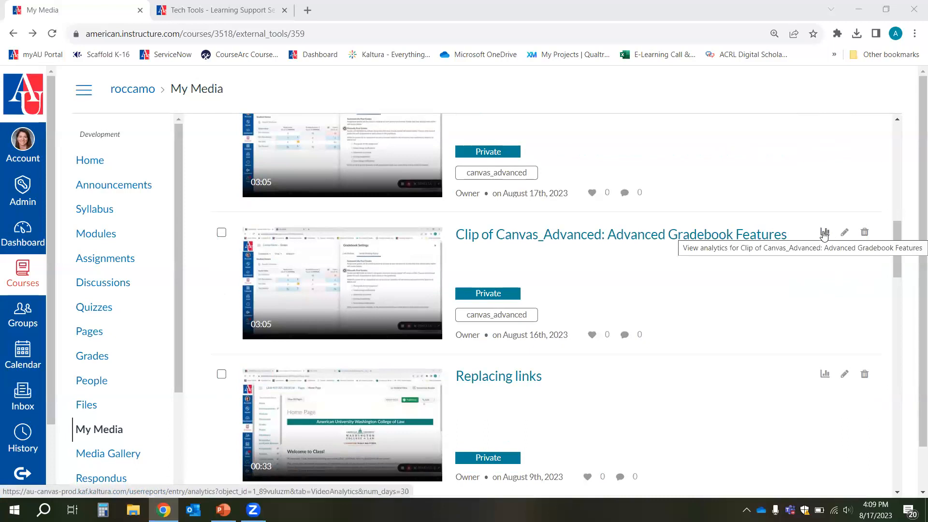
- View the analytics for "Clip of Canvas_Advanced: Advanced Gradebook Features" and return to the My Media list
click(825, 234)
click(824, 234)
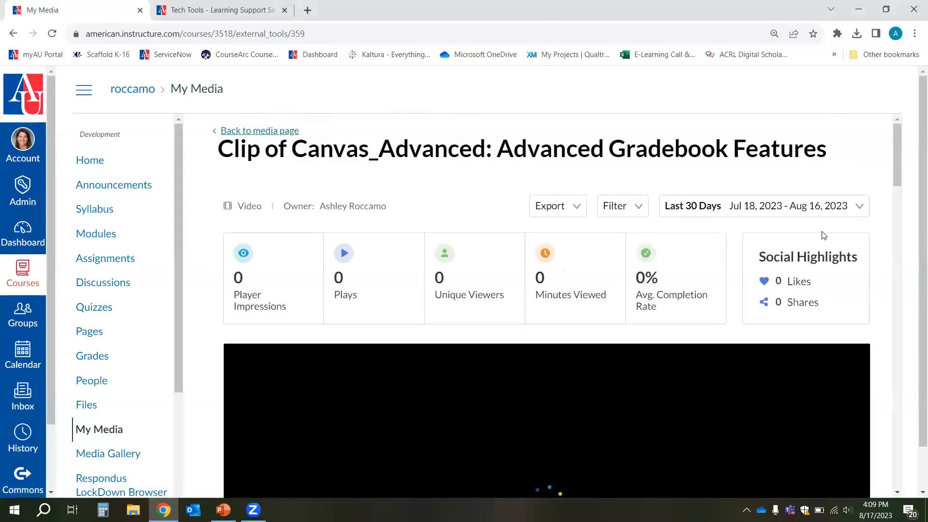
scroll(897, 295, down, 1)
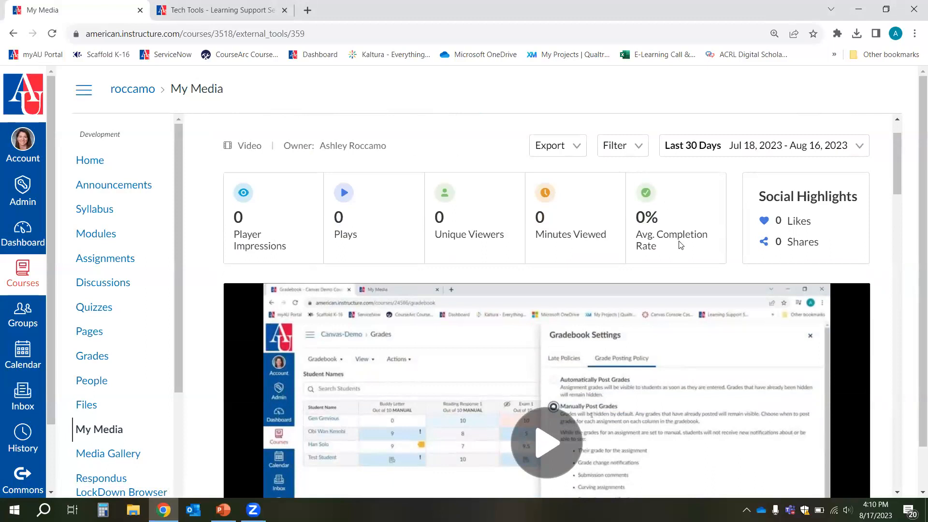
scroll(397, 211, up, 1)
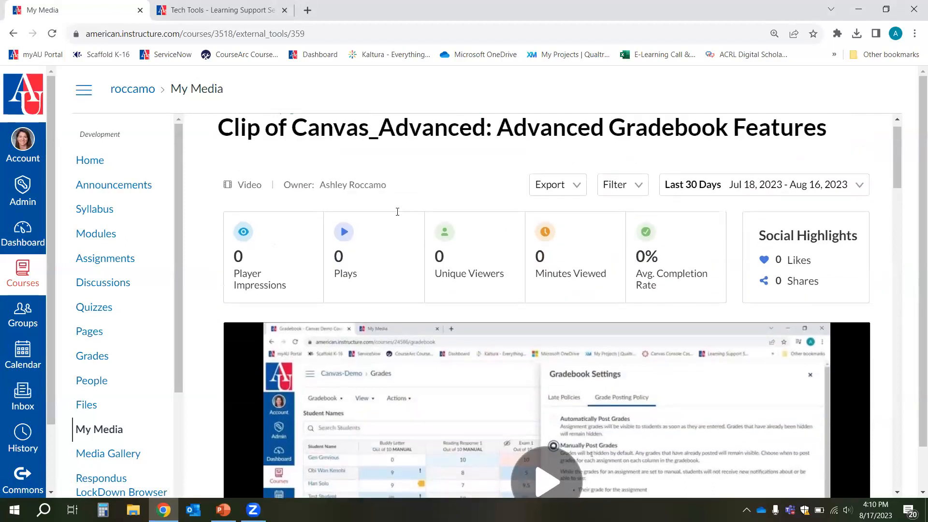
scroll(397, 211, up, 1)
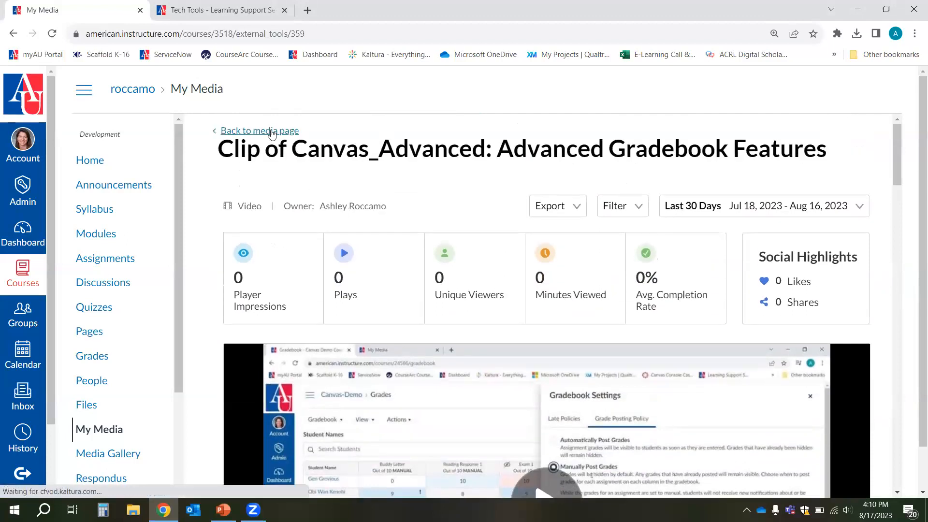
click(272, 131)
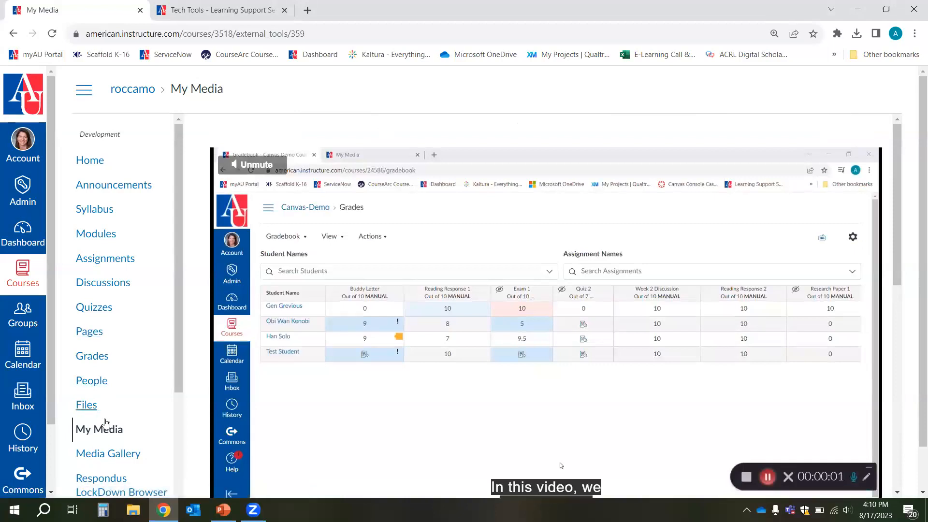
click(105, 425)
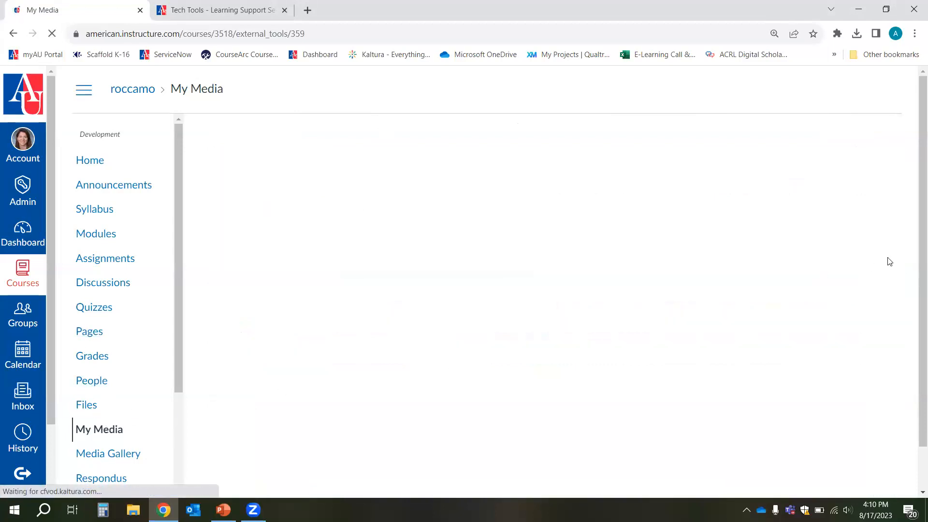
- Open the "Clip of Canvas_Advanced: Advanced Gradebook Features" entry for editing and review its name, description and tags
scroll(880, 264, down, 6)
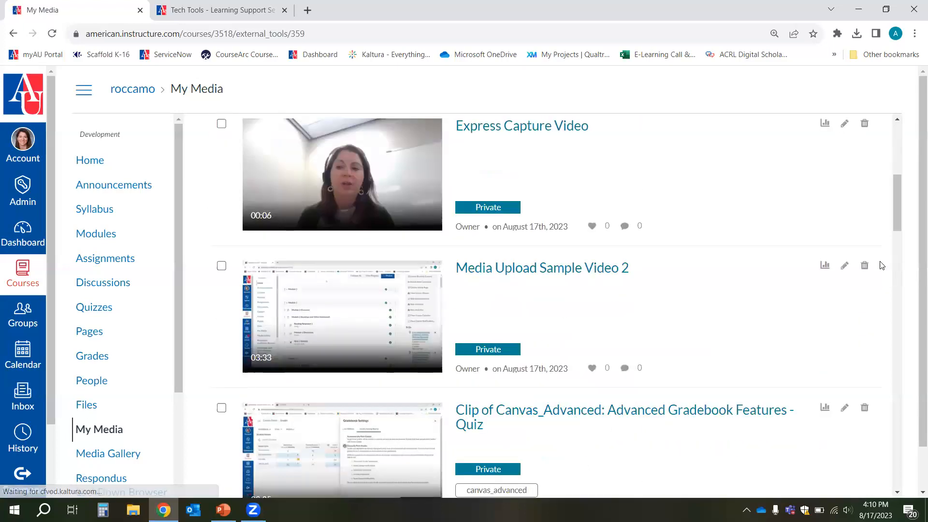
scroll(882, 265, down, 6)
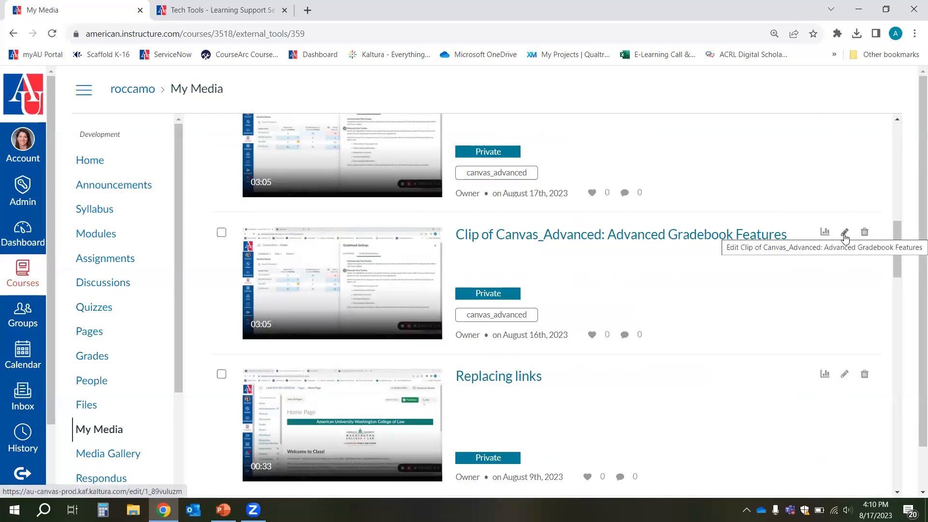
click(846, 234)
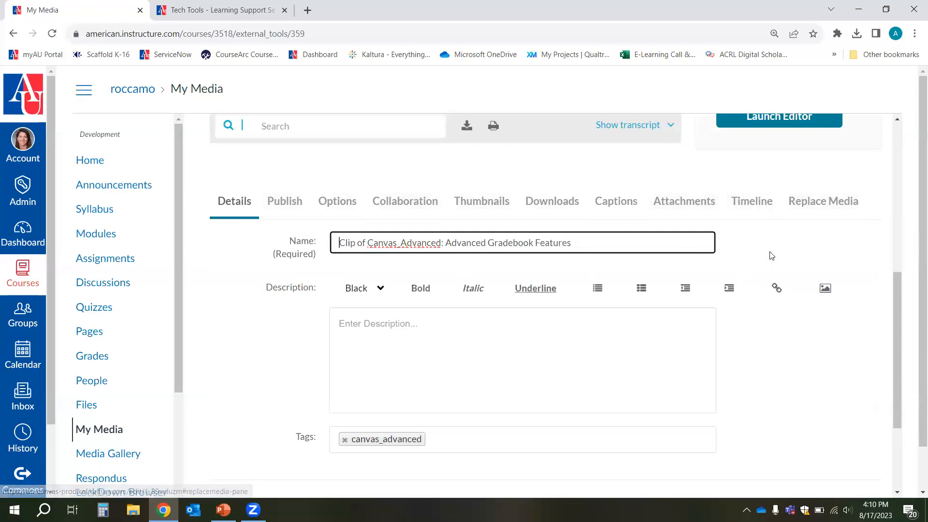
scroll(772, 310, up, 1)
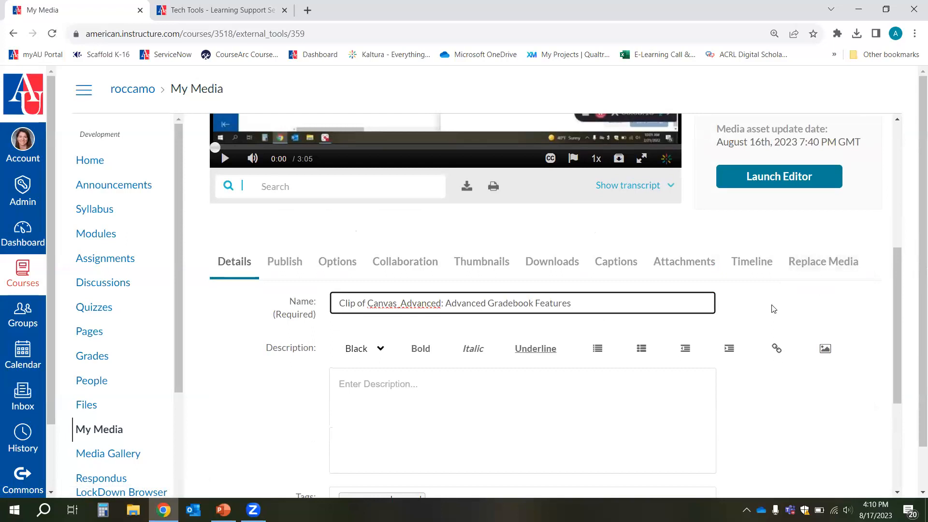
drag(363, 304, 620, 312)
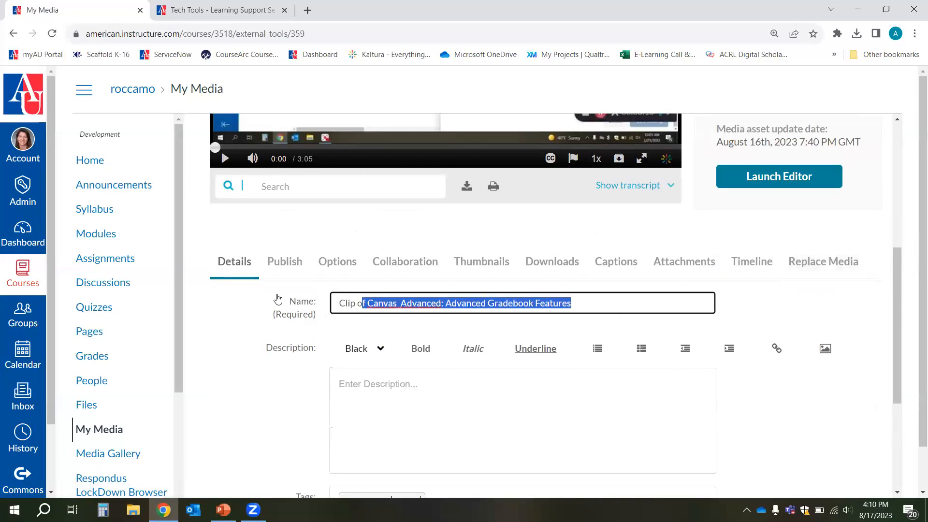
click(343, 303)
scroll(533, 363, down, 1)
scroll(532, 363, down, 1)
scroll(532, 365, up, 2)
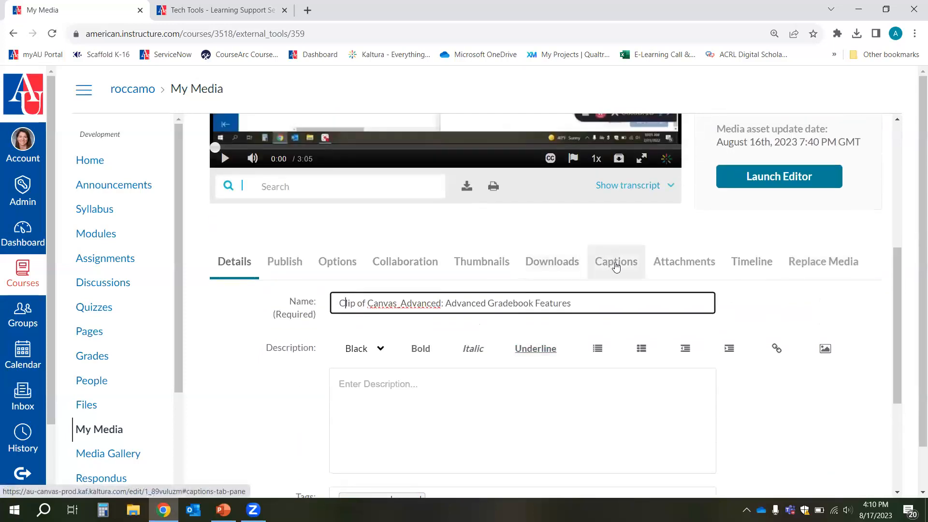
- Open the clip's captions in the Closed Captions Editor and try selecting the text of two early captions
click(616, 267)
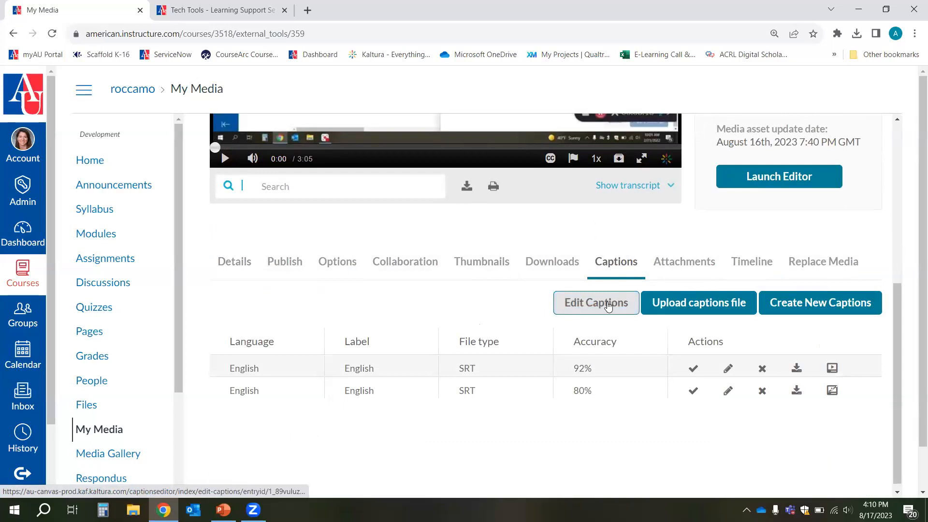
click(597, 304)
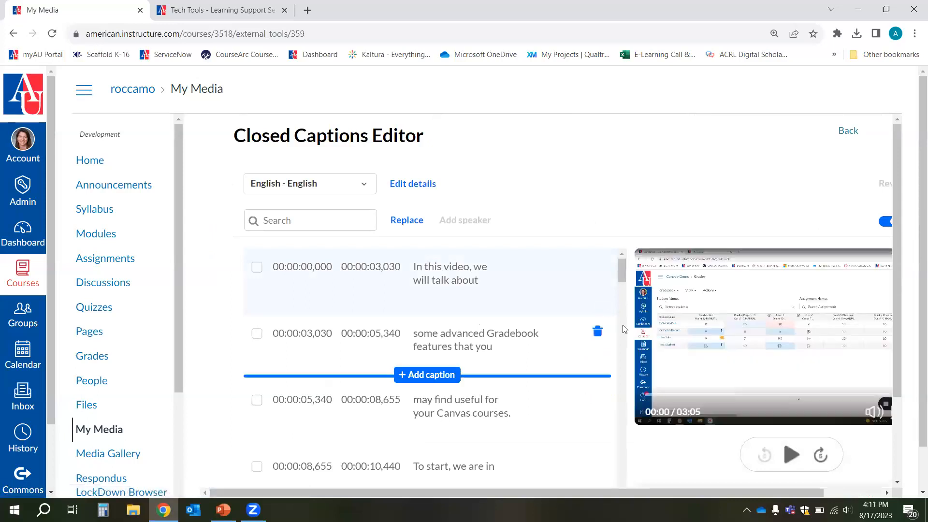
scroll(602, 329, down, 1)
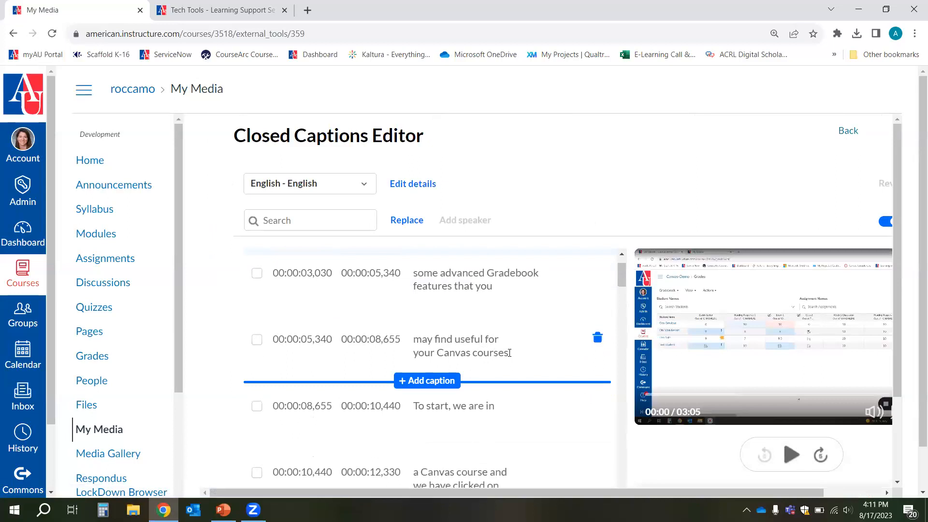
click(512, 353)
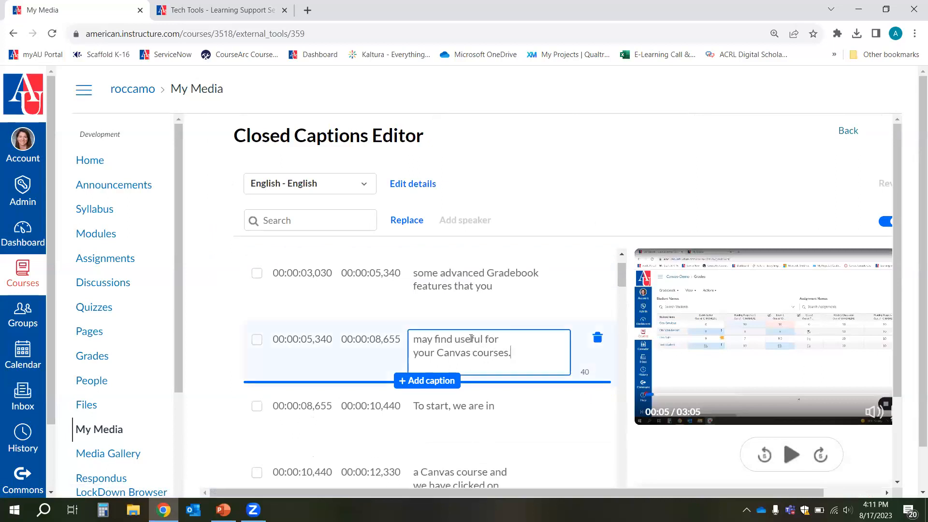
click(503, 287)
scroll(498, 331, down, 1)
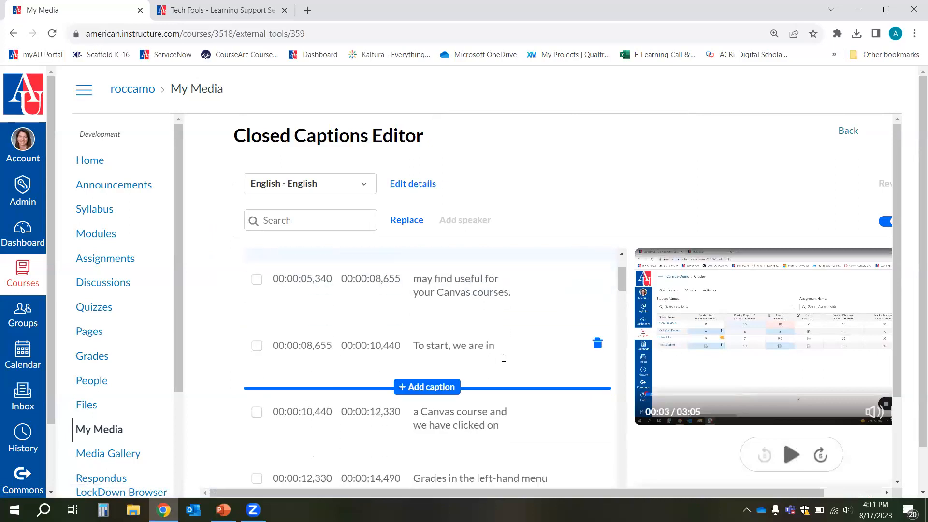
- Examine the captions further into the clip, selecting the text of several lines up to "So assignment grades will be visible"
scroll(503, 355, down, 2)
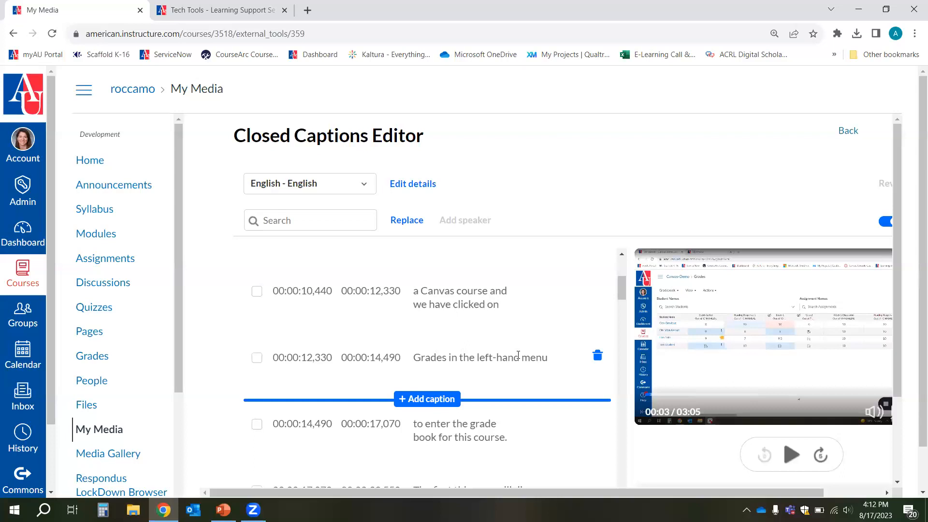
scroll(479, 324, down, 3)
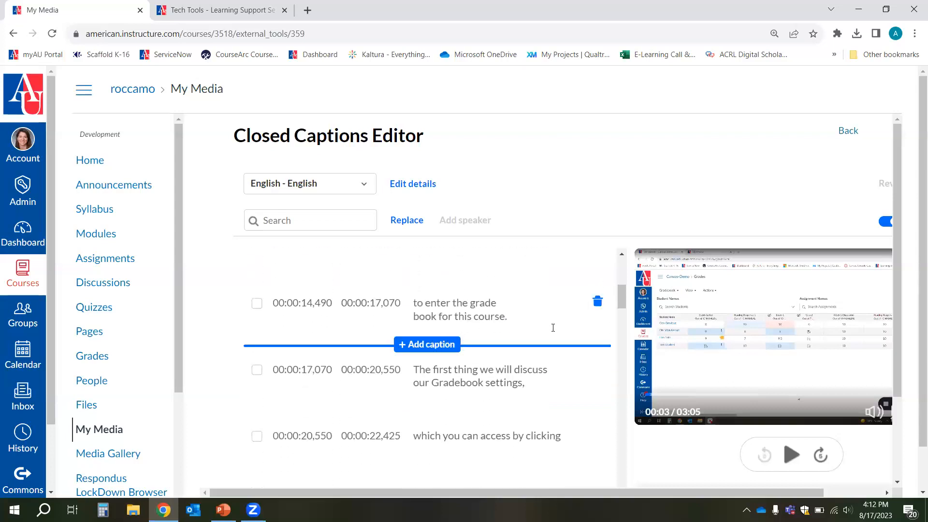
click(496, 317)
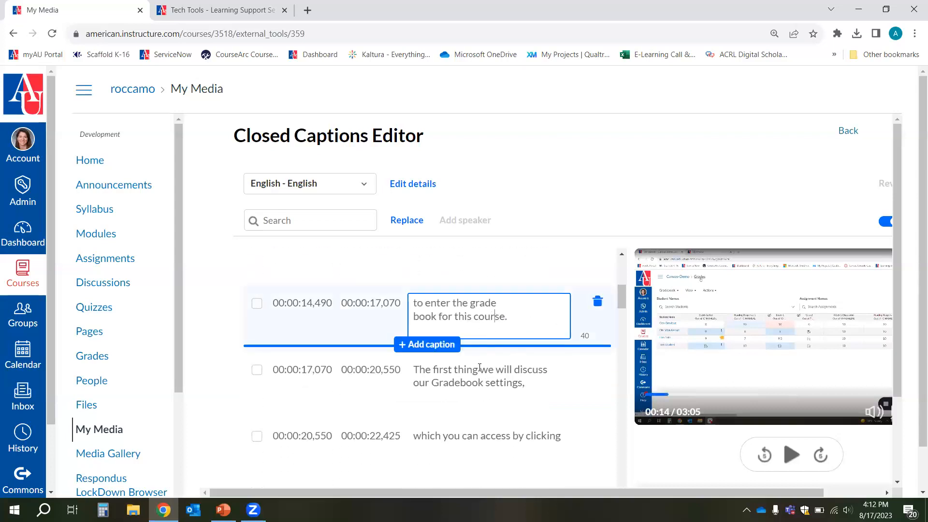
click(503, 372)
scroll(503, 372, down, 7)
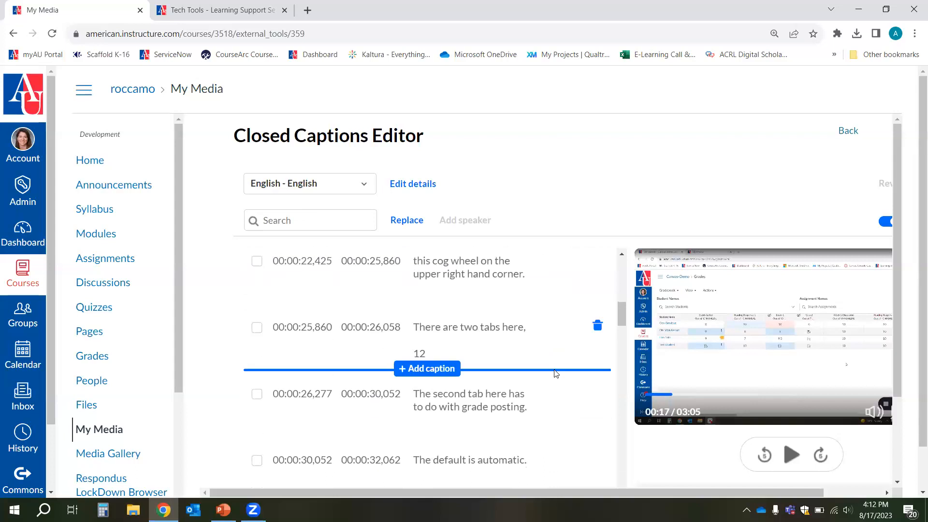
click(506, 356)
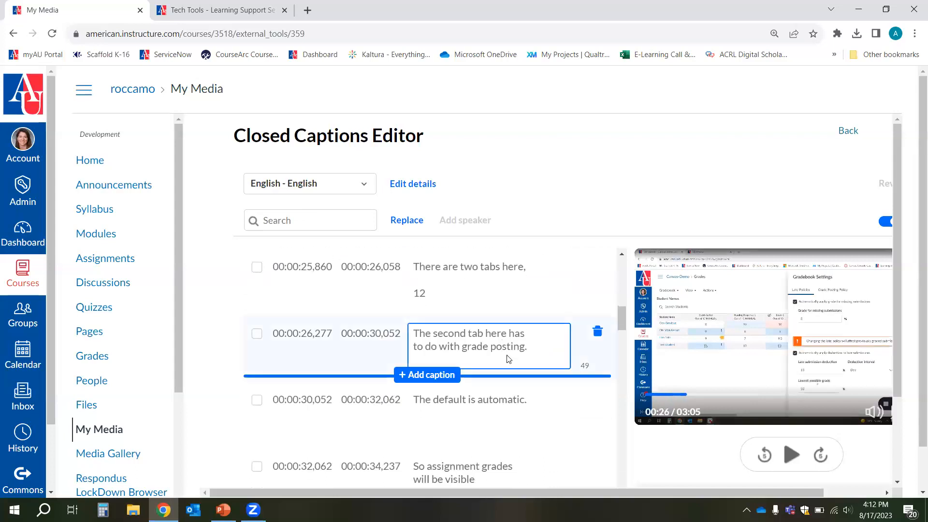
scroll(505, 357, down, 1)
click(491, 416)
scroll(490, 416, down, 2)
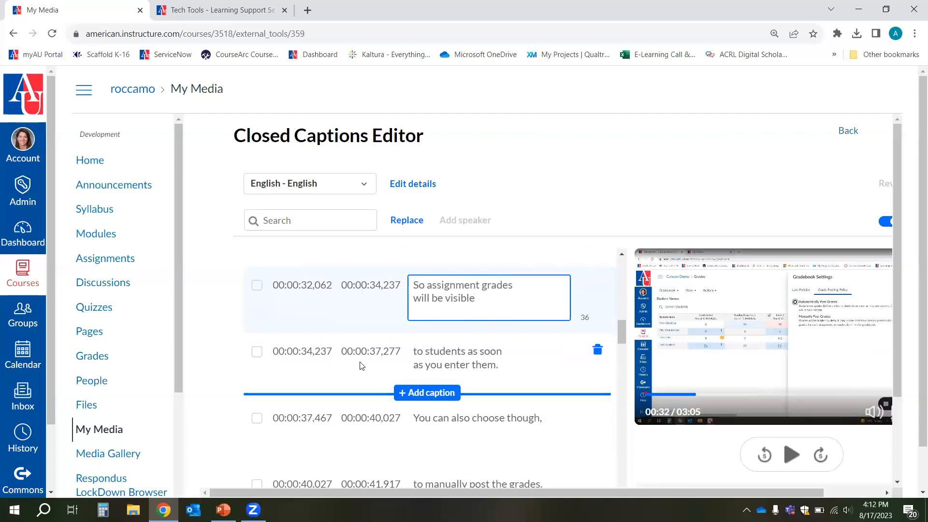
- Open the start time and the text of the "This will hide grades as" caption for editing
scroll(385, 415, down, 1)
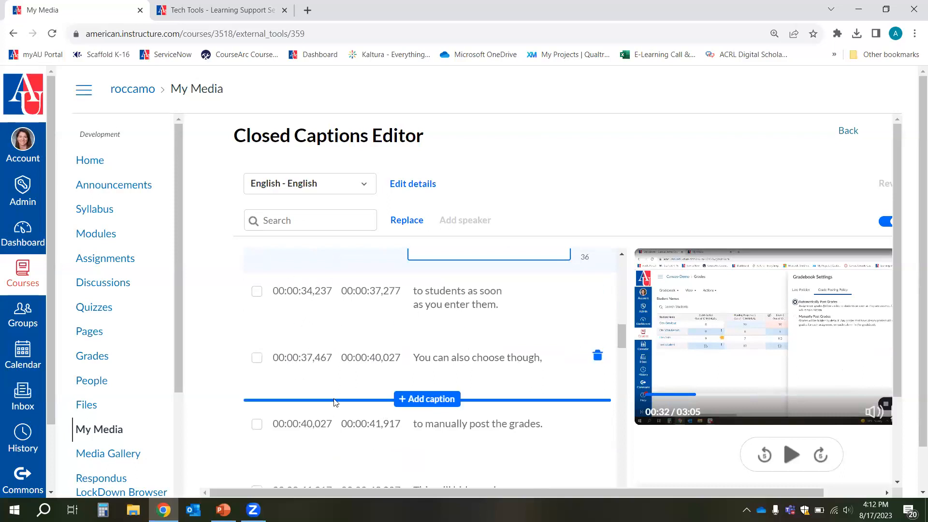
scroll(315, 381, down, 3)
click(304, 369)
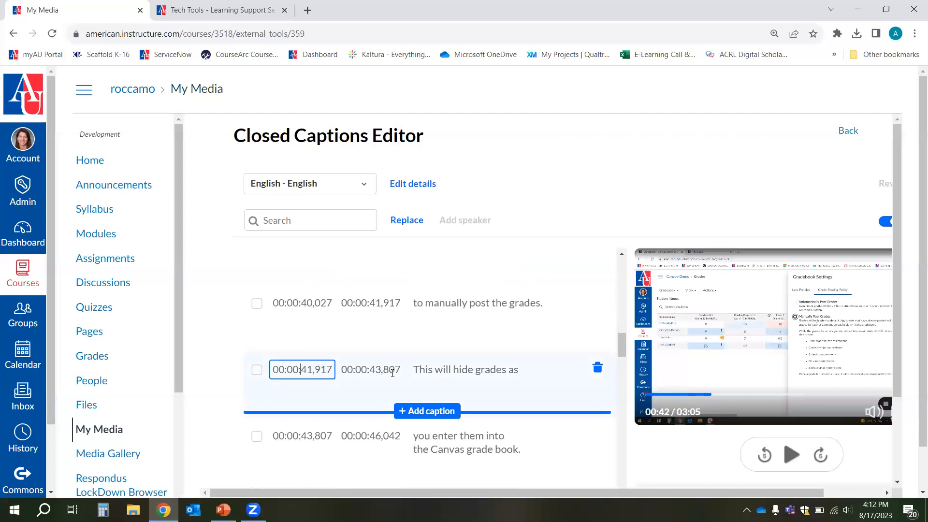
click(501, 370)
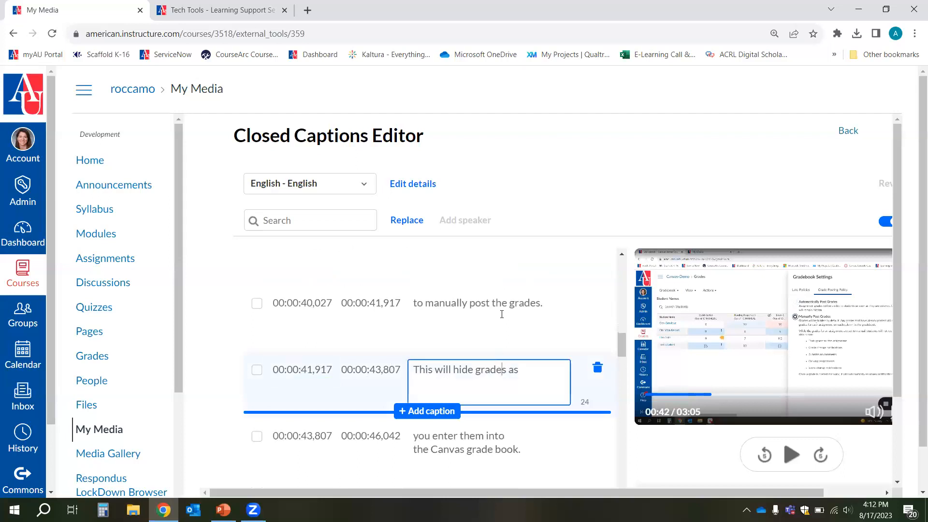
- Look over more captions, return toward the earlier ones and bring the Revert, Save and Autoscroll controls into view
scroll(513, 373, down, 3)
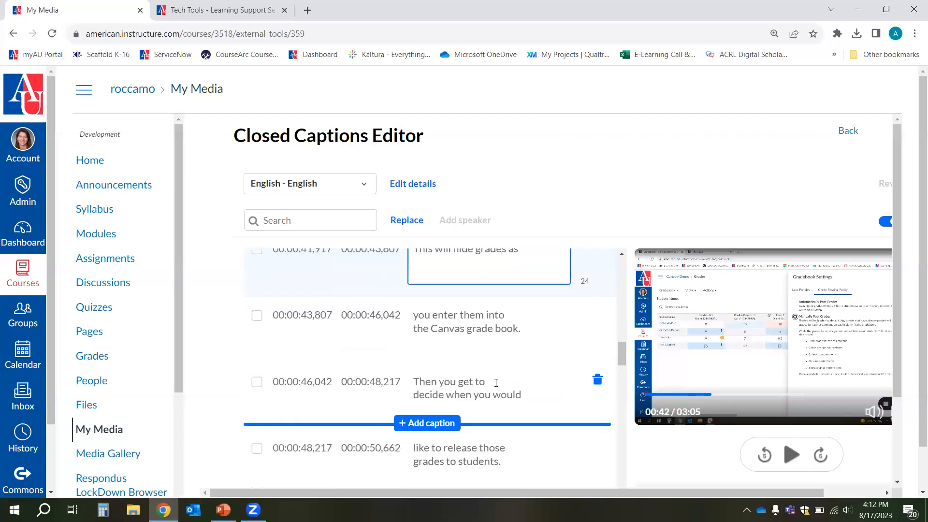
scroll(496, 382, down, 2)
scroll(497, 386, up, 8)
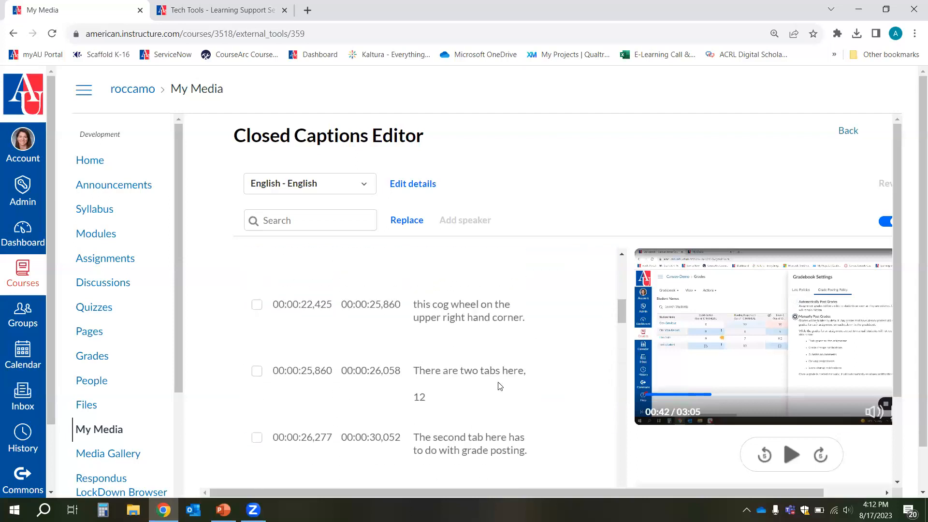
scroll(500, 386, up, 3)
mouse_move(896, 282)
mouse_down()
mouse_move(895, 398)
mouse_move(898, 280)
mouse_up()
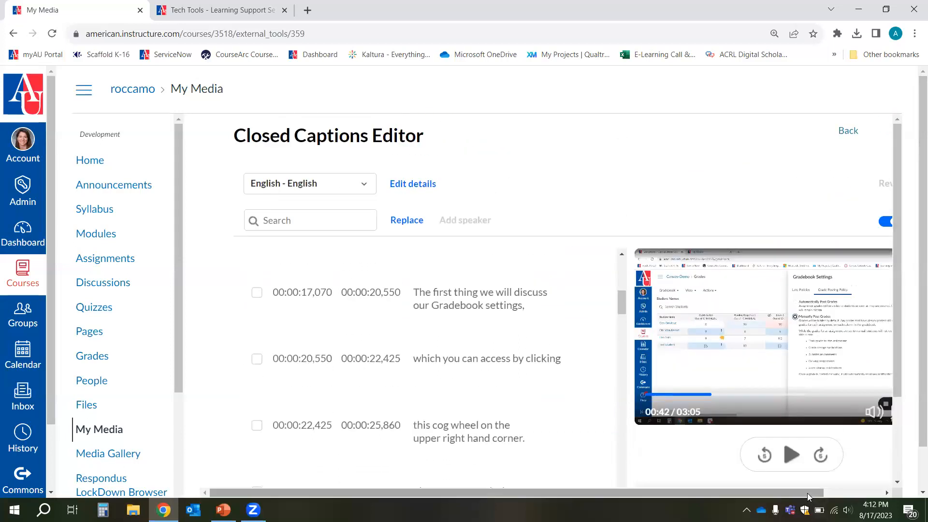
drag(808, 496, 886, 489)
mouse_move(493, 280)
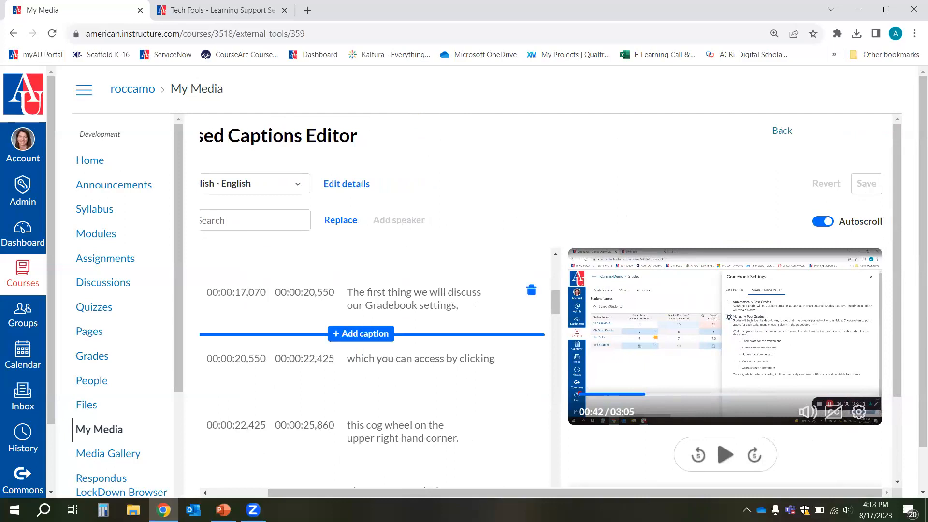
- Open the text of the "The first thing we will discuss our Gradebook settings," caption for editing and save the captions
click(477, 305)
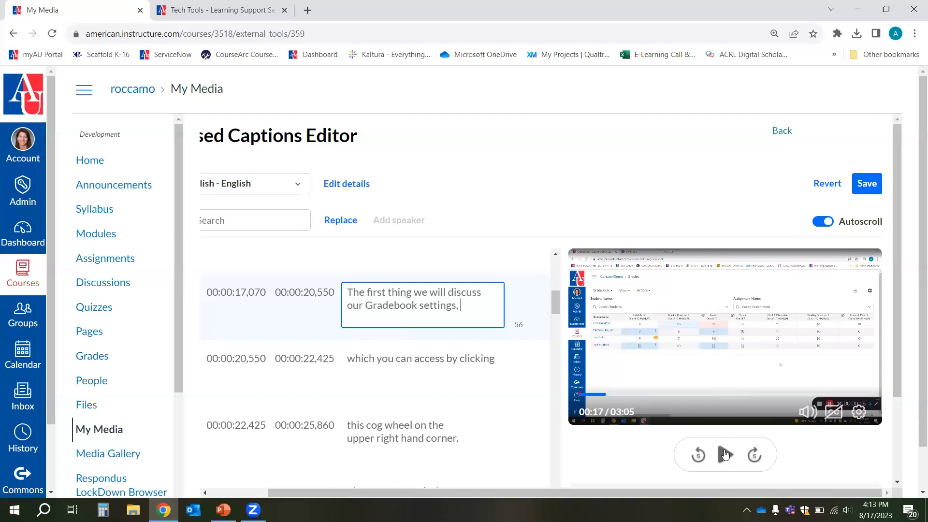
scroll(483, 352, down, 1)
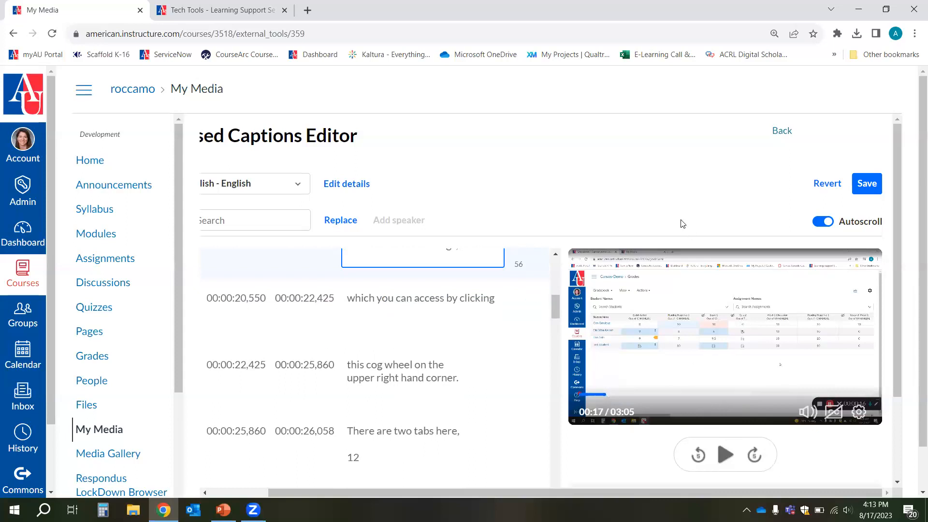
click(867, 185)
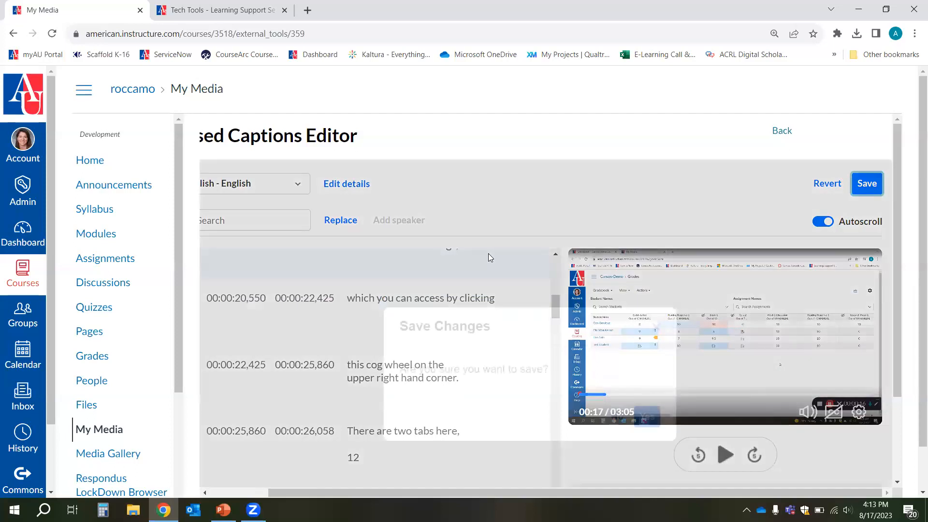
click(639, 428)
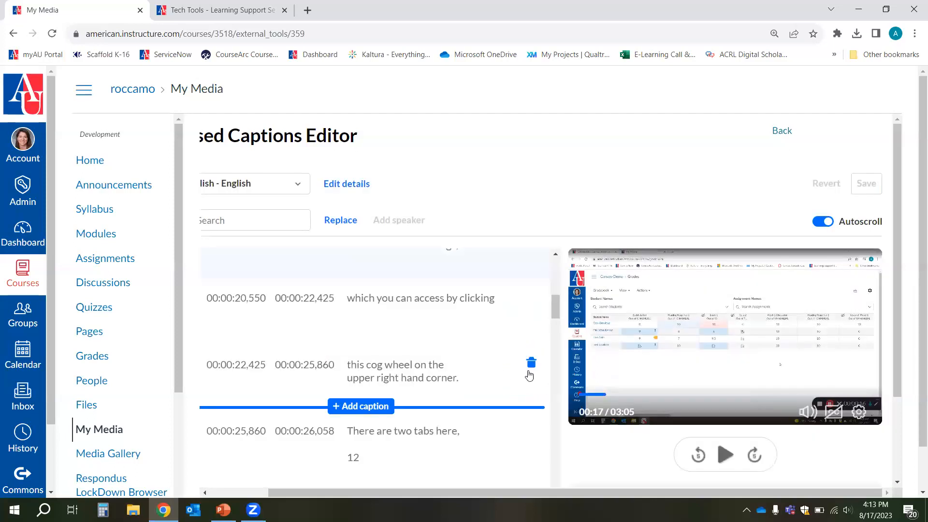
- Leave the captions editor for My Media and open "Clip of Canvas_Advanced: Advanced Gradebook Features - Quiz" for editing
drag(340, 493, 232, 466)
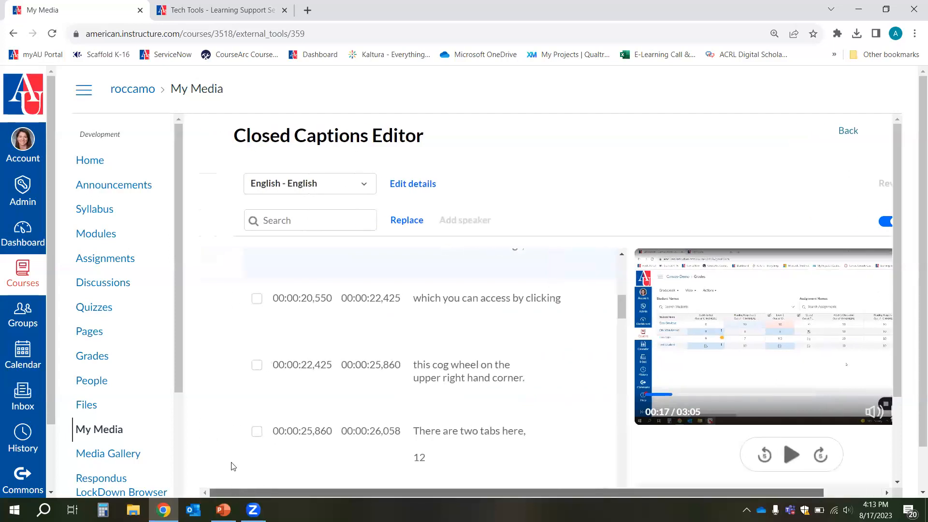
scroll(226, 337, down, 3)
scroll(237, 338, up, 3)
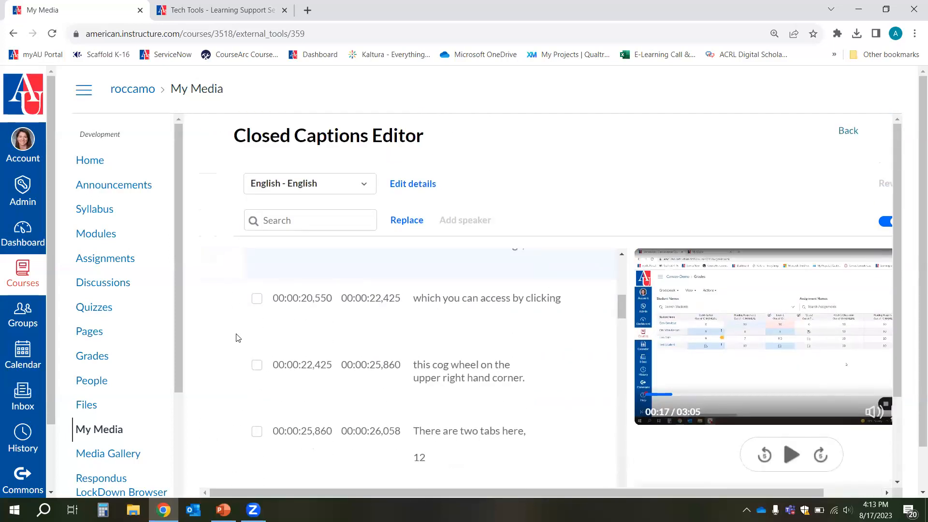
scroll(270, 339, down, 3)
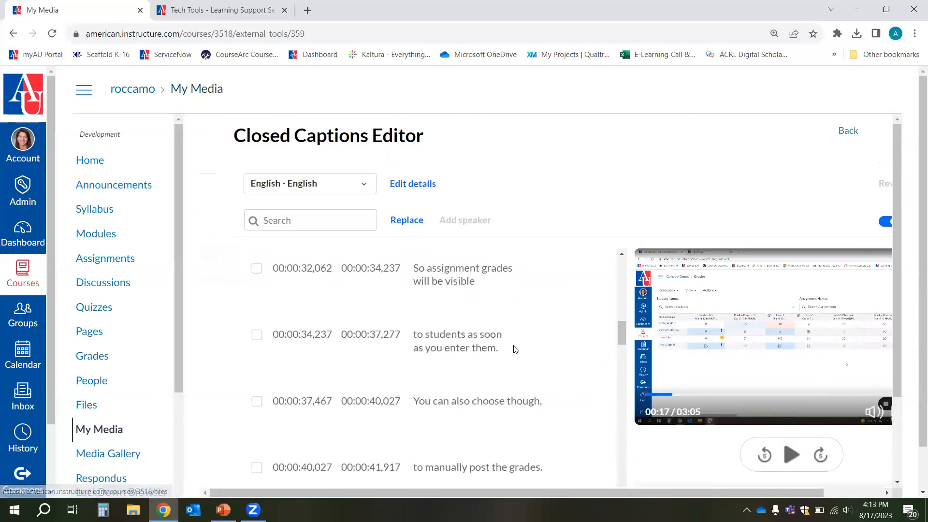
click(97, 430)
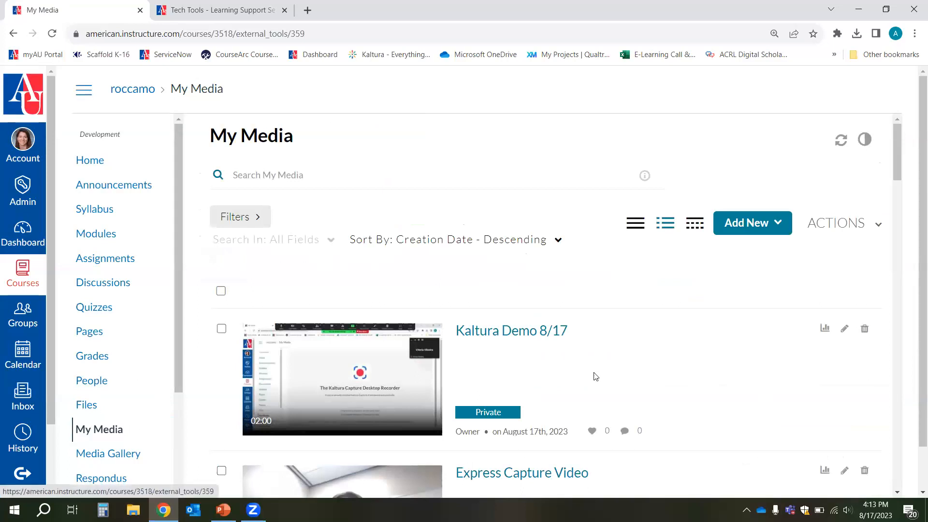
scroll(735, 377, down, 8)
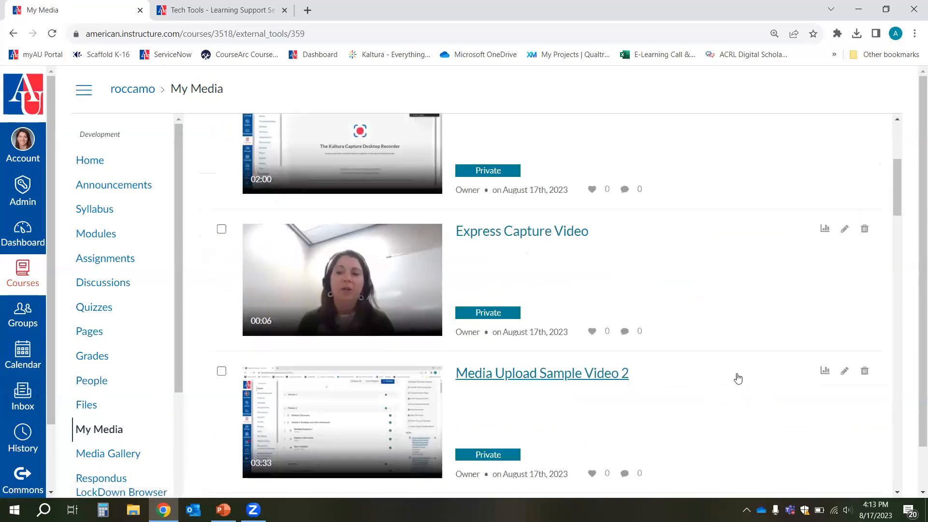
scroll(779, 367, down, 1)
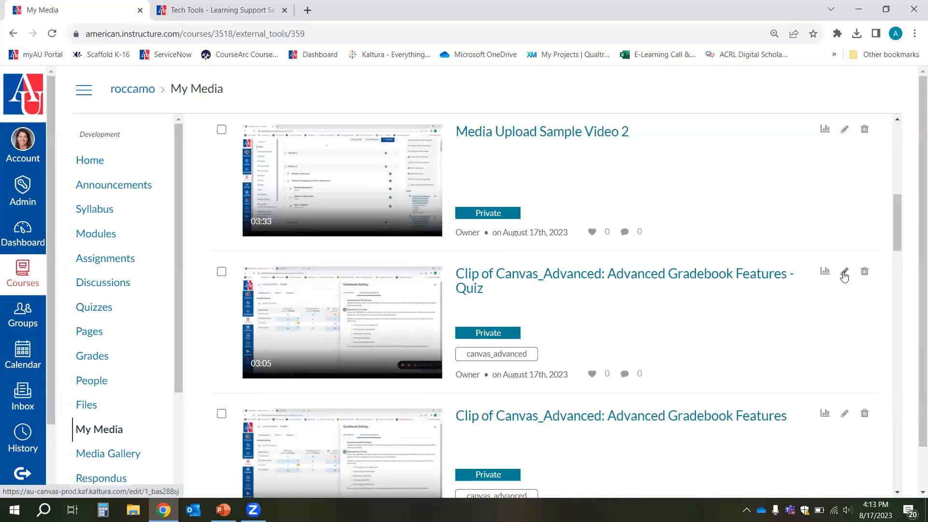
click(844, 273)
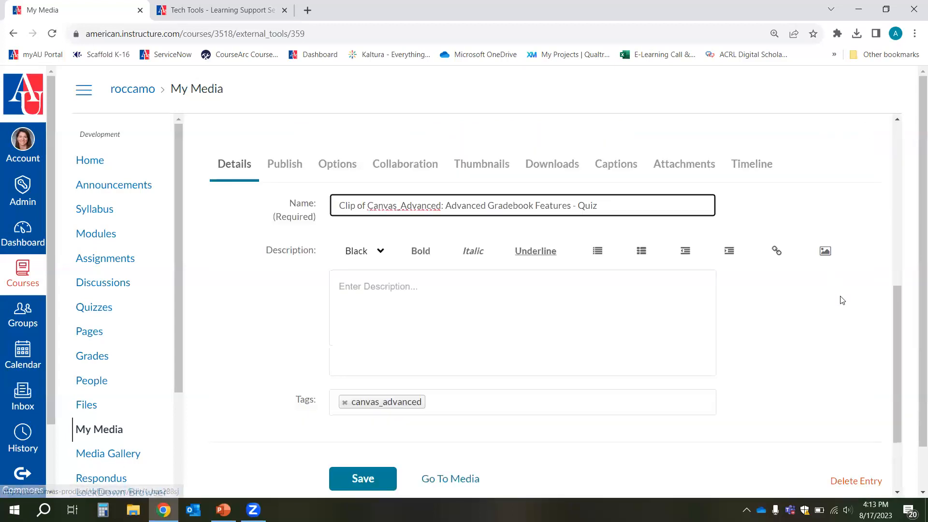
- Look over the quiz clip's media information and display its list of captions
scroll(840, 322, up, 5)
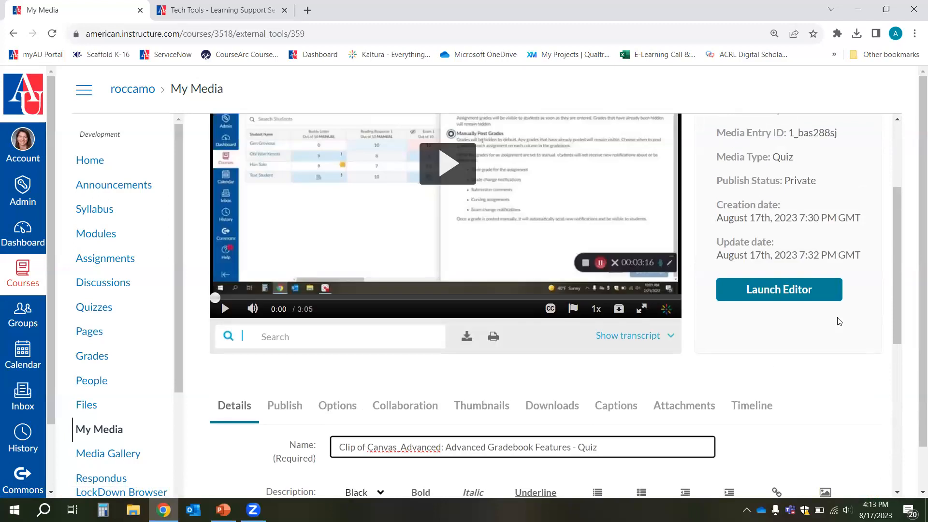
scroll(840, 322, down, 3)
scroll(435, 367, down, 1)
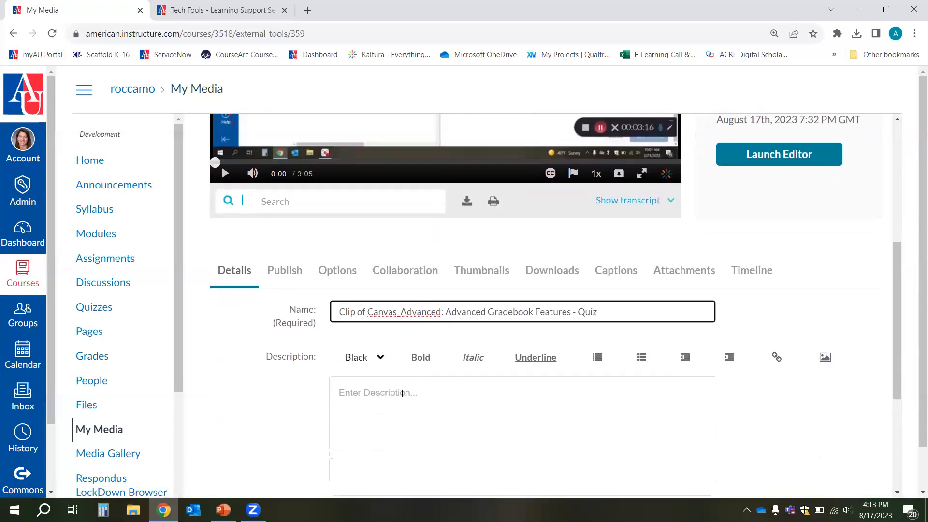
scroll(403, 393, down, 1)
click(618, 227)
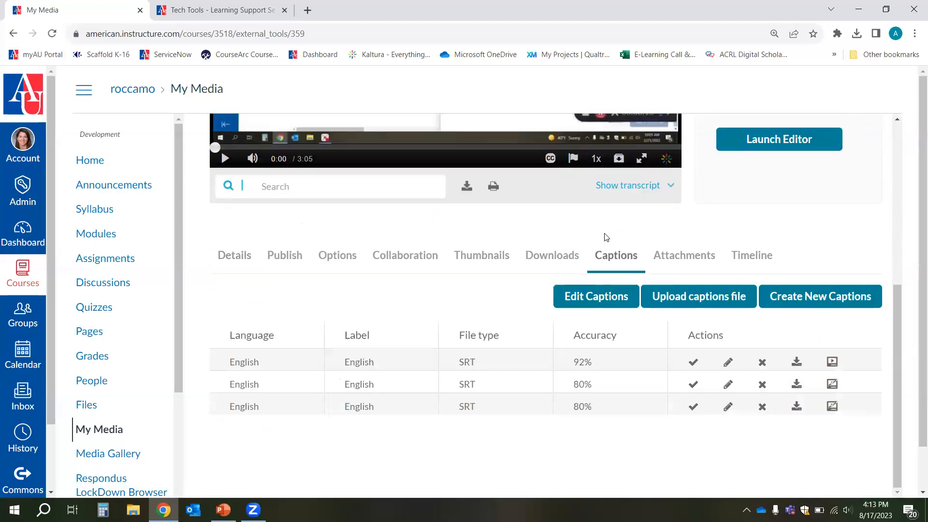
scroll(831, 349, up, 3)
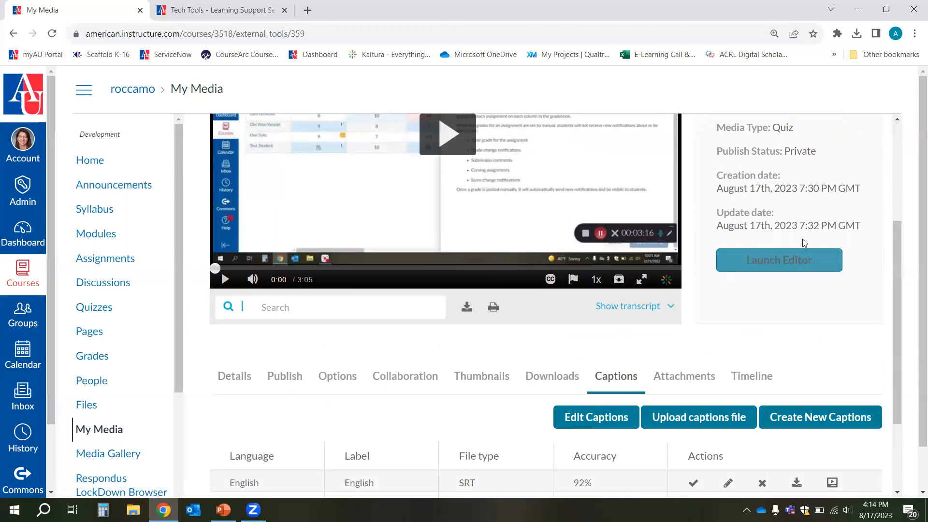
click(777, 263)
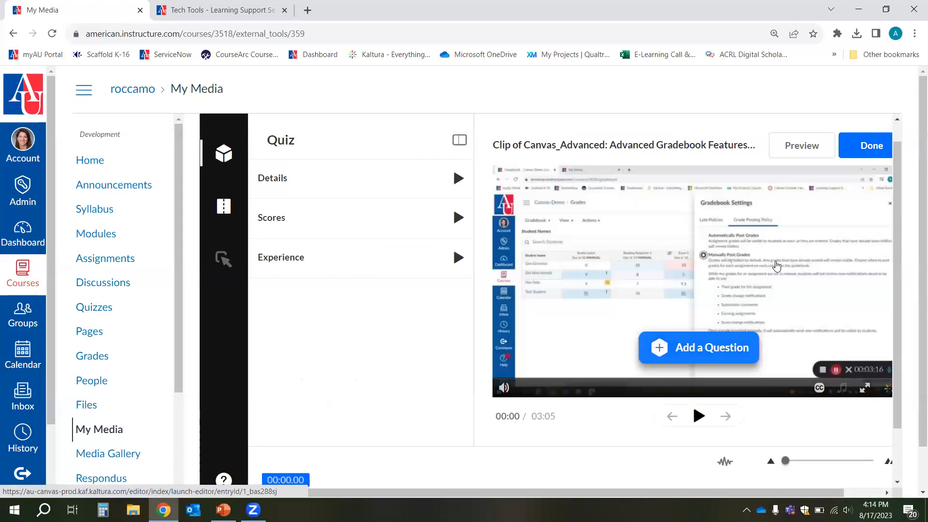
scroll(777, 267, down, 2)
scroll(776, 267, up, 2)
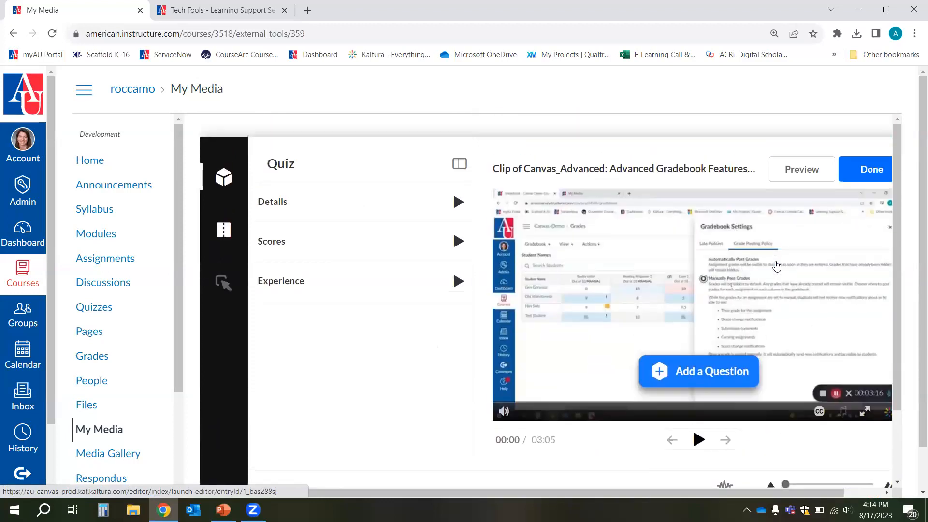
scroll(777, 266, down, 2)
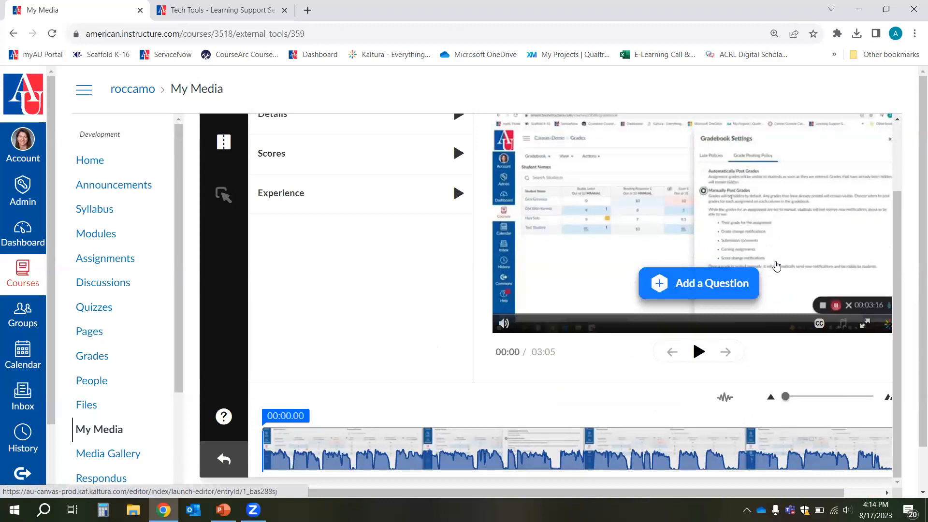
right_click(13, 35)
click(24, 64)
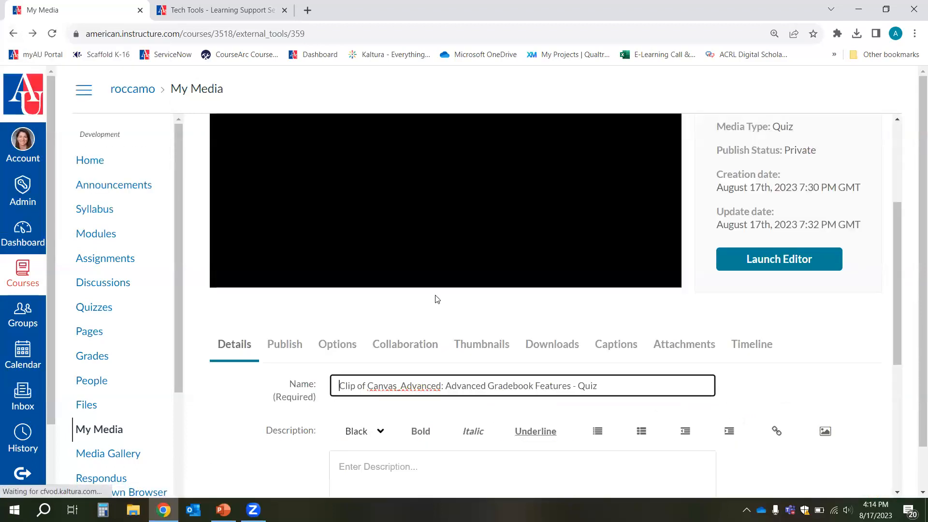
- Return to My Media, open "Clip of Canvas_Advanced: Advanced Gradebook Features" without the quiz for editing, and launch its video editor
click(99, 429)
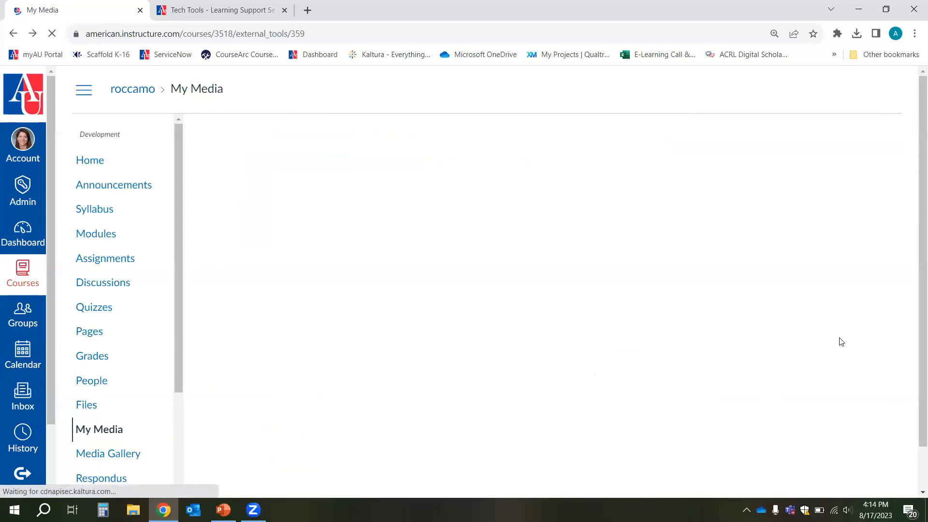
scroll(841, 341, down, 12)
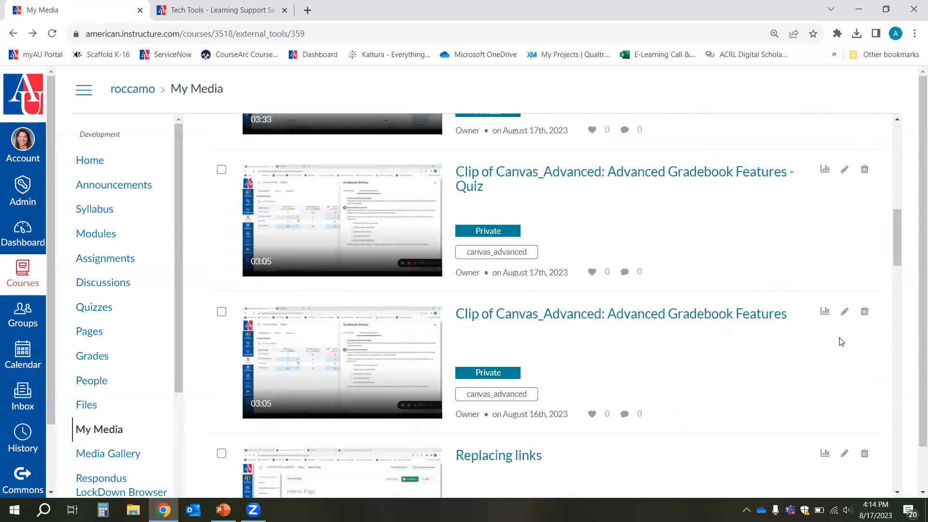
scroll(841, 341, down, 1)
scroll(761, 323, up, 1)
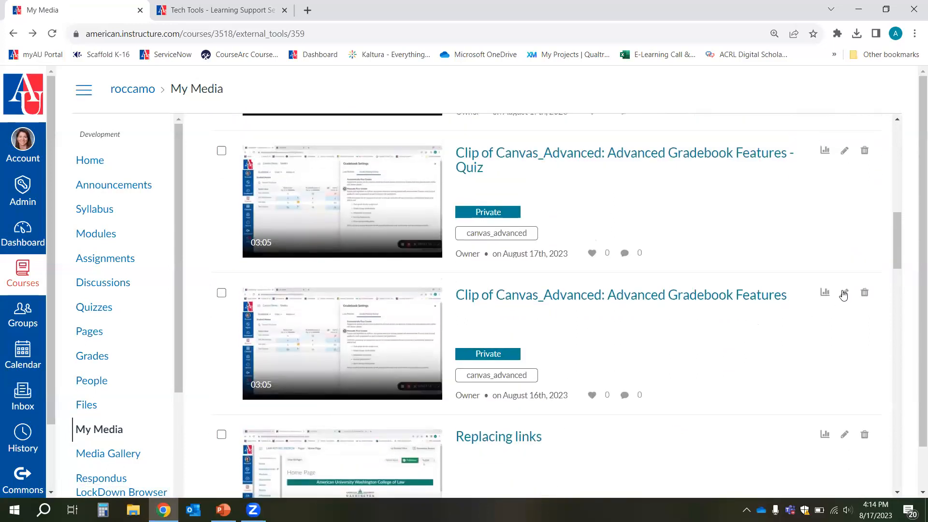
click(706, 295)
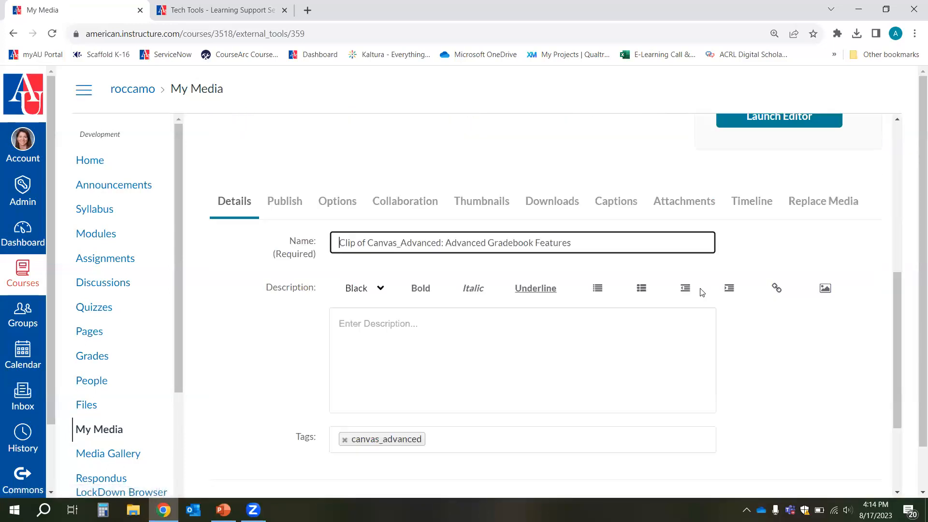
scroll(691, 273, up, 3)
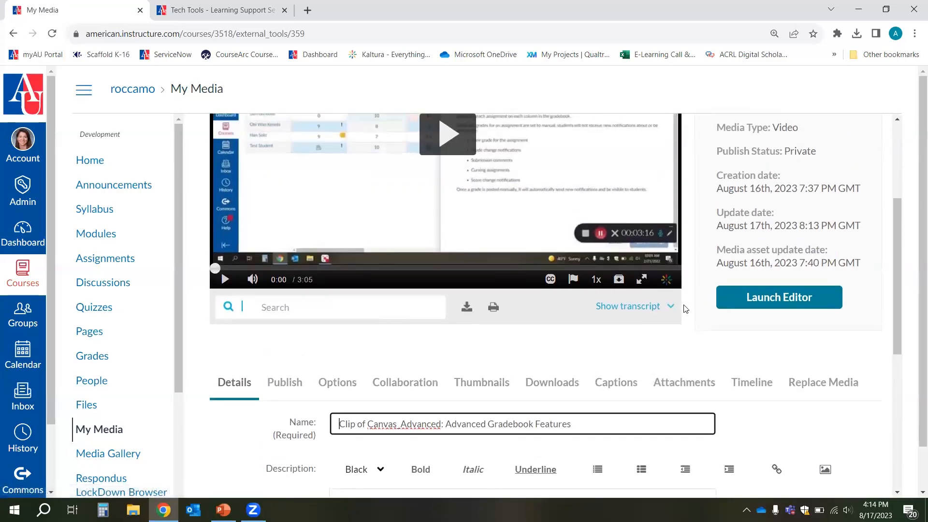
click(779, 297)
click(779, 297)
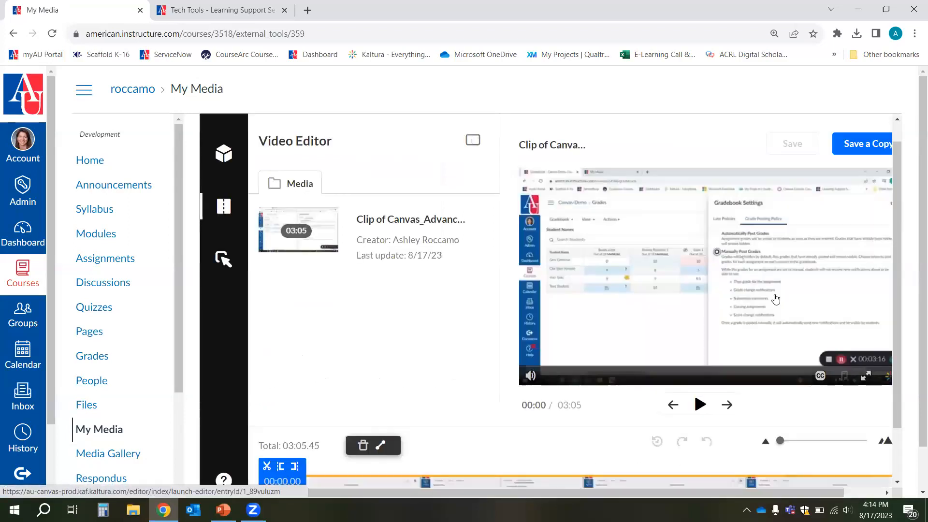
- Move the playhead forward through the clip's timeline in several jumps to about 00:46
scroll(701, 334, down, 1)
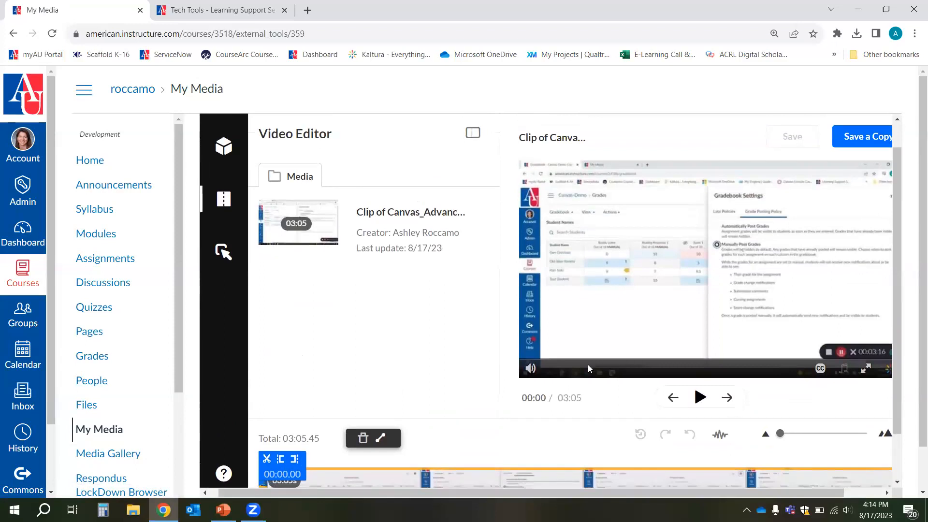
scroll(588, 366, down, 1)
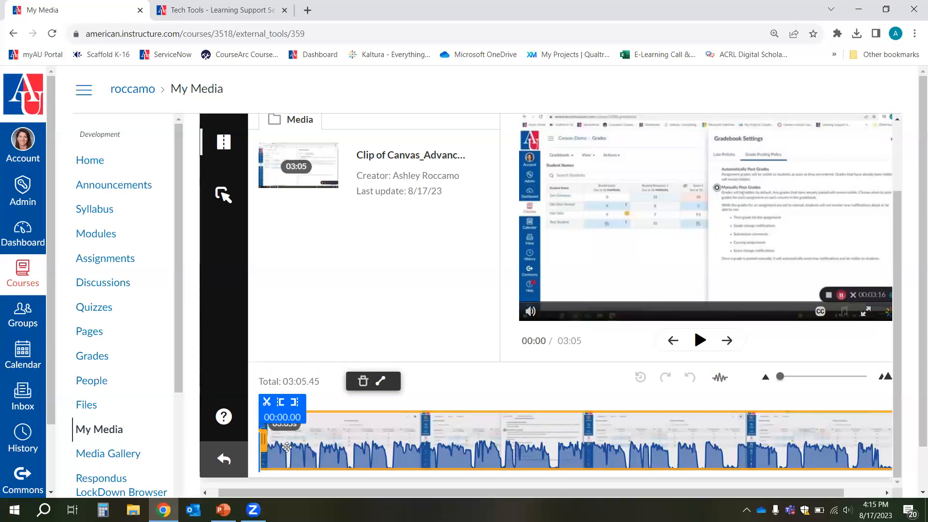
click(315, 451)
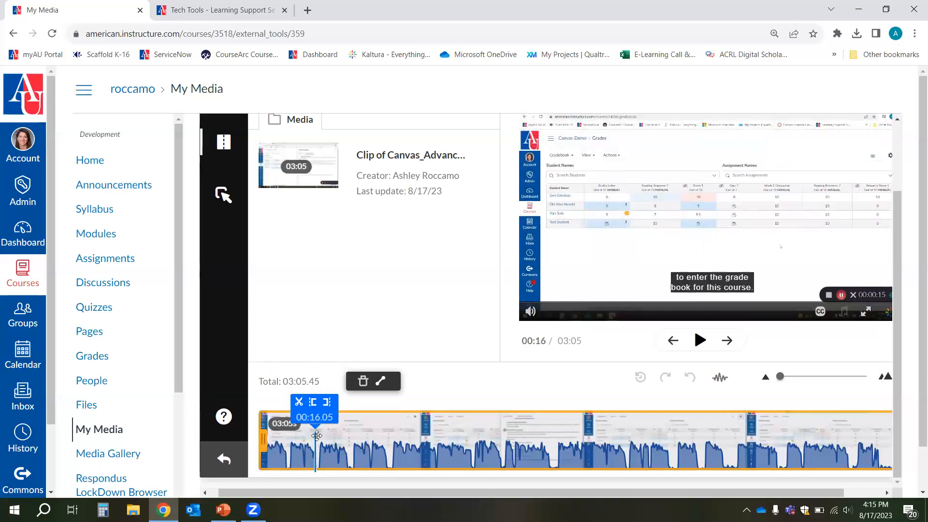
click(349, 442)
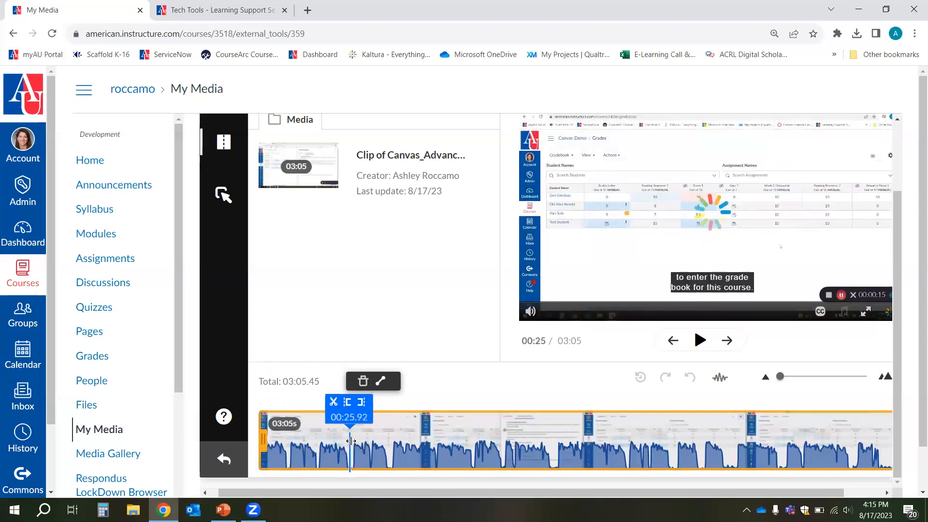
click(386, 442)
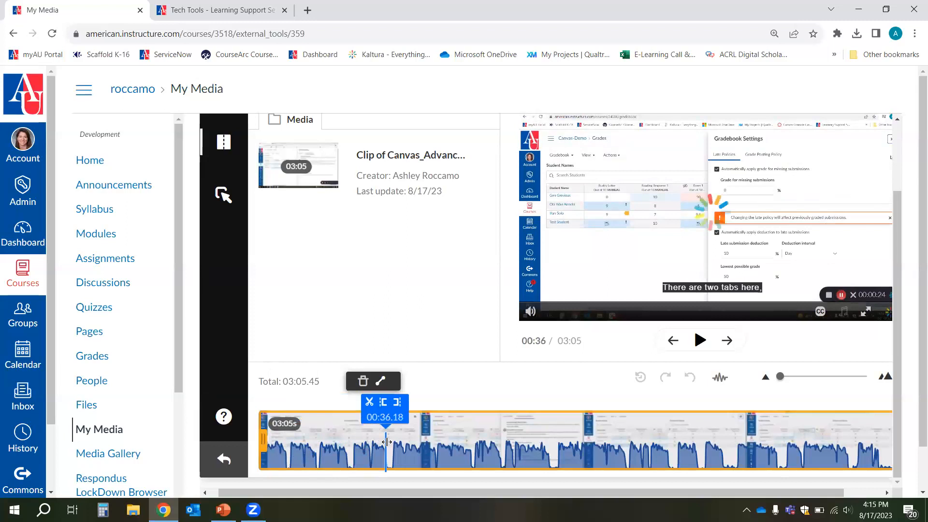
click(423, 442)
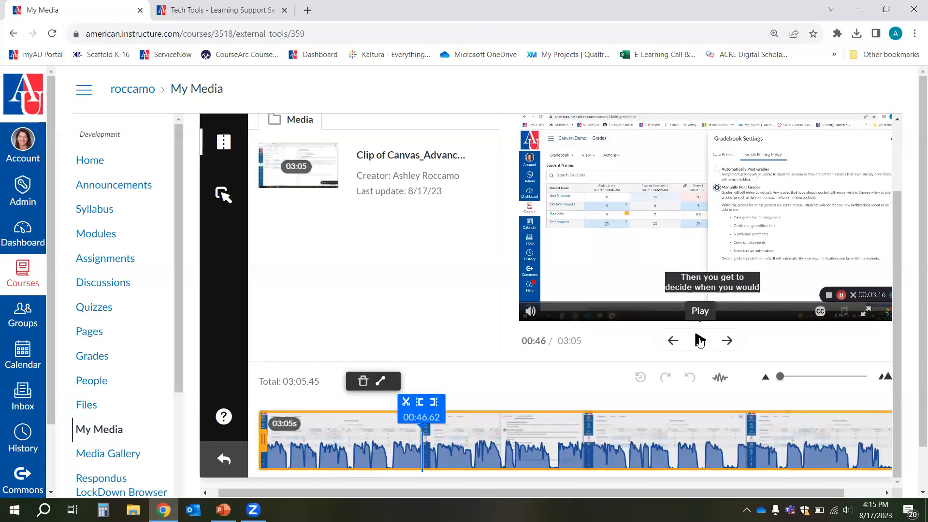
- Play the clip, pause it at 00:52.58, and trim off everything before that point
click(699, 340)
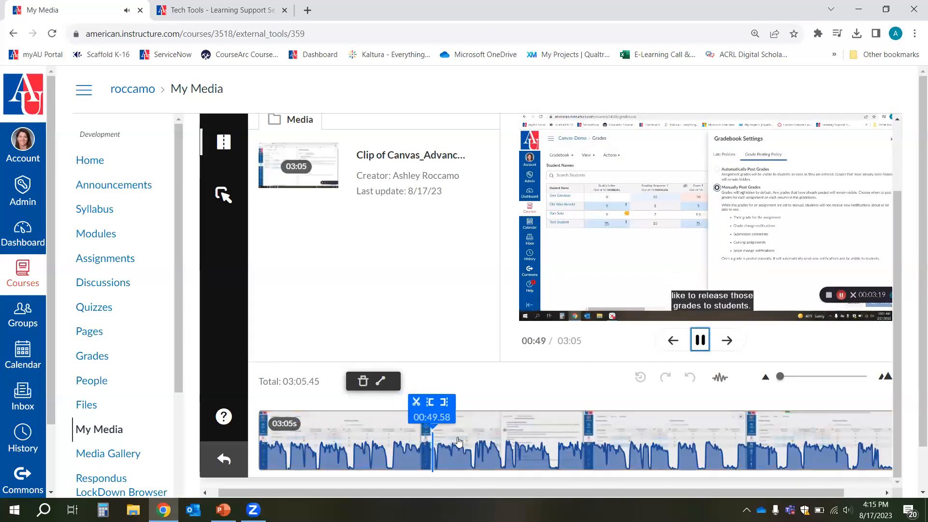
click(701, 341)
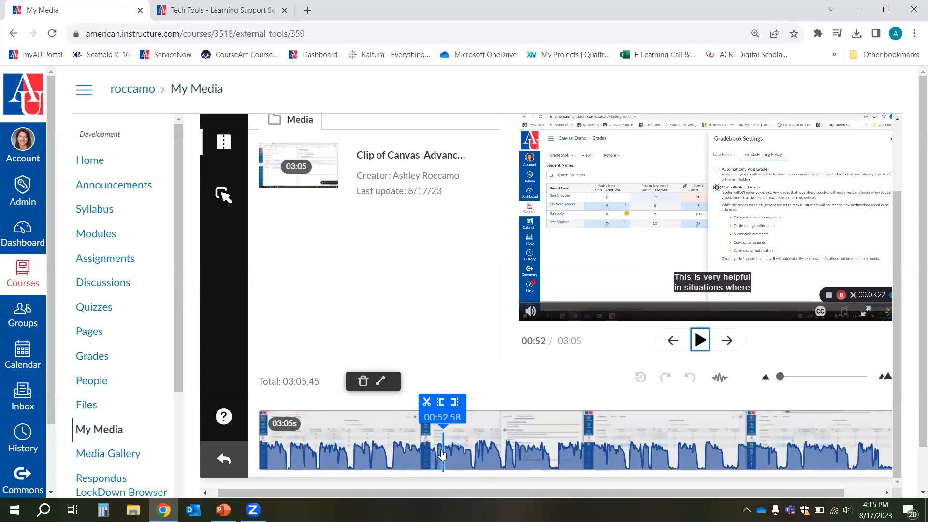
click(441, 404)
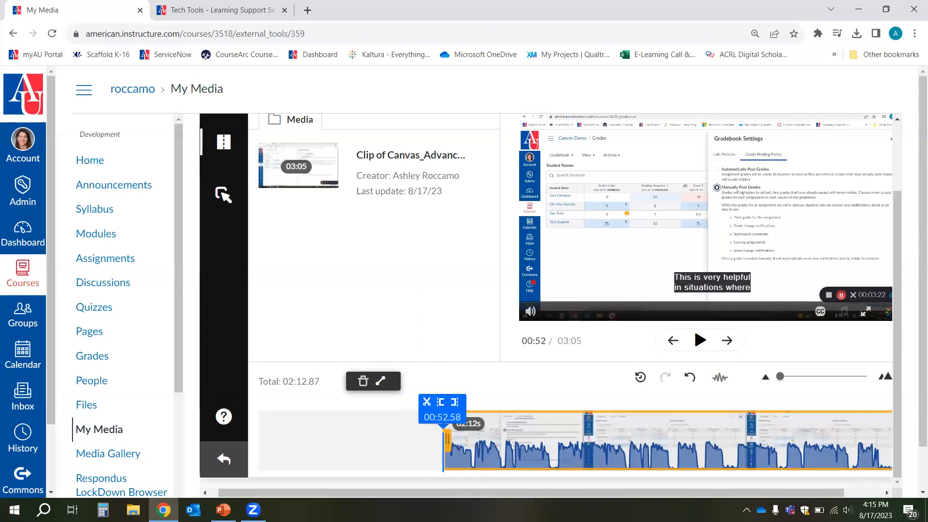
scroll(765, 440, down, 1)
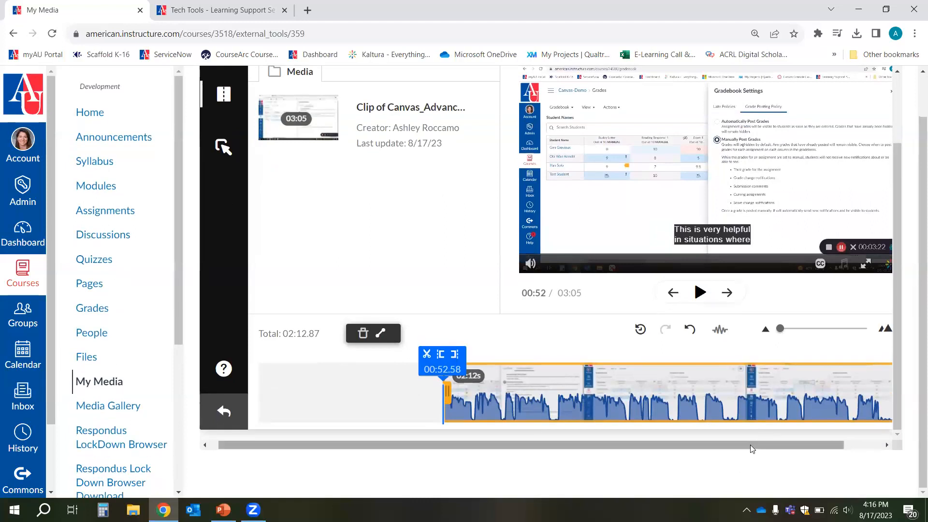
- Place the playhead at 02:49.09 near the clip's end and trim off everything after that point
drag(778, 445, 815, 445)
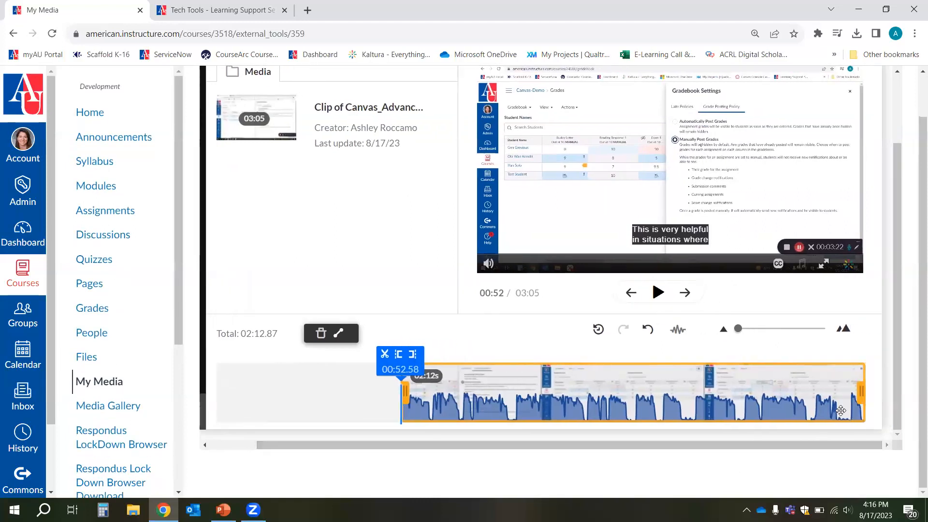
click(809, 410)
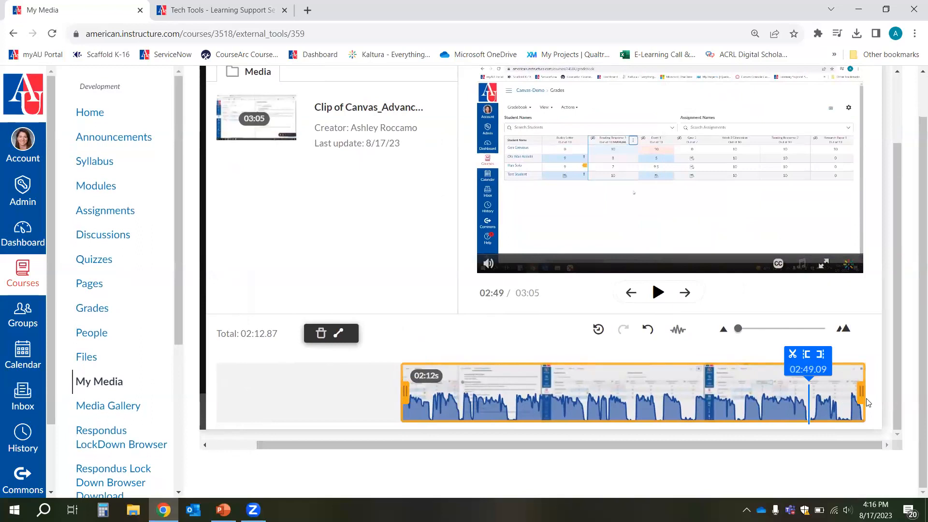
click(821, 358)
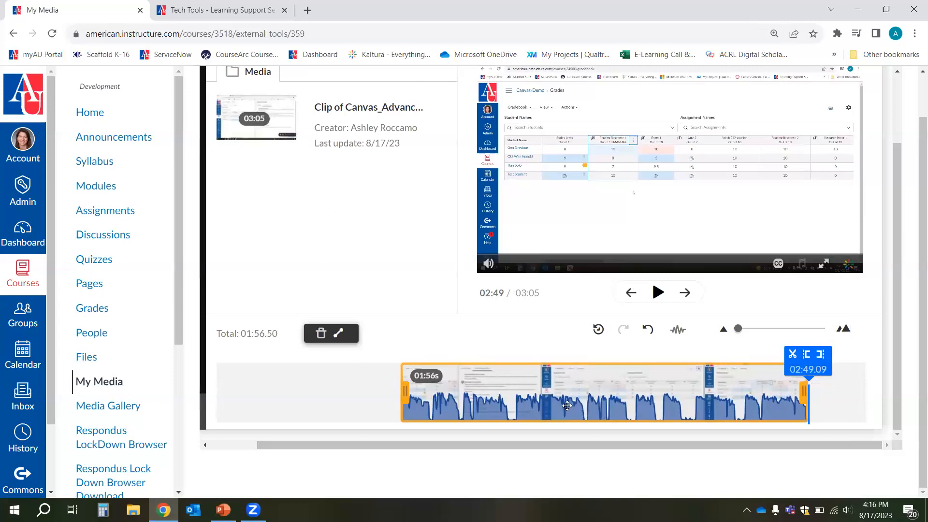
- Split the trimmed clip into two segments at 01:44.53
click(583, 403)
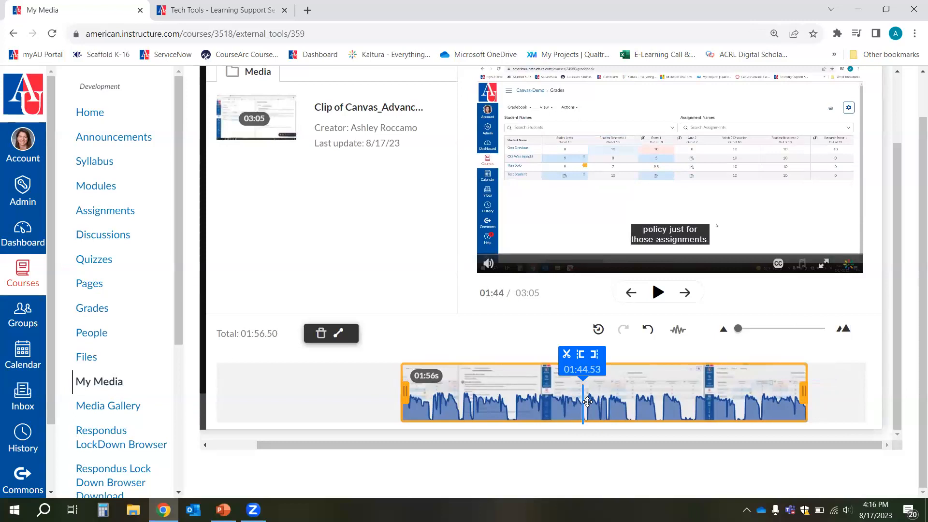
click(596, 355)
click(568, 357)
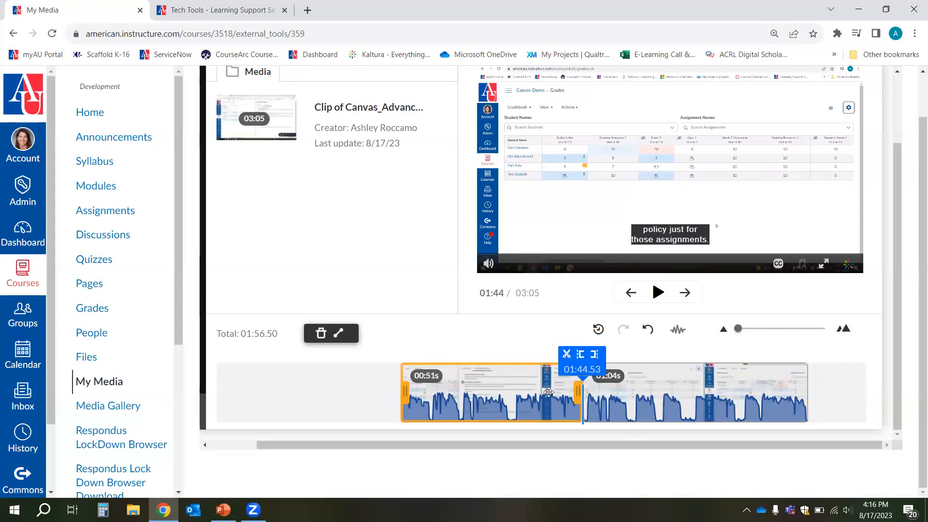
- Place the playhead at 01:58.39 in the second segment as the next split point
click(634, 405)
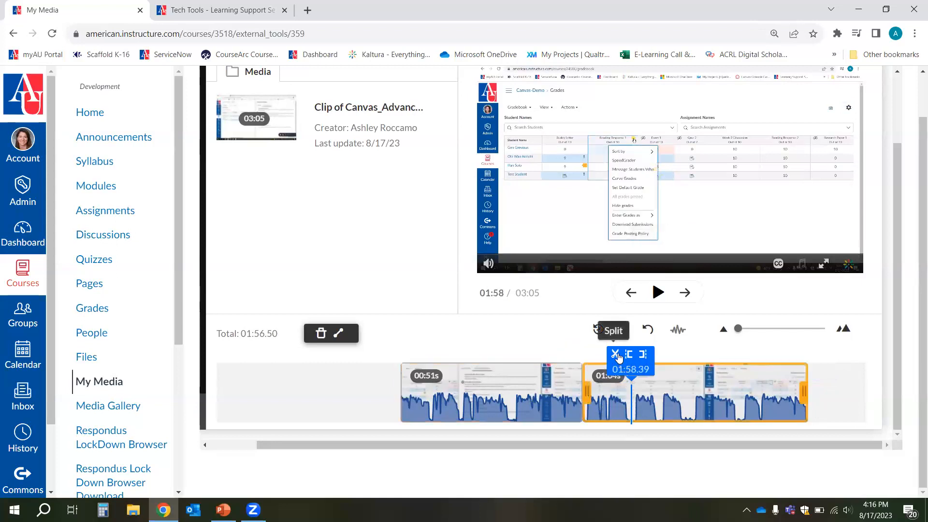
- Split the selected clip at 01:58.39 and delete the short segment just before the split
click(617, 355)
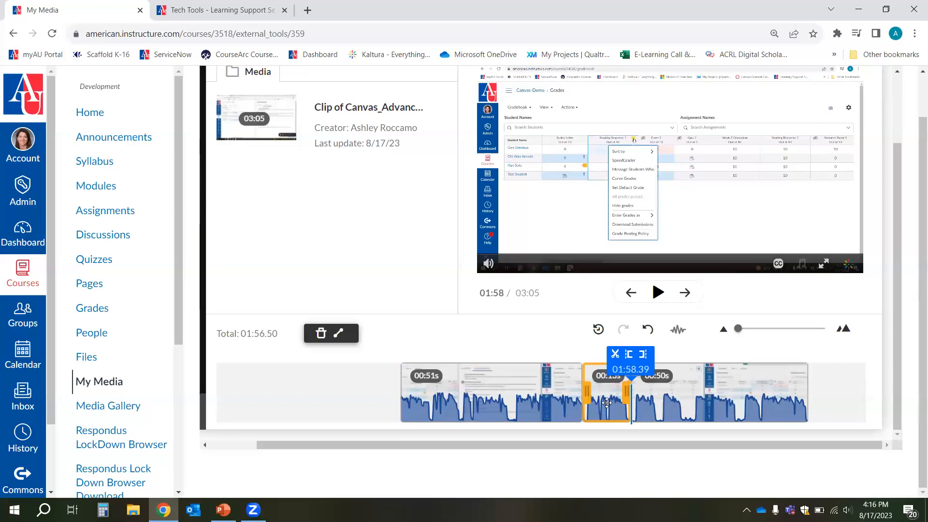
click(321, 333)
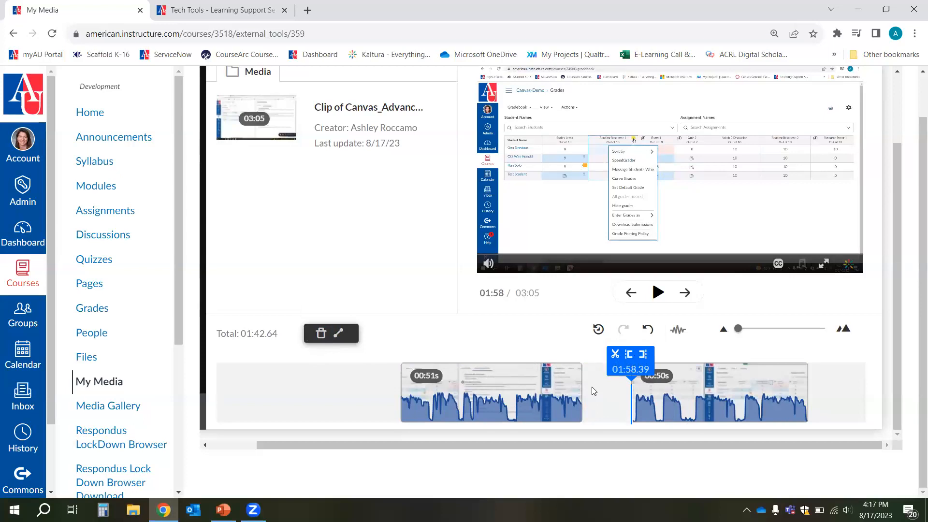
scroll(604, 377, up, 2)
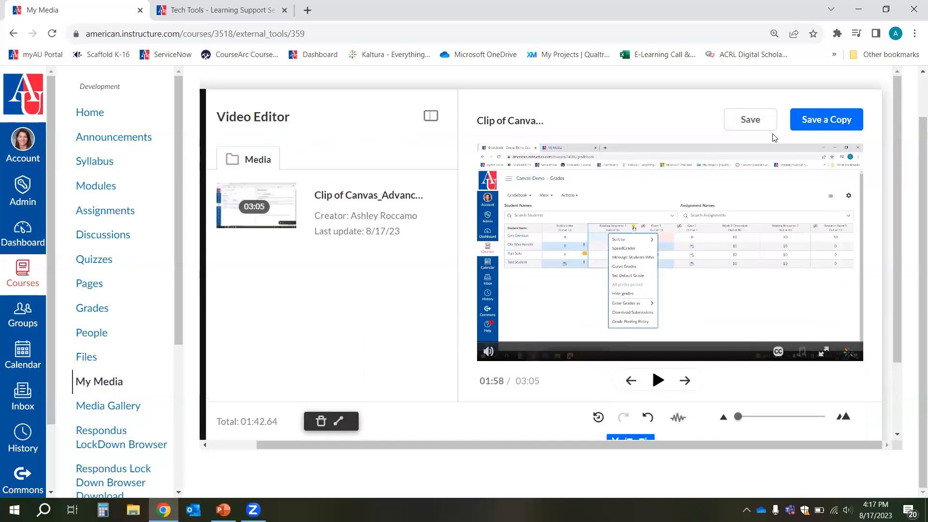
scroll(785, 300, down, 1)
scroll(785, 300, down, 2)
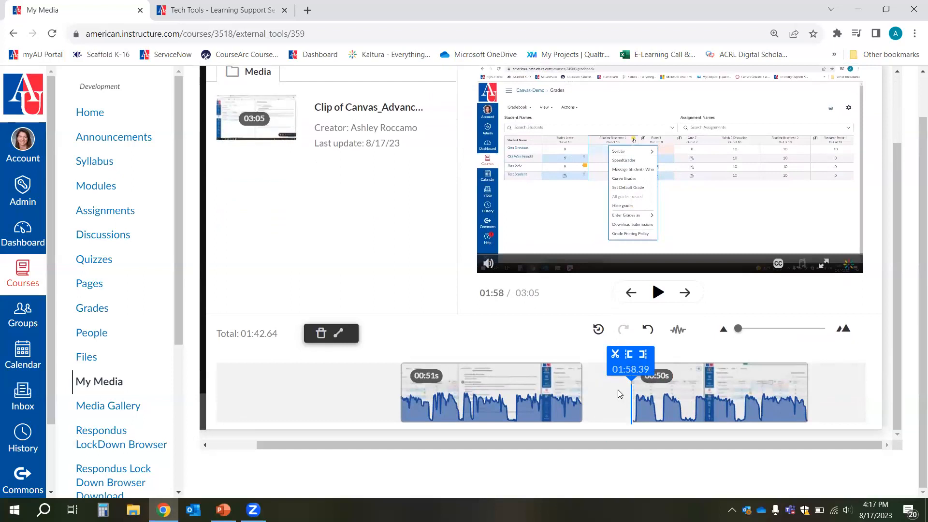
- Undo the timeline edits until the full-length clip is restored
click(649, 331)
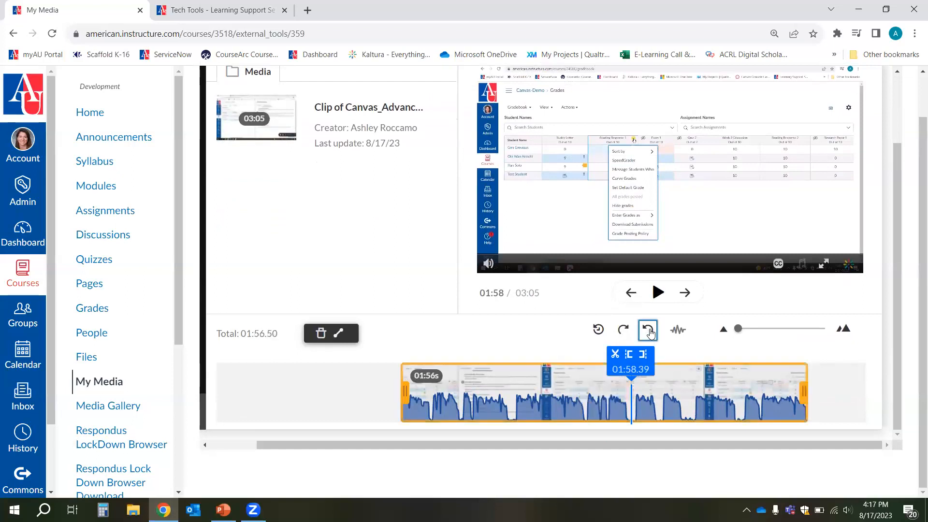
click(648, 330)
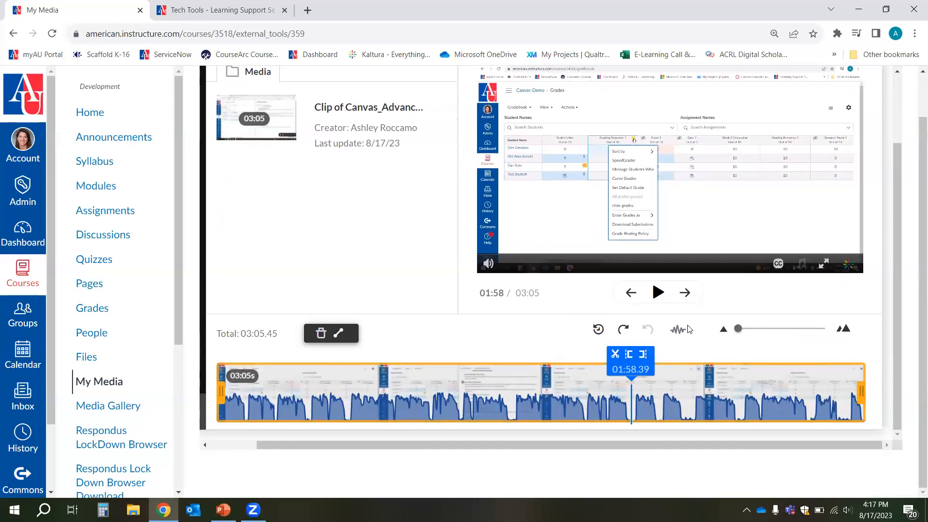
scroll(739, 344, up, 2)
scroll(743, 347, down, 2)
scroll(512, 350, up, 2)
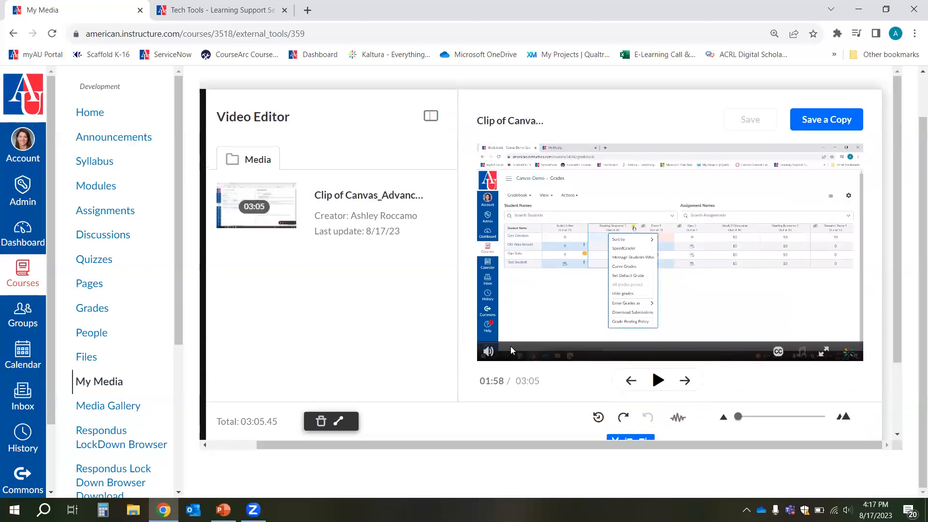
scroll(511, 346, down, 2)
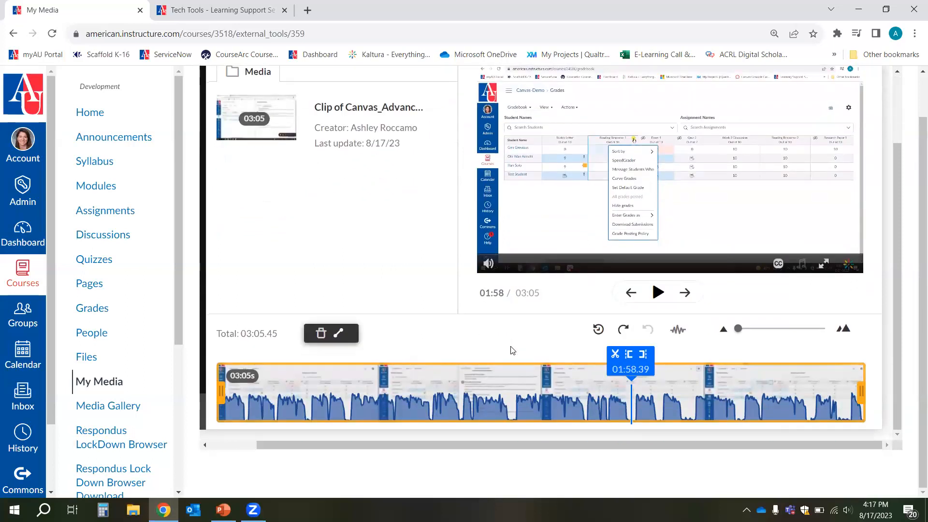
scroll(387, 334, up, 2)
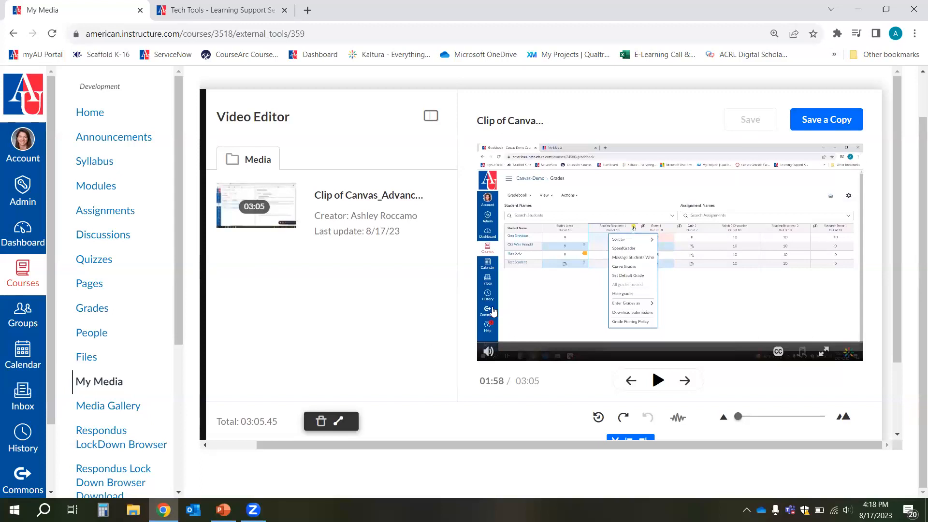
scroll(498, 313, down, 2)
scroll(546, 344, up, 2)
scroll(491, 306, down, 2)
scroll(580, 290, up, 2)
scroll(418, 390, down, 2)
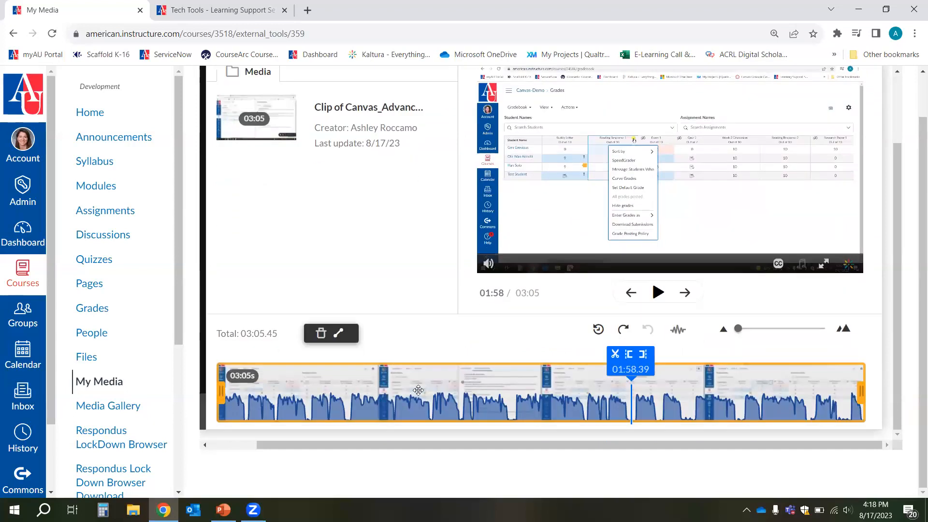
- Trim off the beginning of the clip up to 00:30.48 and try to save the edited video
click(323, 393)
click(321, 355)
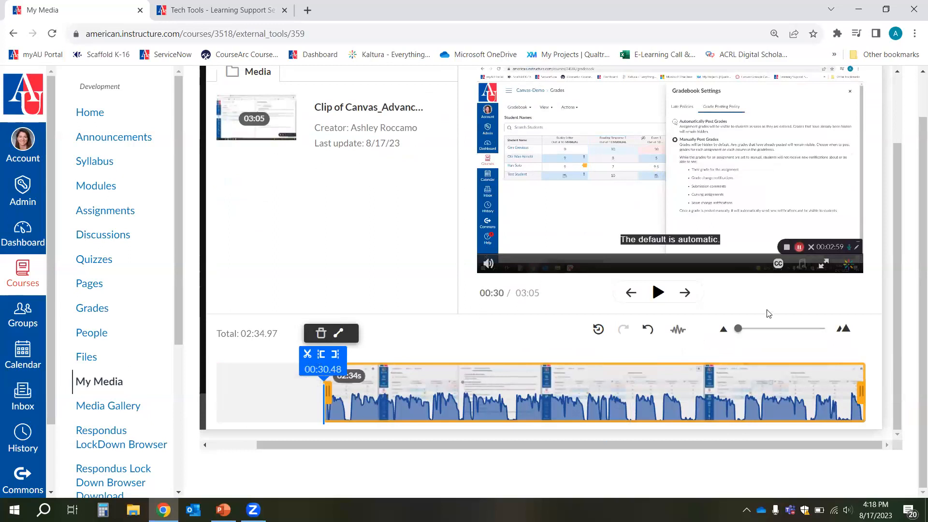
scroll(768, 290, up, 2)
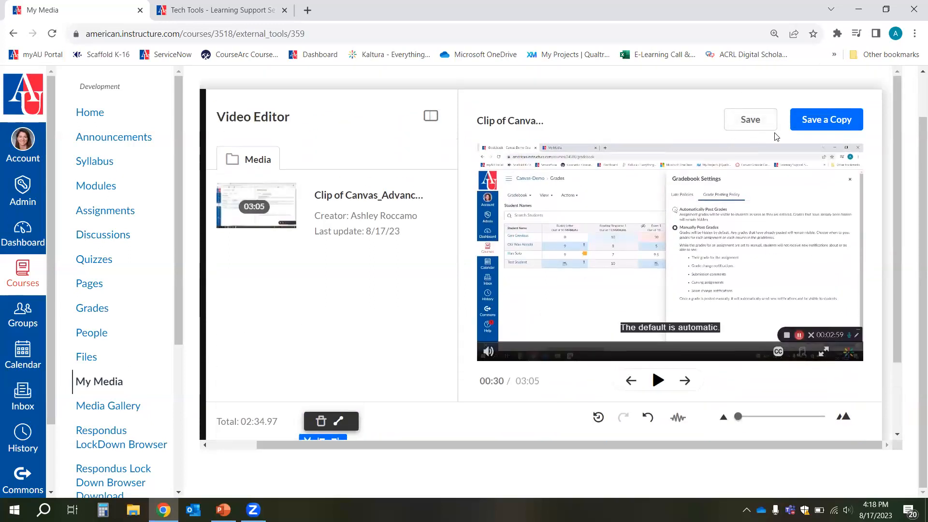
click(758, 122)
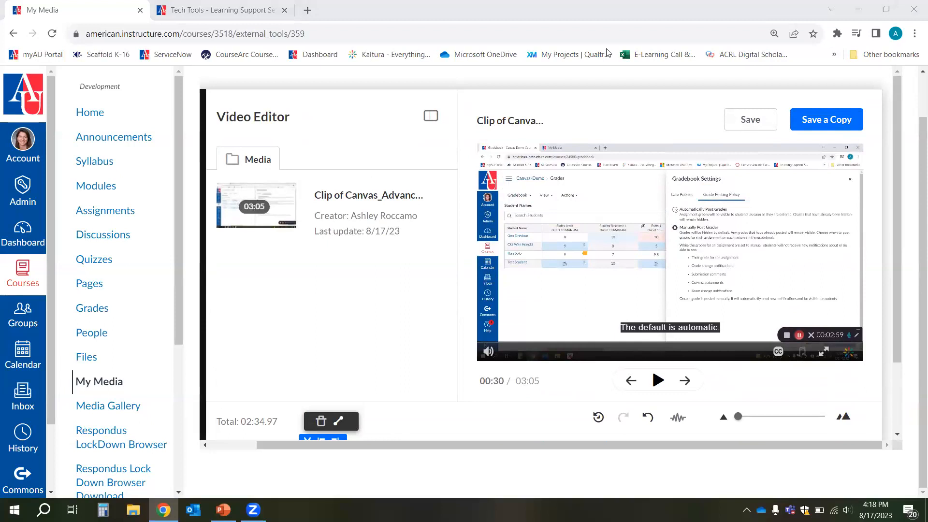
scroll(321, 344, down, 2)
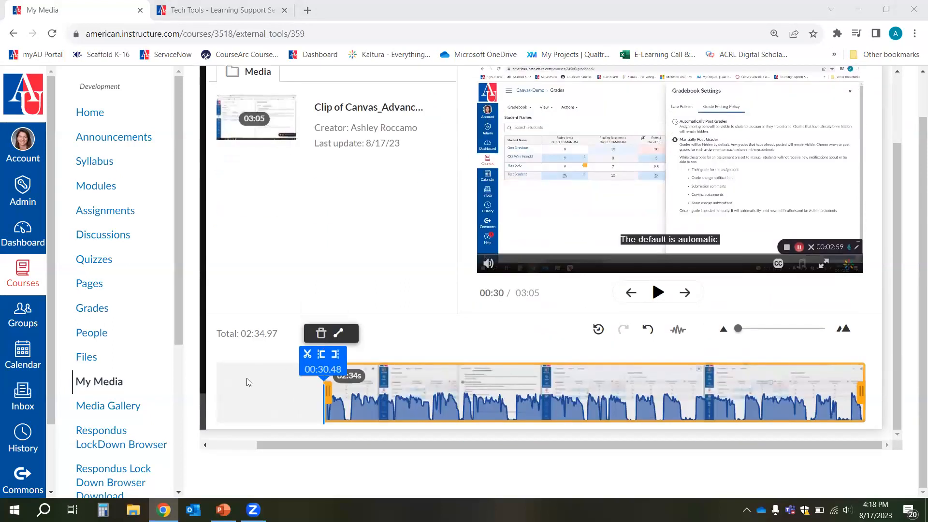
scroll(276, 366, up, 2)
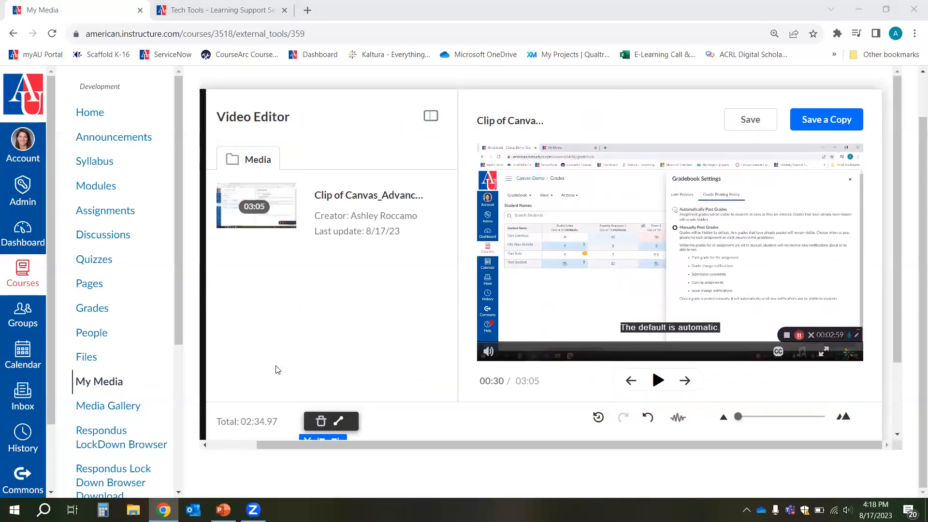
- Return from the video editor to My Media and look through the most recent videos
click(91, 383)
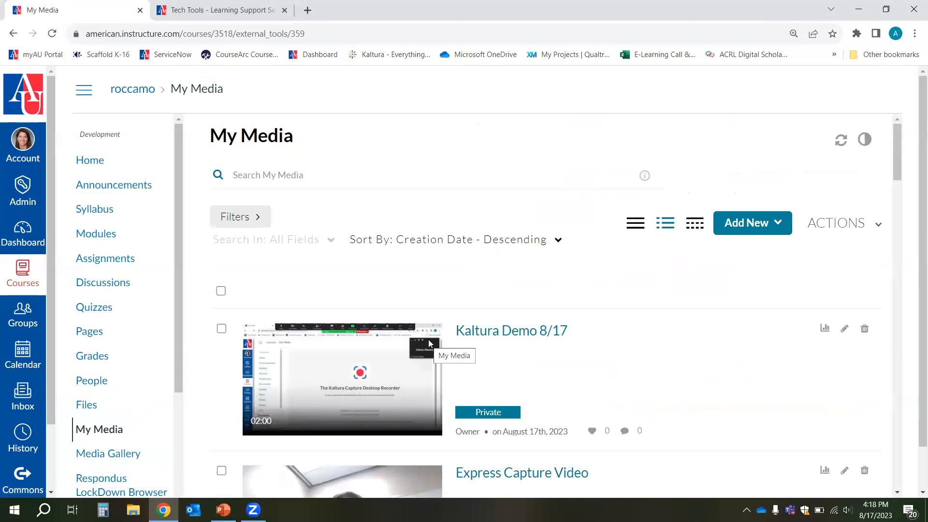
scroll(696, 270, down, 5)
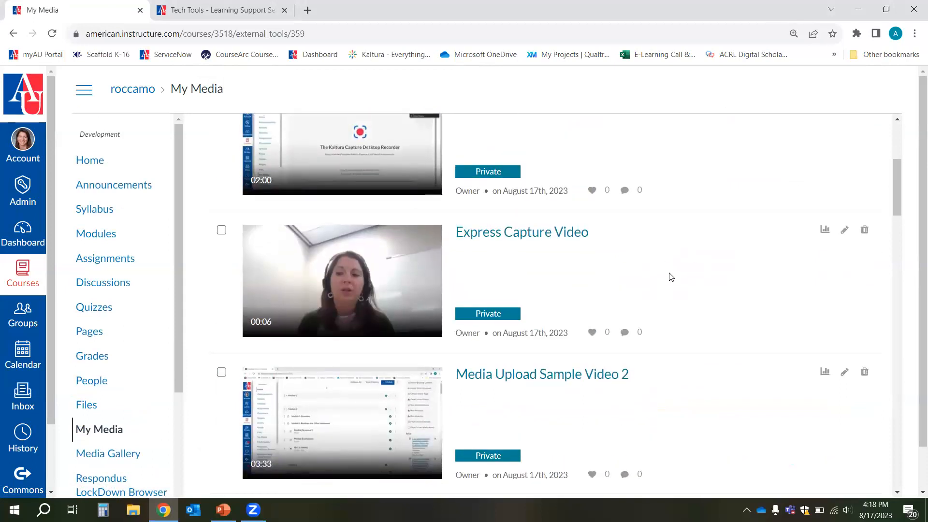
scroll(672, 275, up, 2)
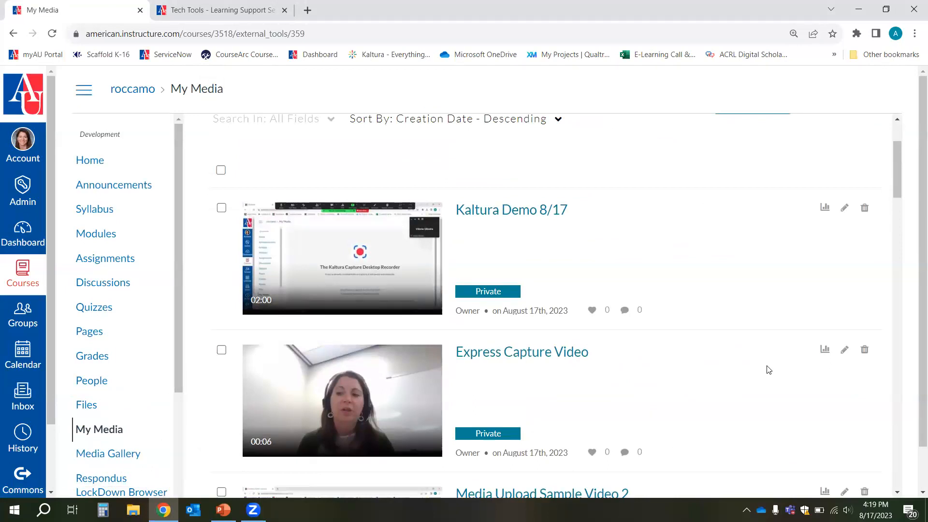
scroll(690, 269, up, 2)
scroll(690, 270, down, 4)
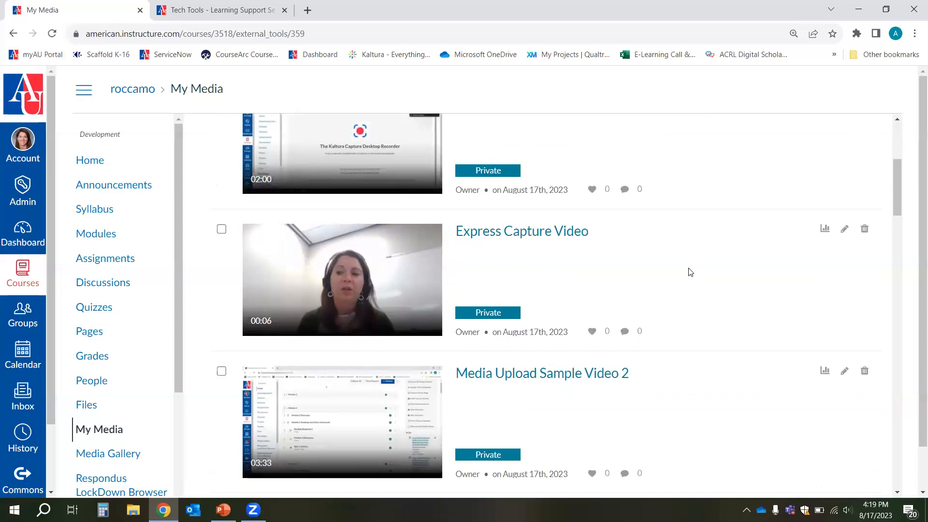
scroll(690, 271, up, 5)
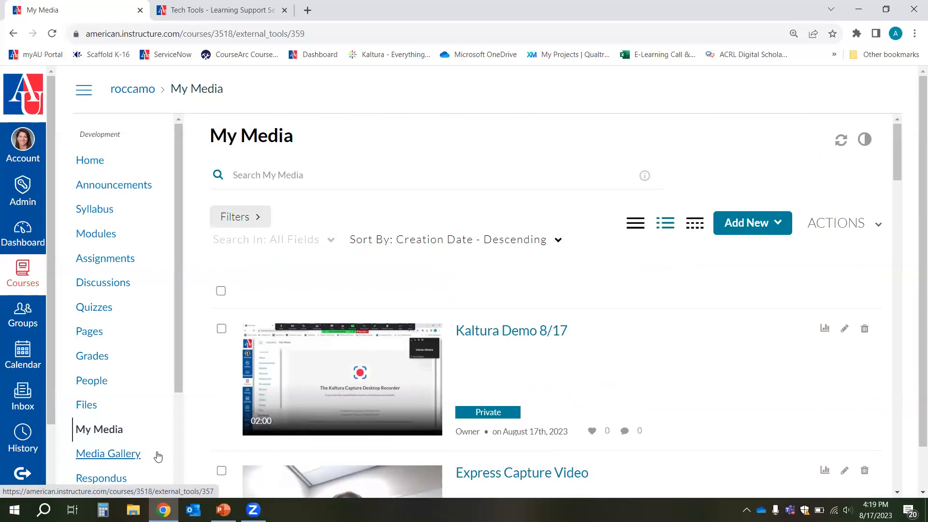
- Open the course's Media Gallery and look through the videos published in it
click(132, 455)
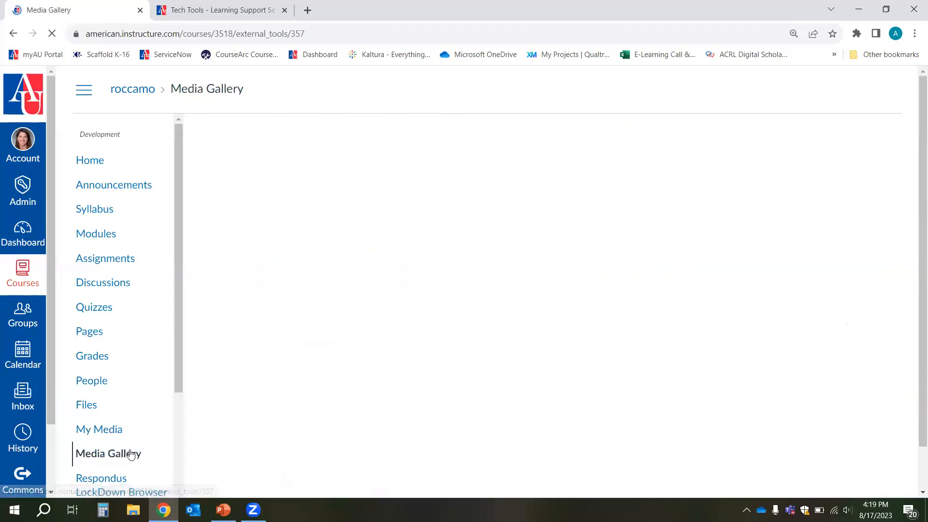
scroll(129, 456, down, 2)
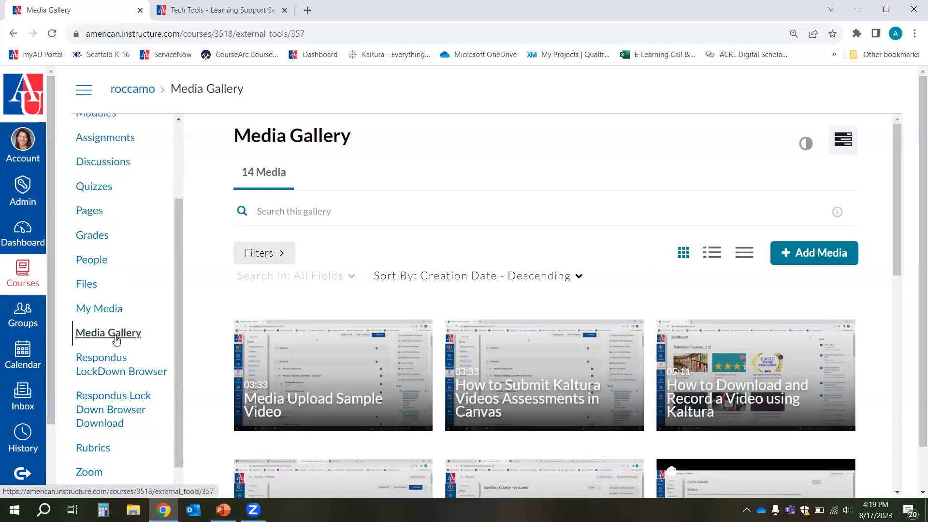
scroll(339, 377, down, 4)
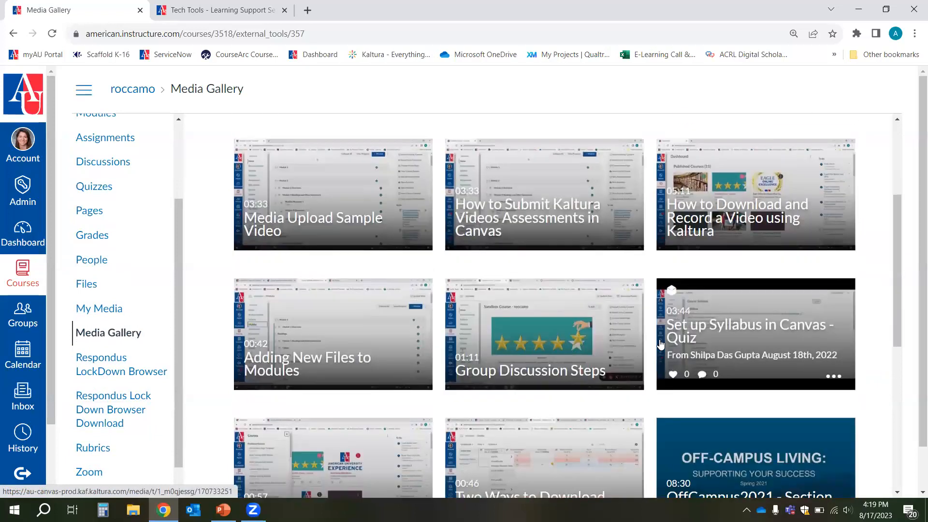
scroll(662, 331, down, 3)
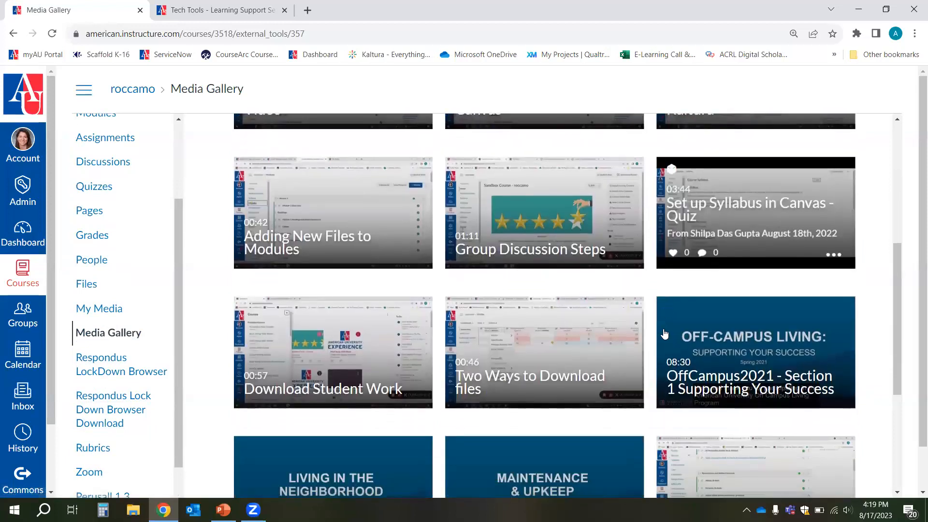
scroll(664, 333, up, 4)
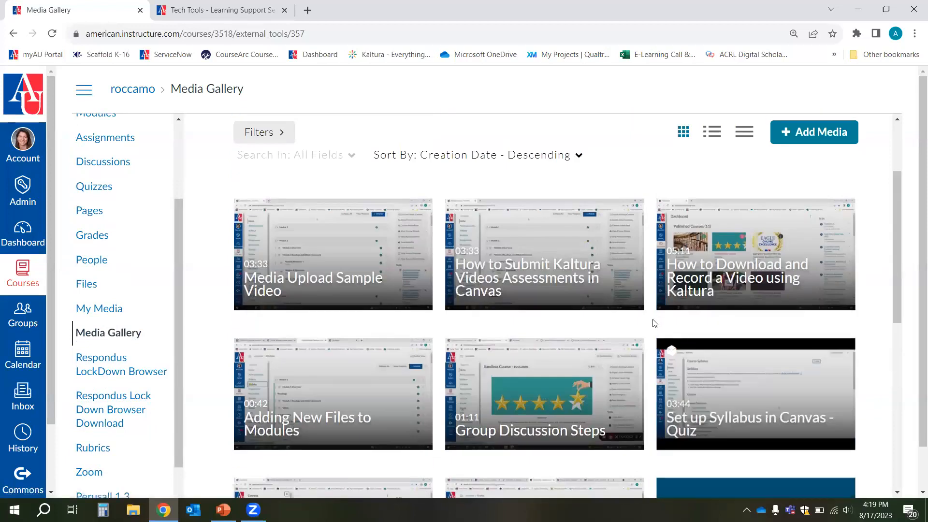
scroll(655, 323, down, 3)
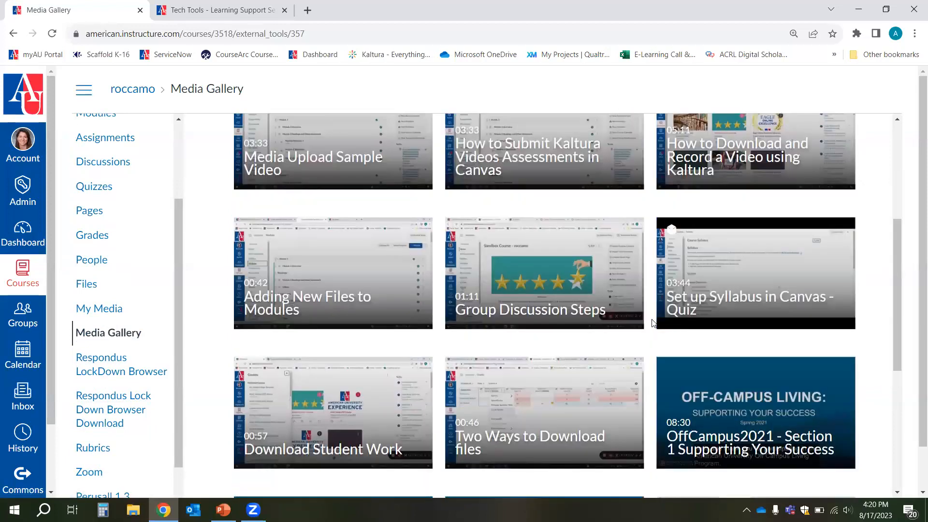
scroll(653, 323, down, 4)
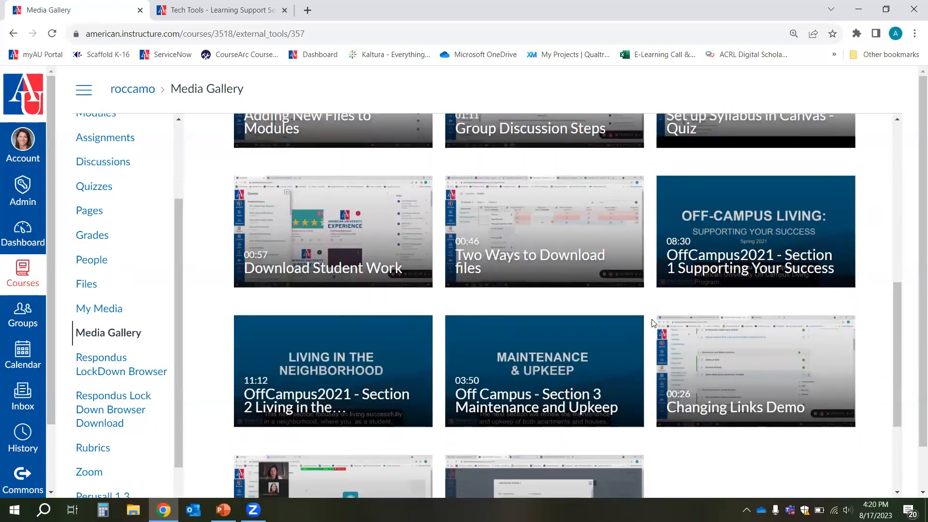
scroll(653, 324, down, 2)
scroll(652, 324, up, 3)
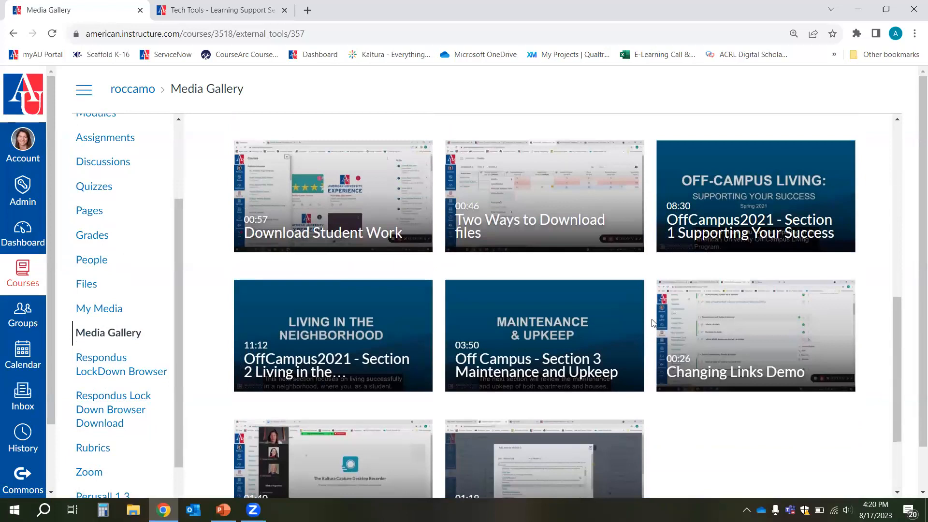
scroll(652, 323, up, 6)
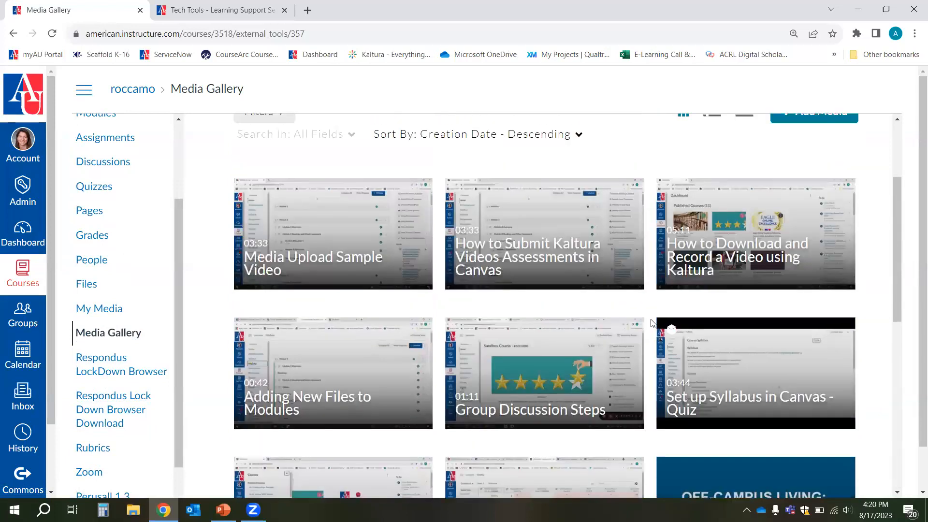
scroll(652, 322, up, 1)
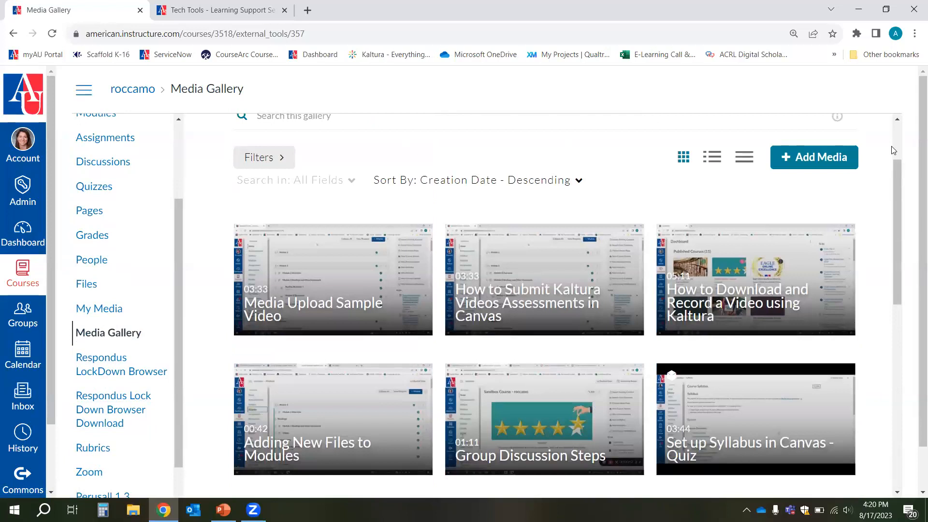
scroll(727, 208, up, 1)
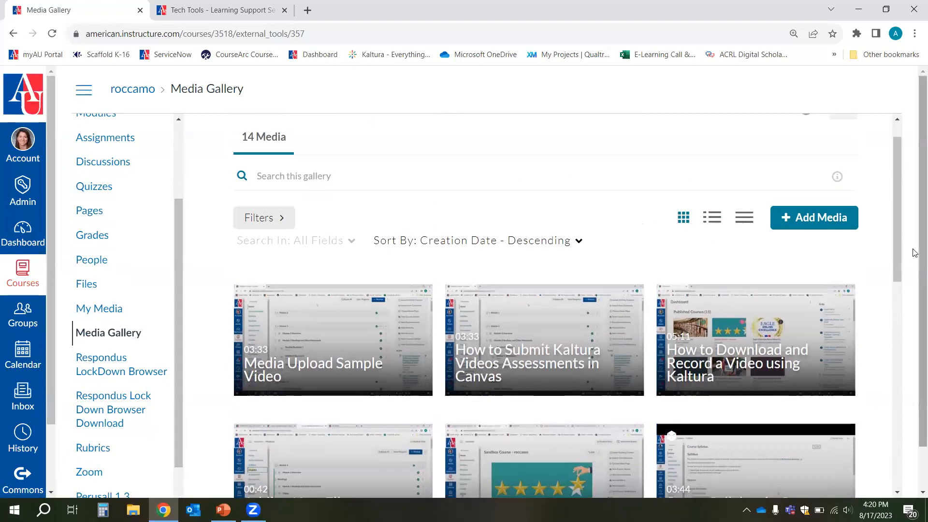
- Start adding media to the gallery and select Kaltura Demo 8/17, Express Capture Video and Media Upload Sample Video 2
click(807, 218)
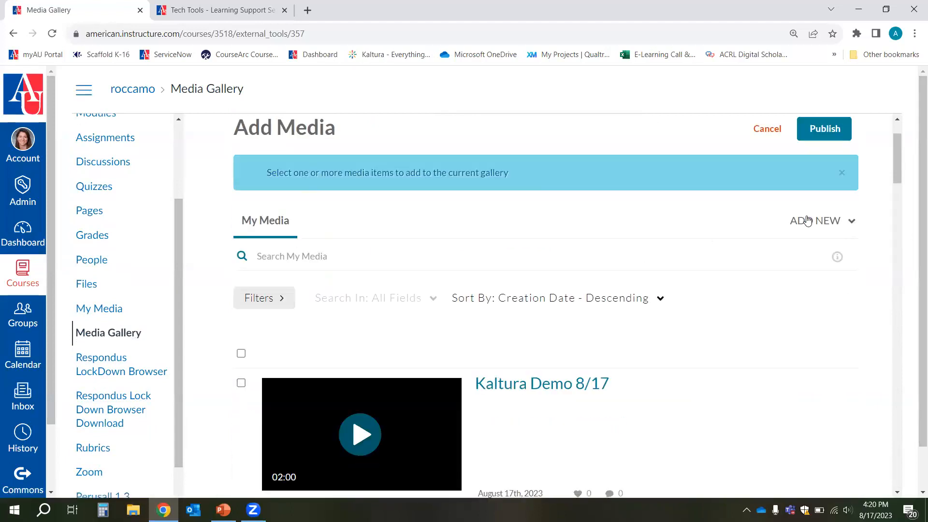
scroll(750, 248, down, 6)
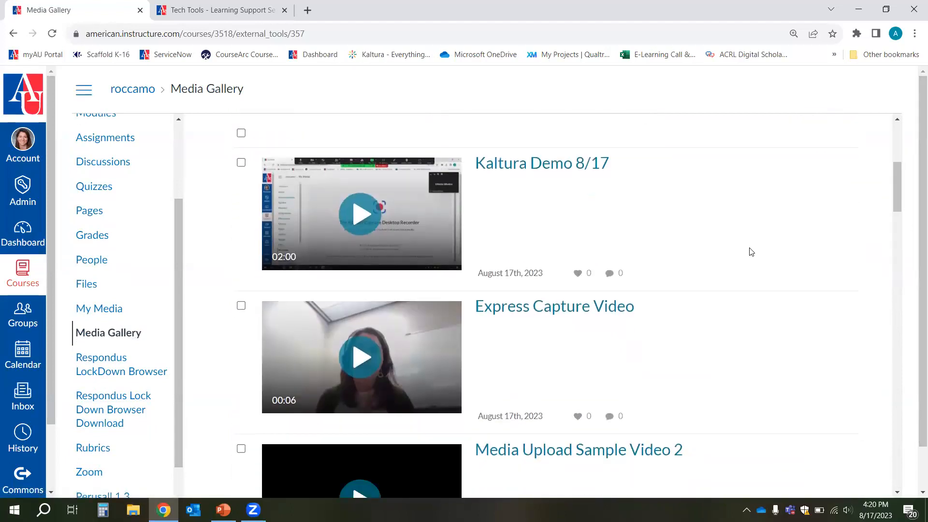
scroll(749, 251, down, 1)
scroll(749, 251, up, 2)
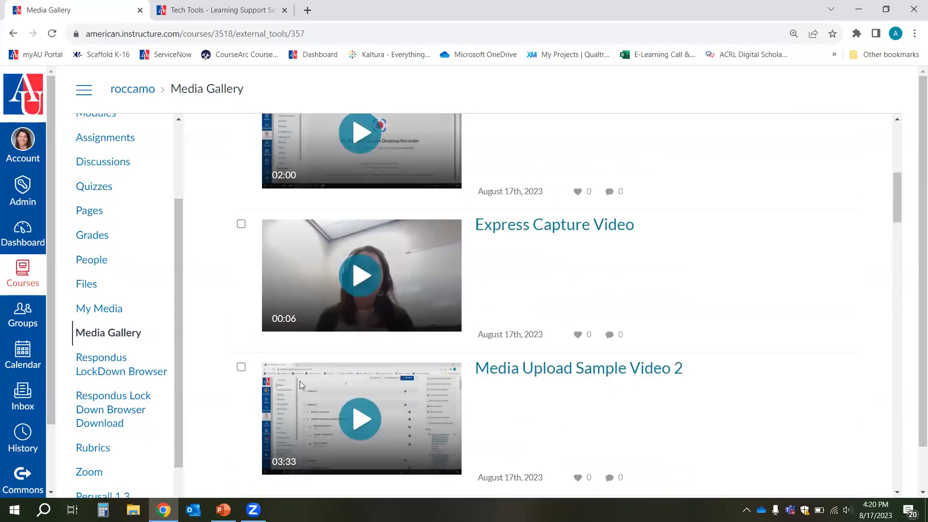
click(241, 369)
click(241, 224)
scroll(249, 219, up, 2)
click(242, 201)
scroll(241, 203, up, 1)
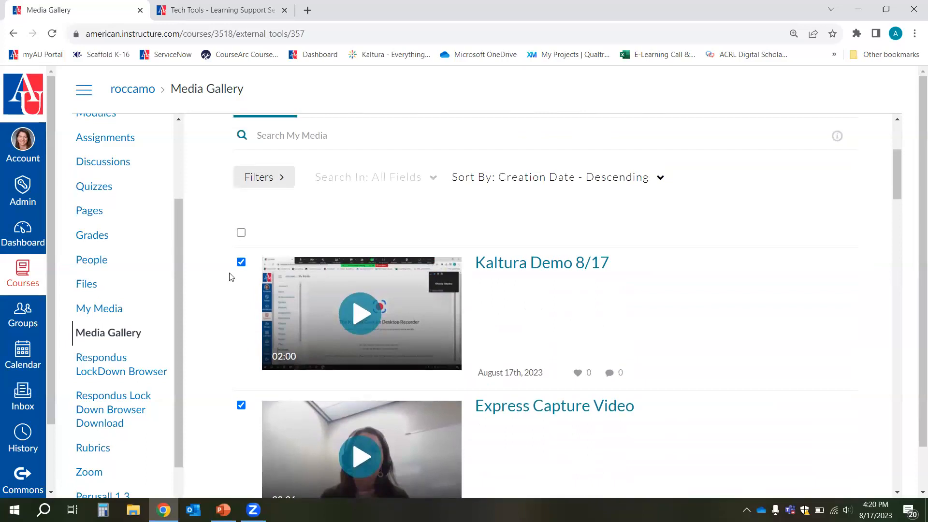
- Publish the selected videos to the course's Media Gallery and look through the gallery's contents
scroll(240, 268, up, 3)
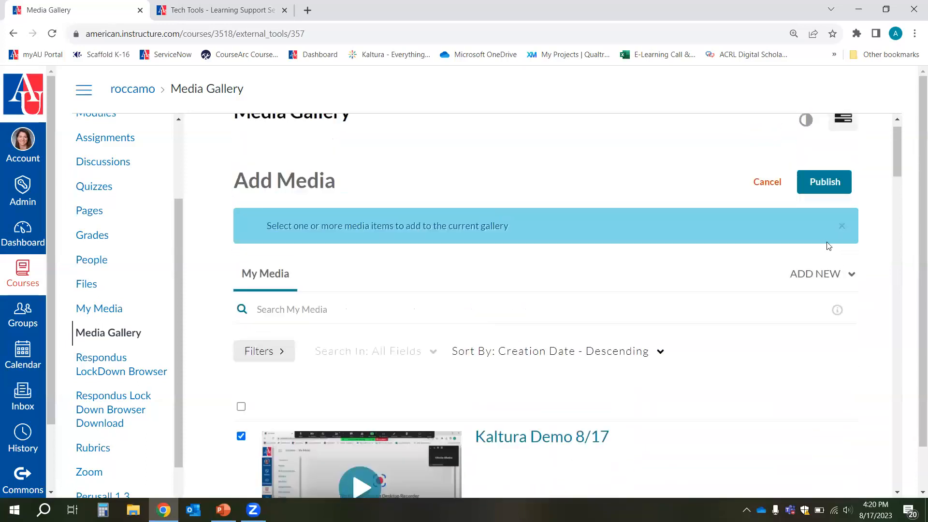
click(830, 192)
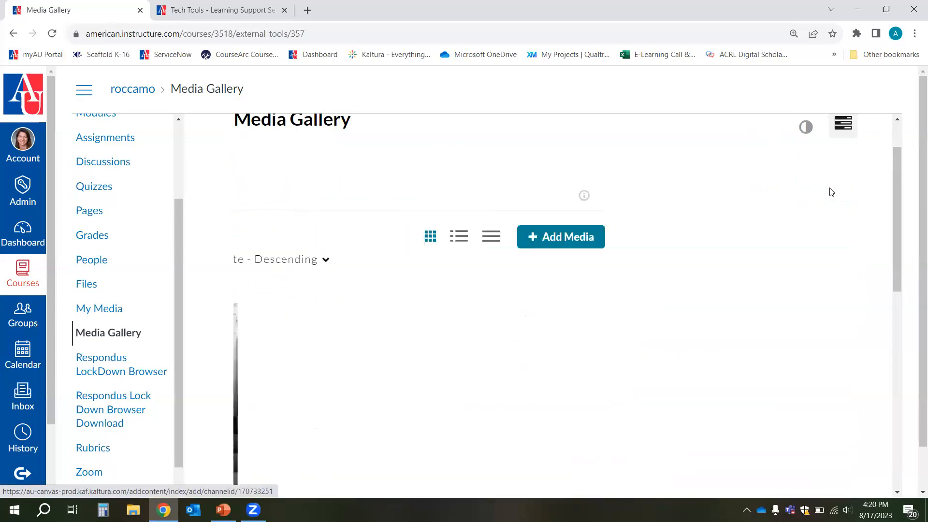
scroll(409, 354, down, 3)
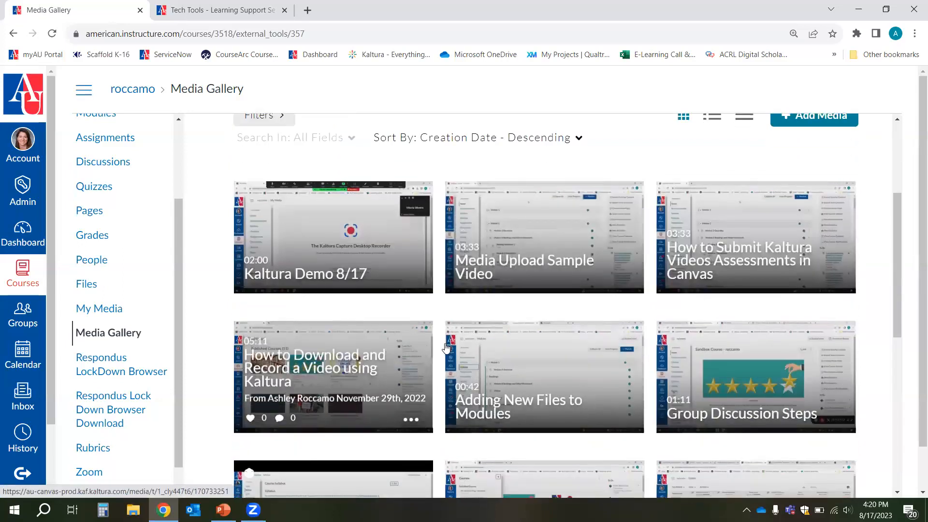
scroll(408, 354, down, 7)
scroll(439, 348, down, 4)
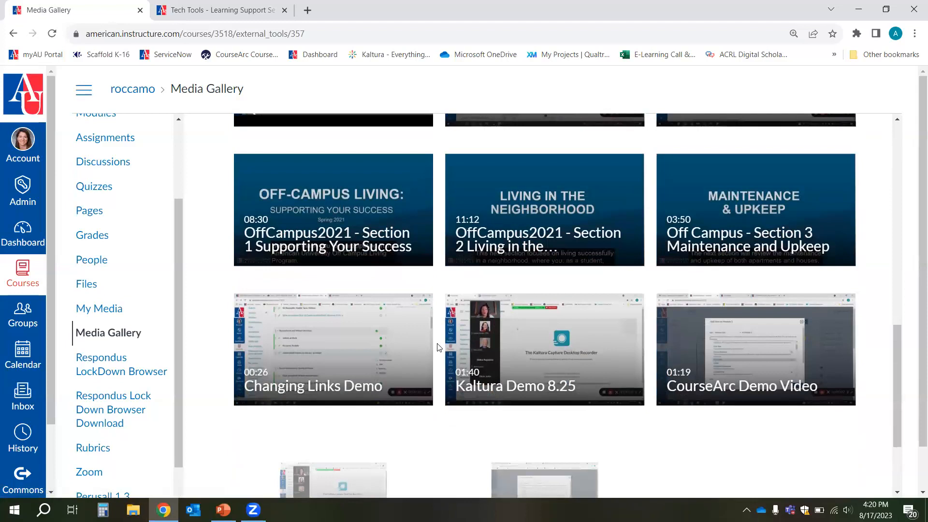
scroll(439, 348, up, 3)
scroll(439, 347, up, 5)
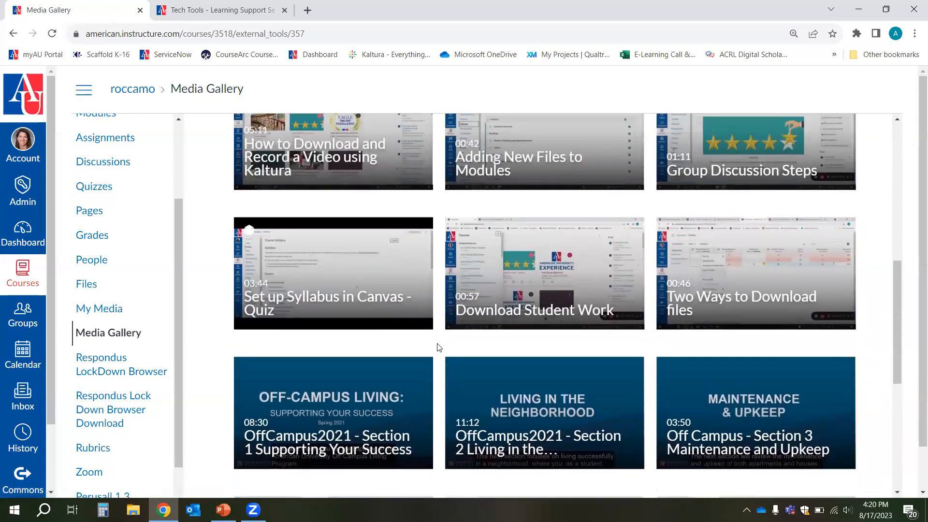
scroll(438, 348, up, 5)
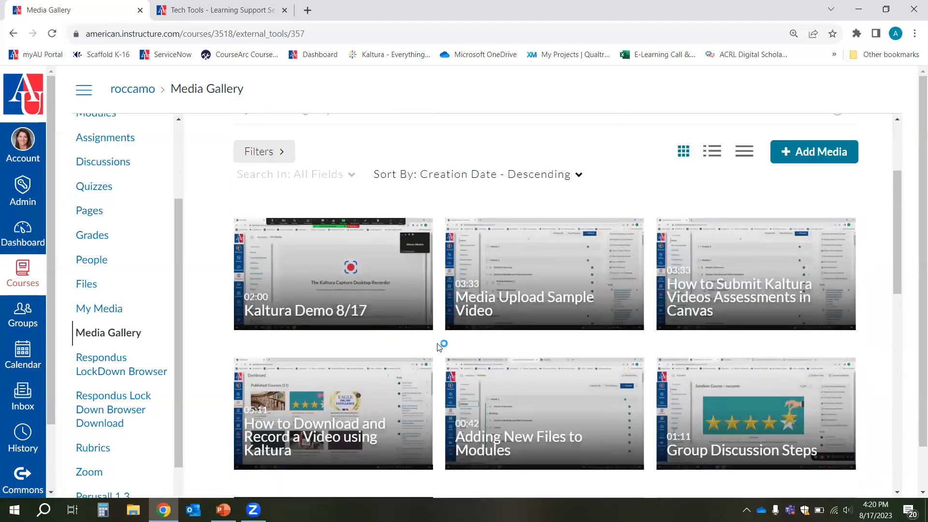
scroll(450, 269, up, 1)
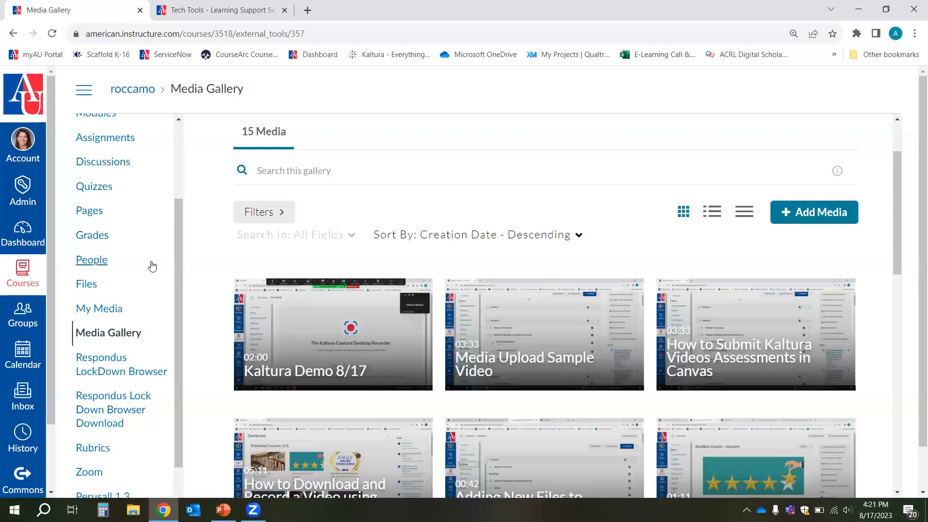
- Open the course modules and add a newly created page named "Kaltura Videos!" to Module 1
scroll(145, 256, up, 3)
click(109, 236)
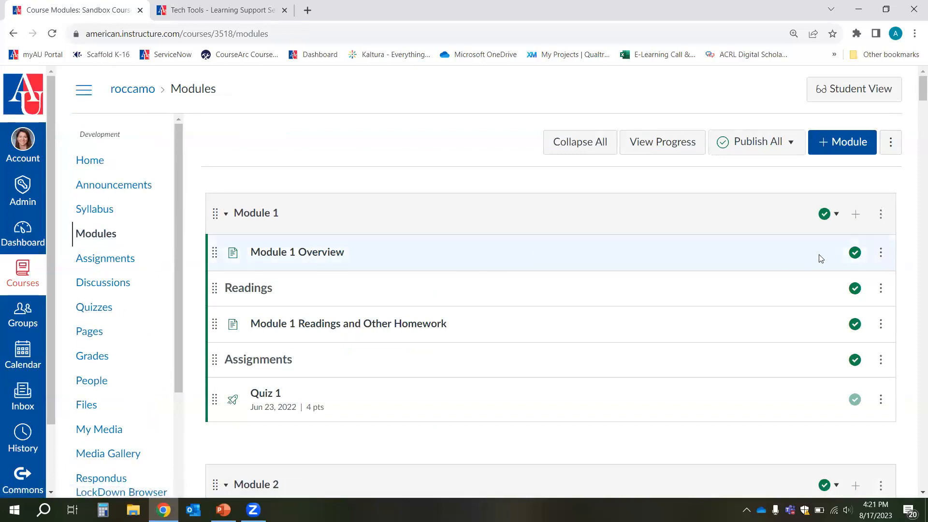
click(857, 214)
click(318, 175)
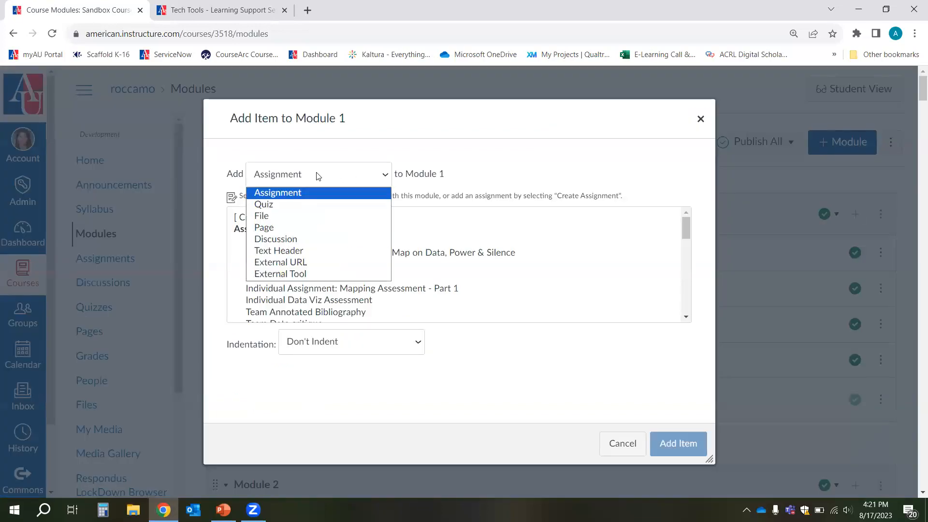
click(279, 227)
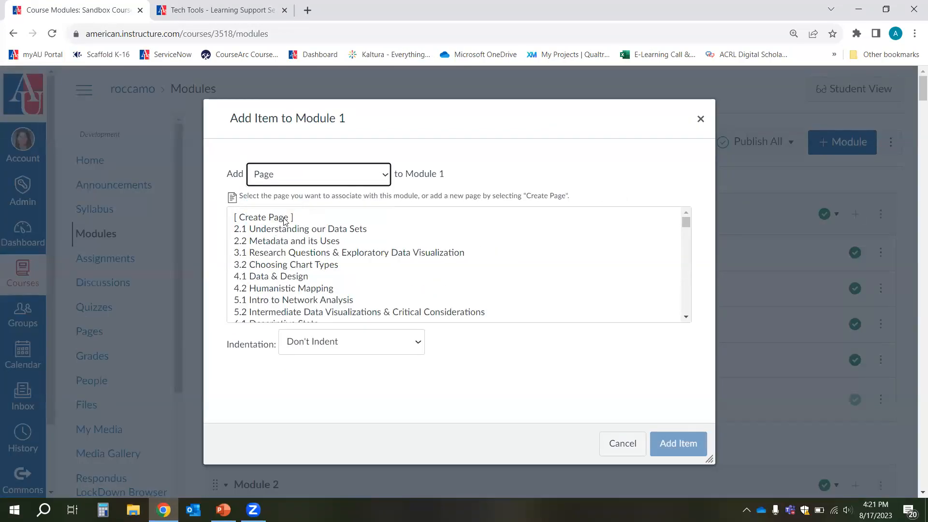
click(286, 218)
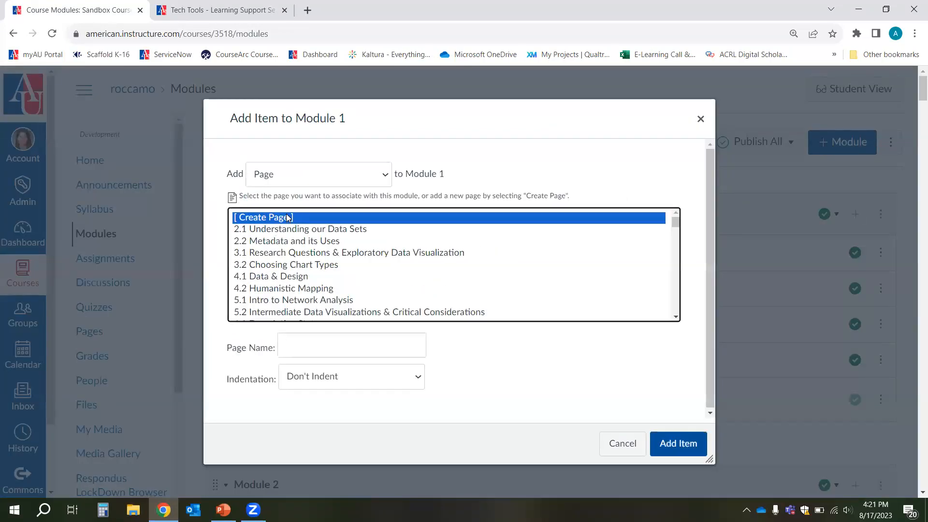
click(324, 337)
text(Kaltura)
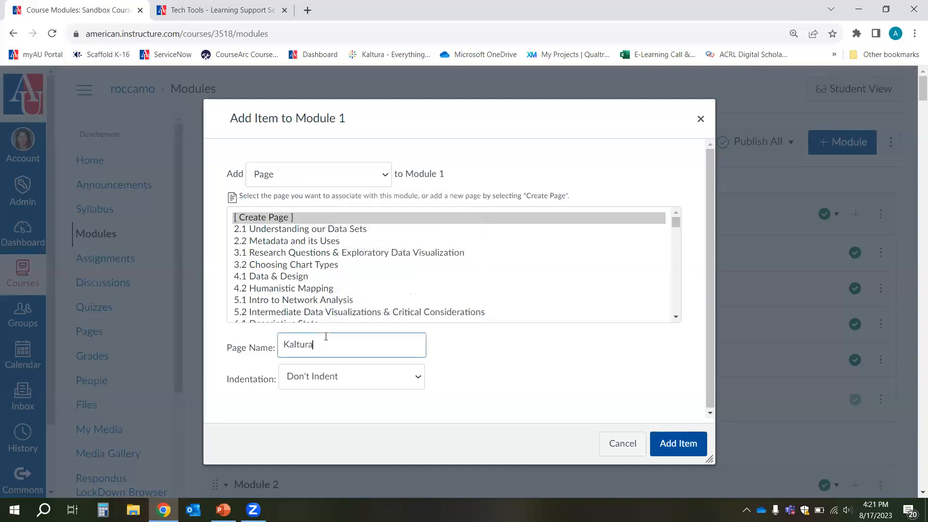
text( Videos!)
click(679, 444)
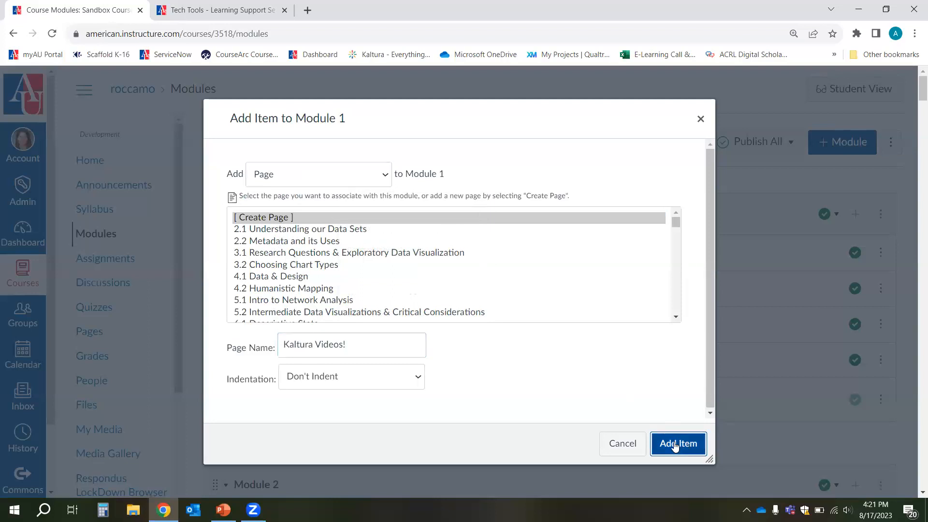
- Open the Kaltura Videos! page from Module 1 for editing, with the cursor in its empty body
scroll(675, 445, down, 1)
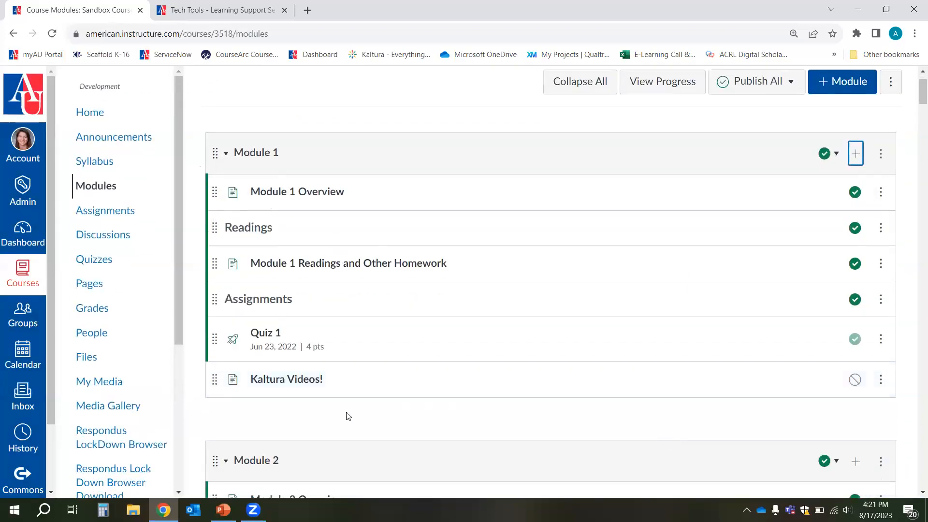
click(306, 381)
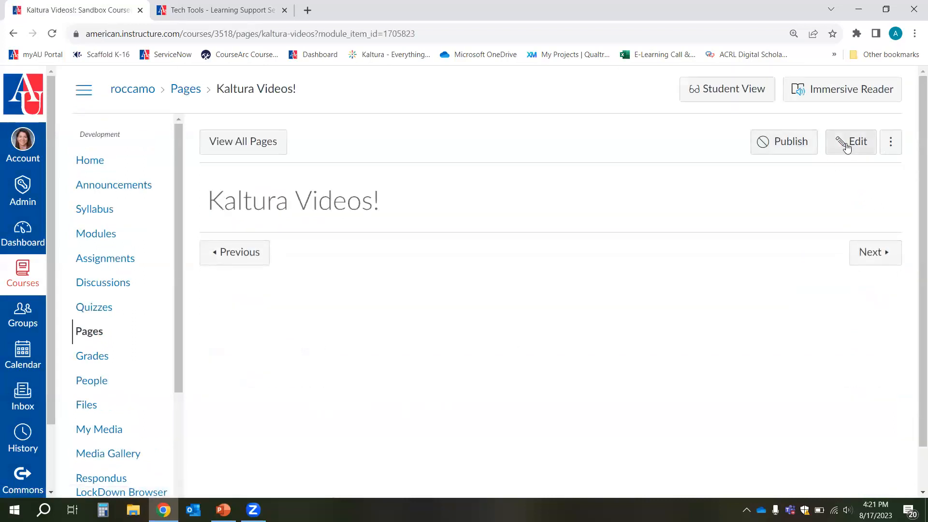
click(846, 143)
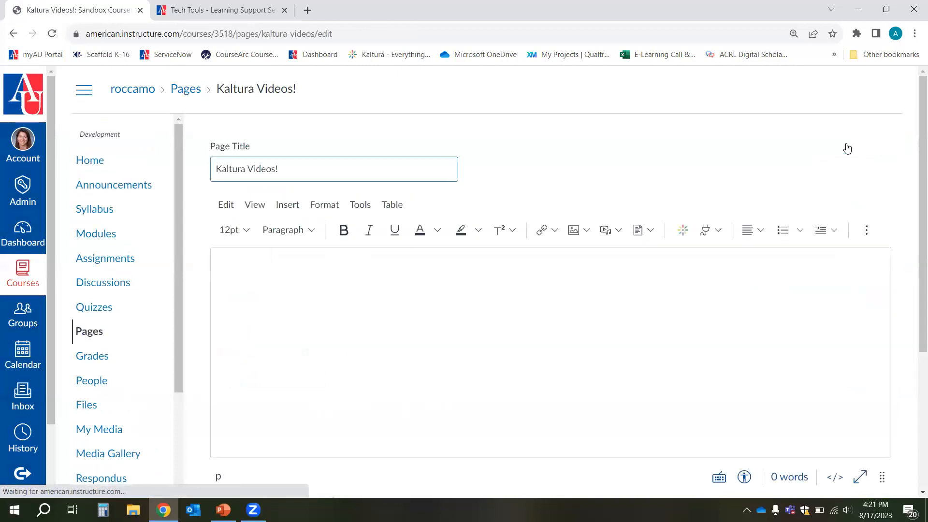
click(446, 290)
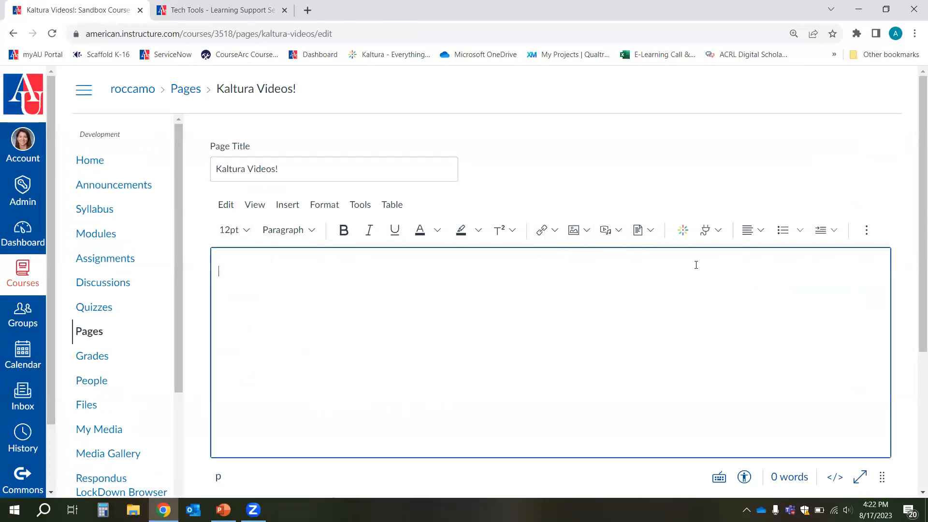
- Embed Kaltura Demo 8/17 from My Media in the page body and pause its playback
click(685, 239)
click(687, 238)
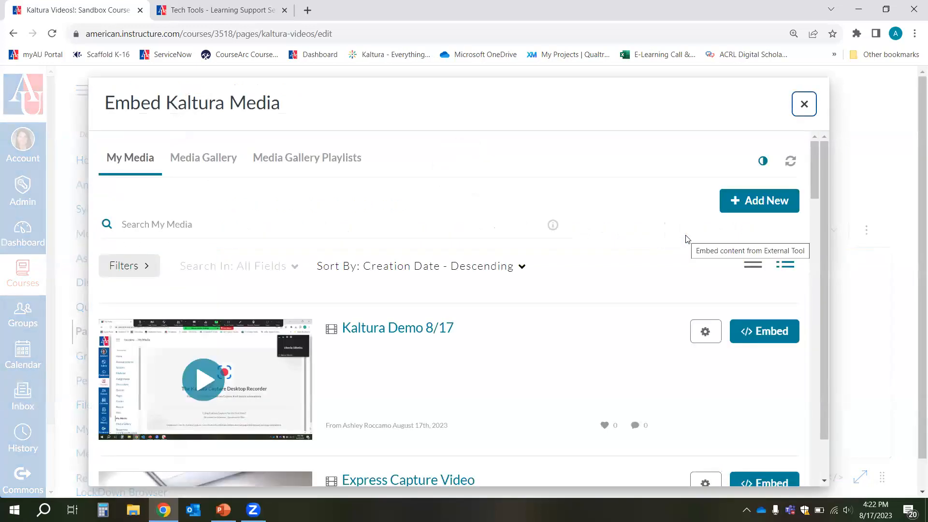
scroll(682, 244, down, 3)
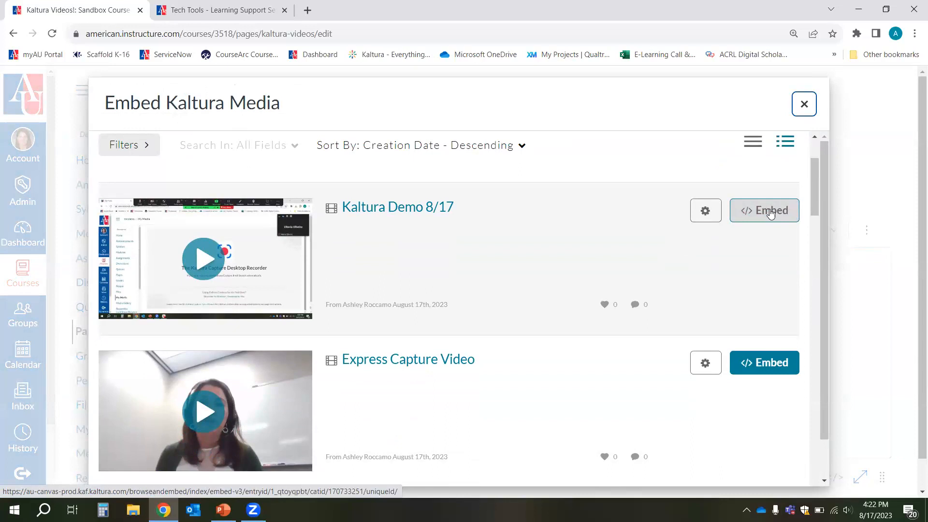
click(771, 214)
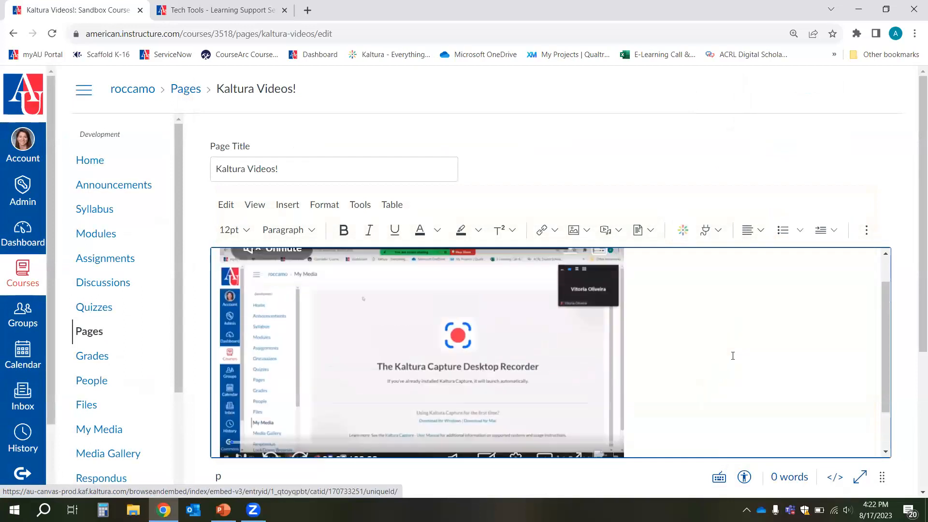
click(242, 437)
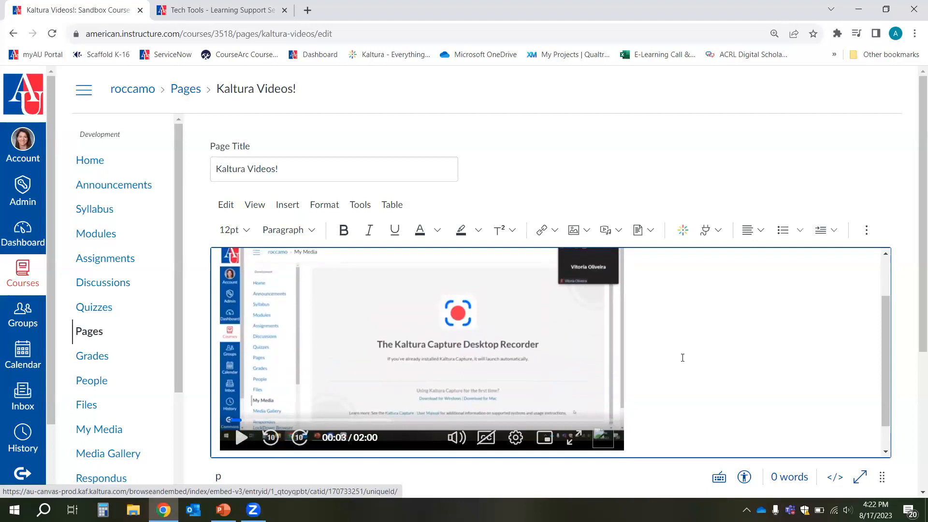
- Embed Express Capture Video from My Media in the page body below the first video
scroll(682, 358, up, 2)
scroll(683, 358, down, 2)
scroll(687, 360, down, 1)
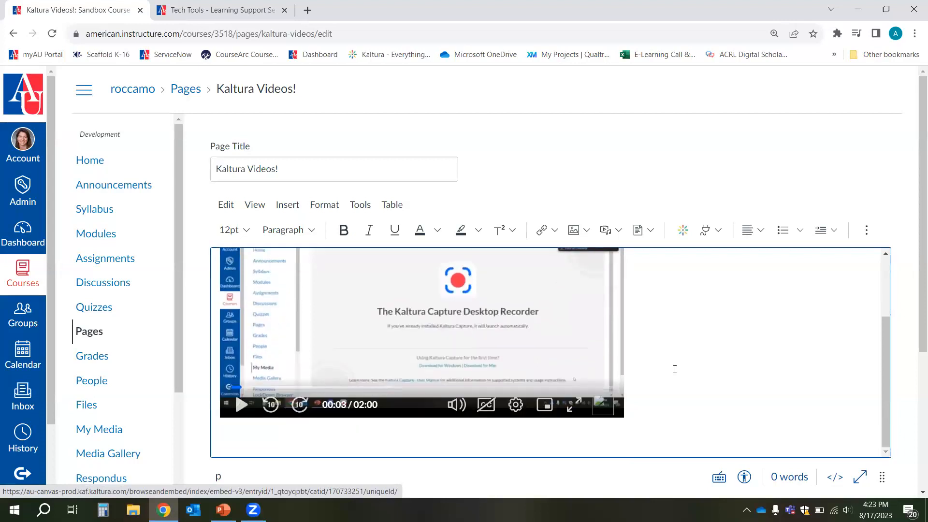
scroll(675, 370, down, 1)
scroll(675, 369, down, 1)
scroll(675, 370, down, 1)
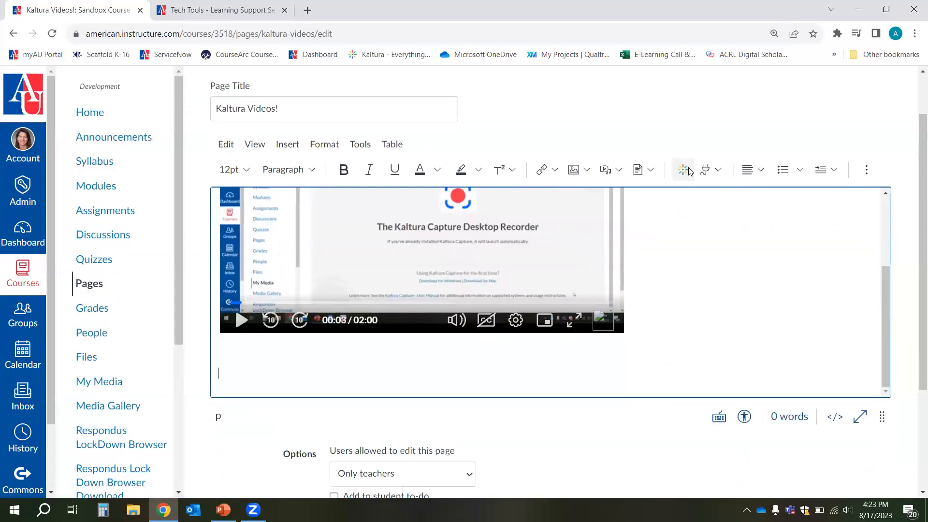
scroll(349, 327, up, 2)
scroll(349, 327, down, 2)
click(684, 172)
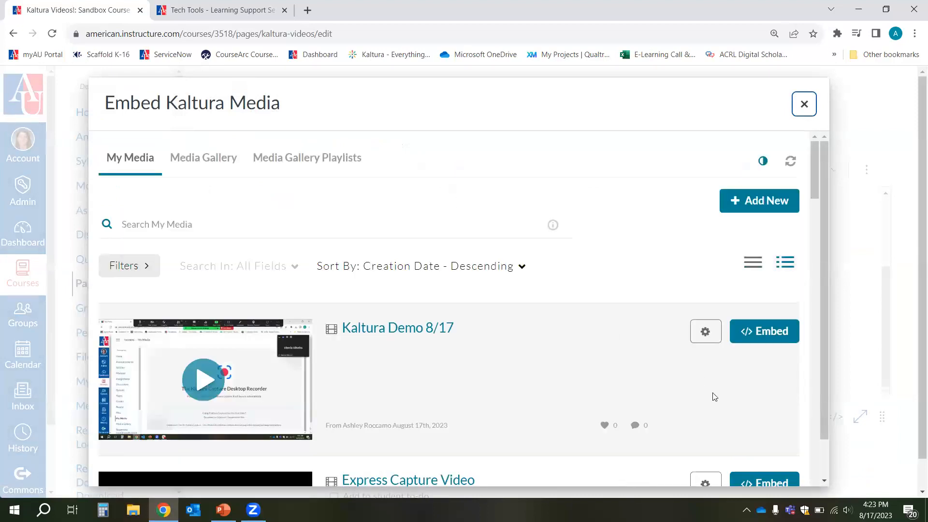
scroll(720, 387, down, 2)
click(735, 372)
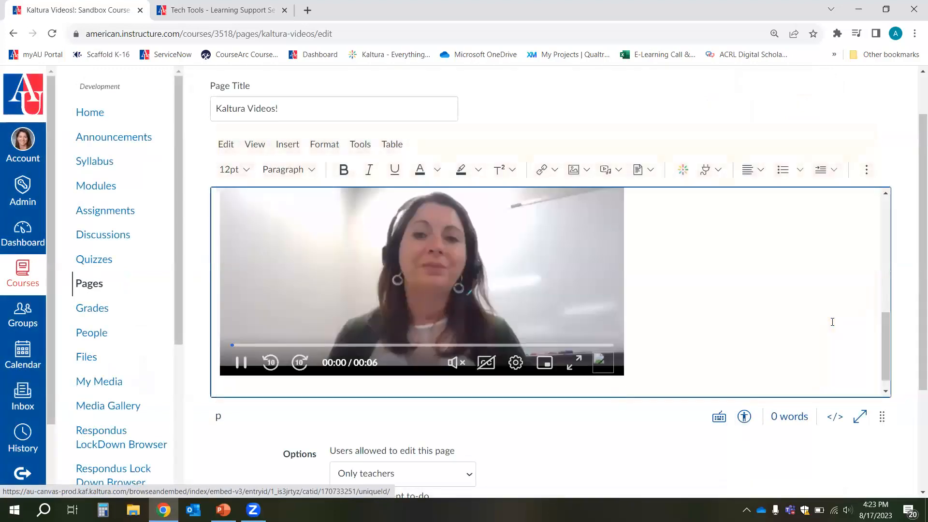
- Save and publish the Kaltura Videos! page
scroll(833, 322, down, 1)
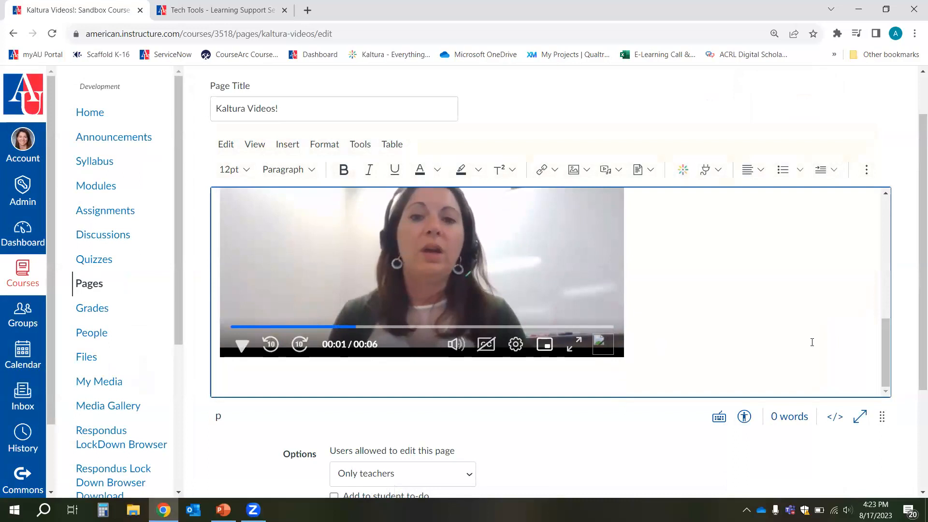
scroll(830, 442, down, 3)
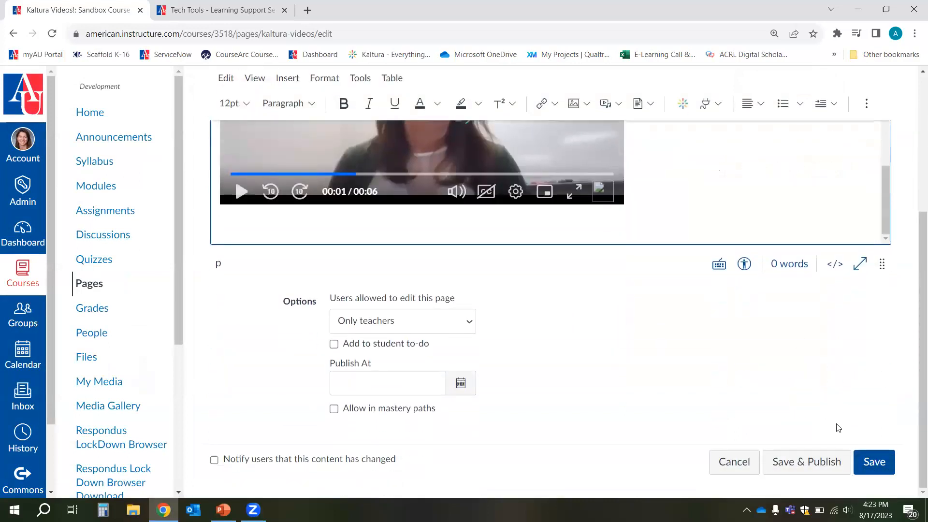
click(818, 463)
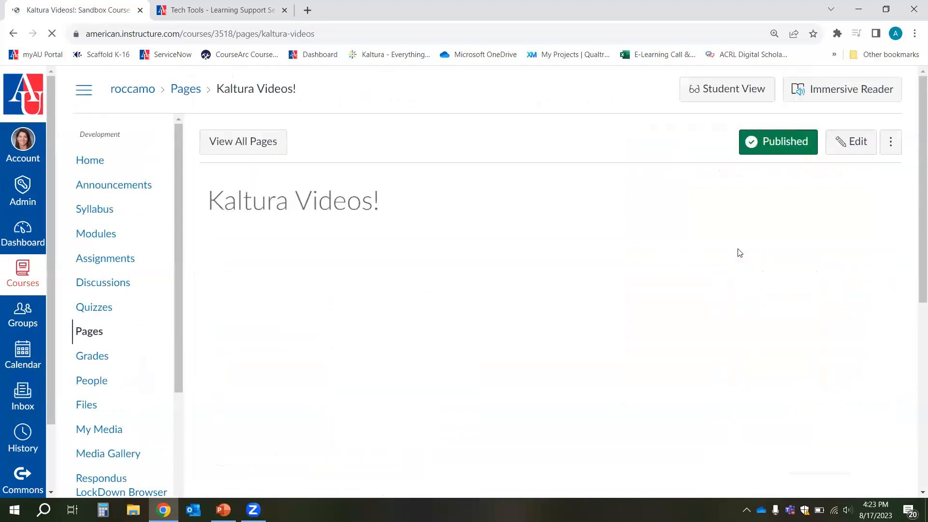
- Review both embedded videos on the published page and pause their playback
scroll(739, 253, down, 1)
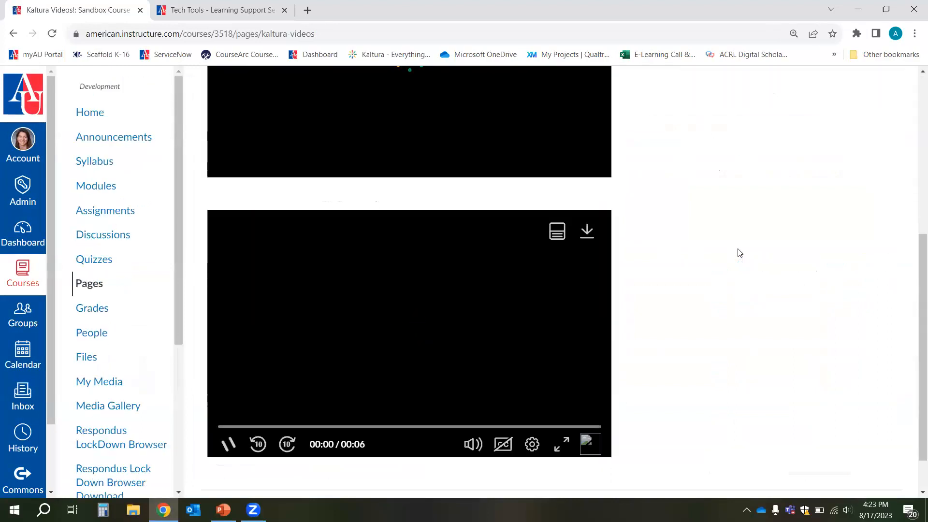
scroll(739, 253, up, 6)
scroll(739, 253, down, 4)
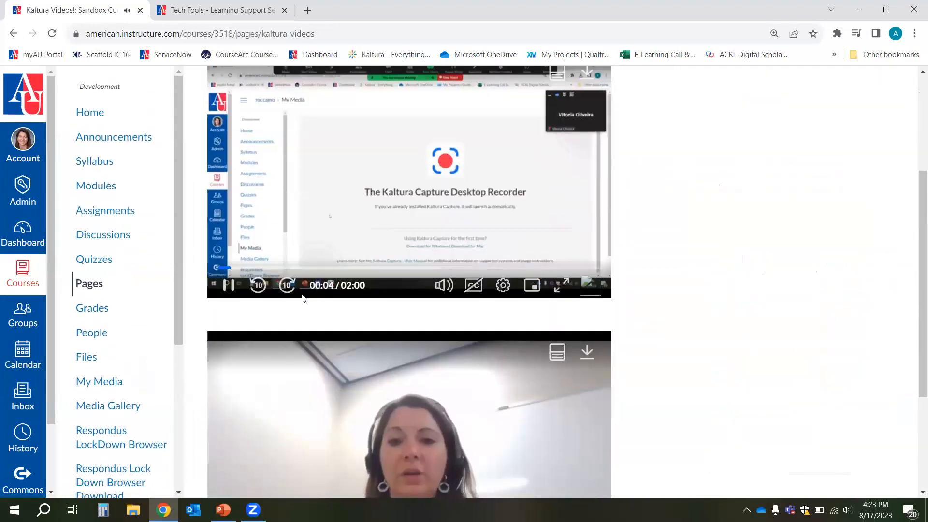
click(228, 285)
scroll(217, 393, down, 4)
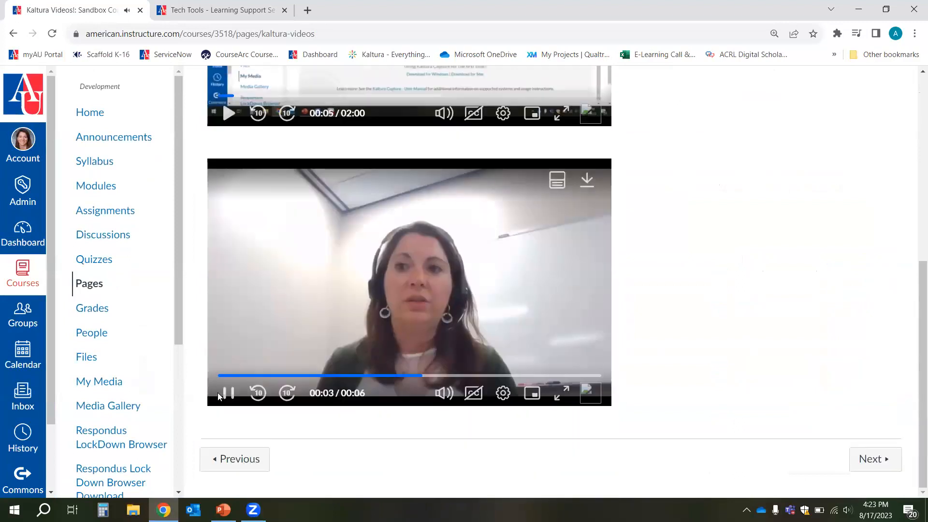
scroll(777, 321, up, 8)
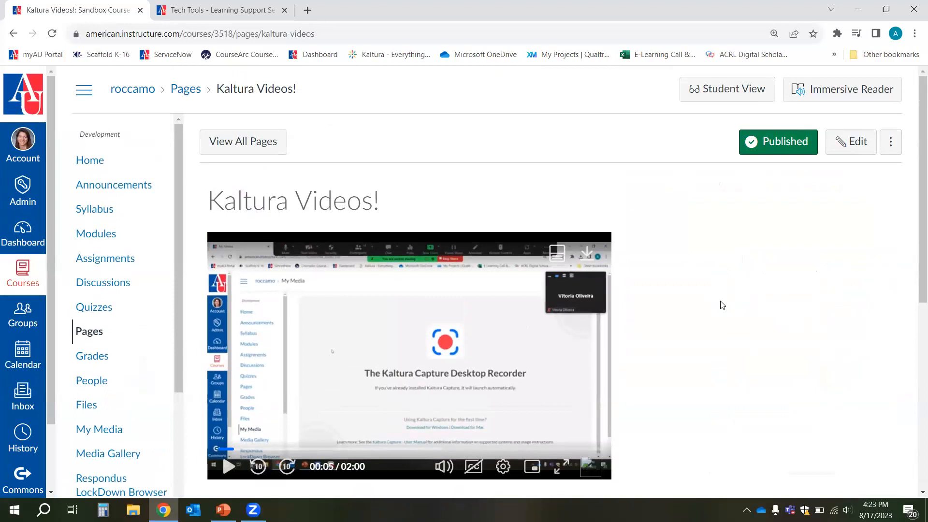
scroll(723, 296, down, 1)
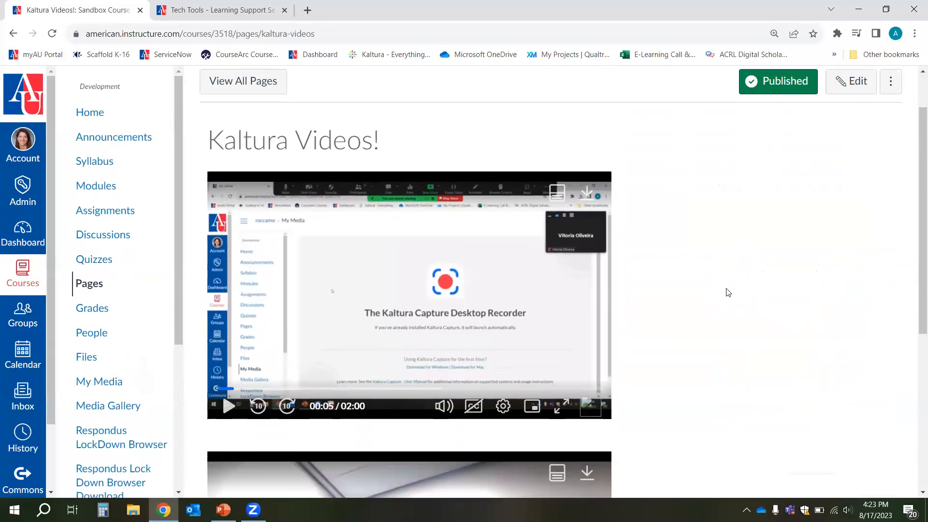
scroll(726, 293, up, 1)
scroll(734, 295, down, 1)
- Return to the course modules and look through the items in Module 1 and Module 2
click(86, 191)
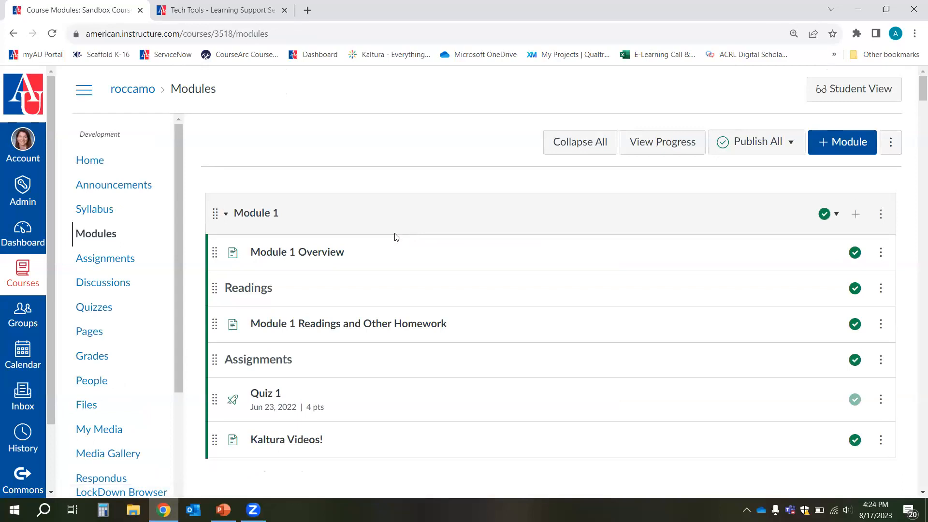
scroll(394, 234, down, 5)
scroll(313, 219, down, 1)
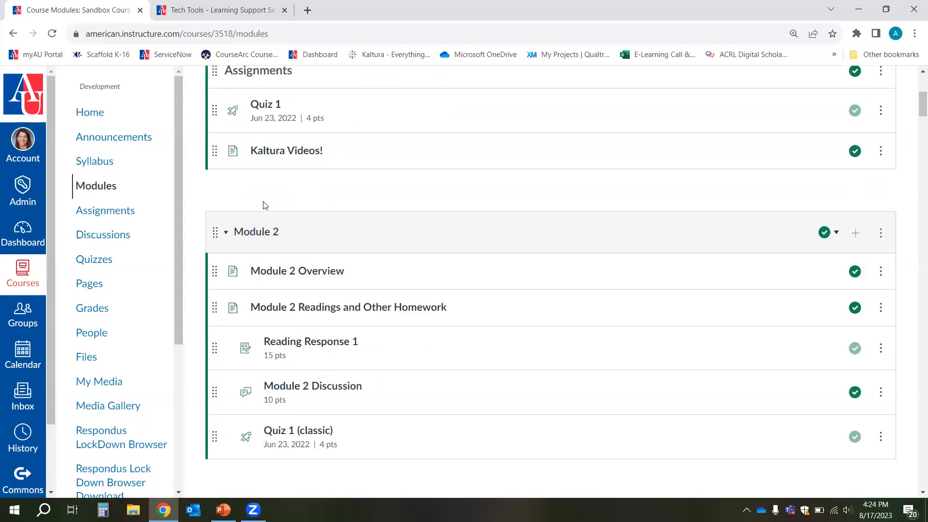
- Move the Kaltura Videos! page from Module 1 to the end of Module 2, below Quiz 1 (classic)
drag(214, 137, 202, 426)
scroll(330, 305, down, 3)
scroll(331, 306, up, 2)
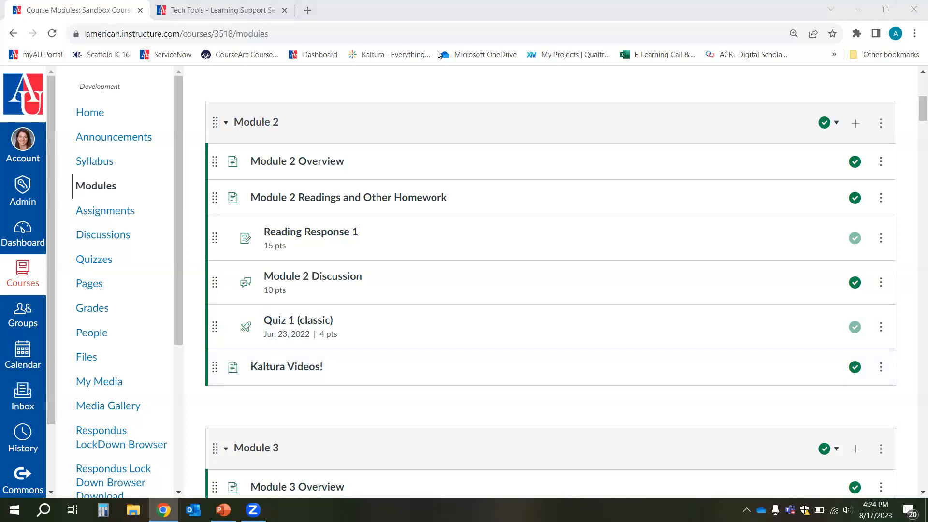
scroll(377, 222, up, 1)
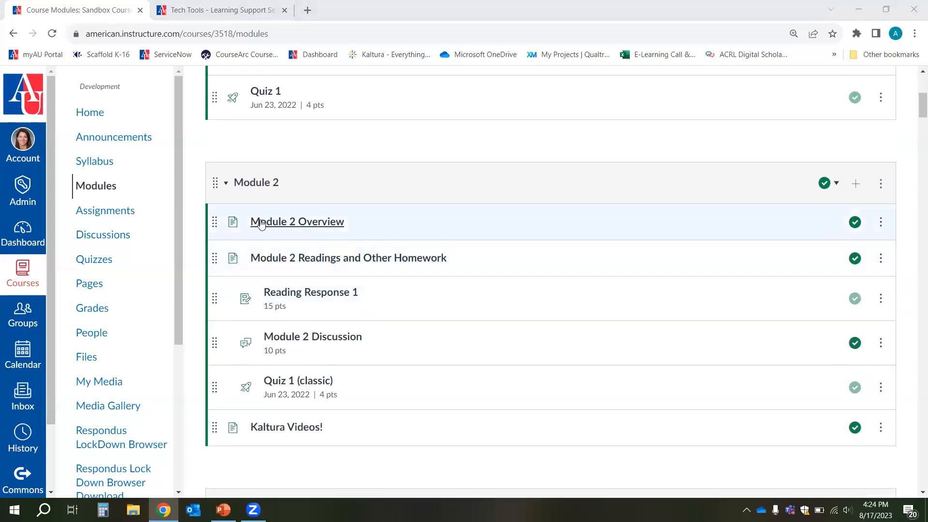
- Open the Module 2 Overview page for editing to examine its Kaltura embed tool
click(308, 223)
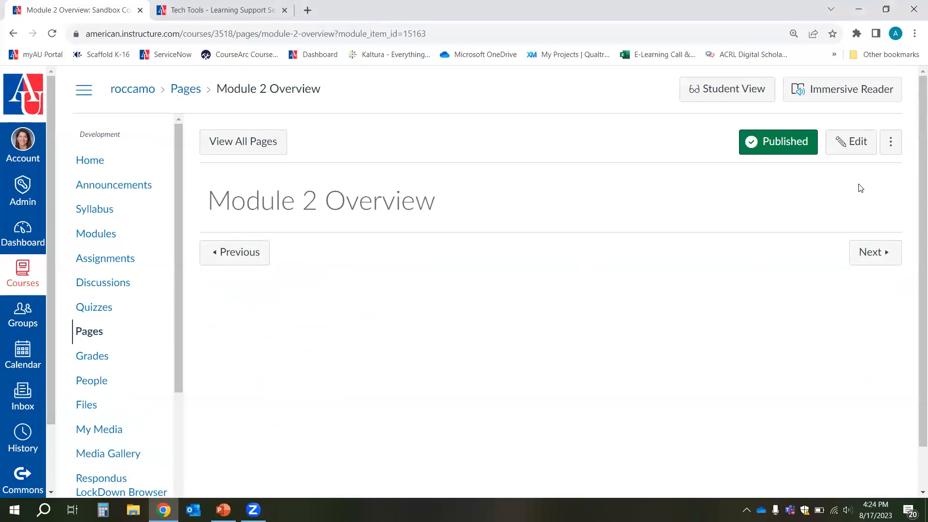
click(850, 141)
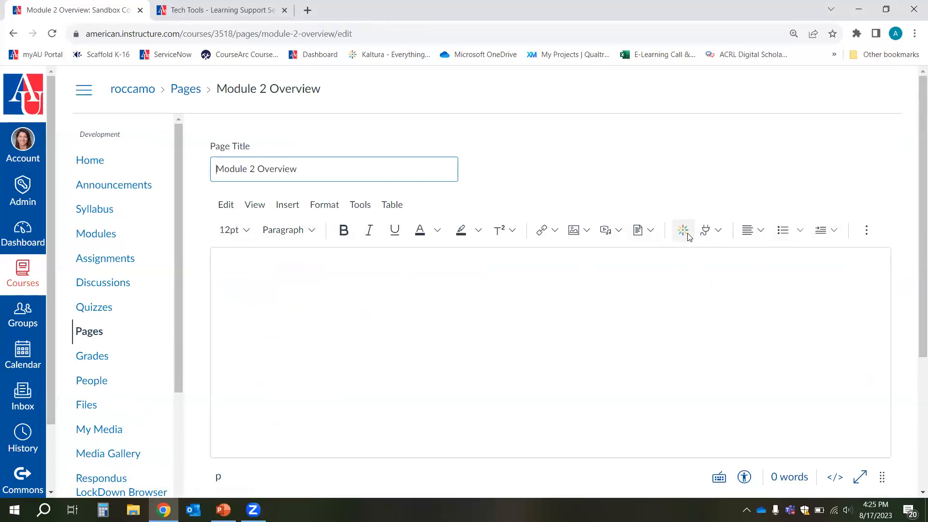
- Leave the page editor, start a new course announcement and embed Express Capture Video from Kaltura in its body
click(111, 190)
click(519, 106)
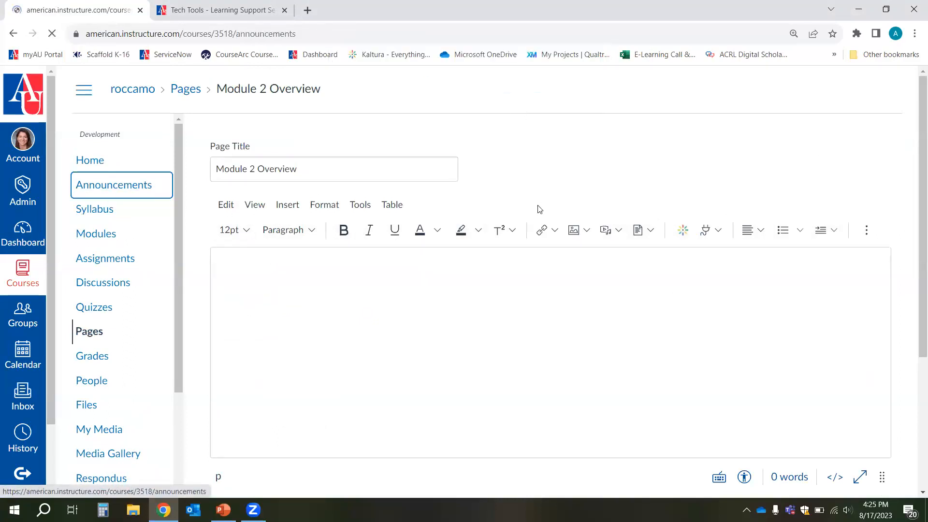
click(846, 150)
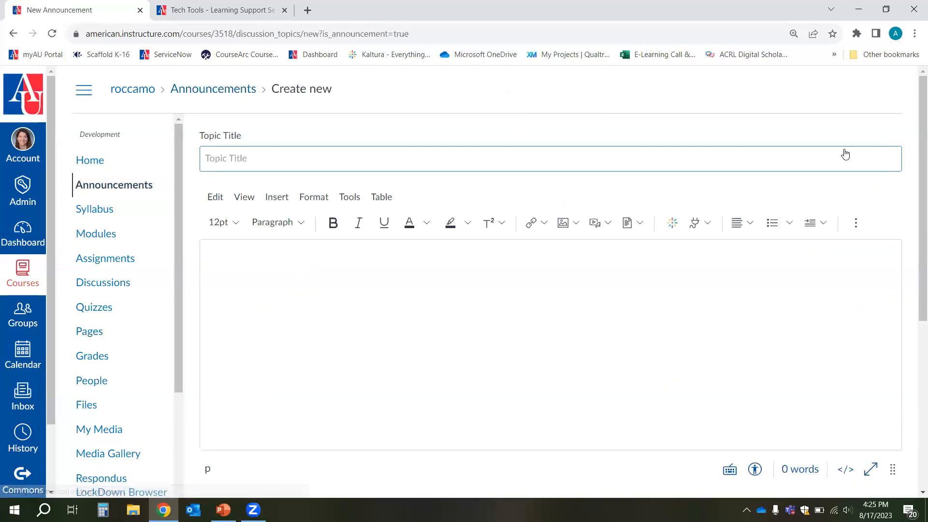
click(674, 224)
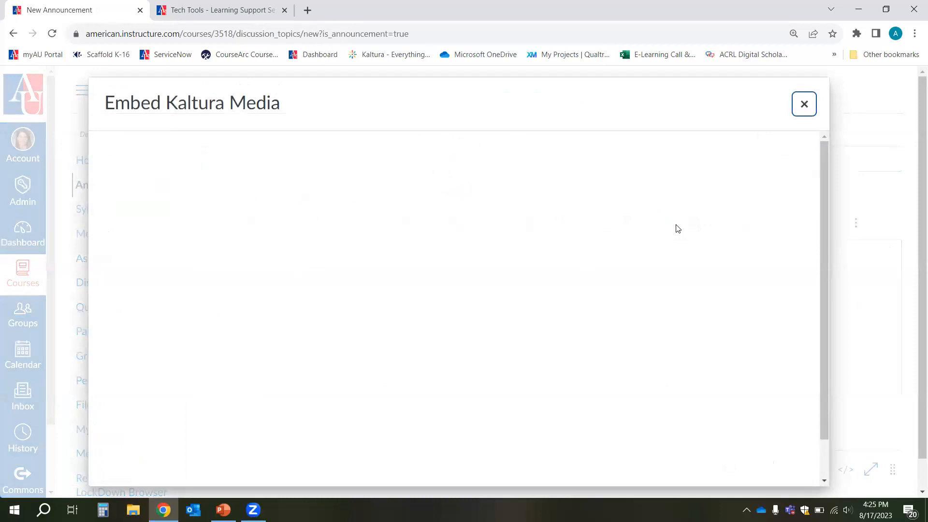
scroll(663, 401, down, 1)
click(752, 429)
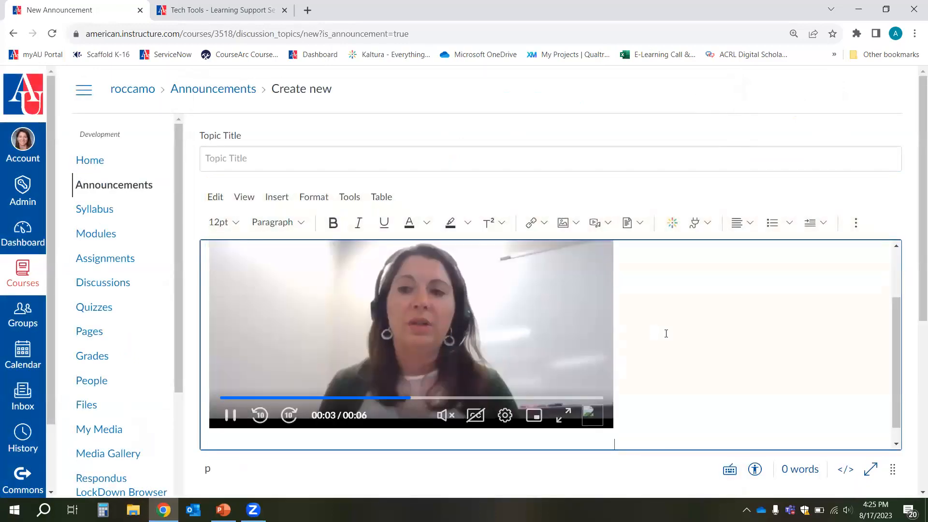
- Title the announcement Canvas Announcement, publish it to all sections and view the posted video
click(277, 162)
text(Can)
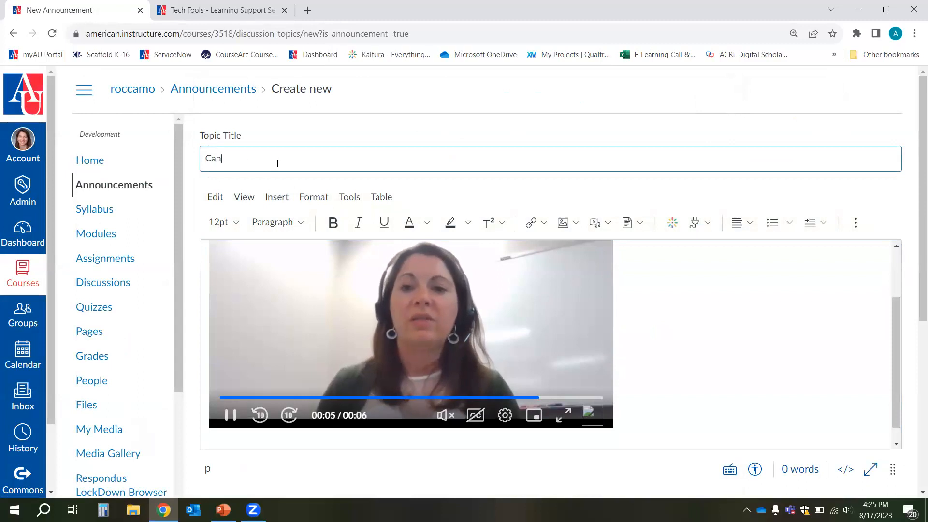
text(vas Announcement)
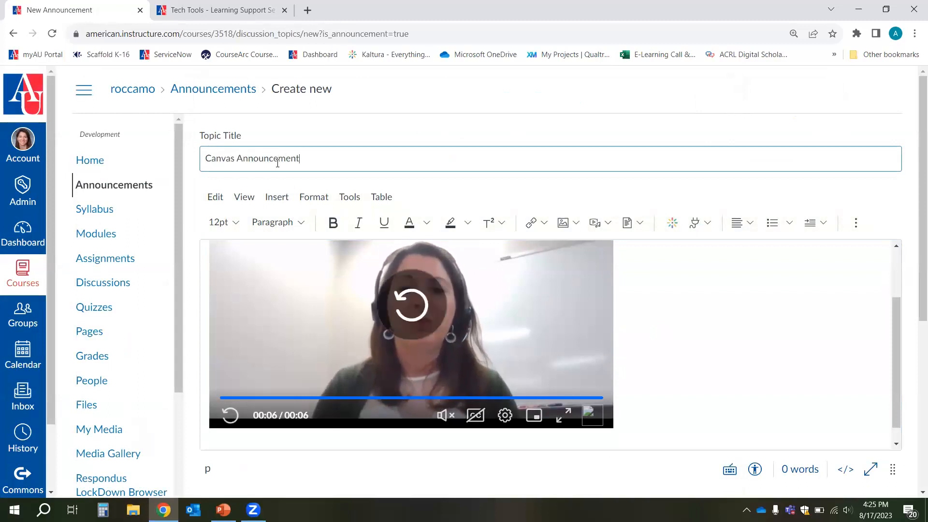
scroll(821, 387, down, 6)
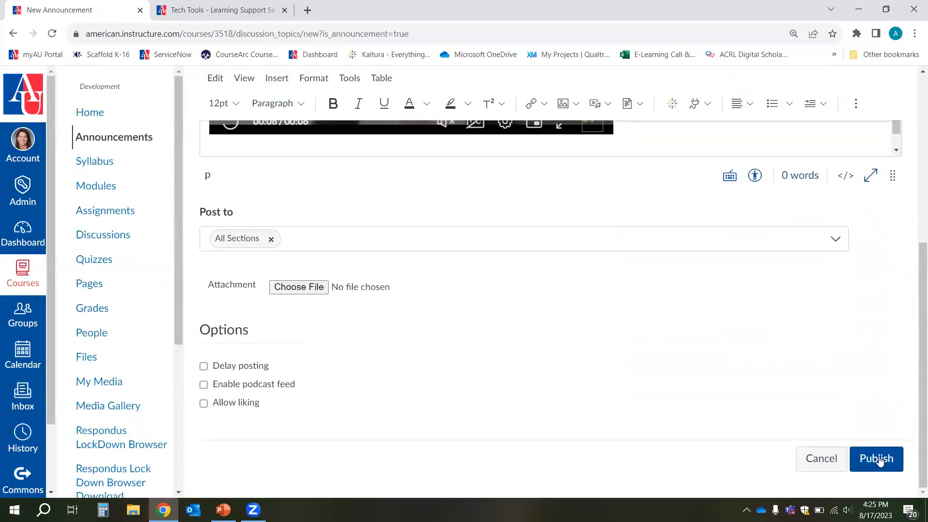
click(878, 457)
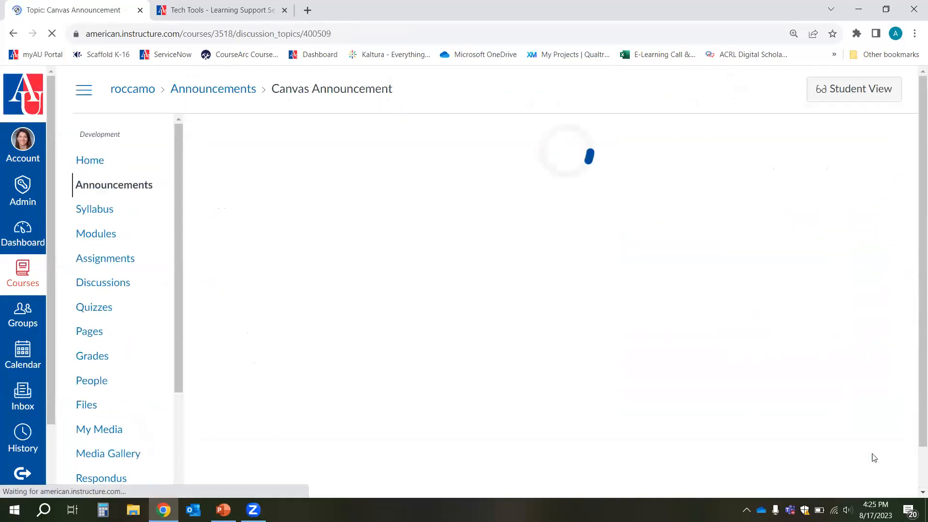
scroll(559, 235, down, 2)
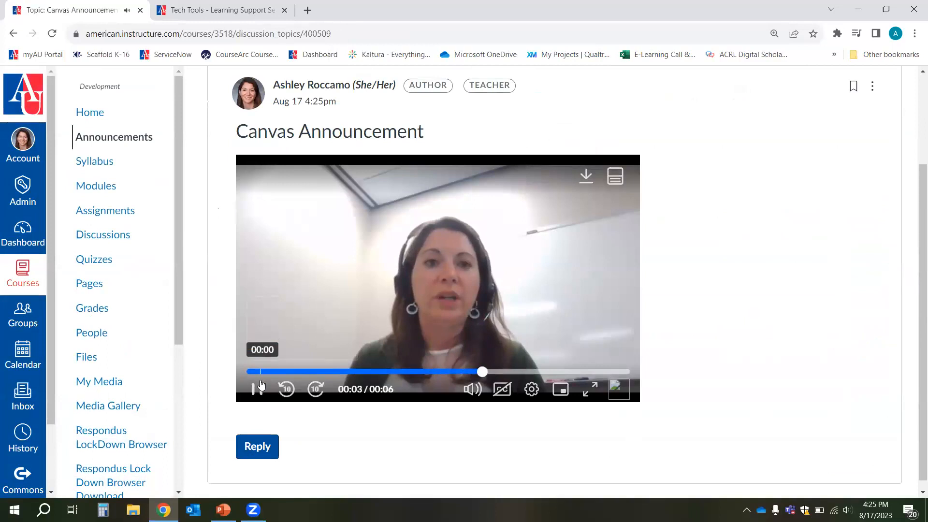
- Open the course syllabus for editing and reveal the editor's additional tools, including the Kaltura embed tool
click(94, 163)
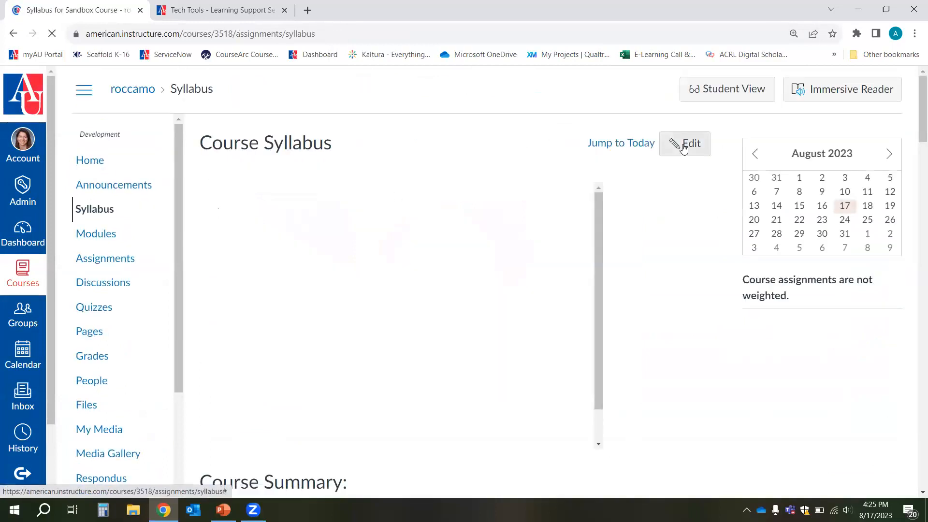
click(677, 143)
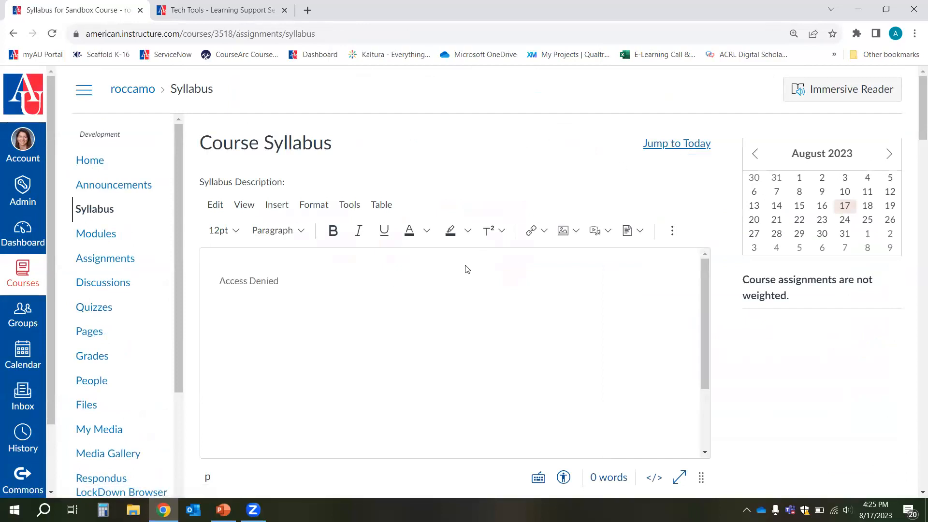
click(672, 230)
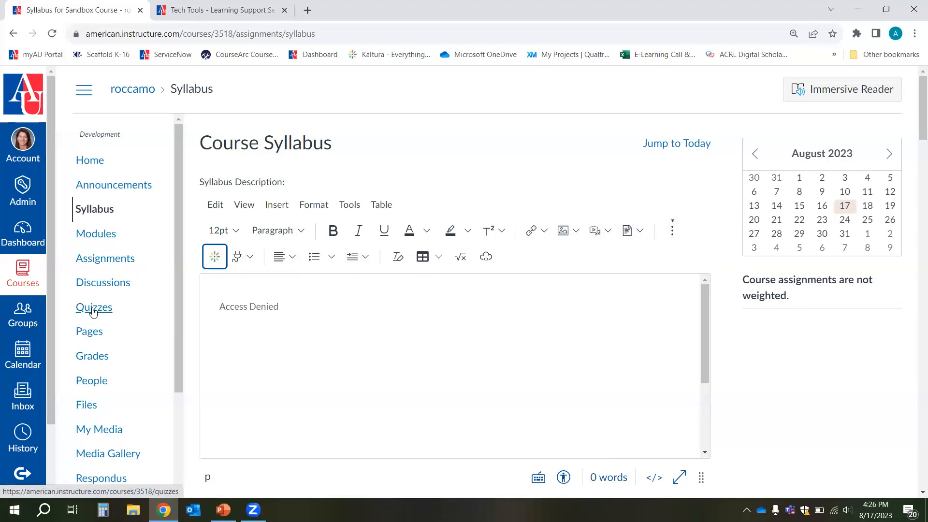
scroll(134, 316, down, 1)
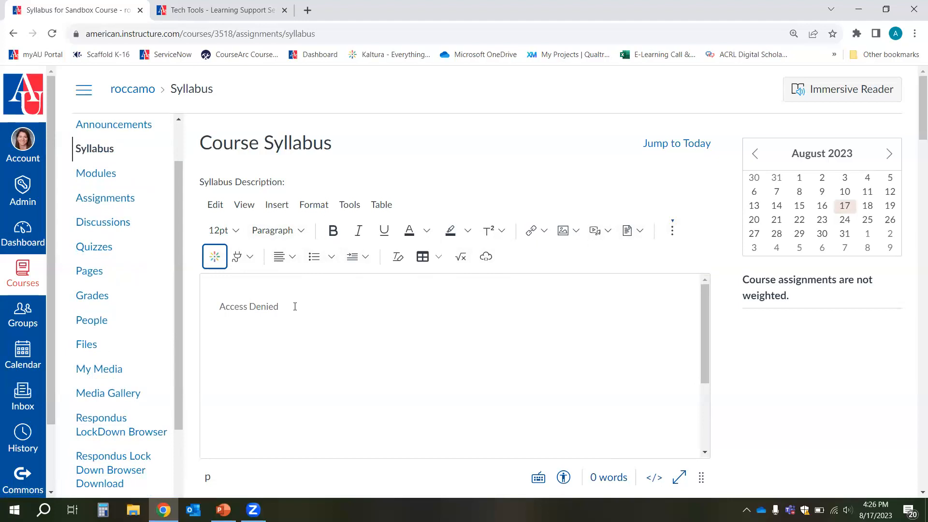
scroll(172, 315, up, 1)
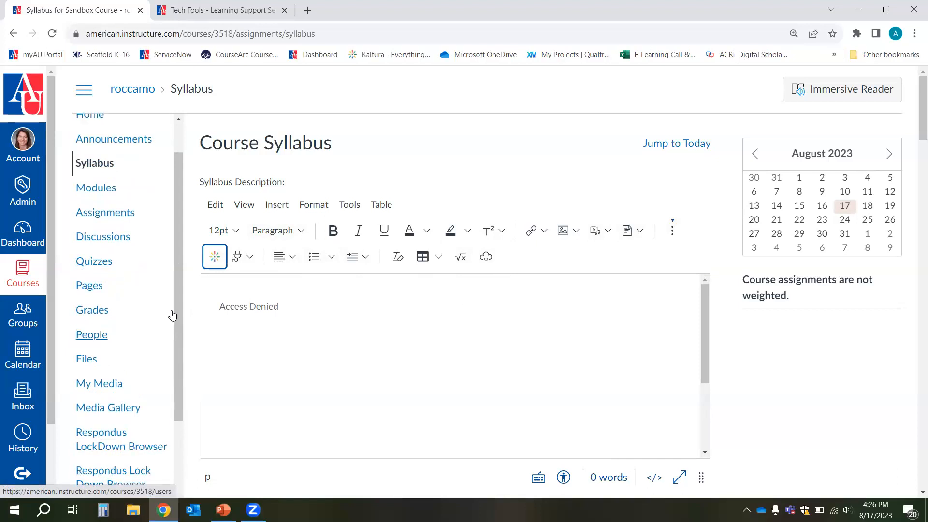
scroll(173, 315, up, 1)
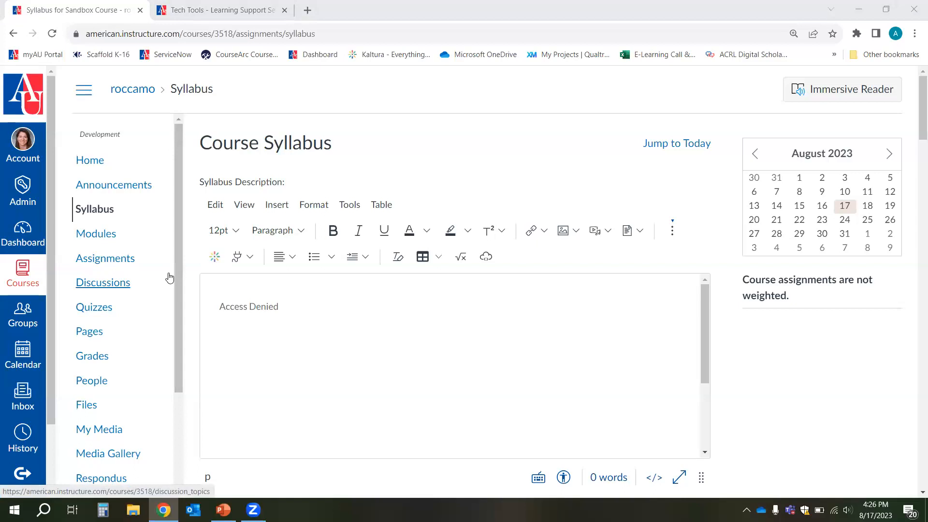
- Open My Media and examine the listed videos, their publishing status and the existing quiz copy
click(98, 432)
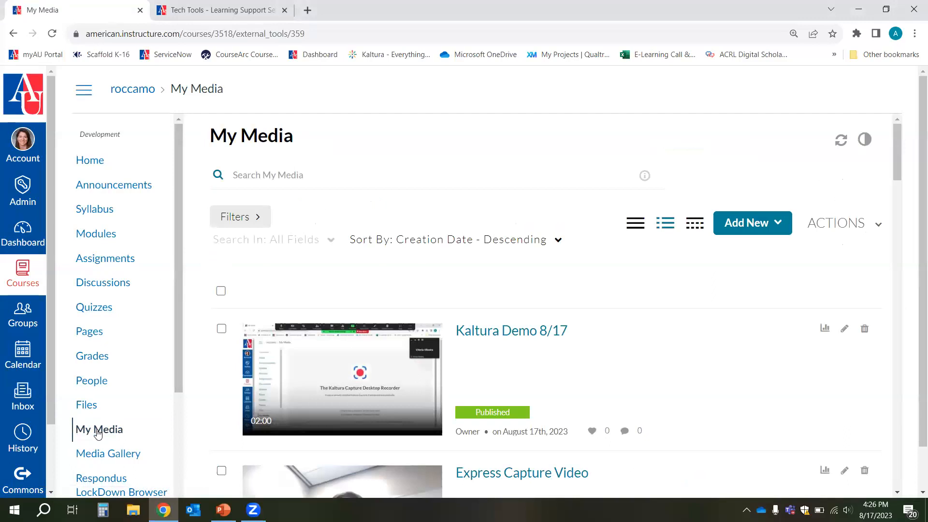
scroll(550, 366, down, 3)
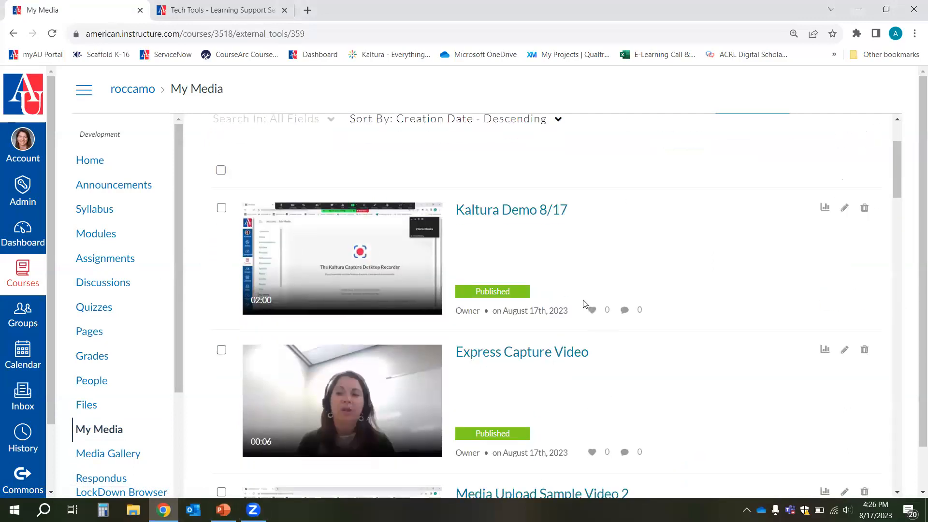
scroll(599, 242, down, 3)
scroll(637, 269, up, 2)
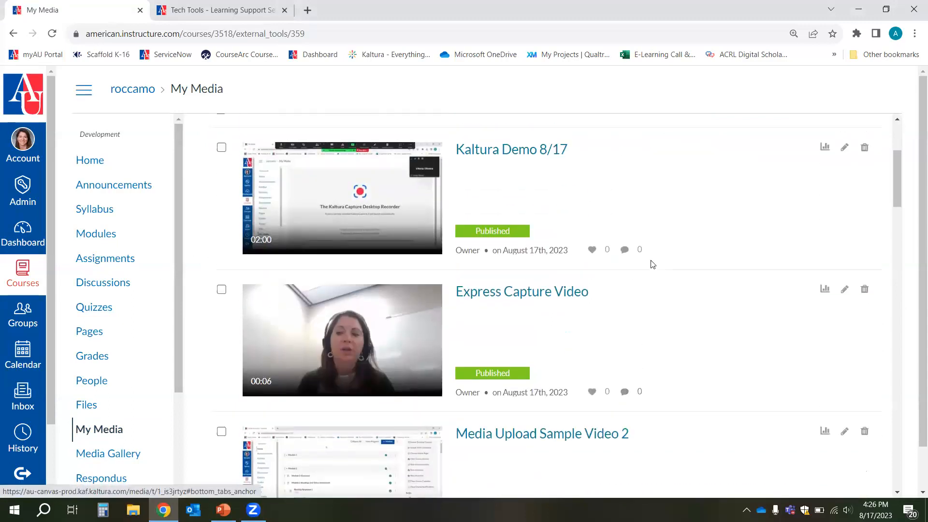
scroll(652, 264, up, 3)
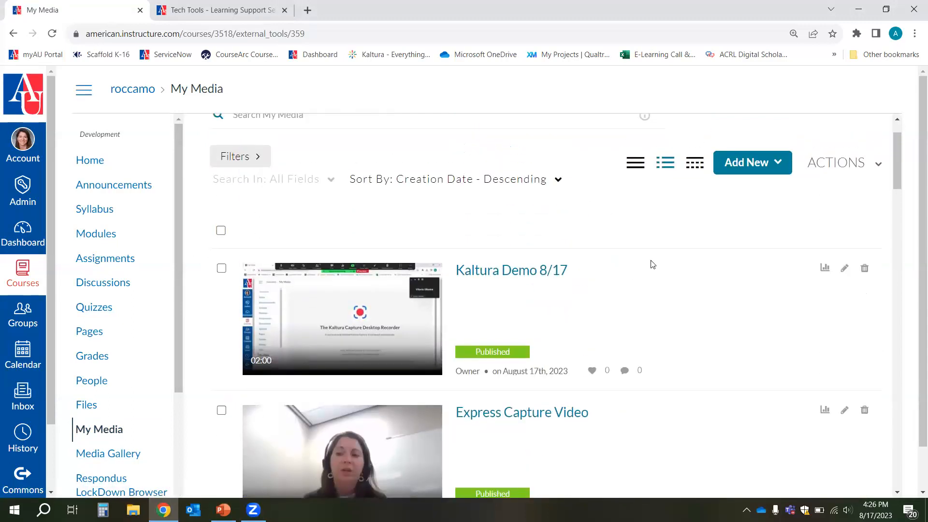
scroll(653, 264, down, 10)
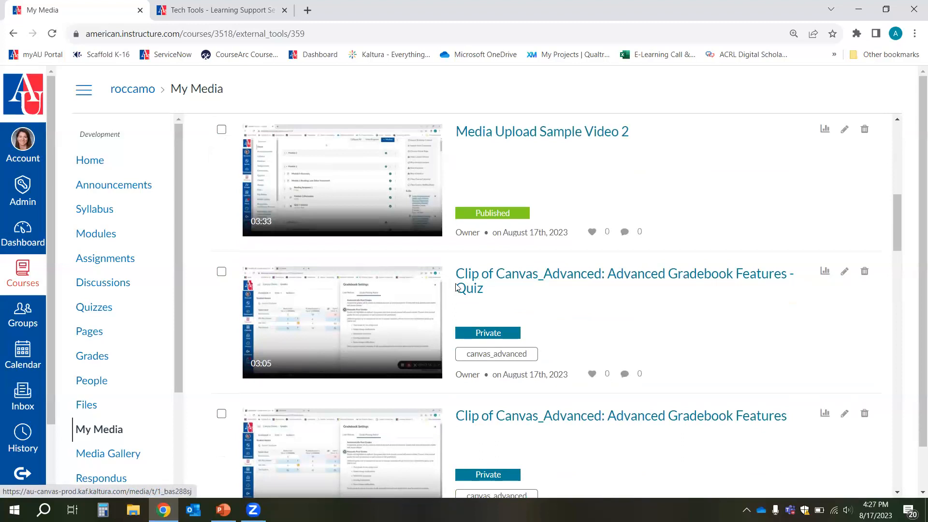
scroll(464, 290, down, 1)
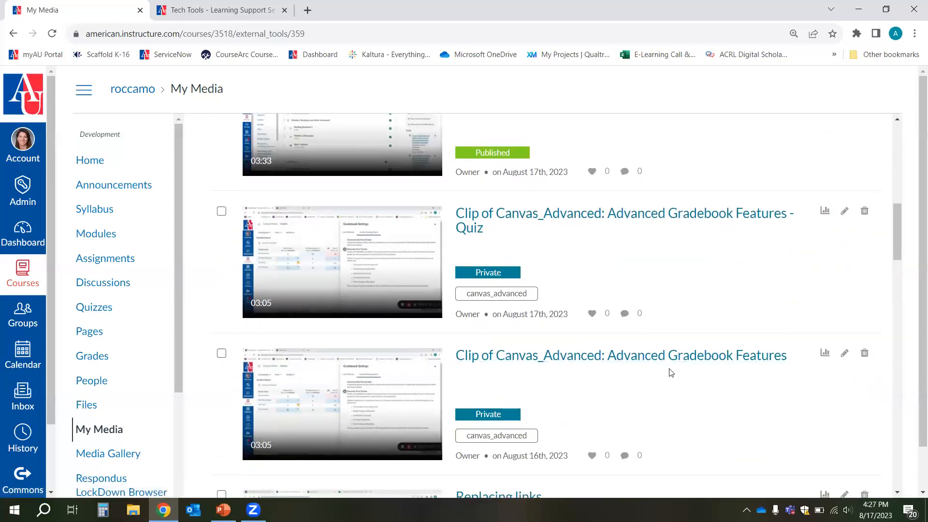
scroll(512, 307, up, 1)
scroll(512, 300, down, 1)
scroll(735, 300, up, 10)
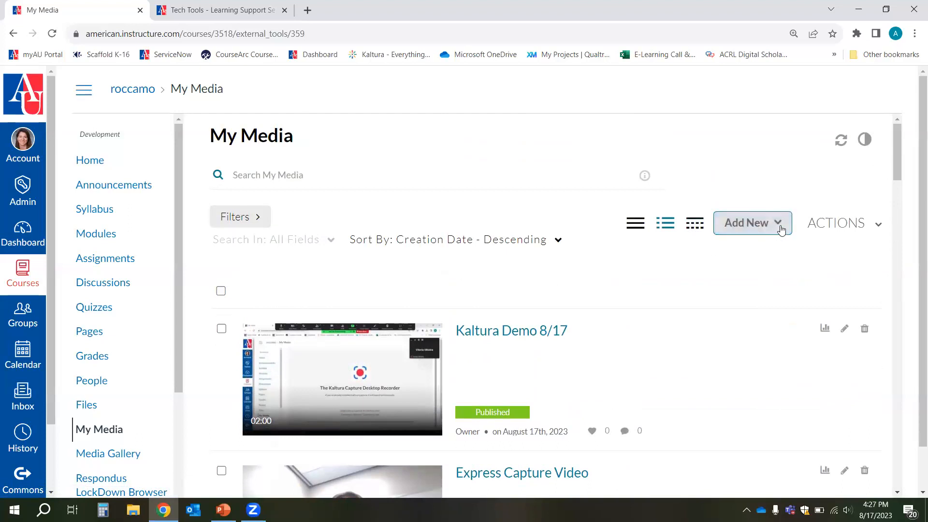
- Create a new video quiz based on the Kaltura Demo 8/17 video
click(782, 227)
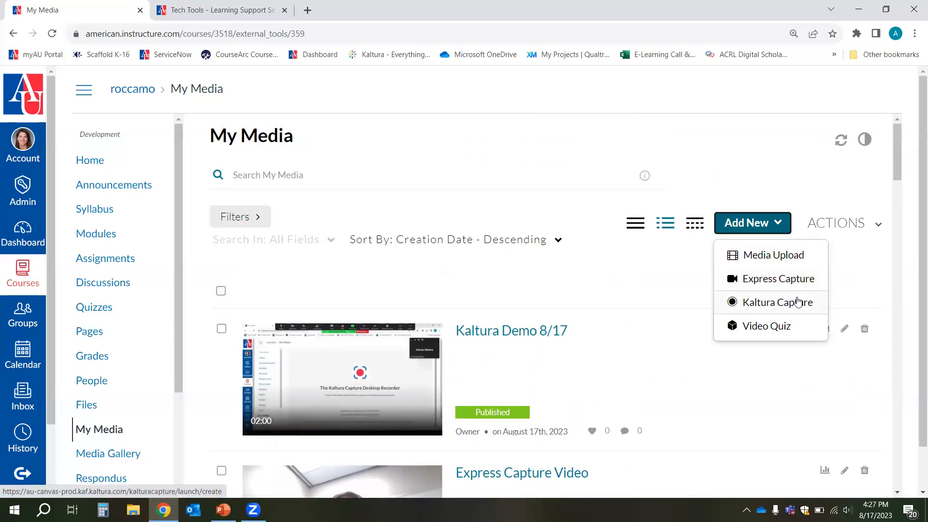
click(759, 328)
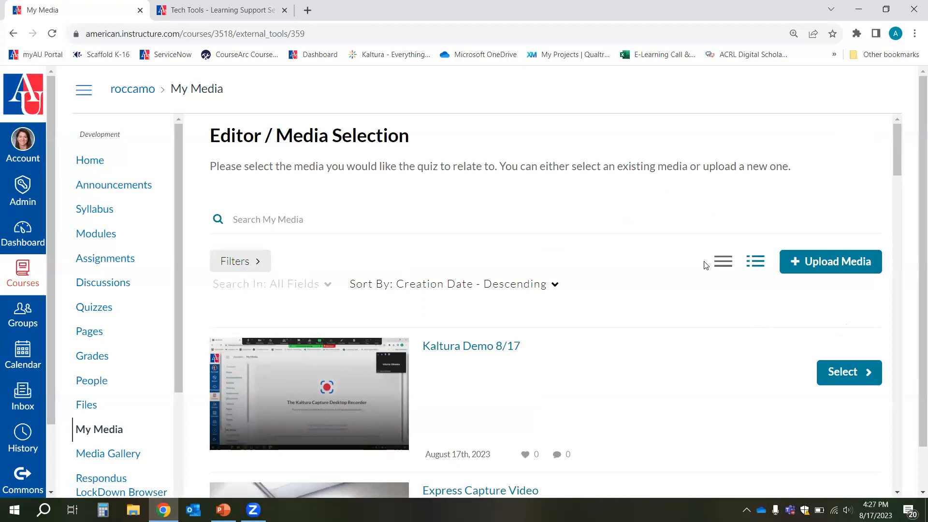
scroll(706, 265, down, 3)
scroll(706, 265, down, 2)
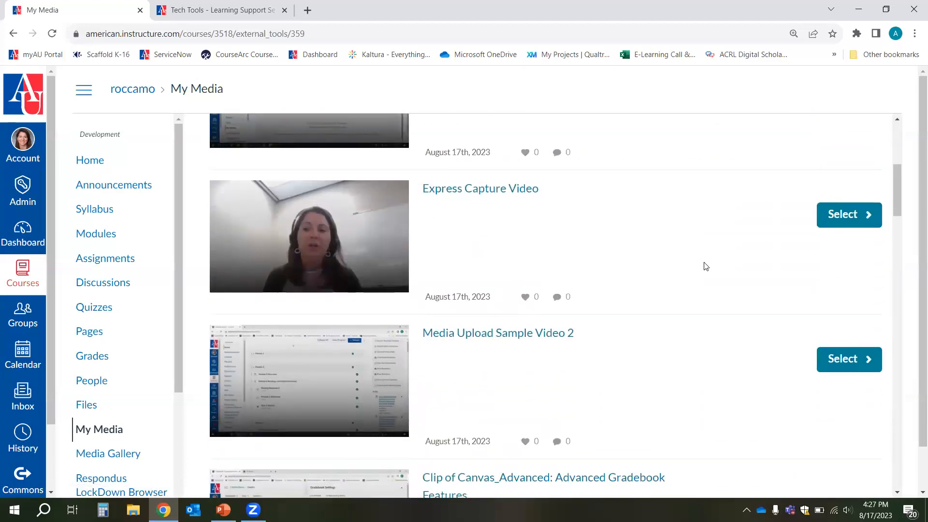
scroll(707, 265, up, 3)
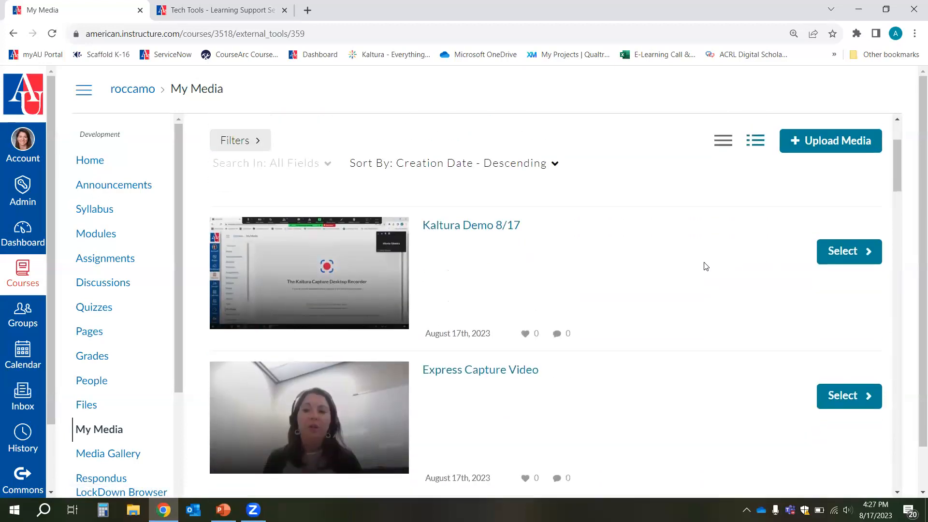
click(854, 257)
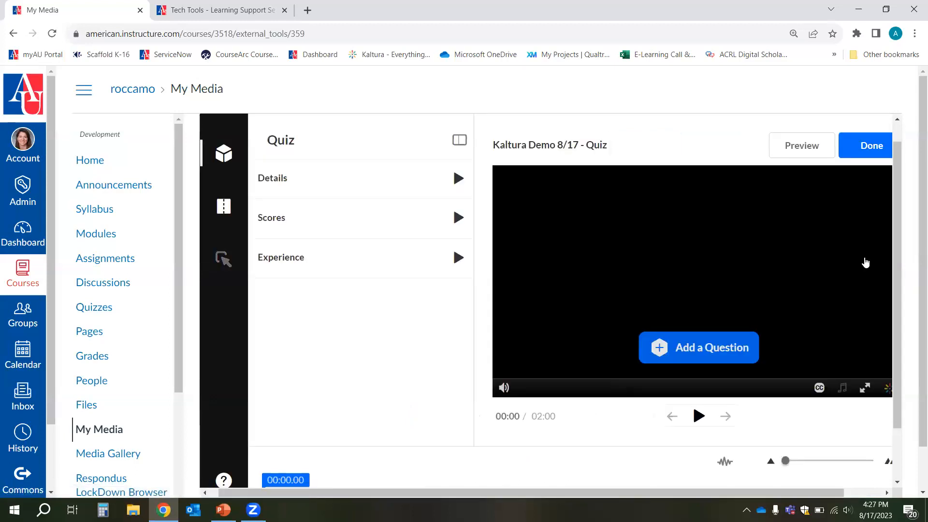
- Look over the quiz editor and play the start of the video, pausing at about 8 and 20 seconds
scroll(865, 262, down, 2)
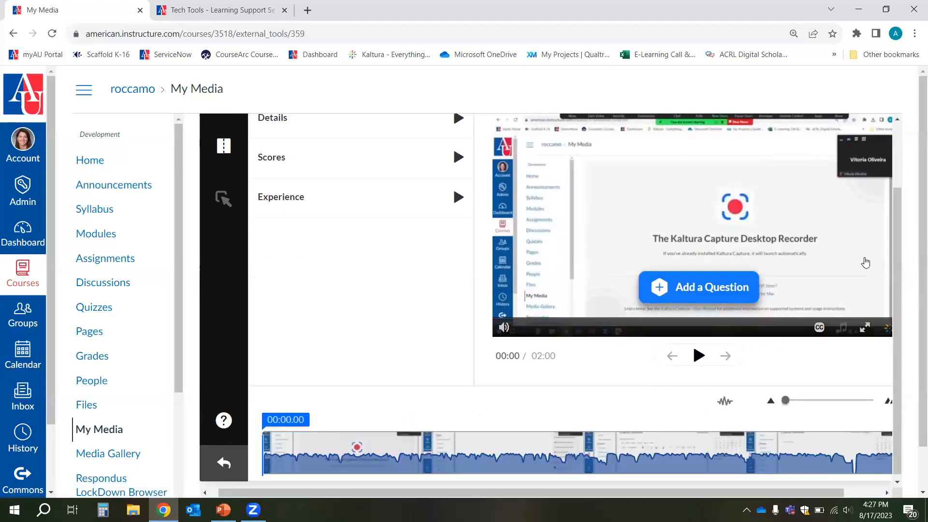
scroll(866, 263, up, 2)
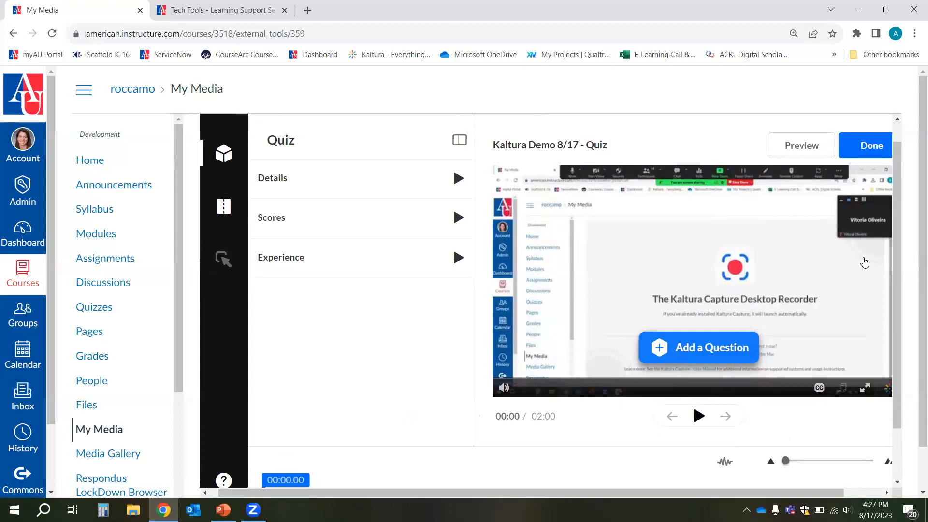
scroll(865, 263, down, 2)
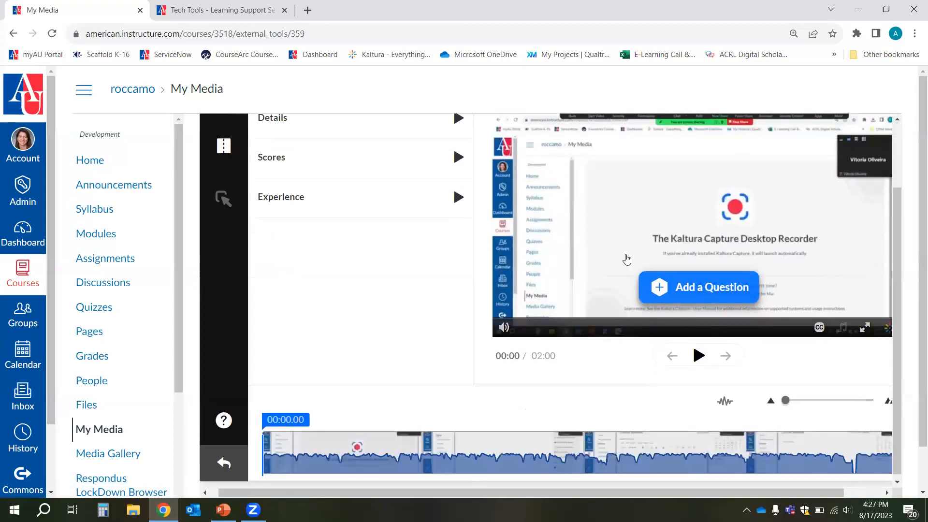
click(699, 356)
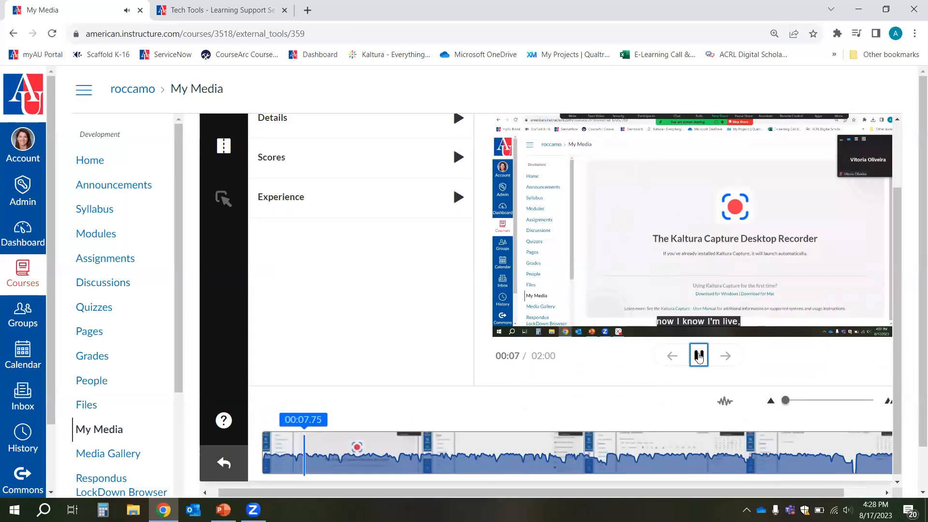
click(699, 357)
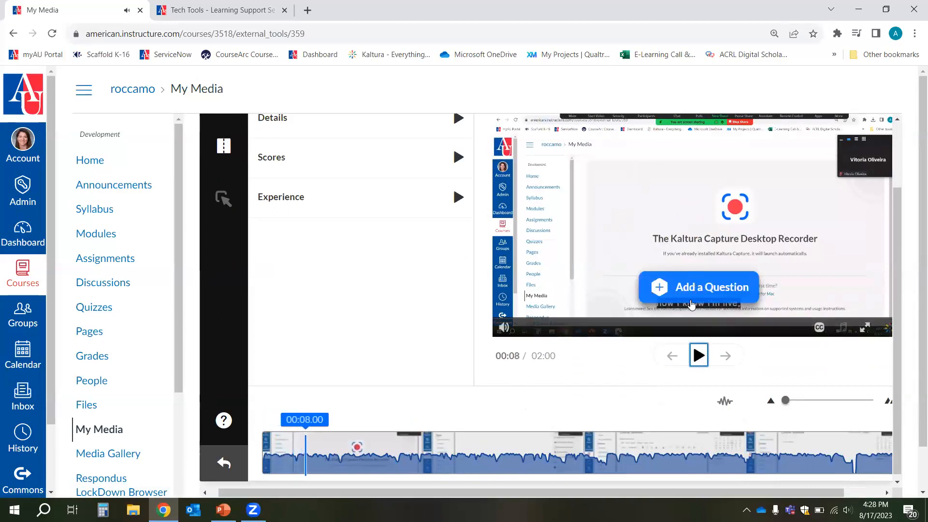
click(698, 356)
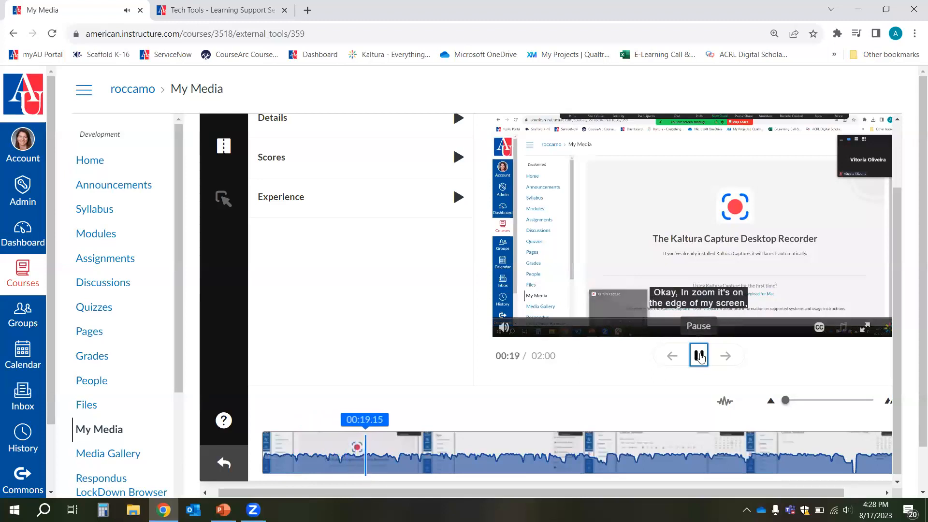
click(699, 355)
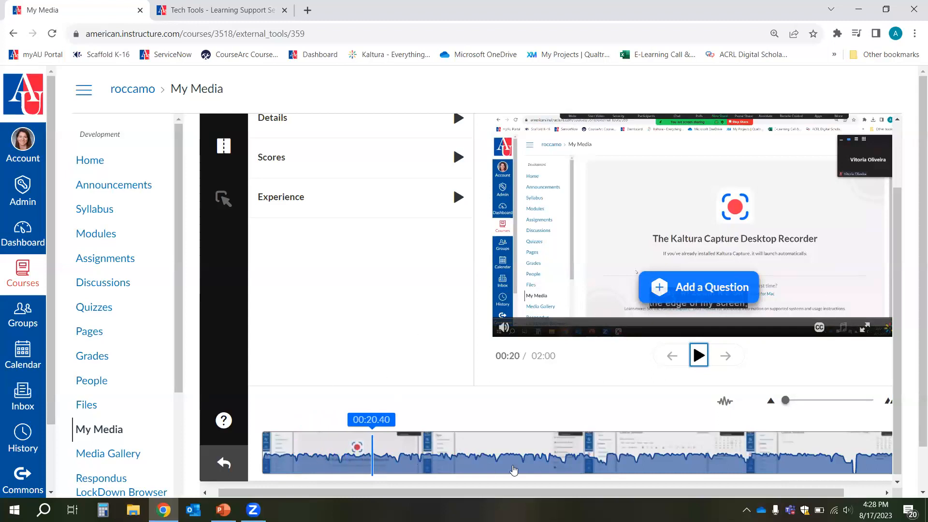
- Add a multiple-choice question at 00:45.65 in the video, asking "what color is the sky?"
click(456, 457)
click(541, 459)
click(674, 462)
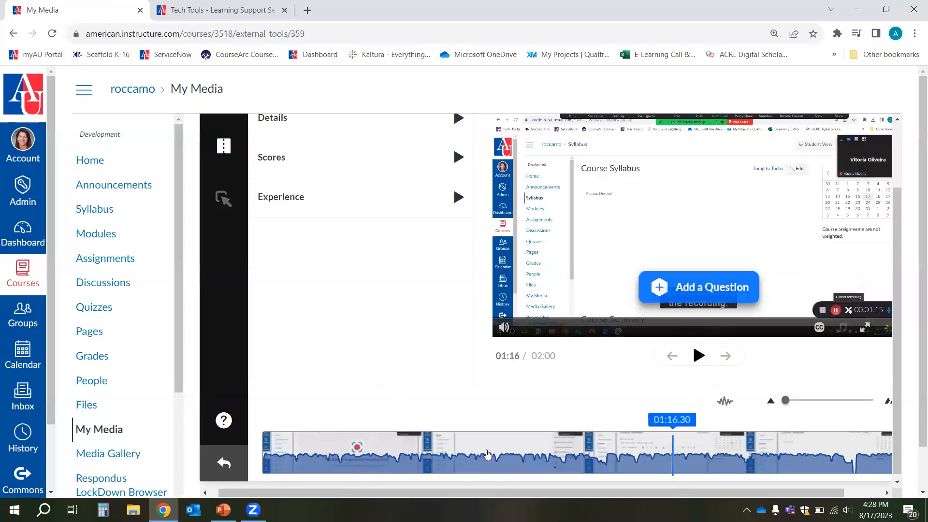
click(461, 455)
click(508, 456)
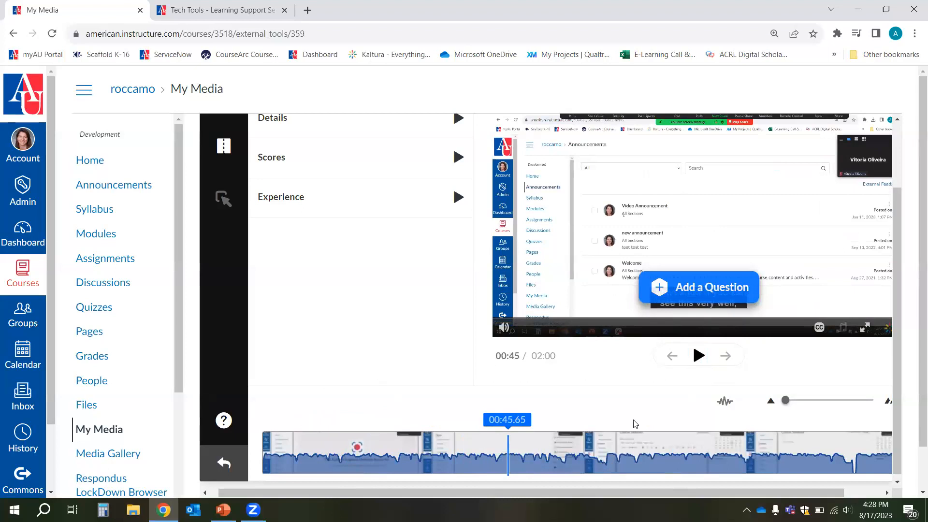
click(709, 291)
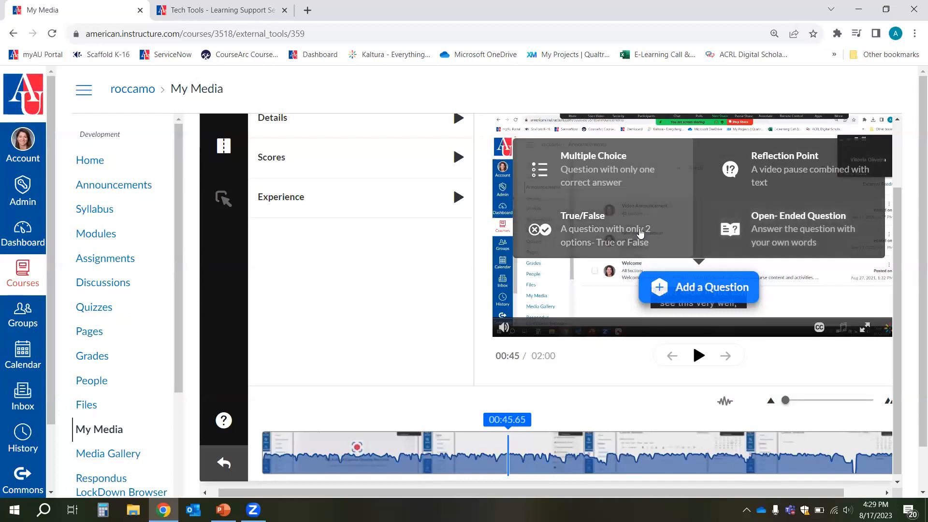
click(595, 156)
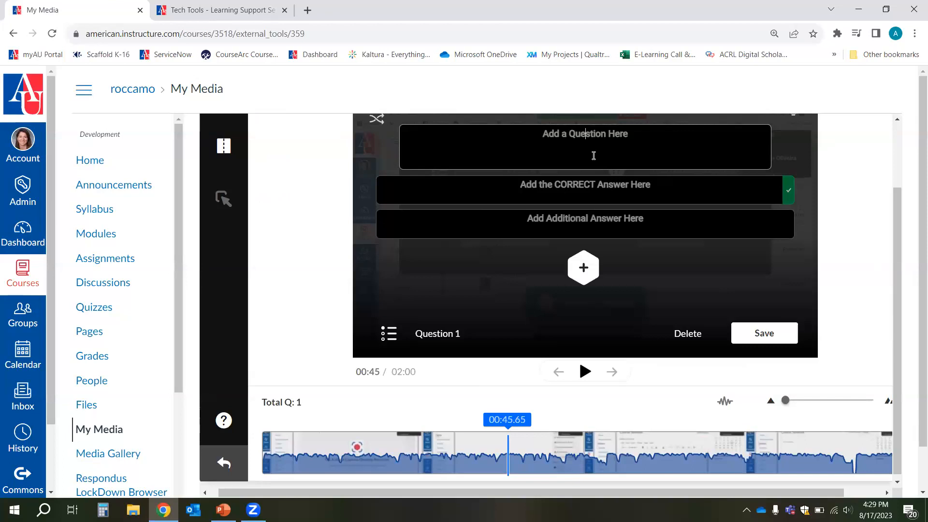
text(what col)
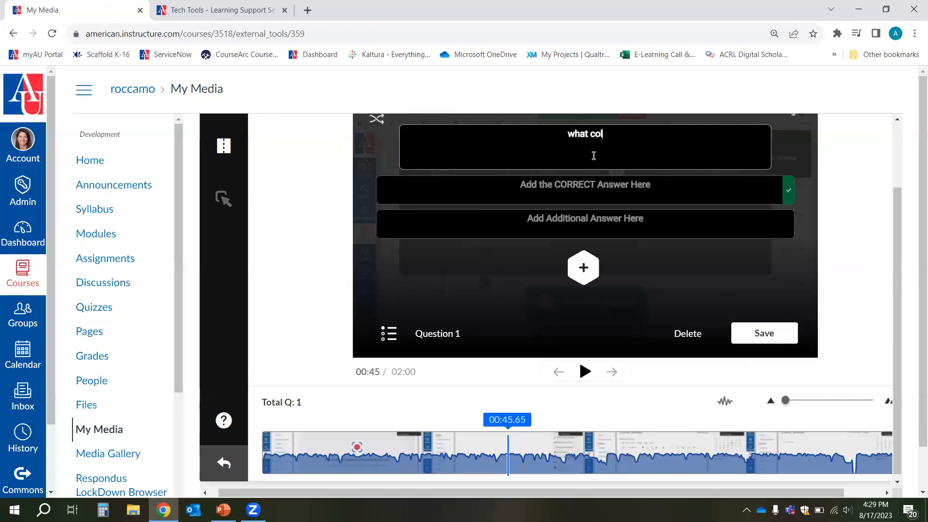
text(or is the sky?)
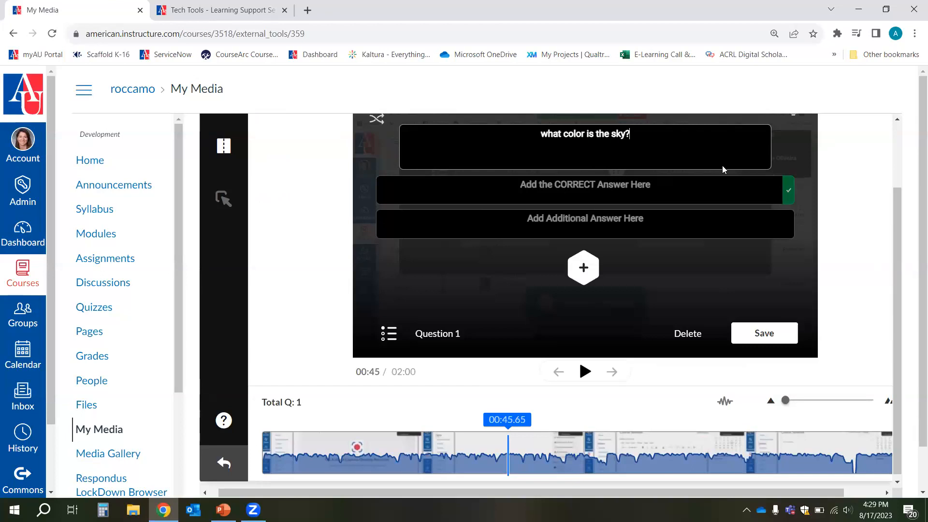
- Enter blue as the correct answer and red, purple and green as additional answers, and save the question
click(673, 189)
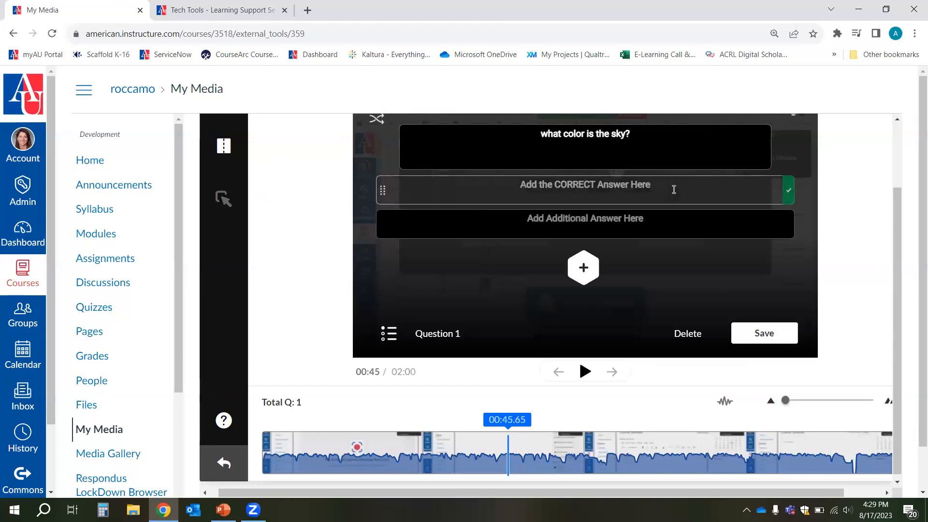
text(blue)
click(634, 224)
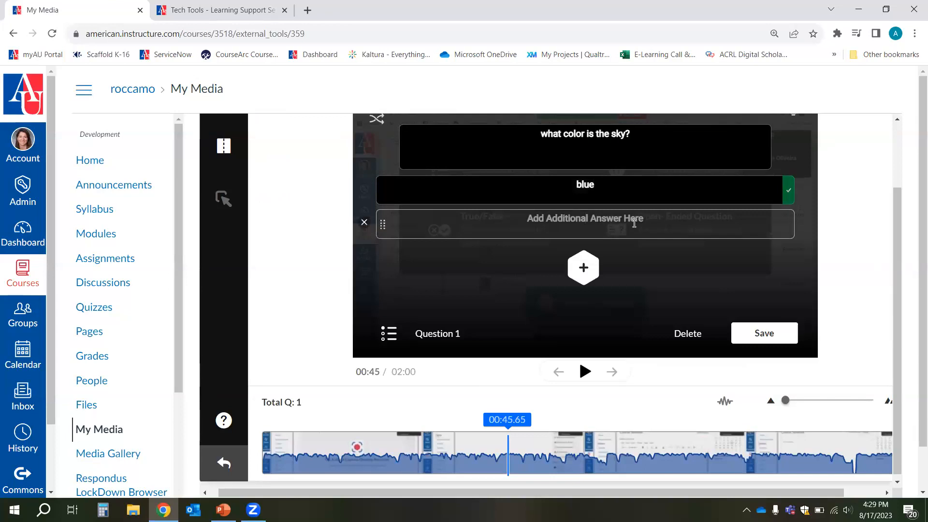
text(red)
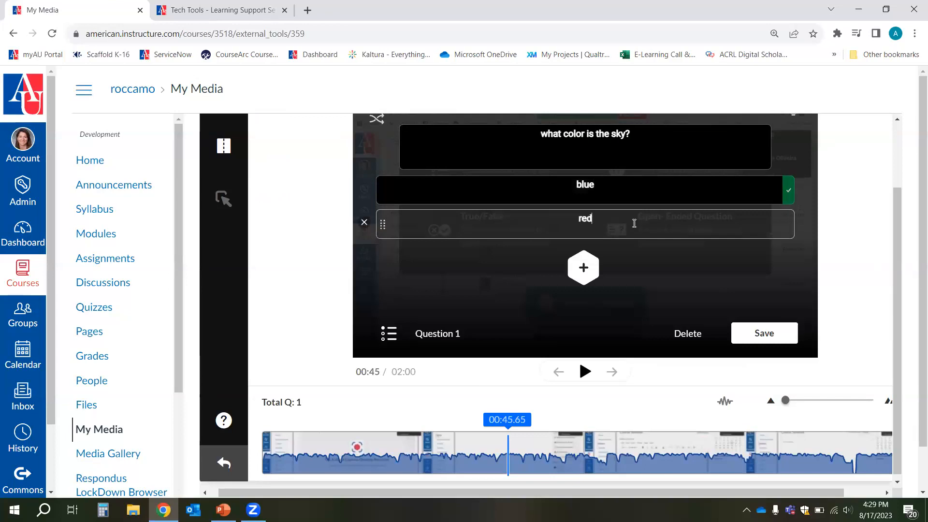
click(586, 271)
text(pur)
key(BackSpace)
text(urple)
click(594, 300)
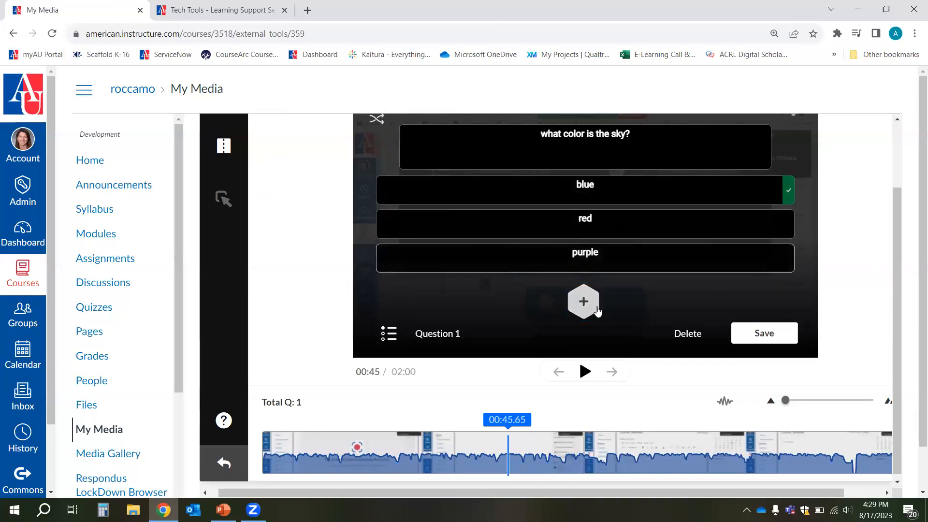
text(green)
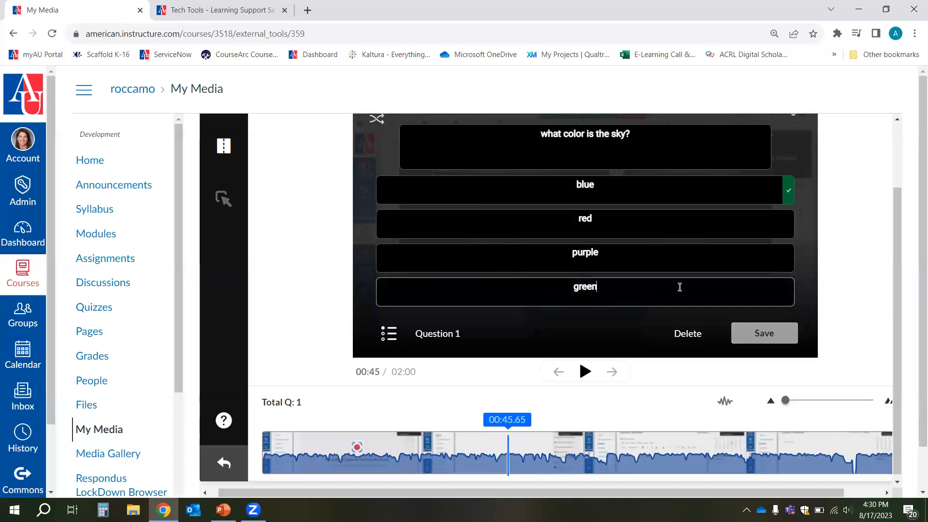
click(782, 340)
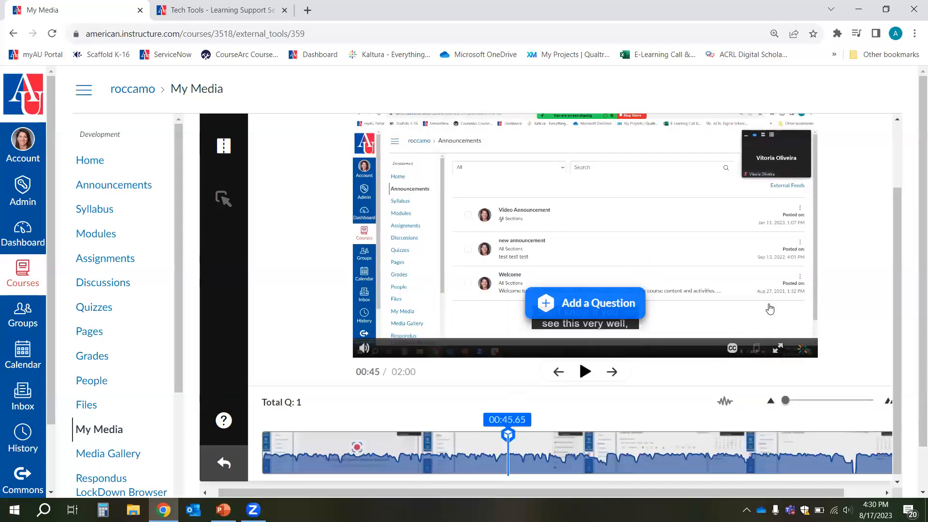
- Add a true/false question at 01:25.56 reading "True or false the sky is brown", mark False as correct and save it
mouse_move(516, 440)
click(577, 448)
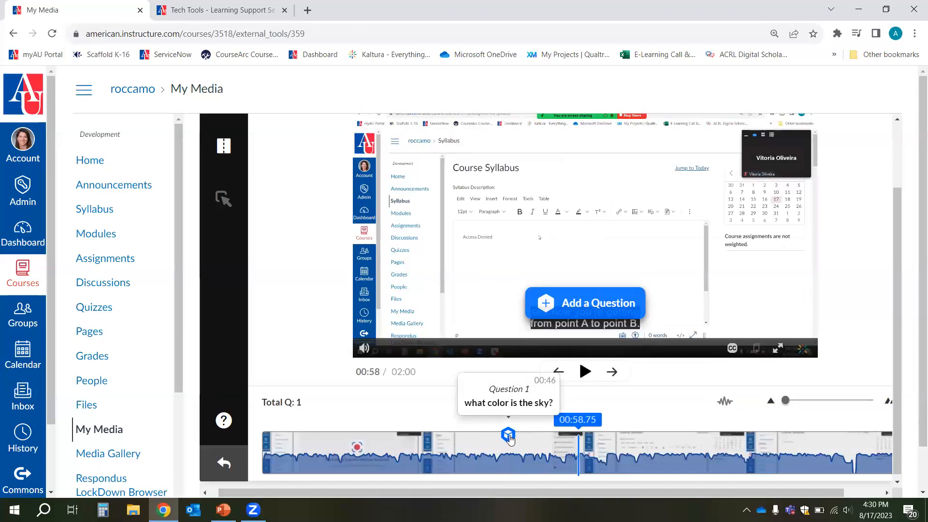
click(722, 455)
click(600, 308)
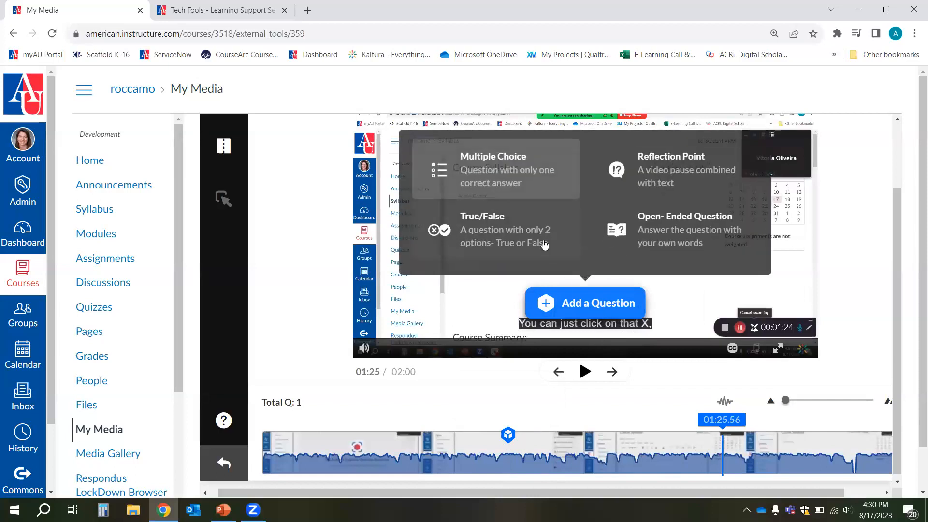
click(533, 233)
text(True or false the sky is brown)
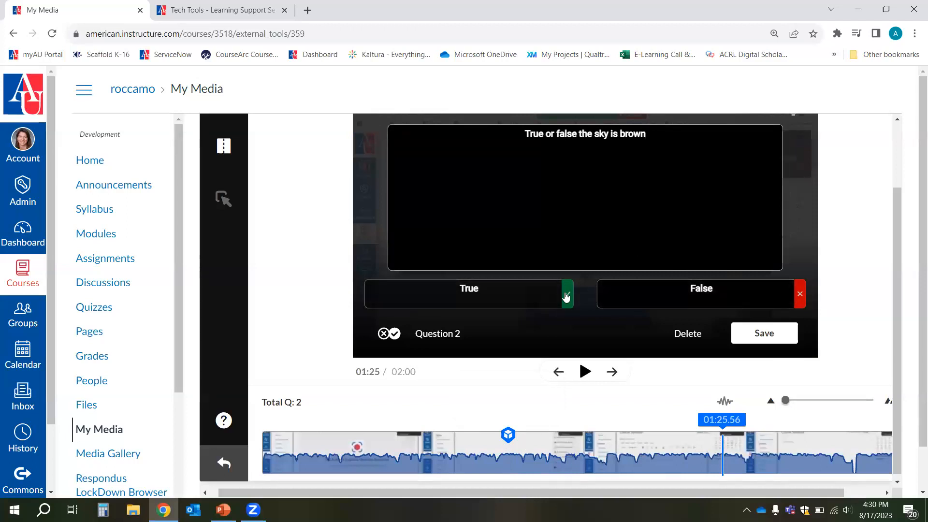
click(800, 296)
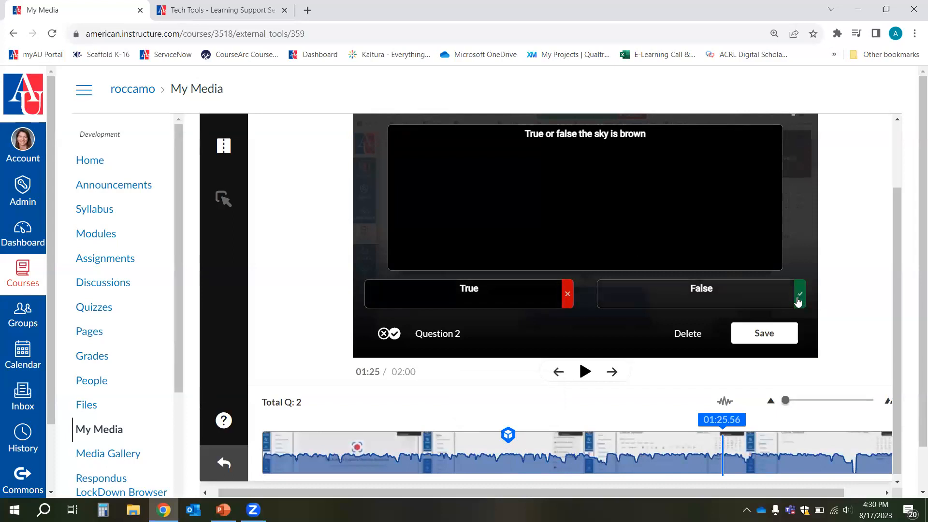
click(766, 336)
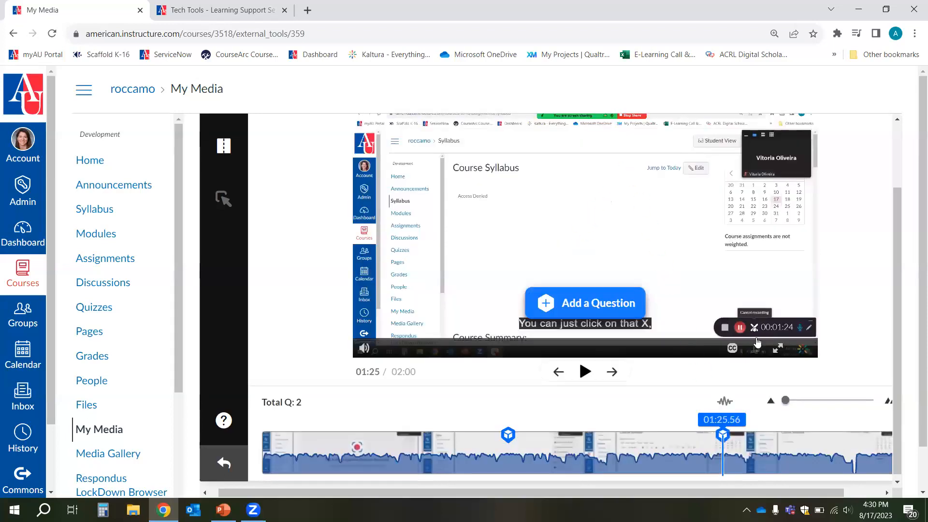
- Add and save an open-ended question at 01:49.04 asking "what is your favorite color?"
drag(757, 492, 798, 491)
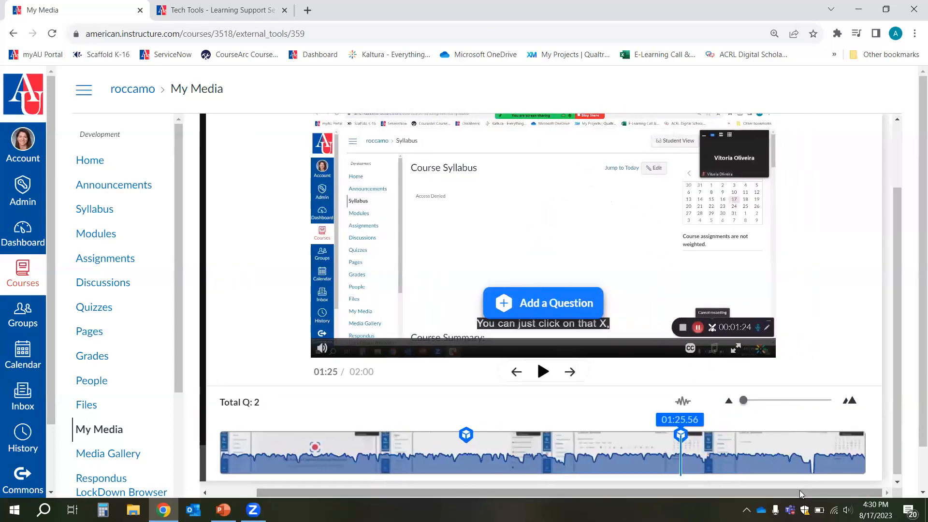
click(806, 466)
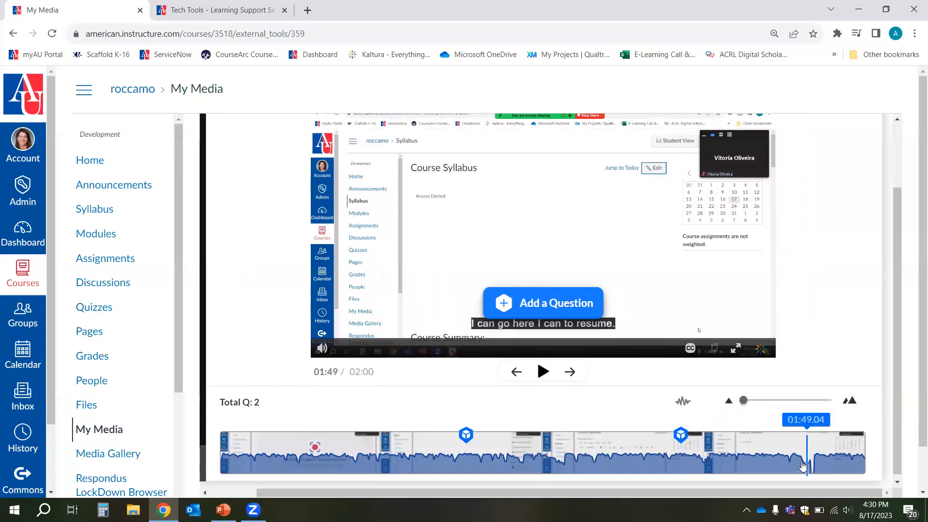
click(569, 303)
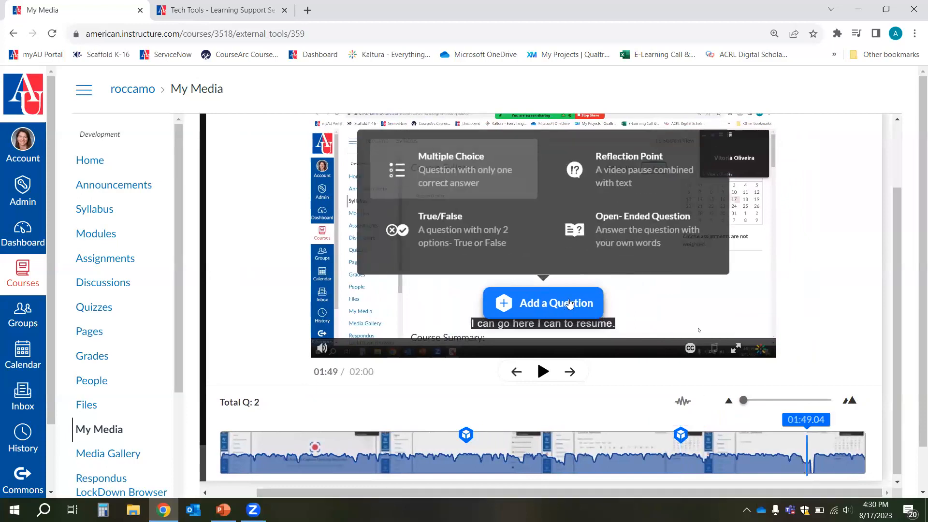
click(637, 228)
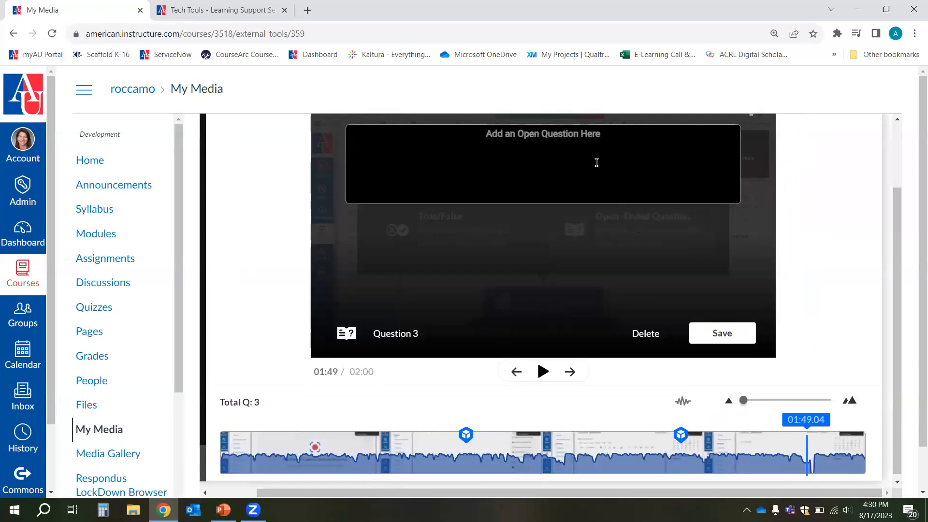
text(what is your f)
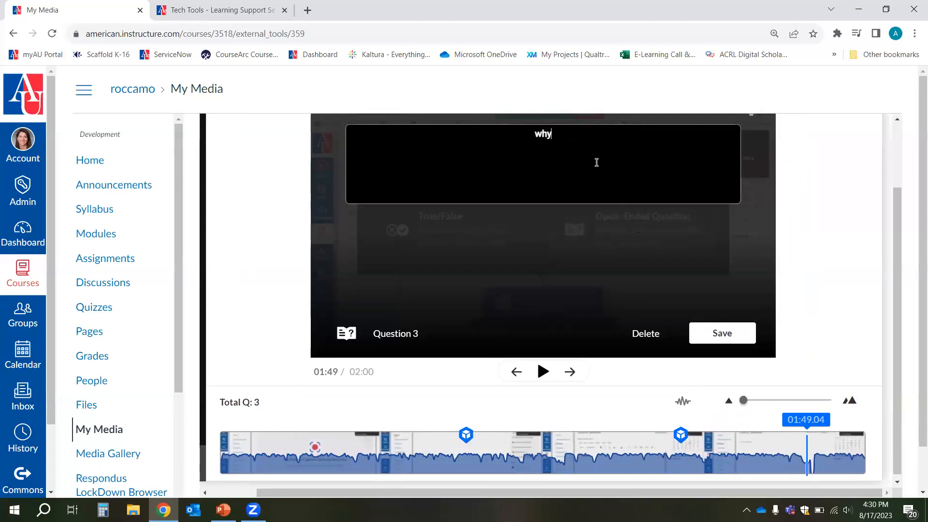
text(avorite color?)
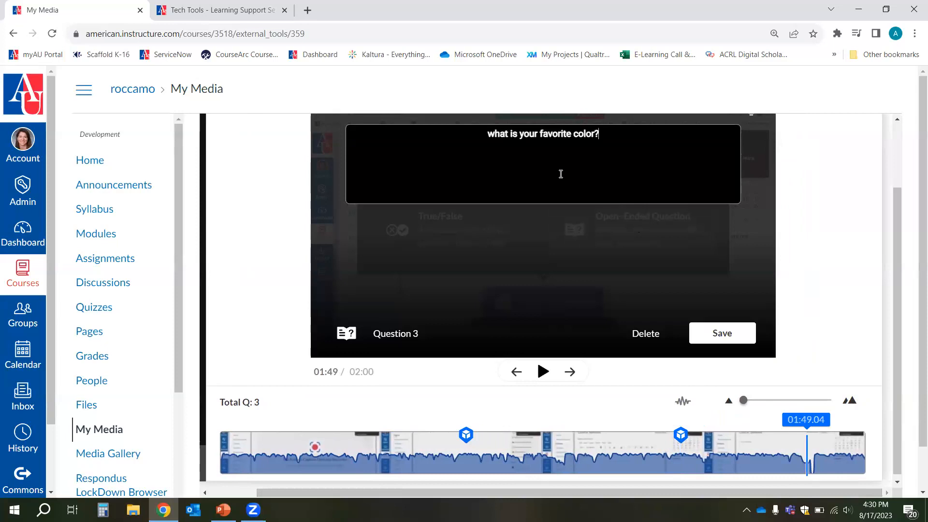
click(721, 333)
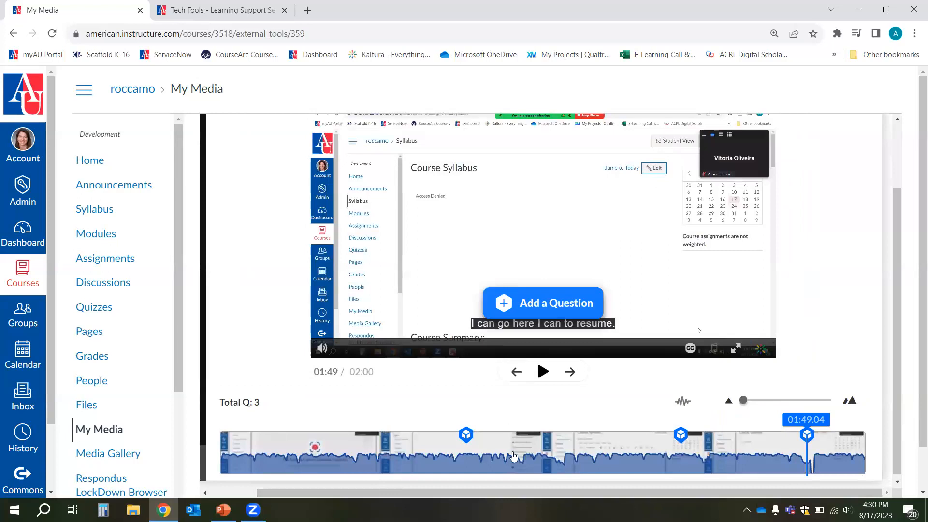
- Check the question markers on the timeline and finish editing the Kaltura Demo 8/17 quiz
mouse_move(809, 436)
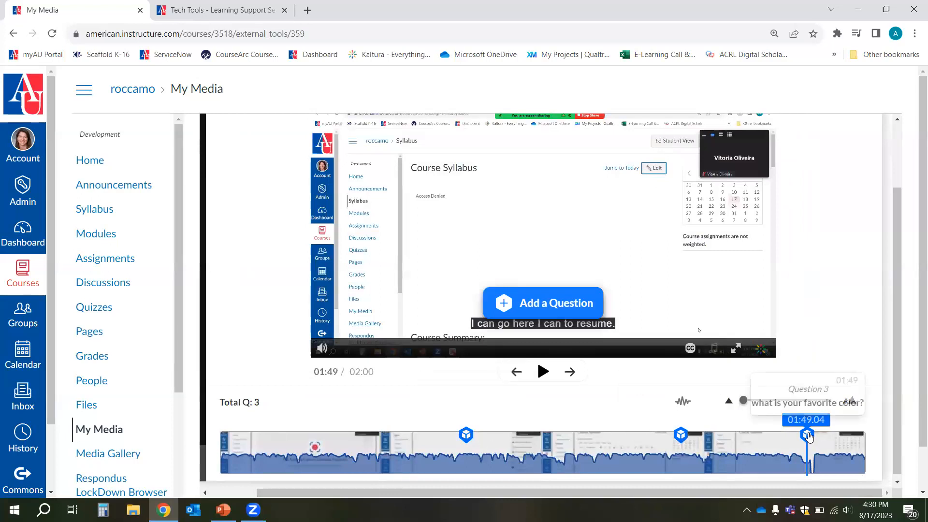
mouse_move(463, 436)
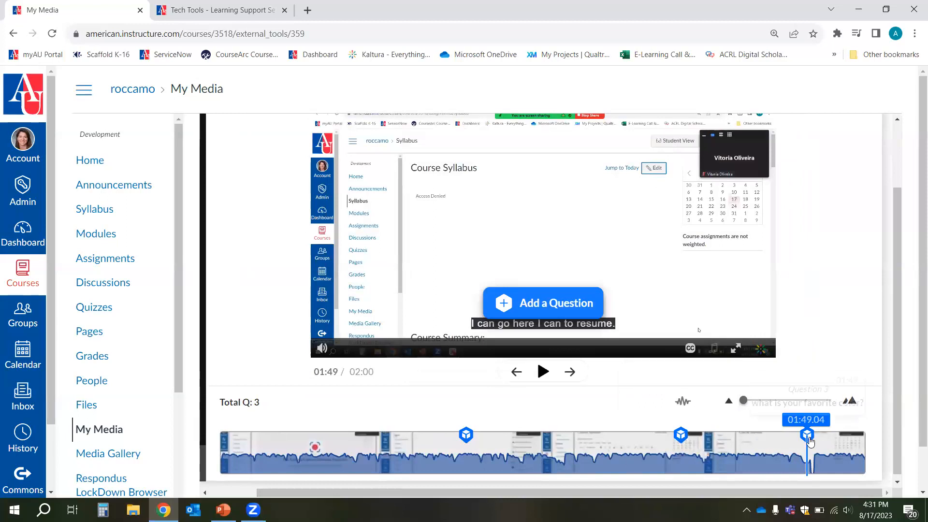
scroll(806, 376, up, 2)
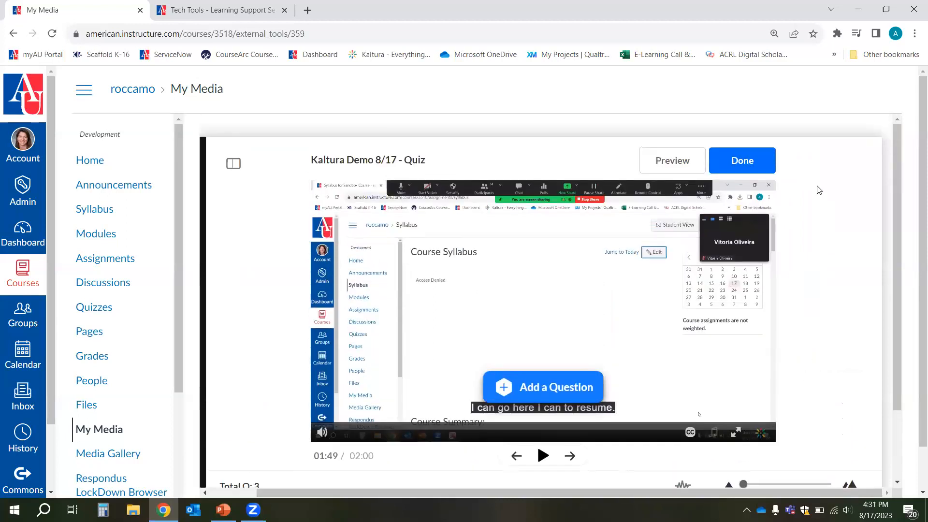
click(744, 165)
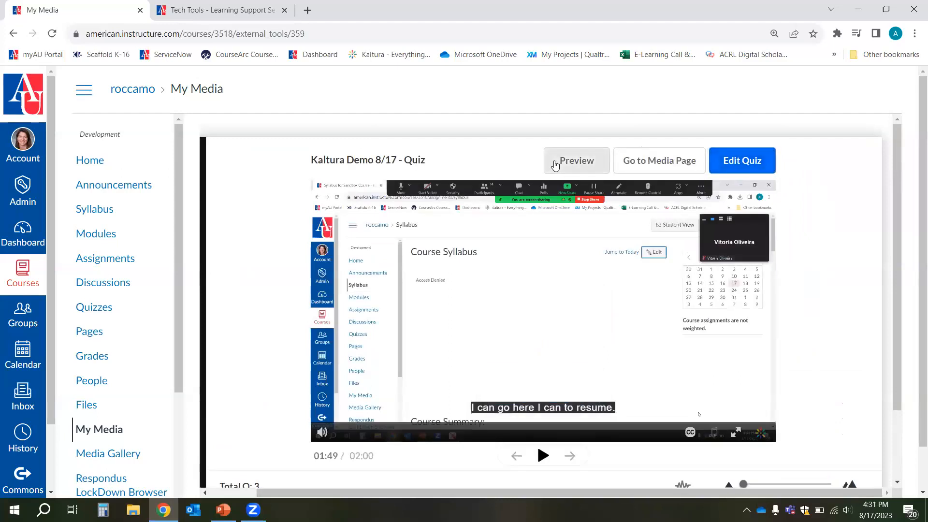
- Preview the Kaltura Demo 8/17 quiz, continue past its welcome page and mute the playback
click(585, 162)
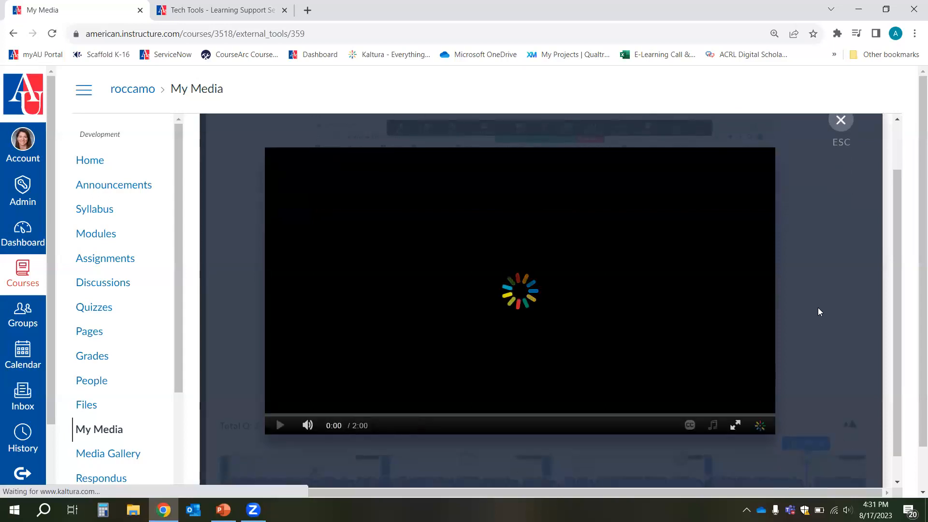
click(526, 280)
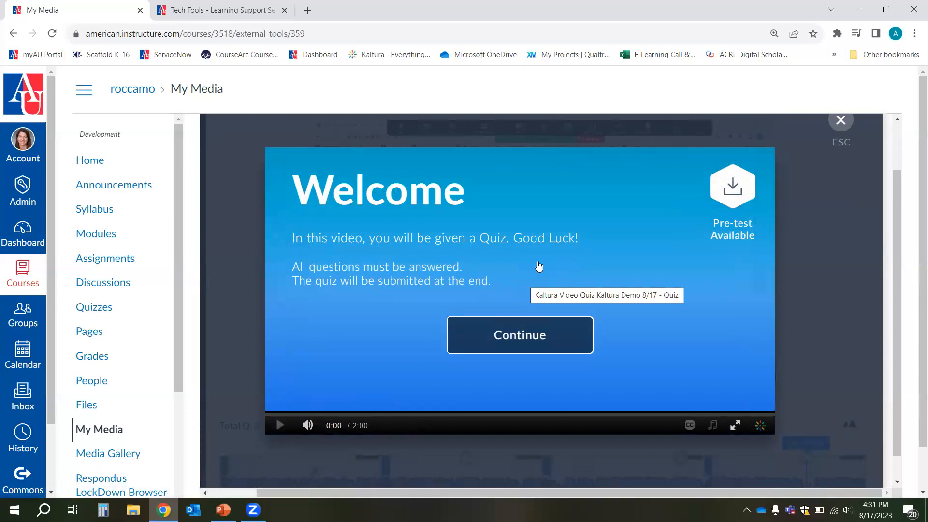
click(517, 337)
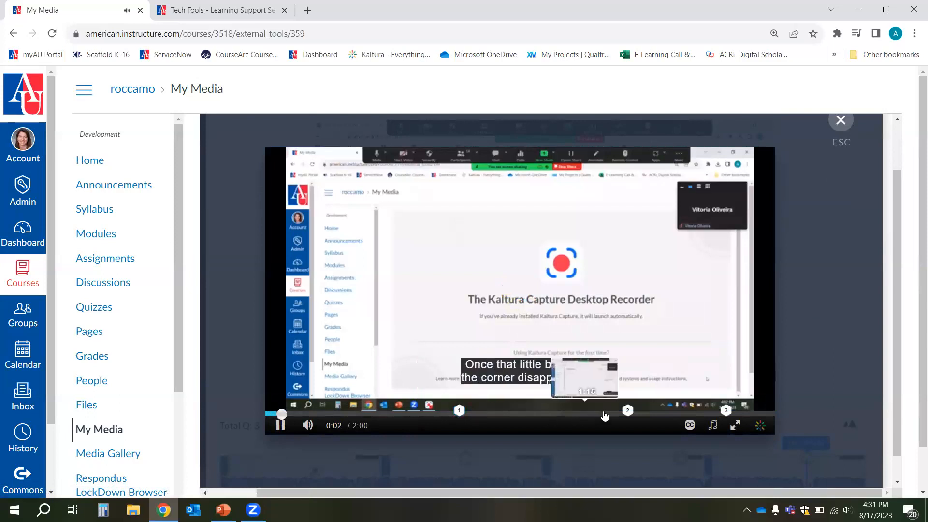
click(307, 425)
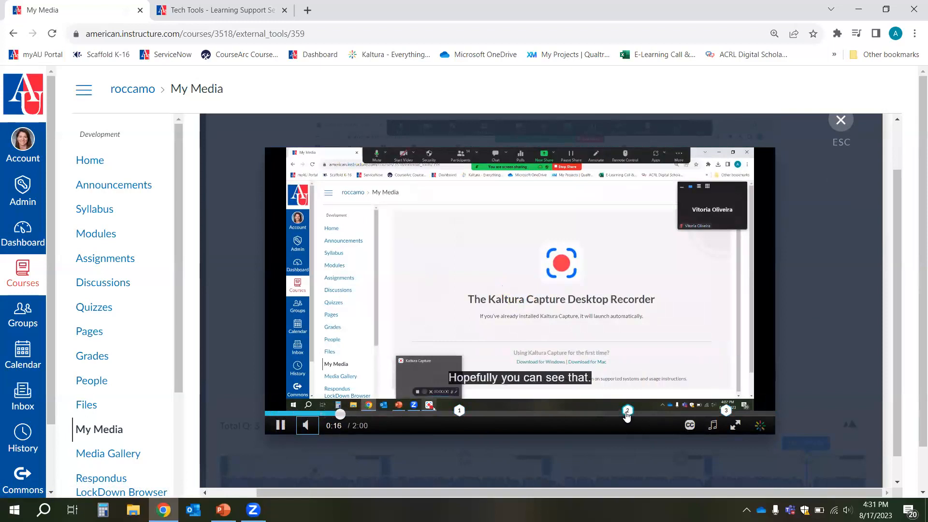
- Skip ahead to the first question and submit blue as the color of the sky
click(454, 416)
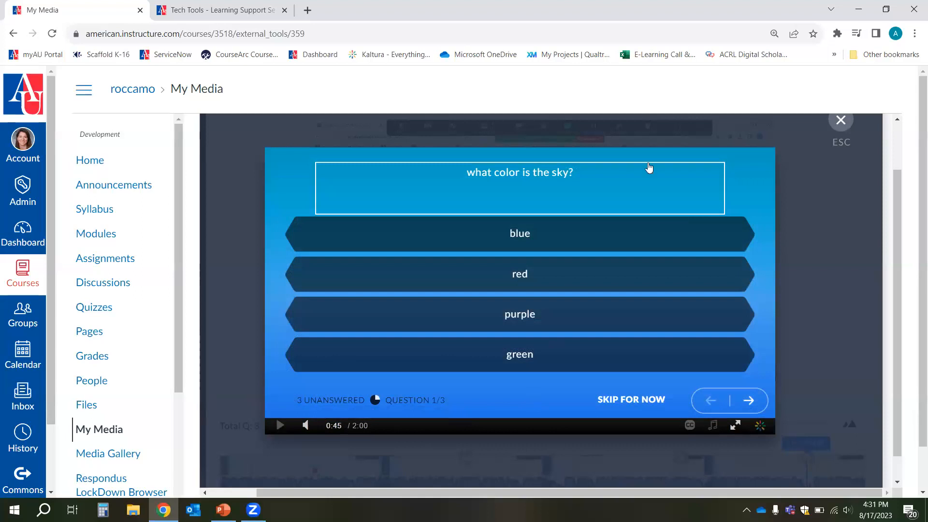
click(598, 236)
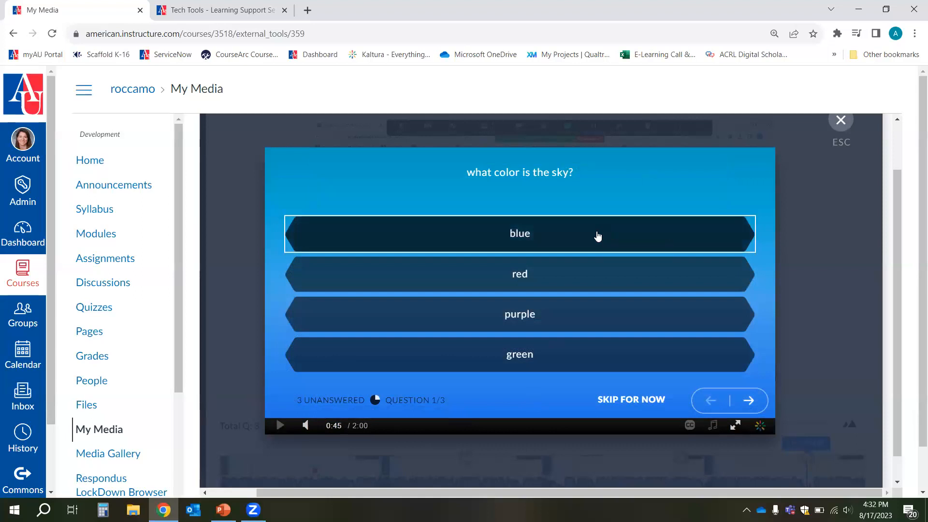
click(740, 234)
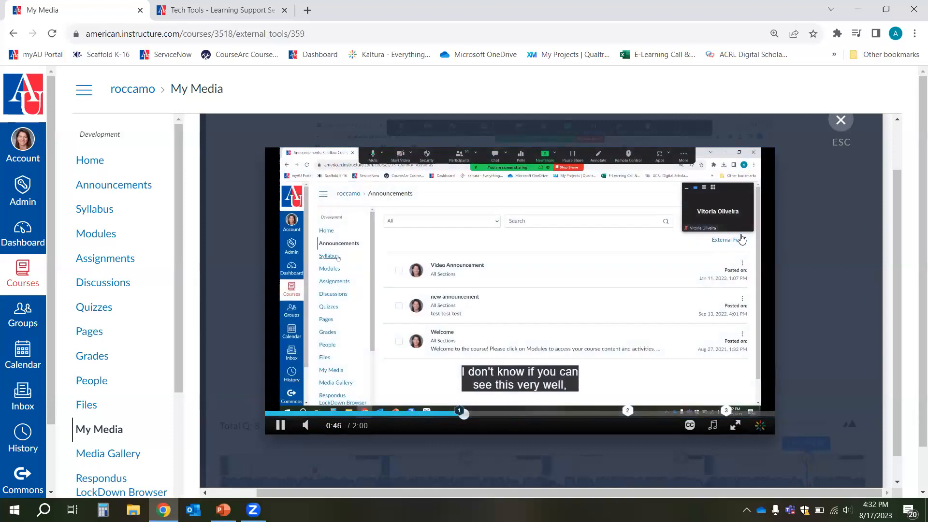
- Skip ahead to the second question and answer False to the statement that the sky is brown
click(615, 414)
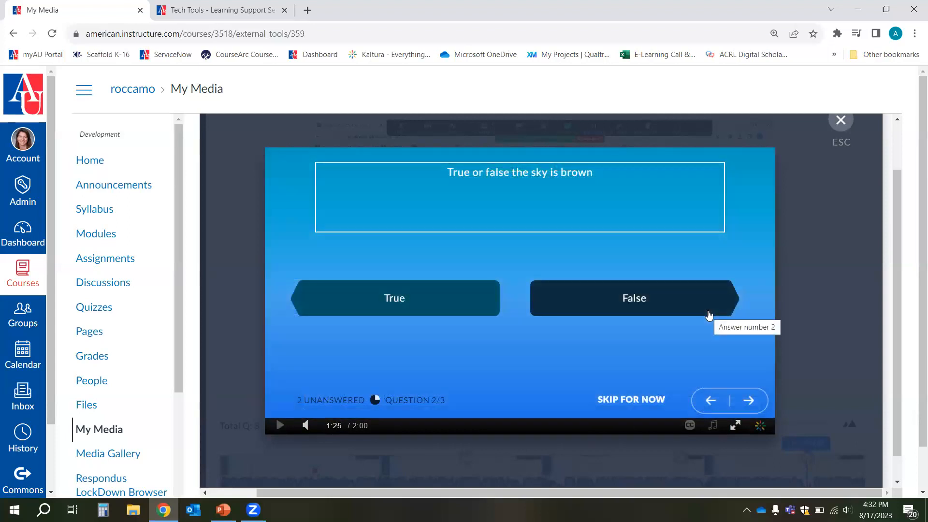
click(622, 309)
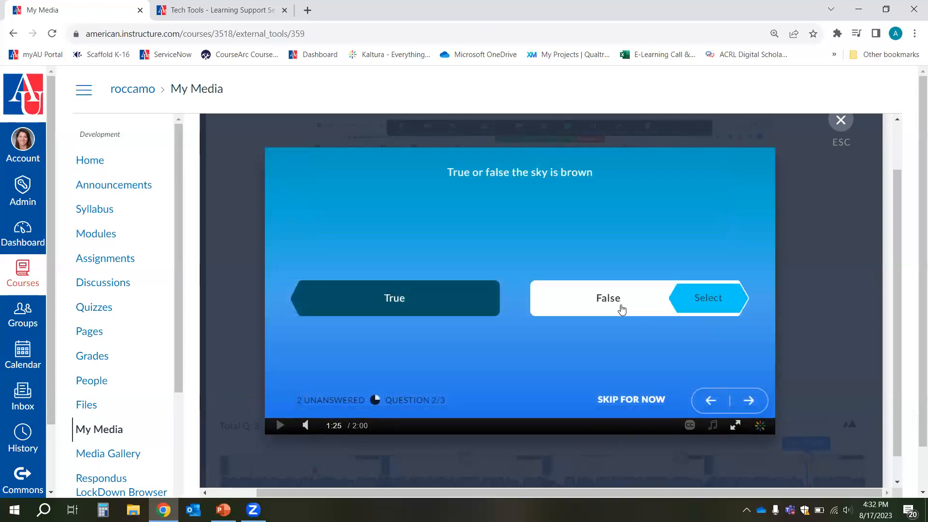
click(693, 298)
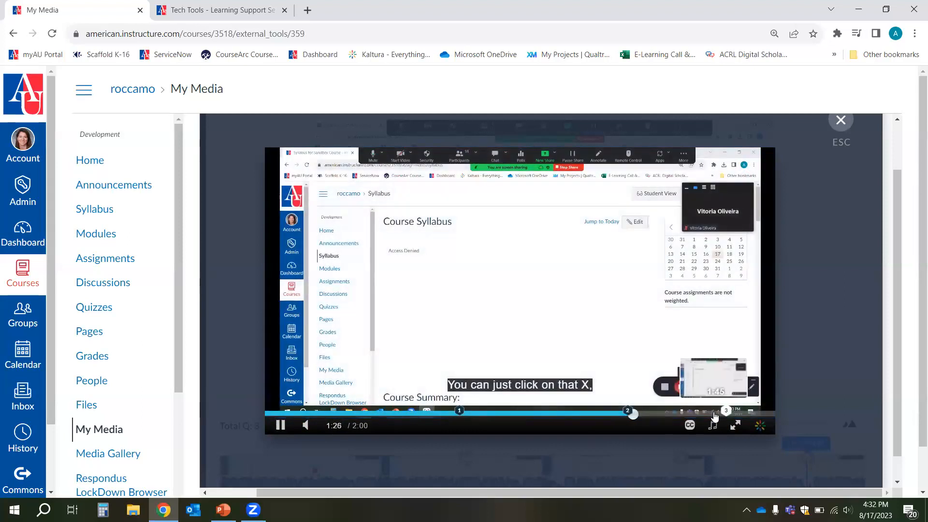
- Skip to the third question, save "blah blah blah" as its answer, and submit the quiz at the end of the video
click(715, 415)
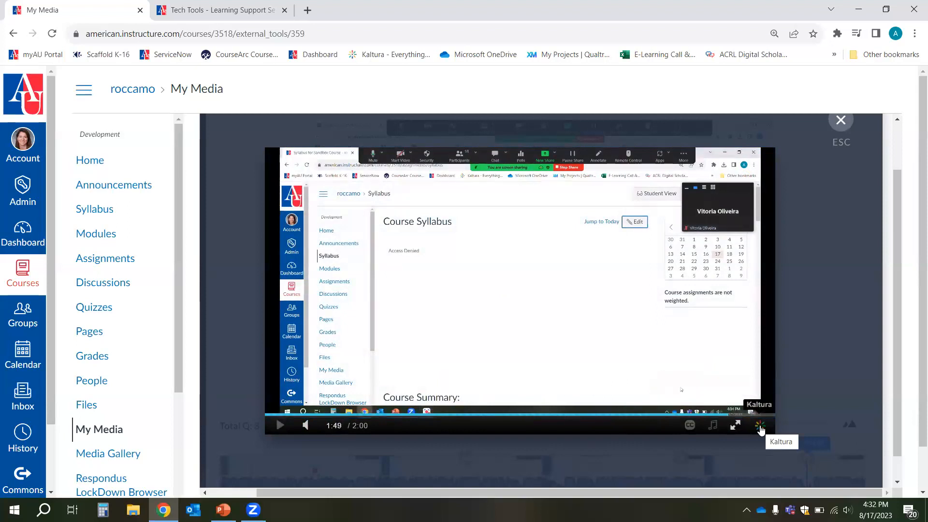
text(blah blah blah)
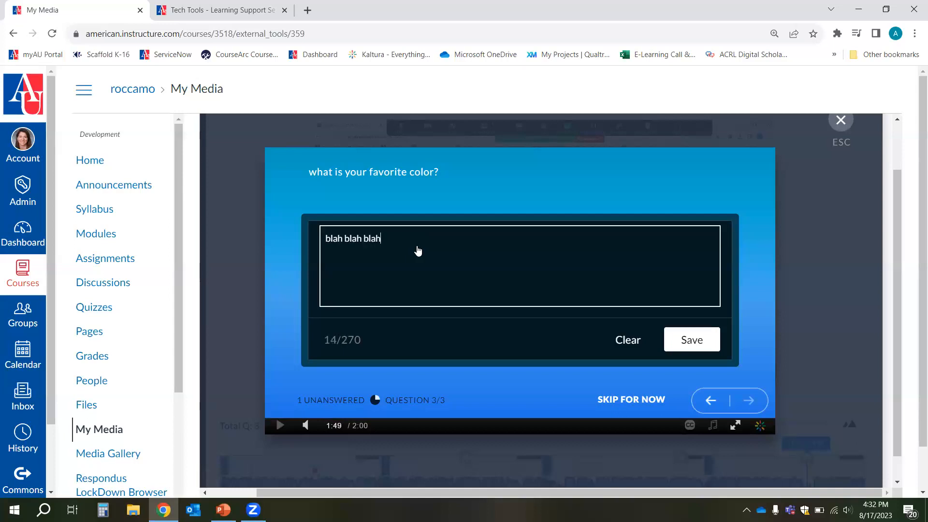
click(694, 341)
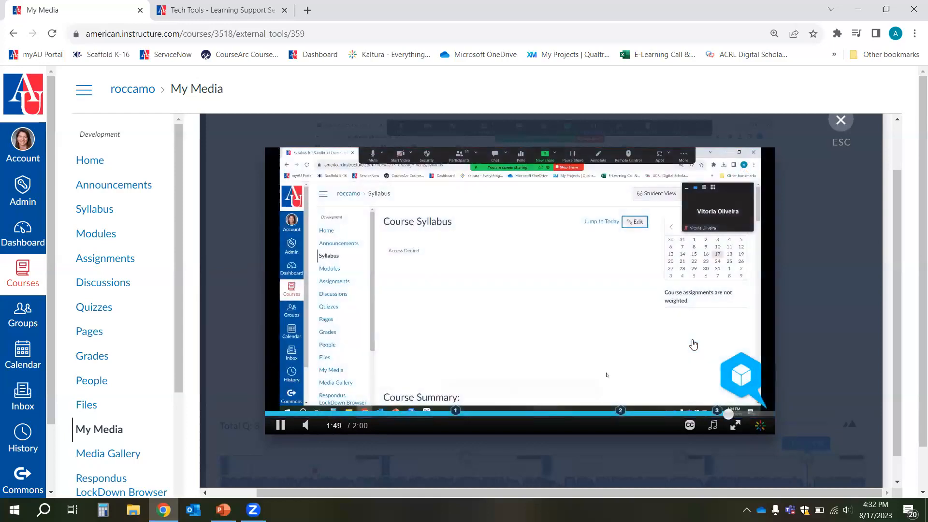
click(770, 415)
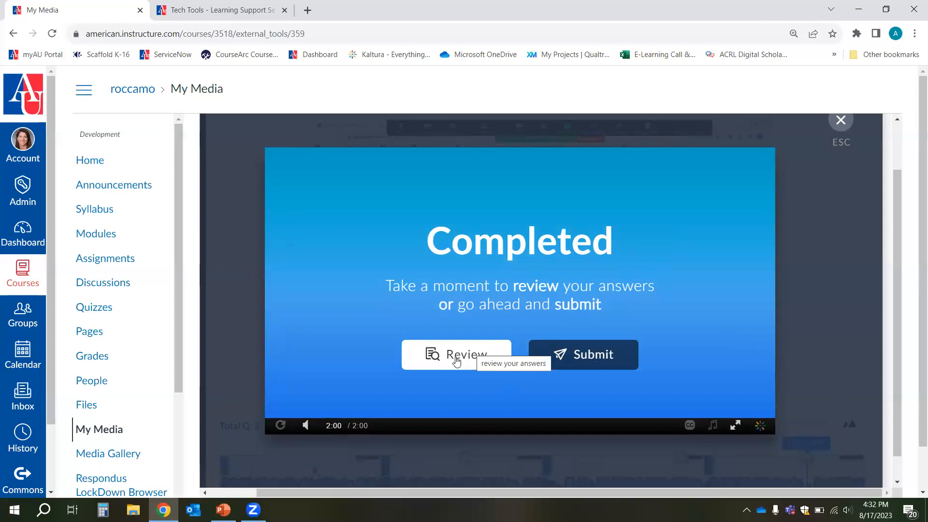
click(585, 357)
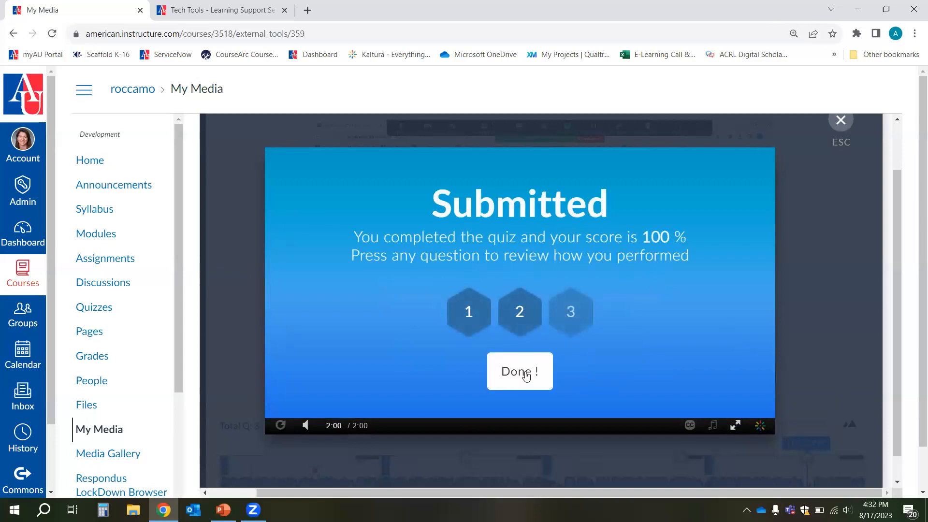
- Review the submitted and correct answers for questions 1 and 2, and finish the quiz review
click(471, 312)
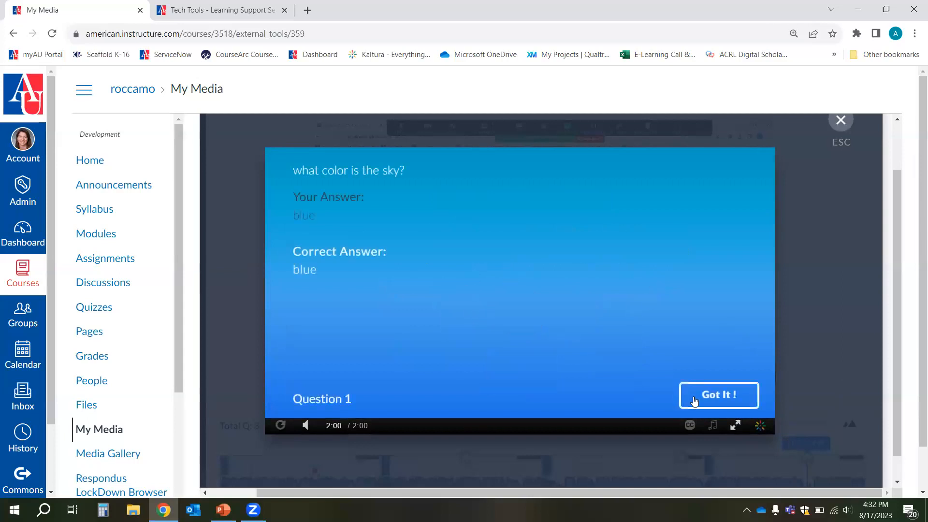
click(732, 404)
click(518, 301)
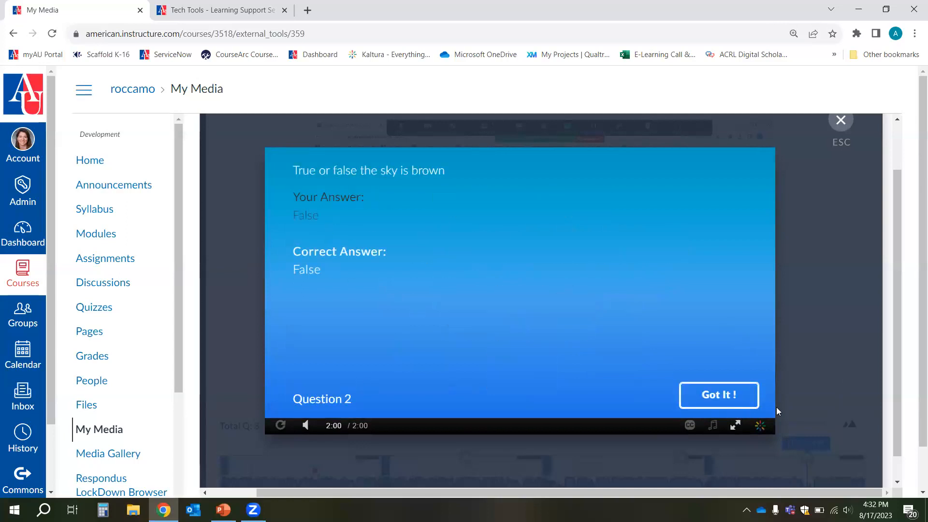
click(720, 396)
click(534, 372)
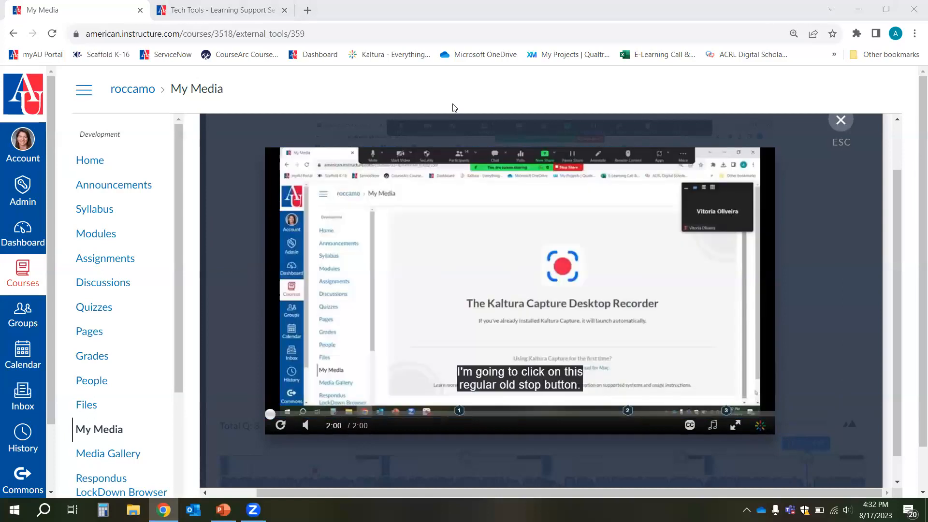
- Close the quiz preview and check the question markers on the quiz timeline
mouse_move(516, 349)
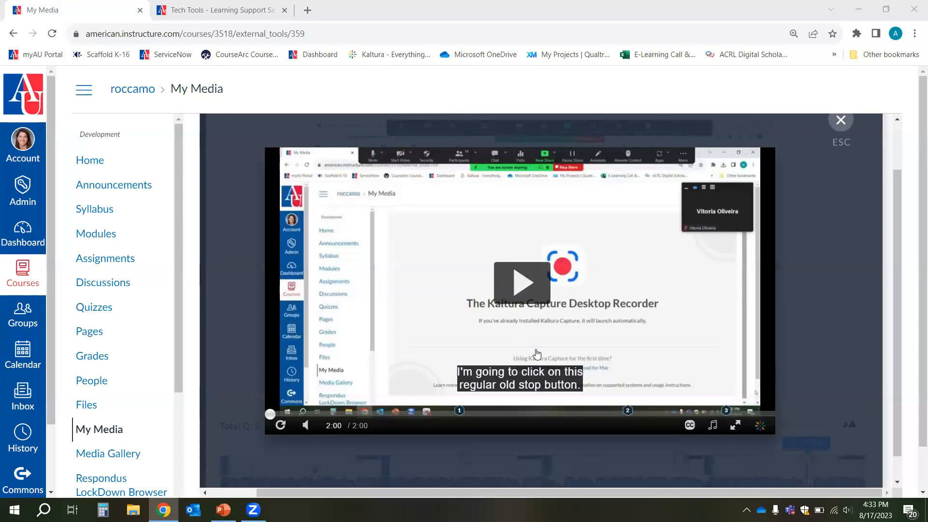
scroll(537, 354, down, 3)
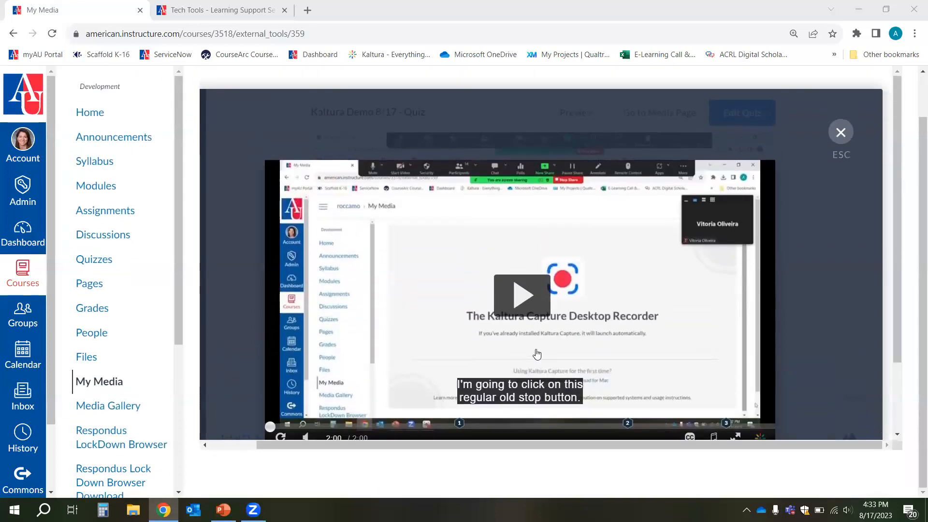
scroll(537, 354, up, 2)
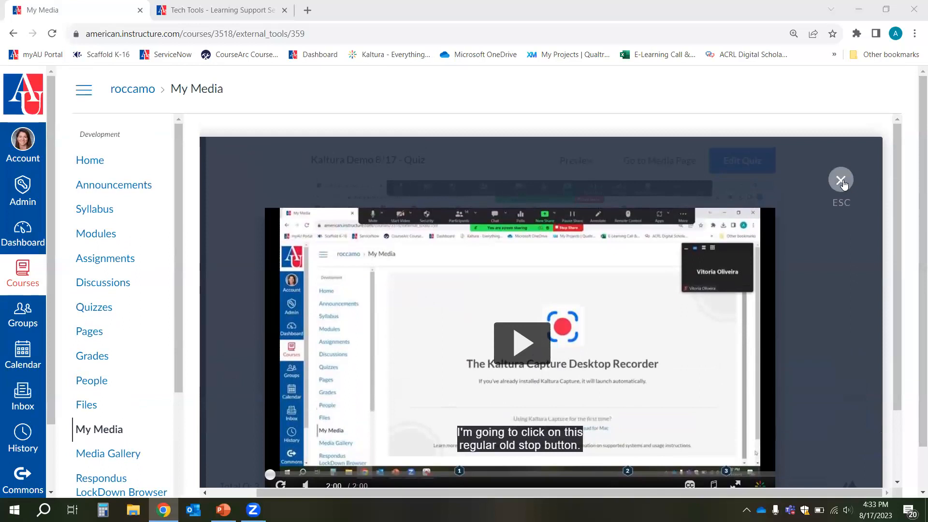
click(842, 181)
scroll(251, 275, down, 2)
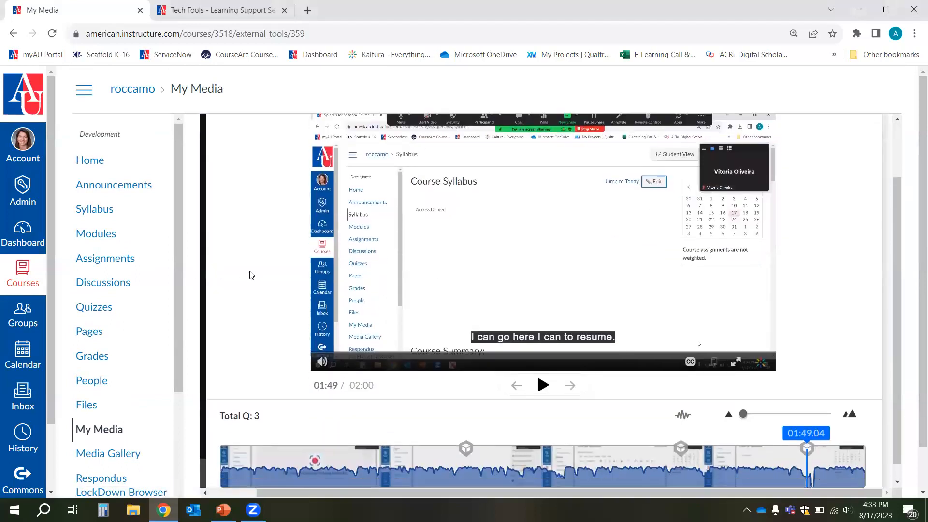
scroll(251, 275, down, 1)
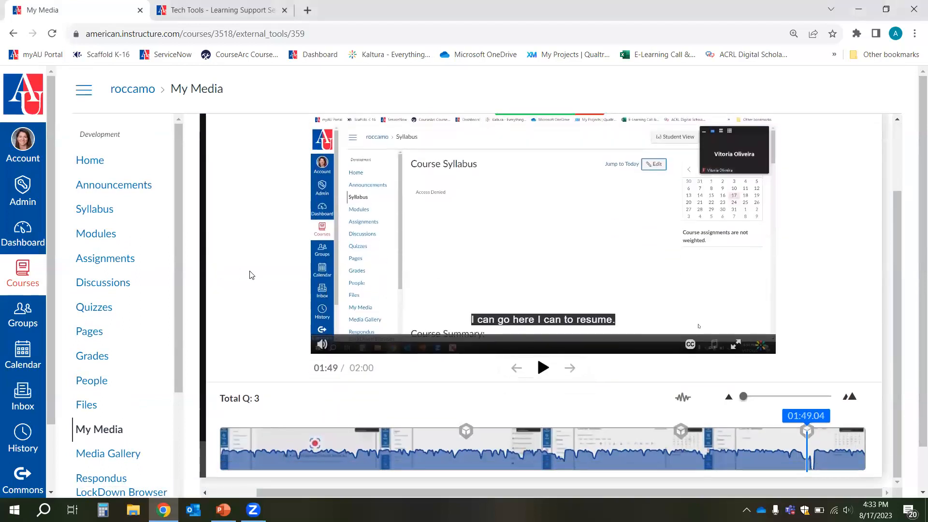
scroll(251, 275, up, 4)
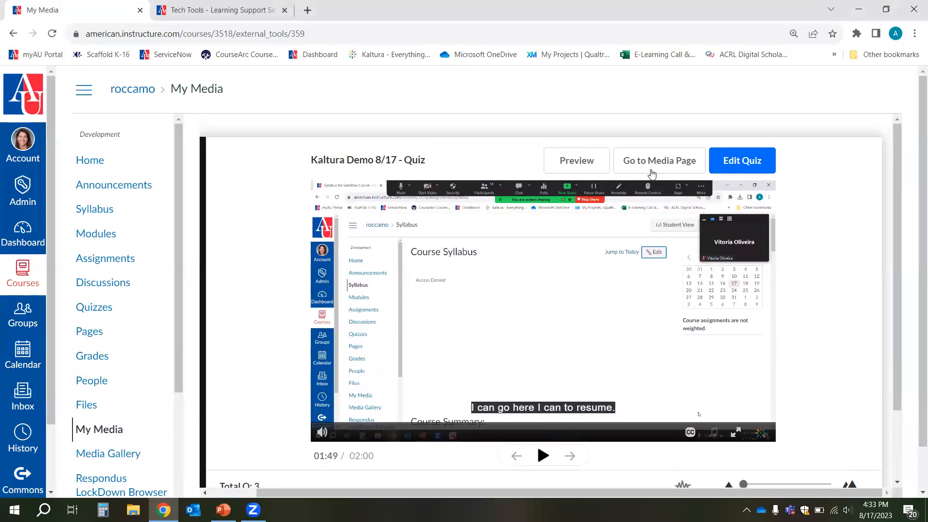
- Go to the media page of the Kaltura Demo 8/17 quiz and look below the video
click(652, 173)
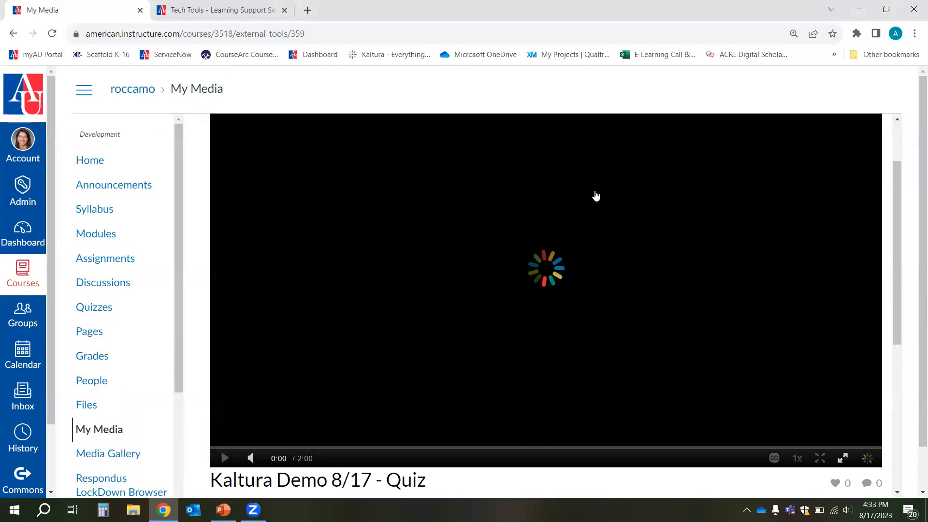
scroll(598, 207, down, 6)
click(776, 270)
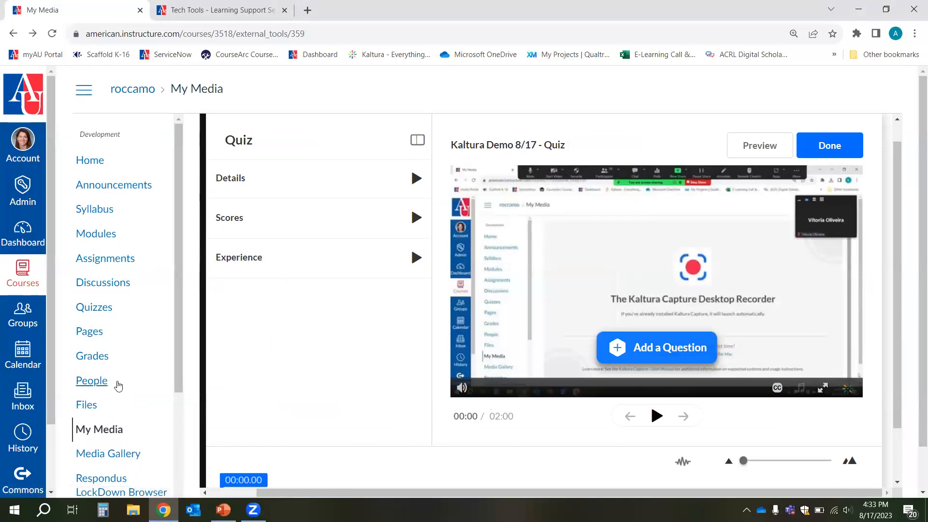
- Return to My Media and examine the Kaltura Demo 8/17 quiz entries alongside the original video
click(101, 430)
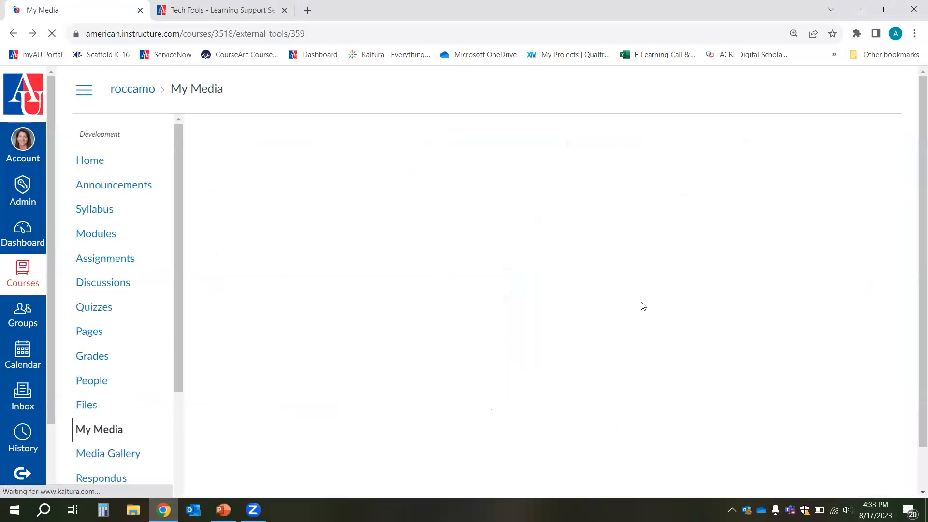
scroll(706, 279, down, 3)
scroll(707, 279, down, 1)
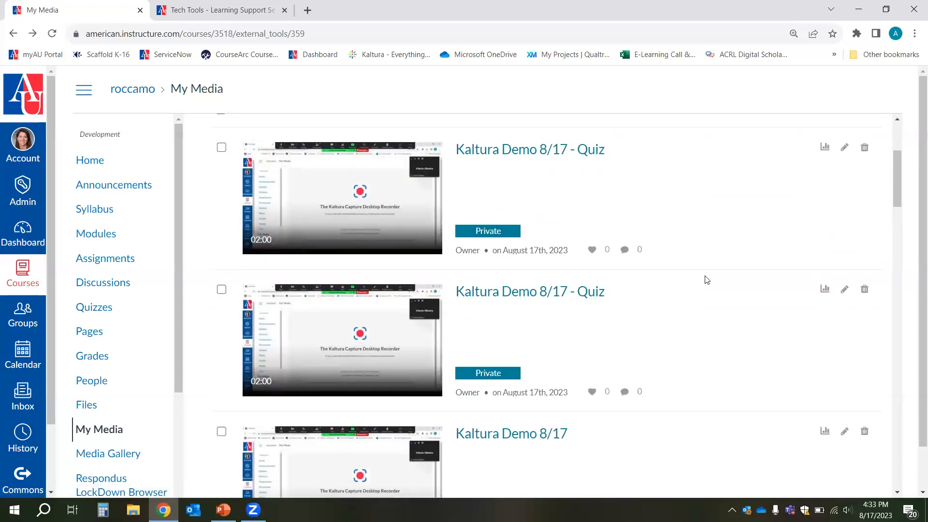
scroll(707, 279, down, 1)
scroll(707, 279, down, 1)
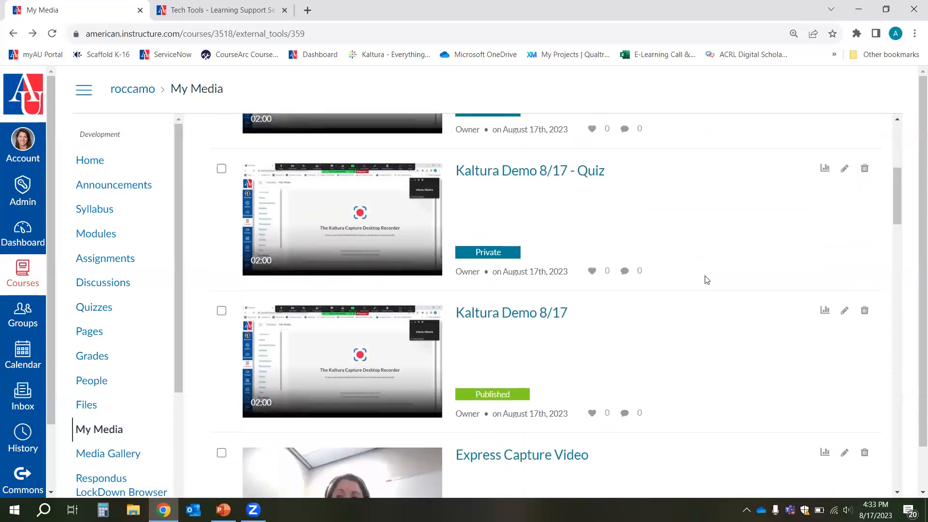
scroll(707, 280, up, 2)
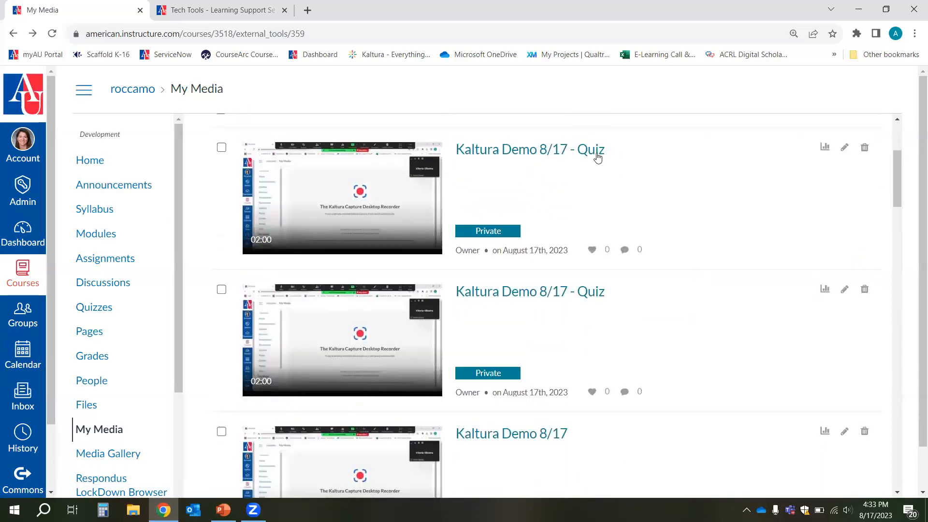
scroll(643, 316, down, 2)
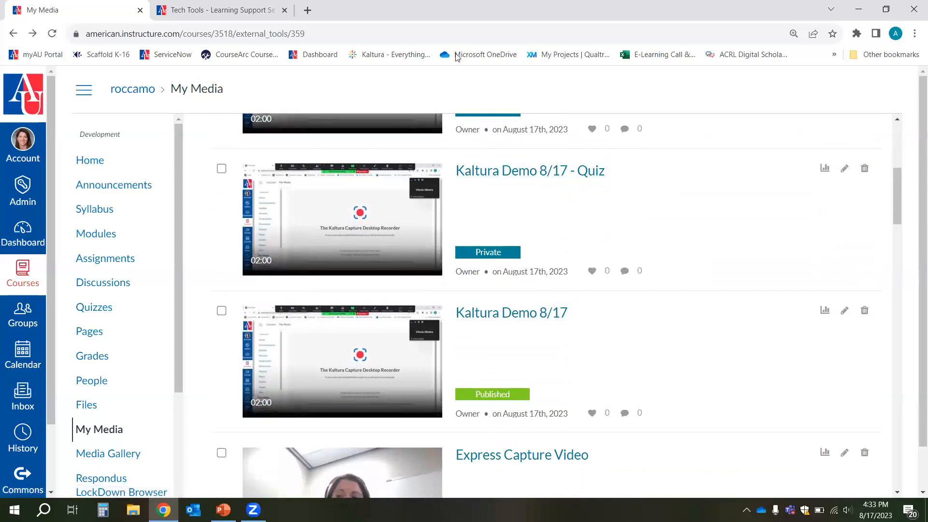
scroll(628, 265, up, 3)
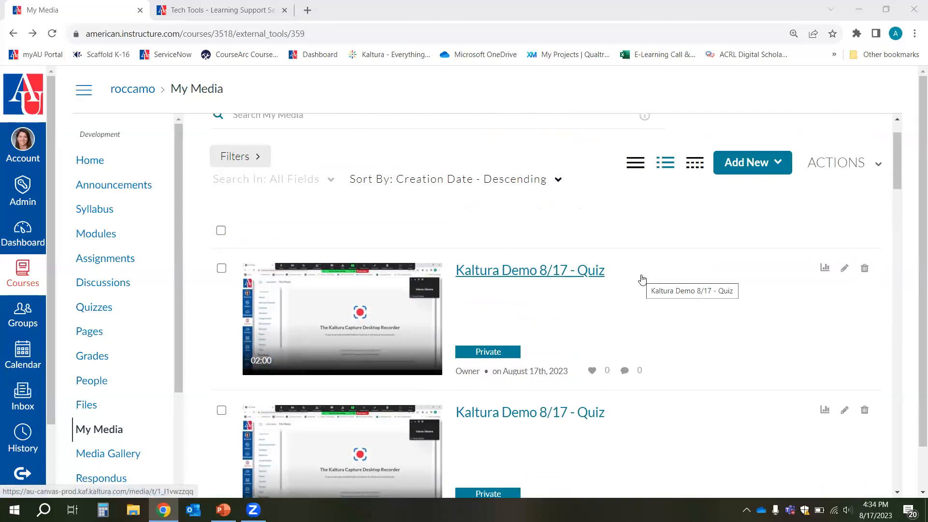
- Open the Module 1 Overview page from the course modules for editing
click(95, 233)
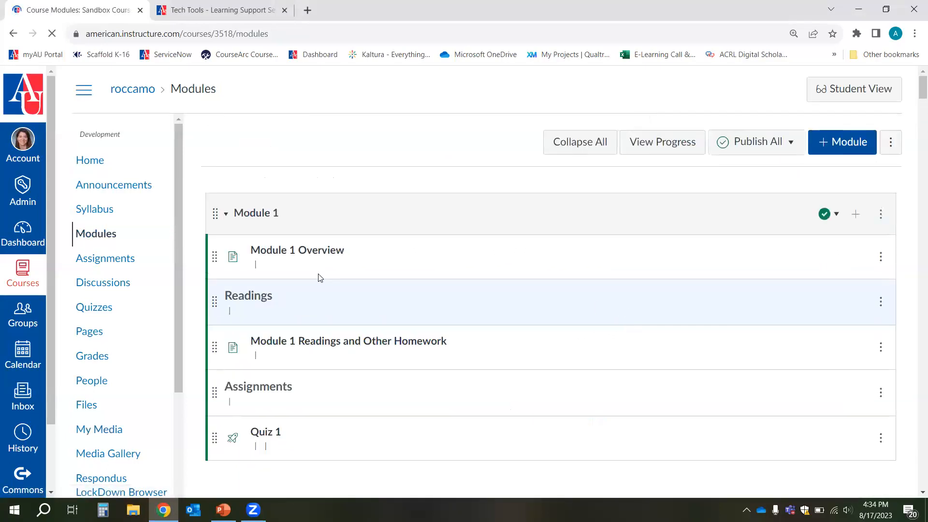
click(309, 253)
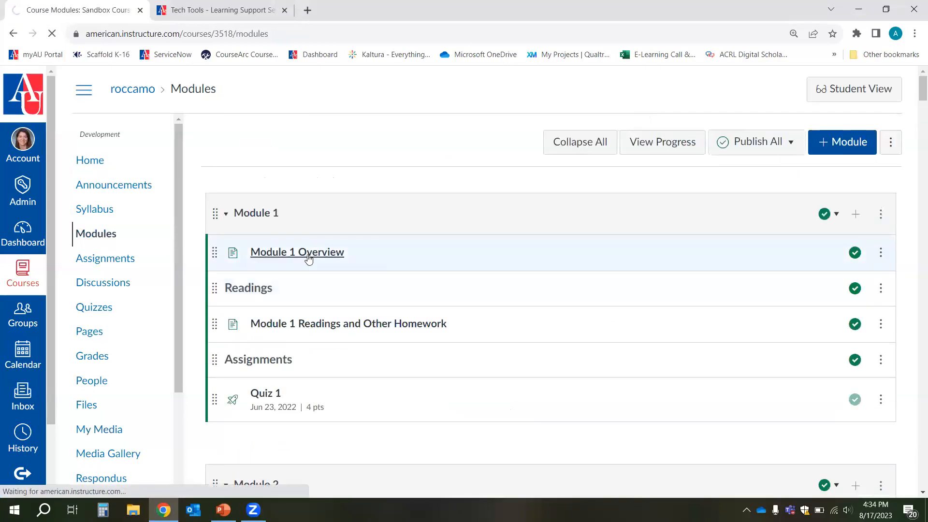
click(857, 154)
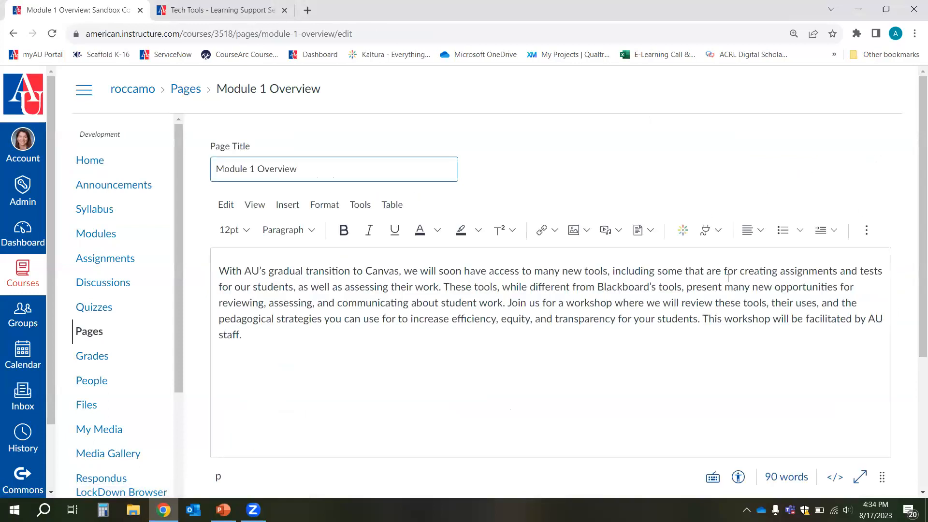
- Embed the first Kaltura Demo 8/17 - Quiz entry from My Media at the end of the page's body text
click(262, 334)
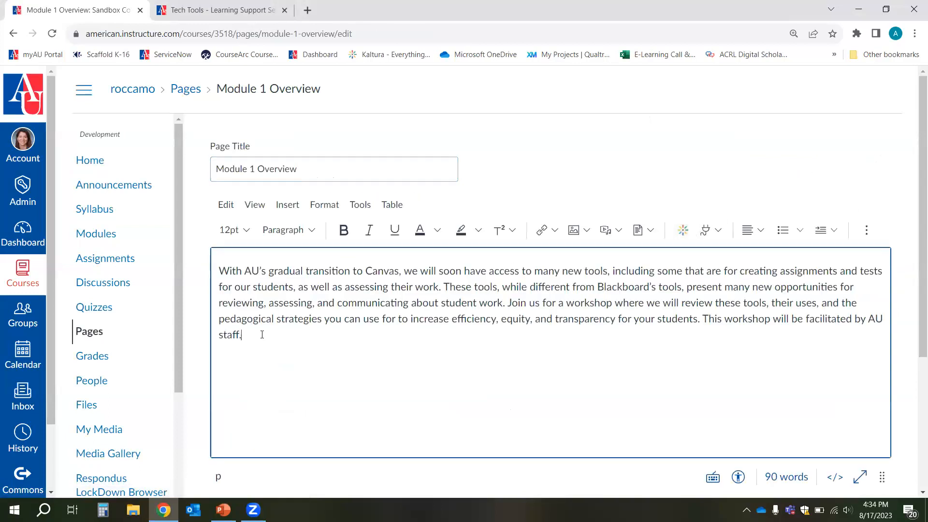
click(682, 231)
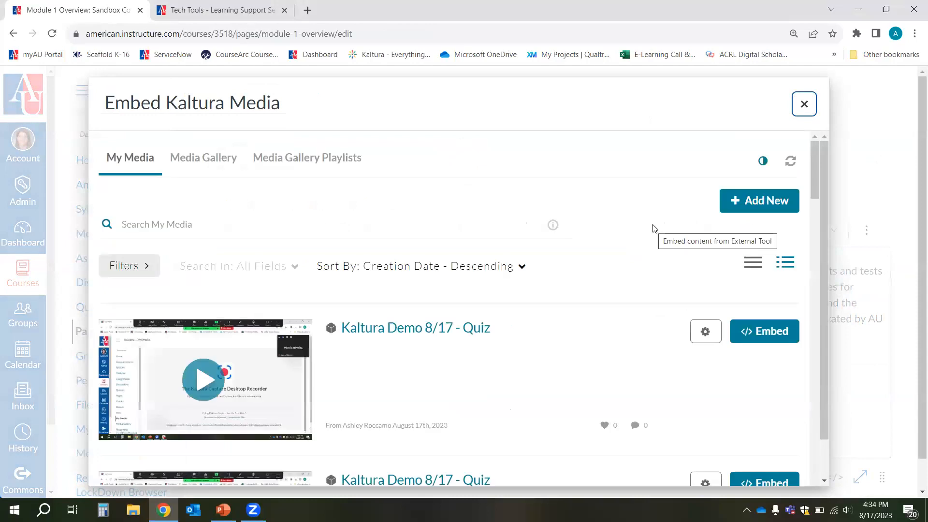
scroll(643, 234, down, 1)
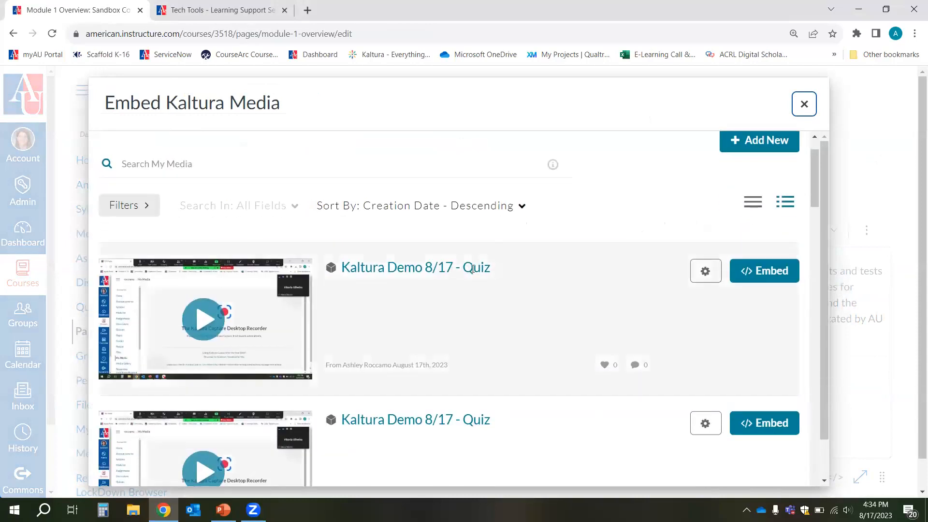
click(744, 275)
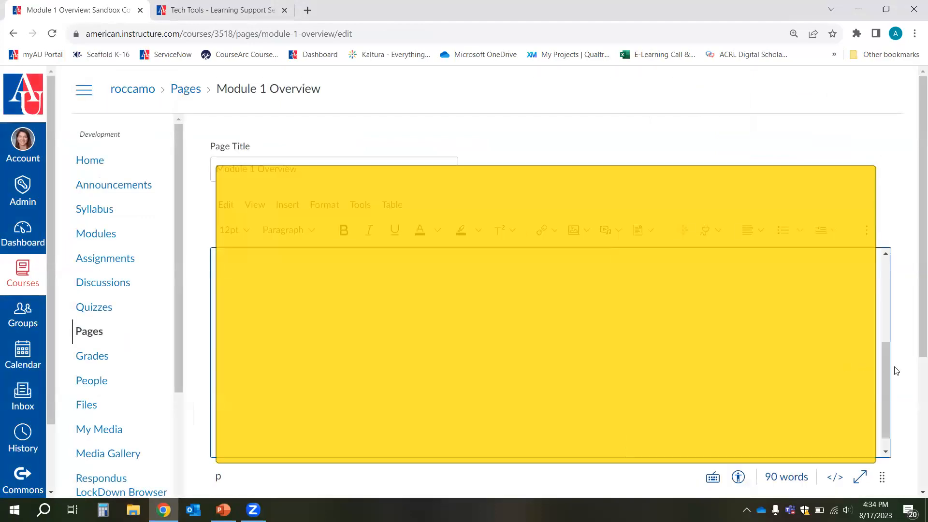
- Save the Module 1 Overview page and view the embedded quiz video below the text
scroll(912, 369, down, 3)
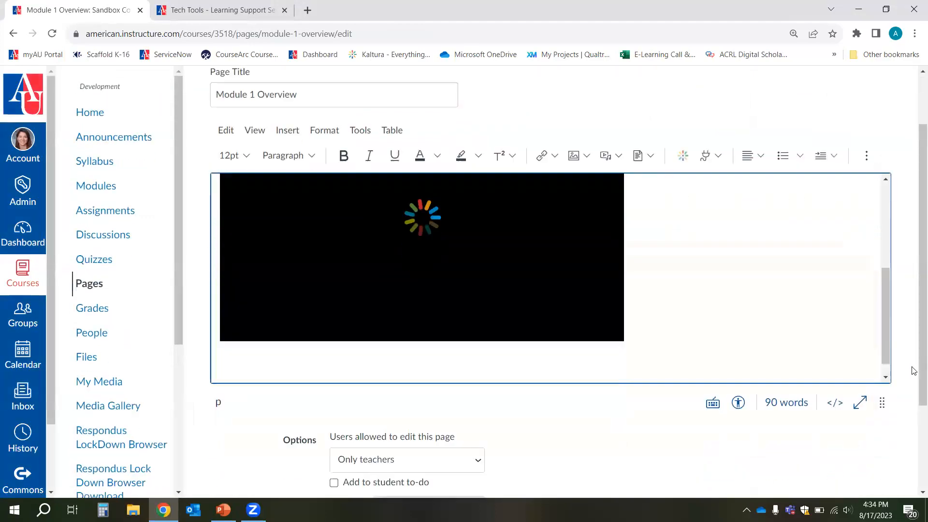
click(875, 471)
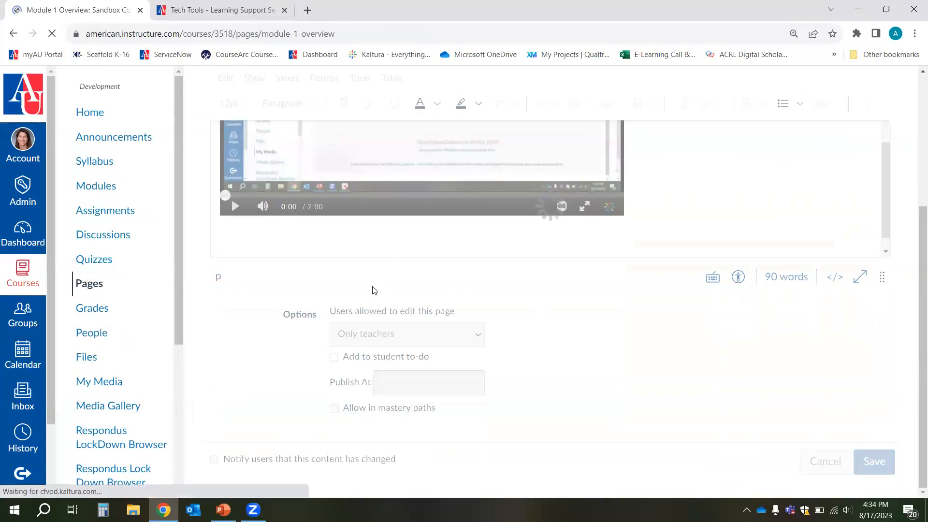
scroll(374, 290, down, 3)
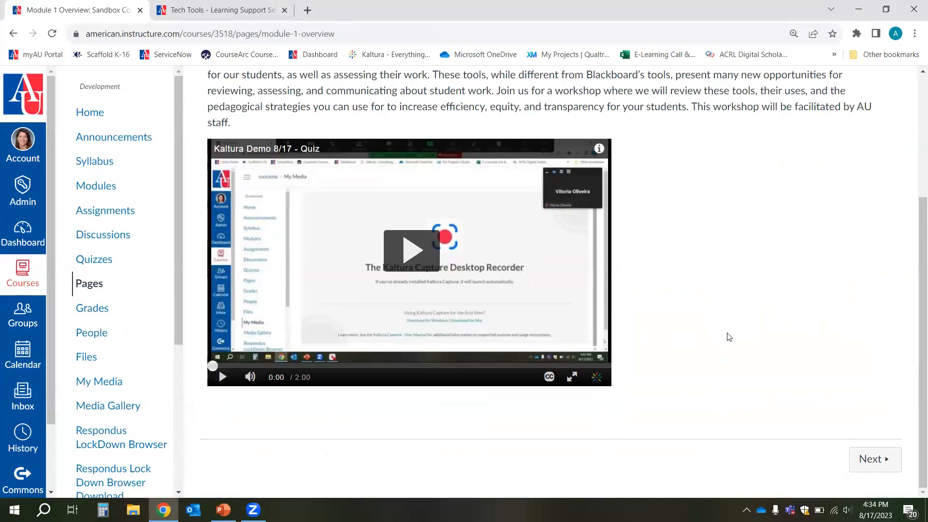
scroll(725, 335, up, 1)
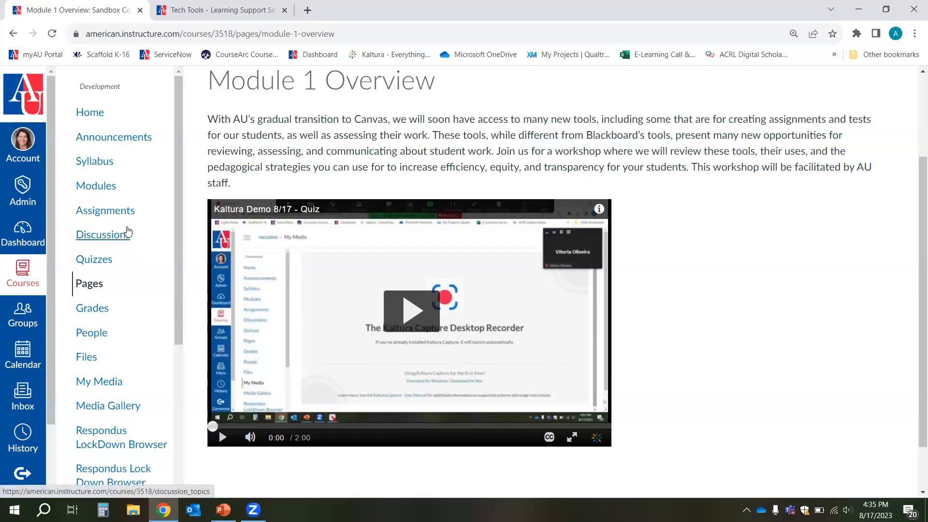
- Create a new course assignment named Kaltura Quiz
click(123, 213)
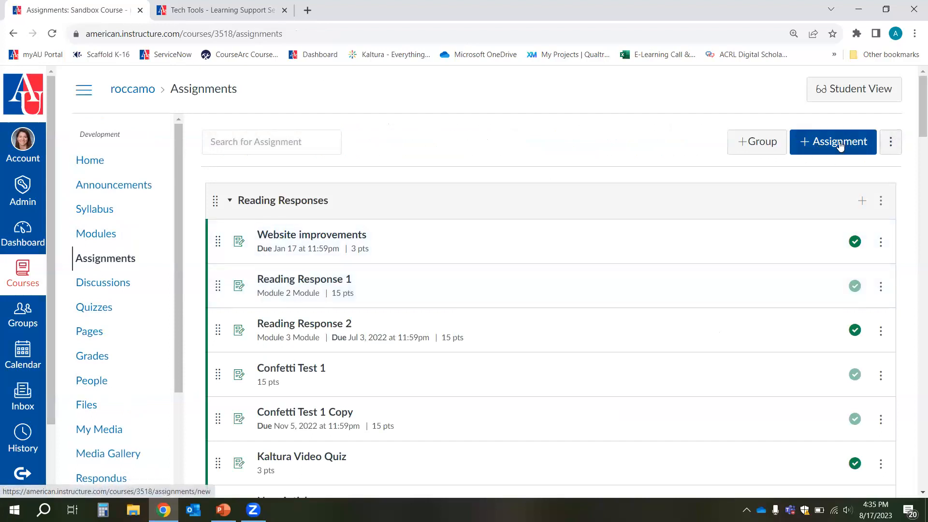
click(824, 147)
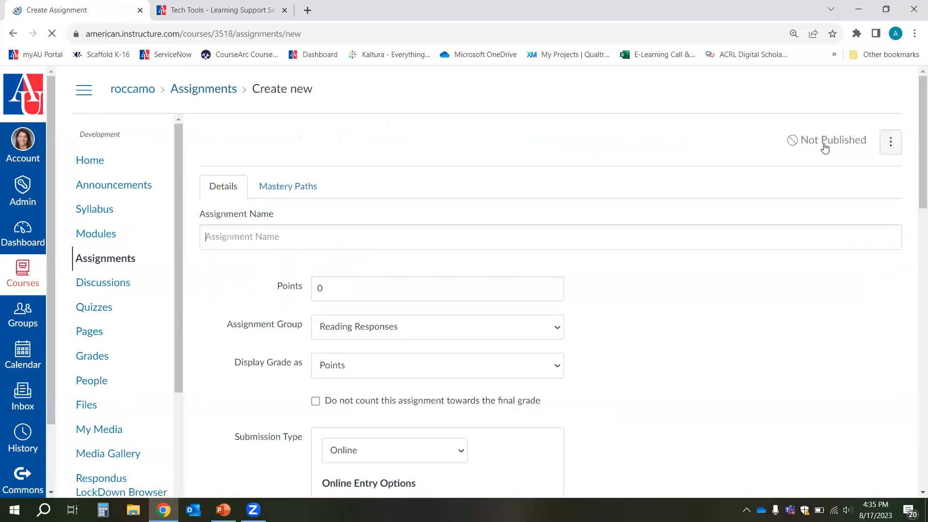
text(Kaltura Quiz)
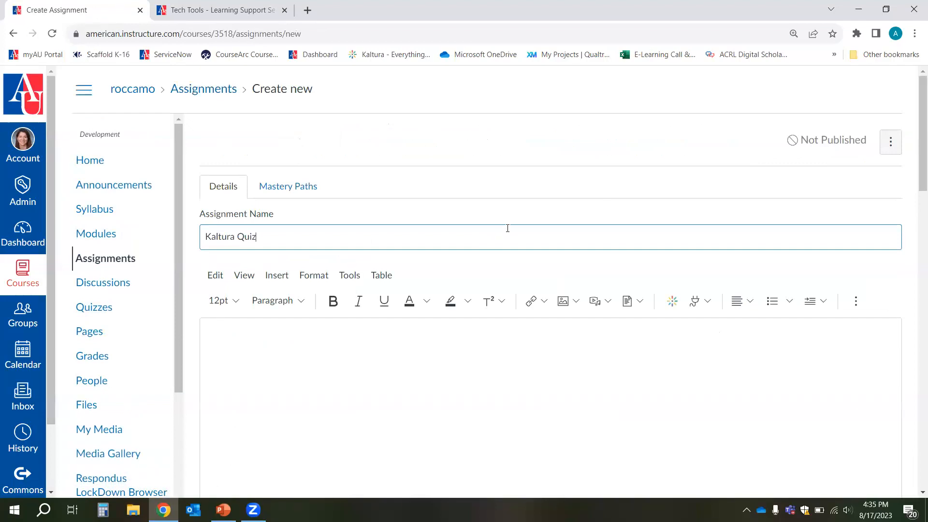
- Set the assignment's submission type to External Tool
scroll(508, 228, down, 5)
scroll(218, 215, up, 2)
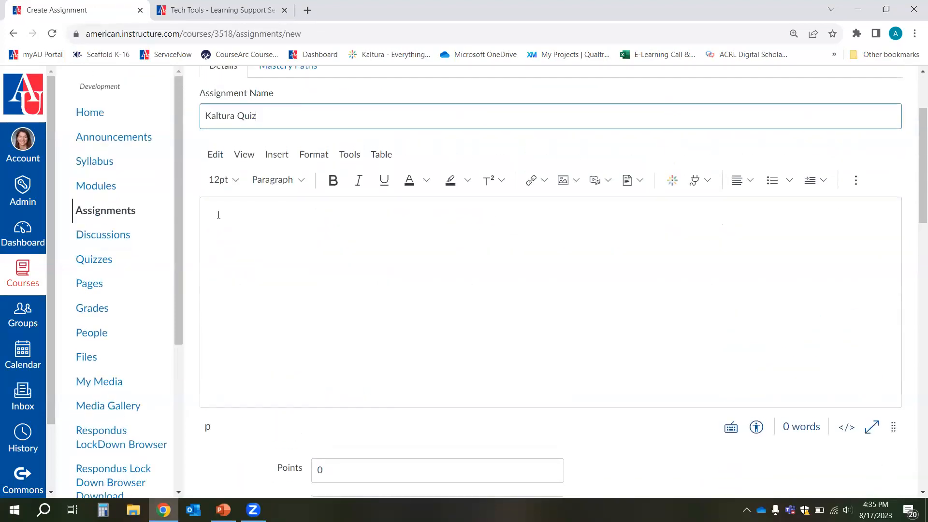
scroll(555, 270, down, 6)
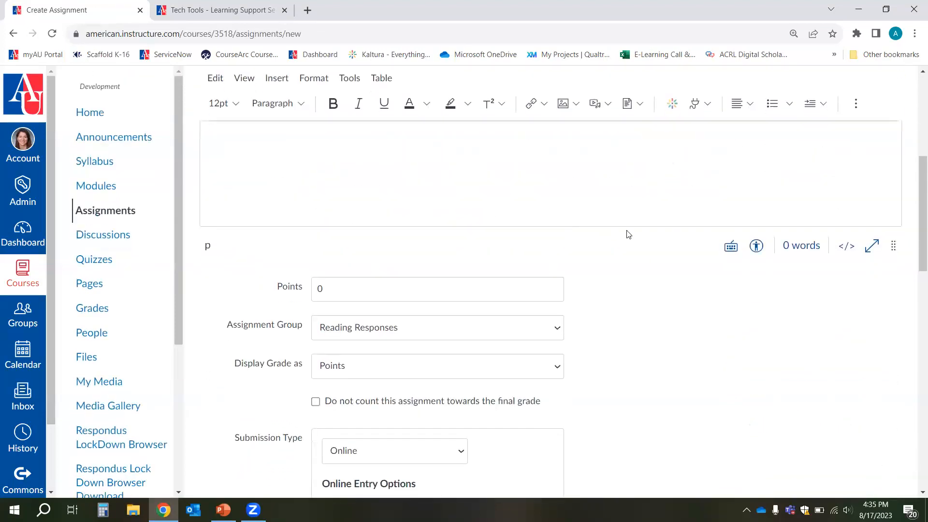
scroll(603, 267, down, 1)
scroll(604, 268, up, 1)
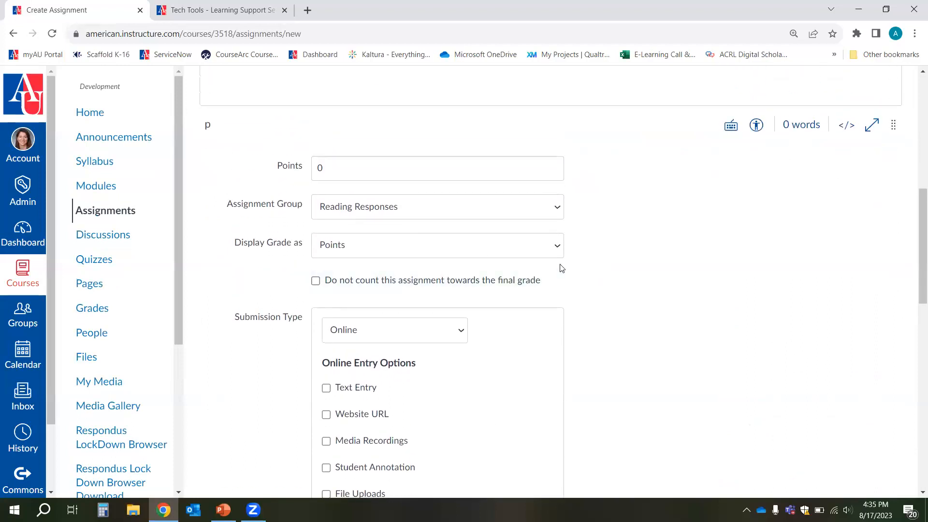
scroll(414, 304, down, 2)
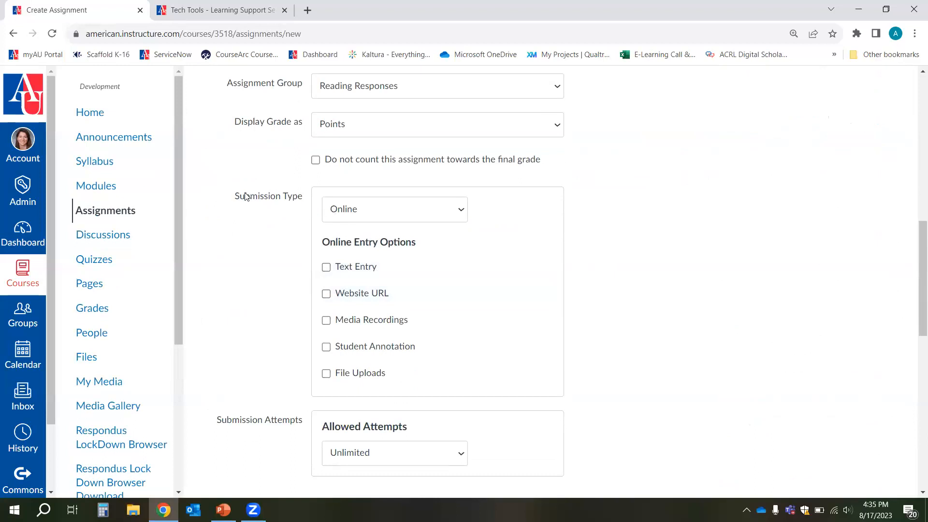
click(361, 211)
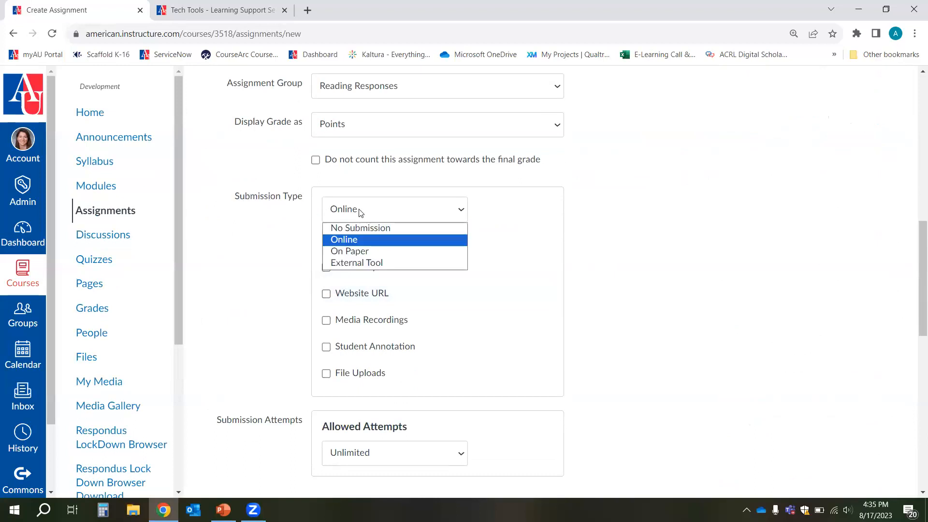
click(363, 262)
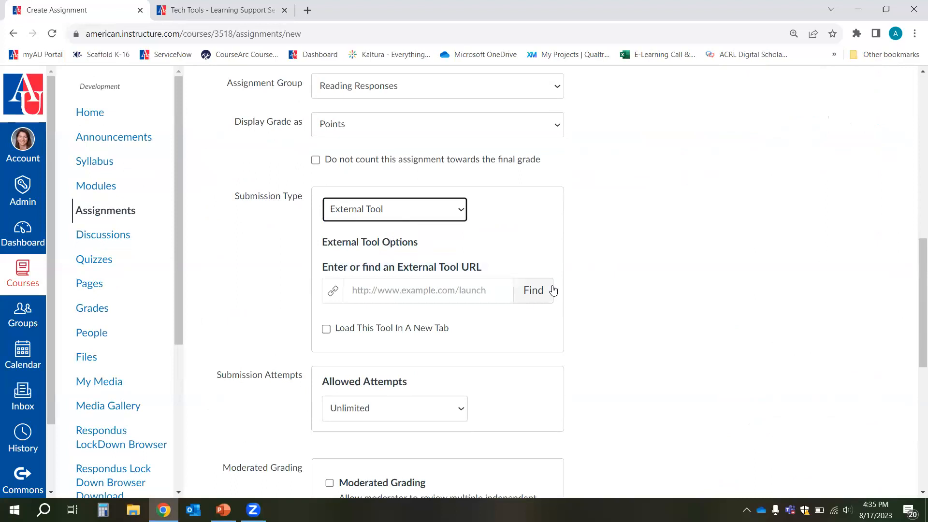
- Open the list of external tools for the assignment and locate the Kaltura entries
click(534, 290)
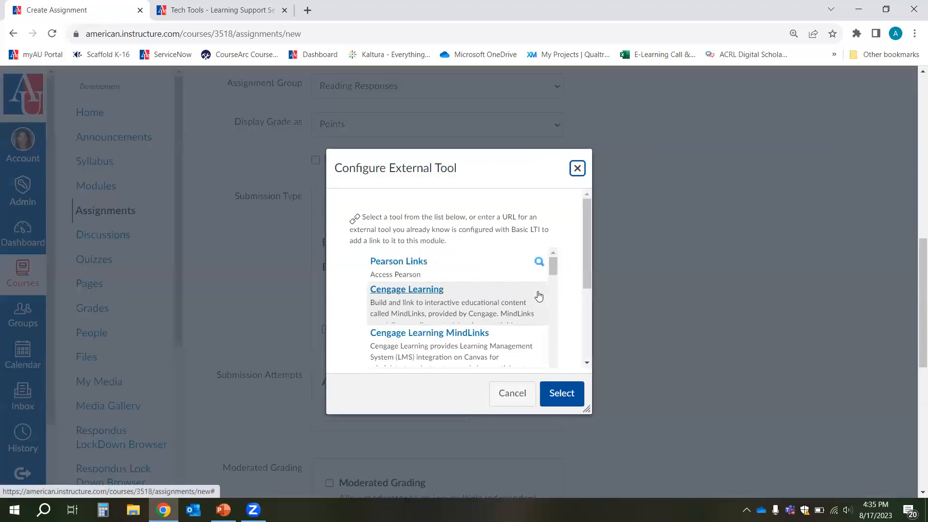
scroll(539, 296, down, 8)
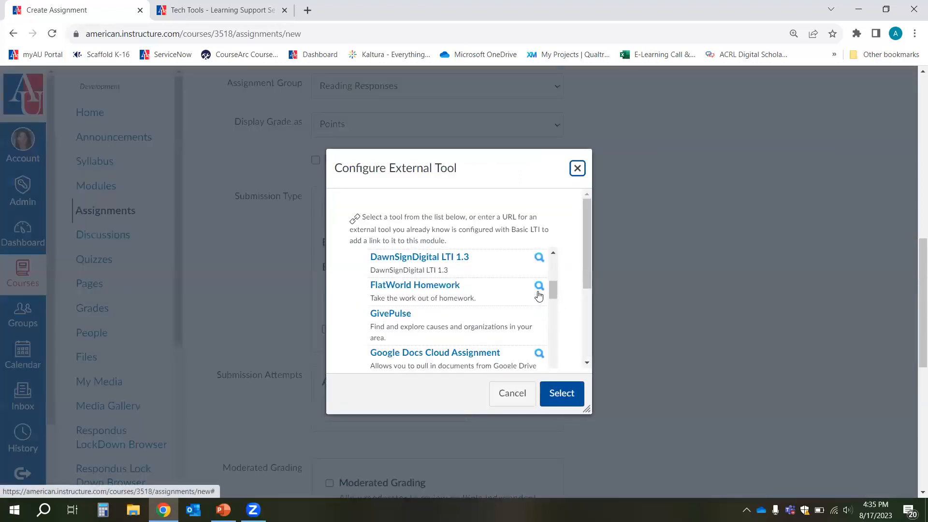
scroll(539, 296, down, 3)
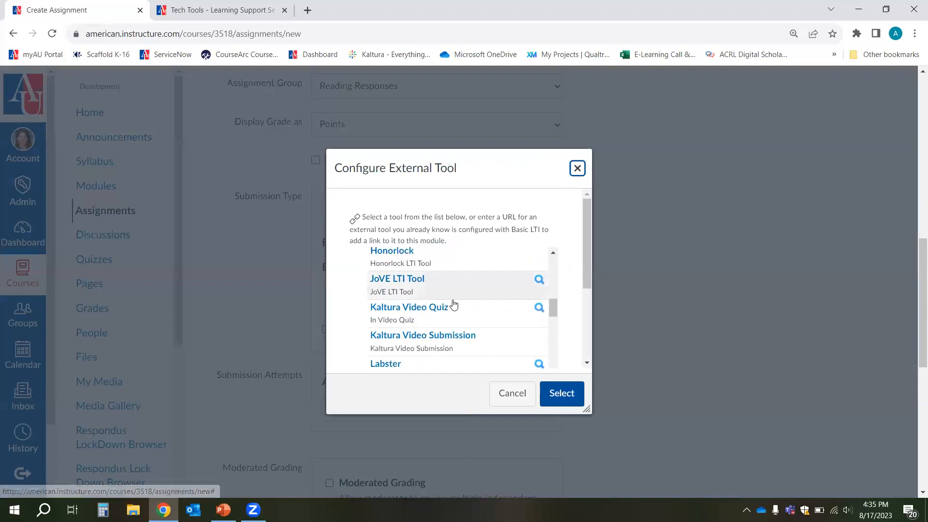
scroll(459, 311, down, 1)
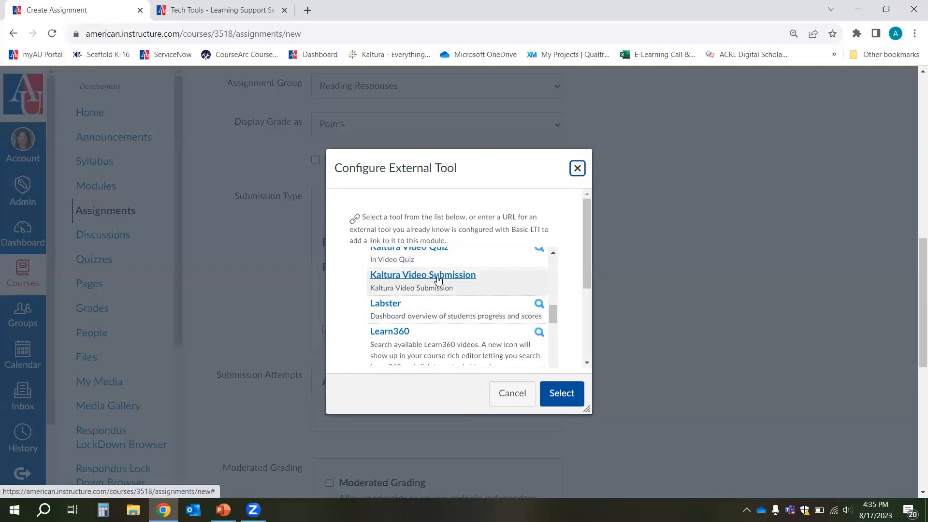
click(438, 280)
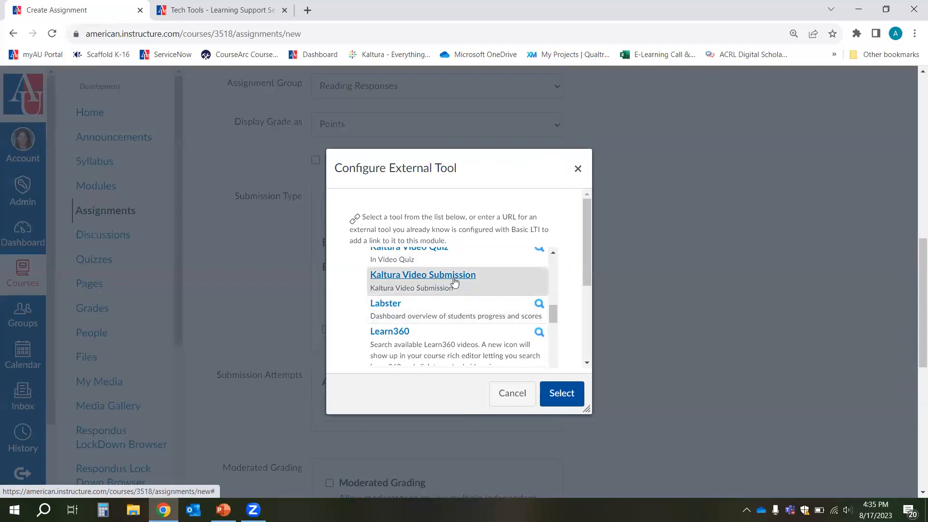
click(424, 250)
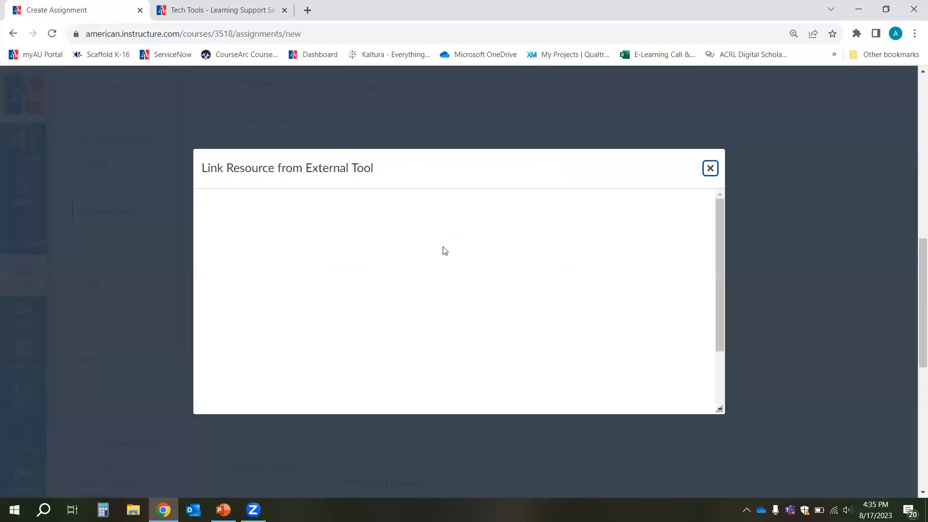
click(708, 172)
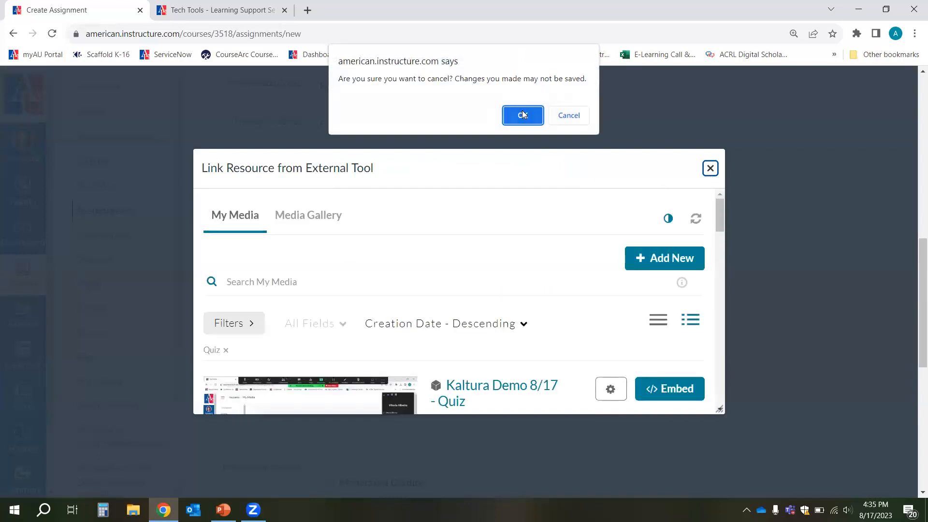
click(523, 114)
- Choose Kaltura Video Quiz as the external tool, embed the first Kaltura Demo 8/17 - Quiz entry, and confirm the tool selection
scroll(411, 299, up, 2)
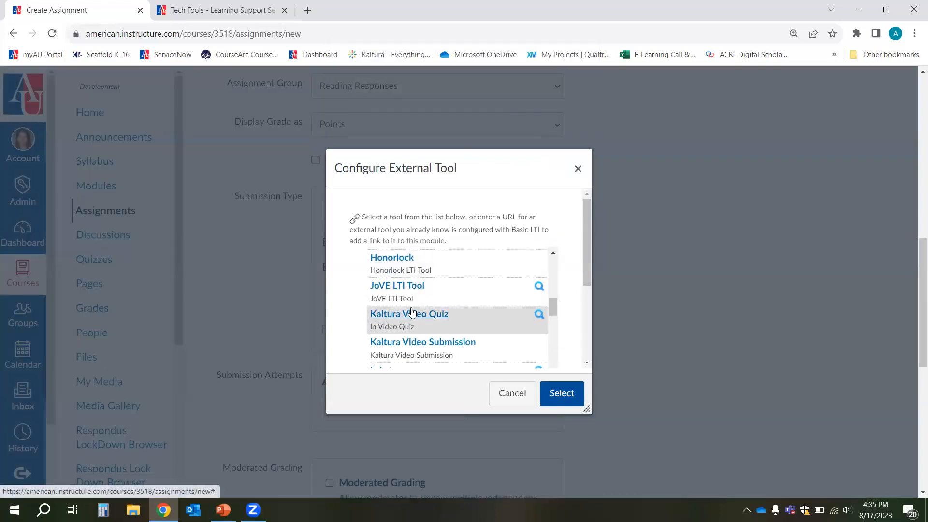
click(423, 315)
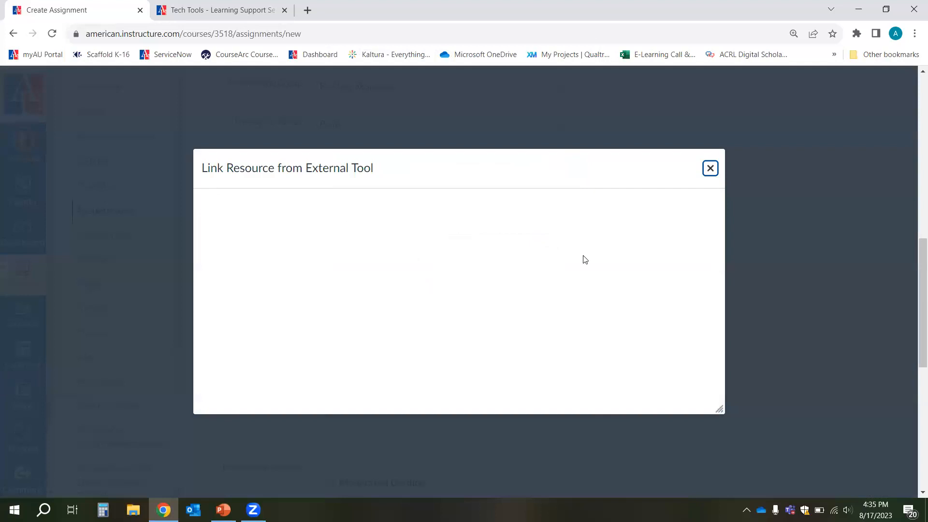
scroll(585, 259, down, 3)
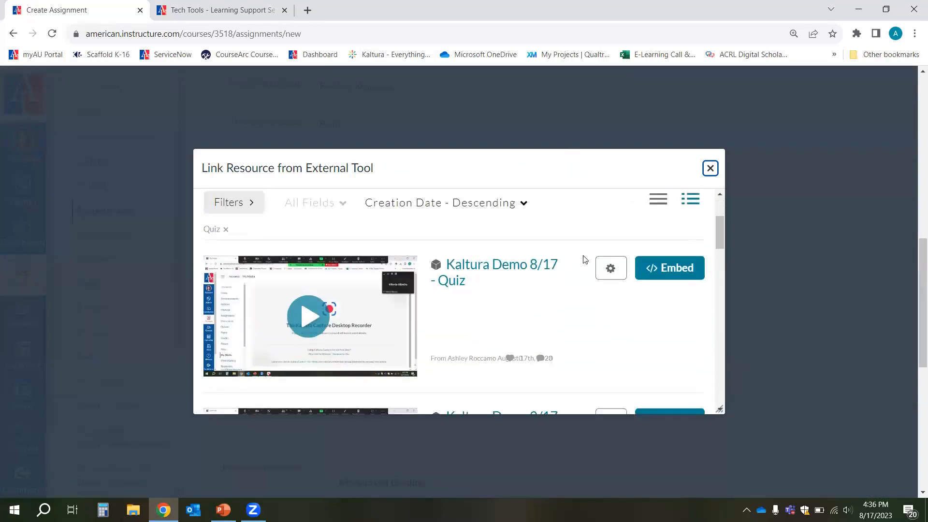
scroll(569, 261, up, 2)
scroll(570, 262, down, 7)
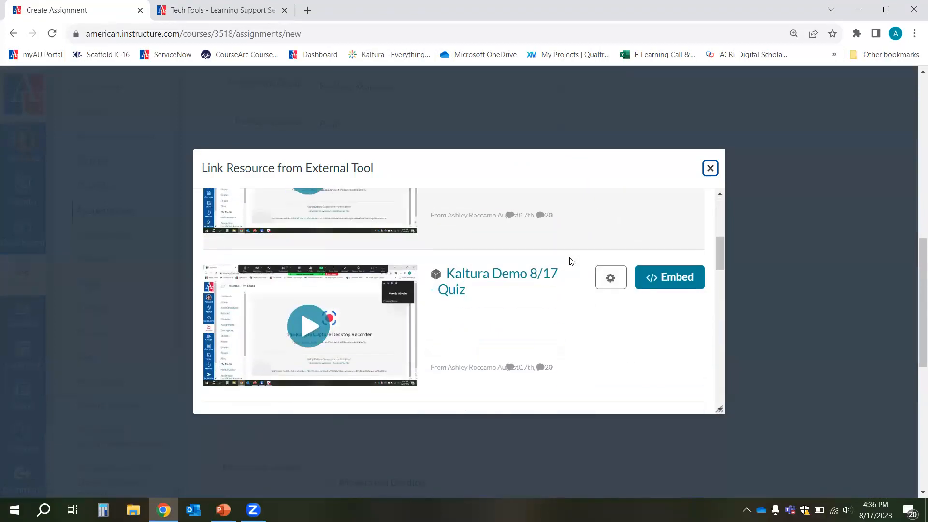
scroll(570, 261, up, 7)
scroll(569, 262, down, 3)
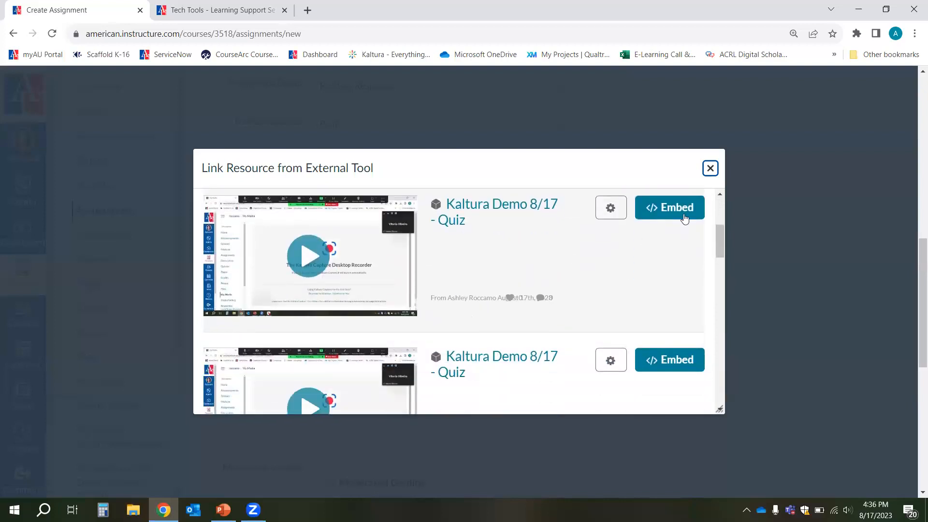
click(682, 212)
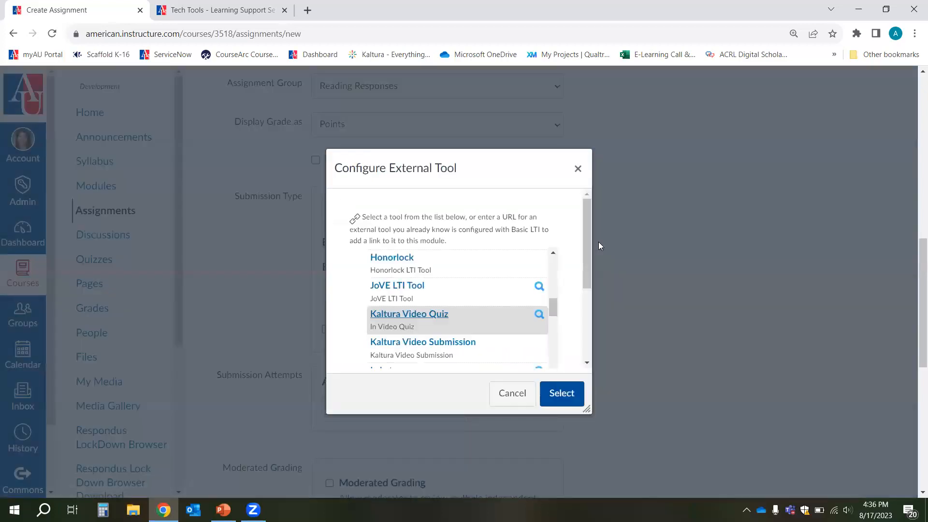
scroll(583, 281, down, 3)
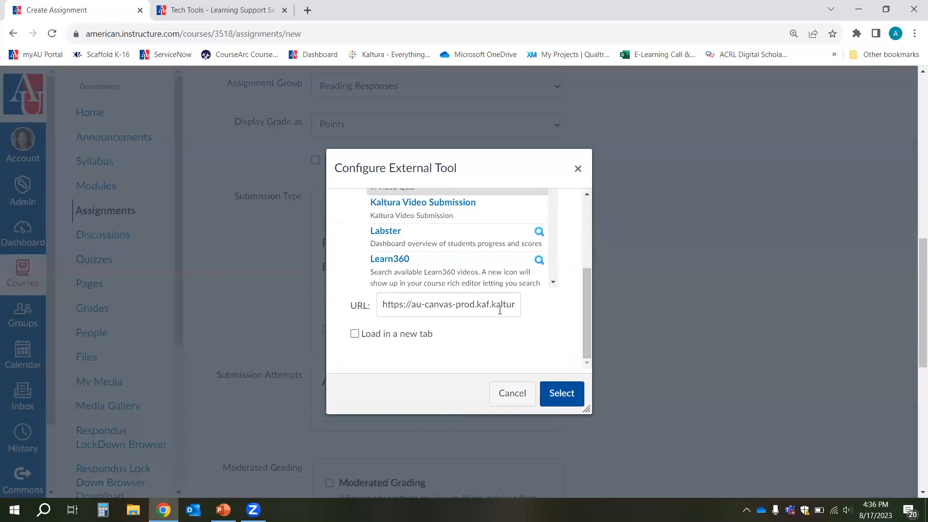
click(560, 393)
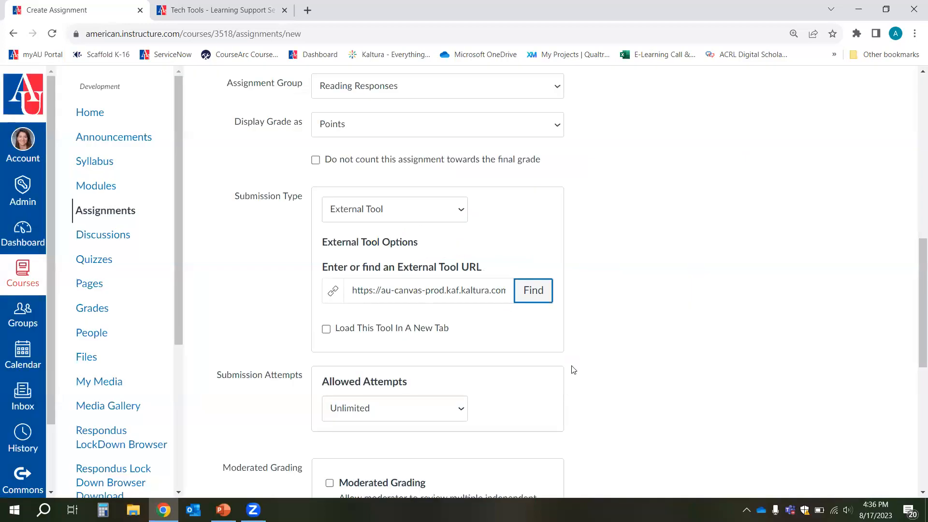
scroll(290, 301, up, 4)
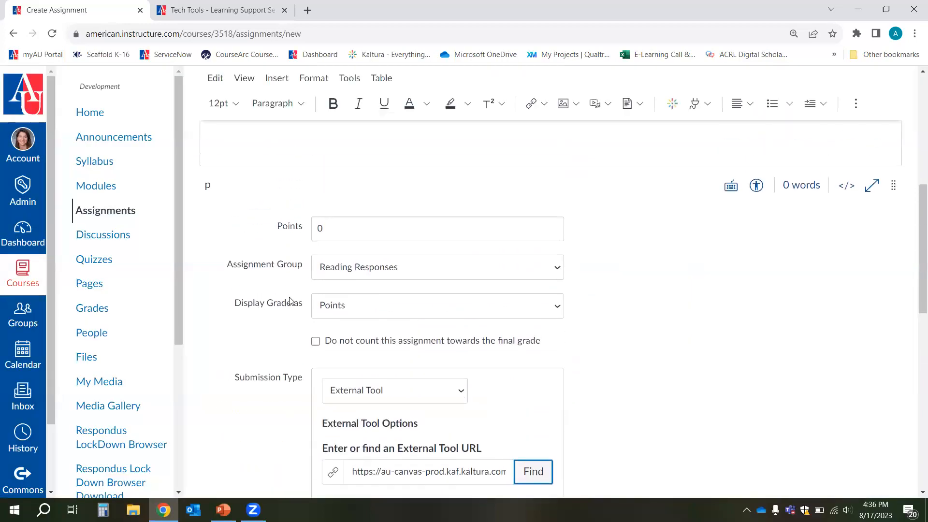
scroll(290, 301, down, 4)
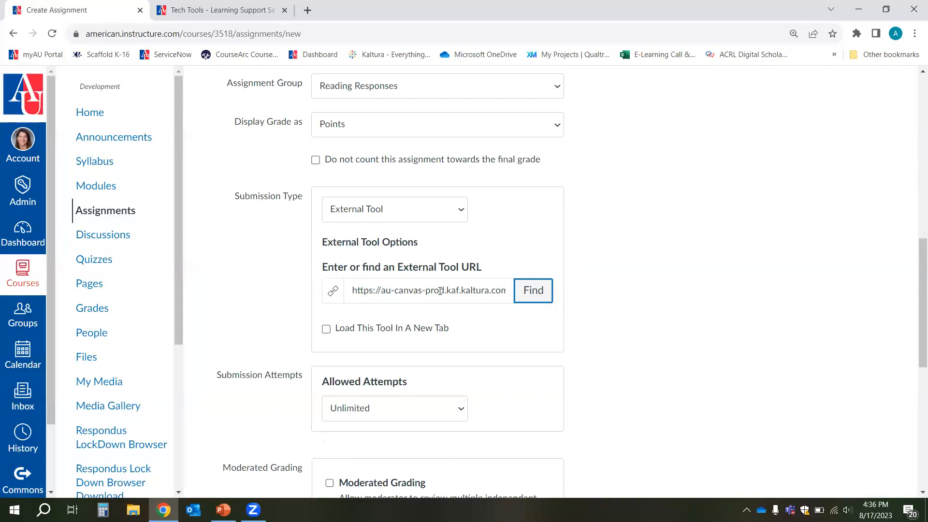
scroll(440, 291, up, 4)
scroll(596, 331, down, 2)
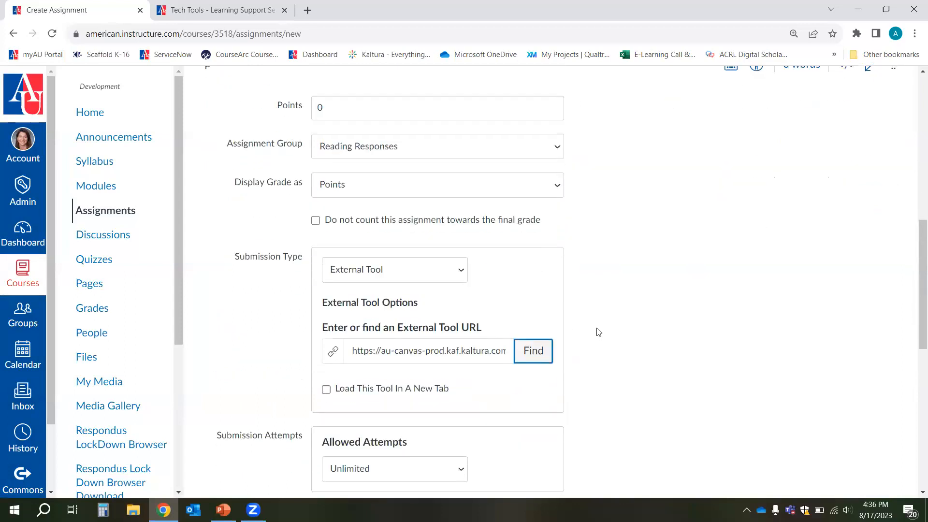
- Clear the external tool URL from the assignment's submission settings
click(465, 349)
key(ctrl+a)
key(BackSpace)
click(604, 283)
click(265, 258)
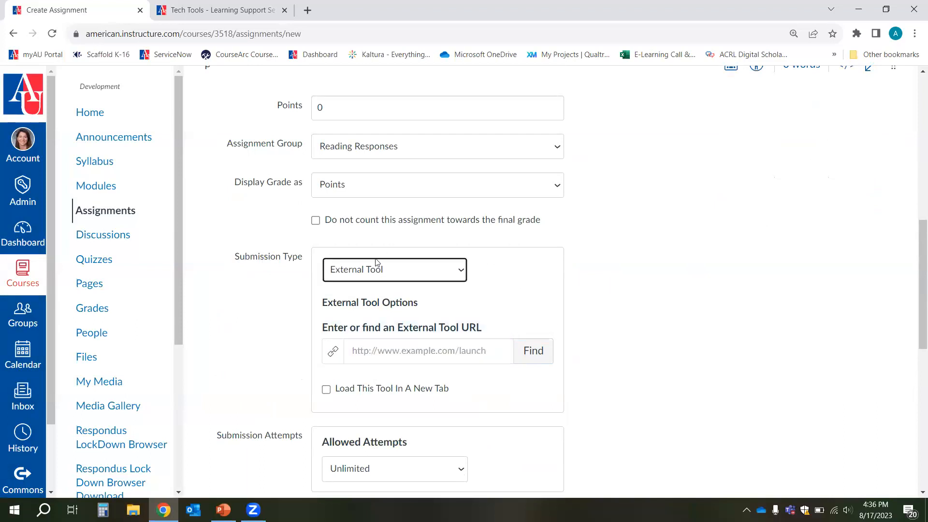
- Select External Tool again as the submission type of the Kaltura Quiz assignment
scroll(375, 256, up, 10)
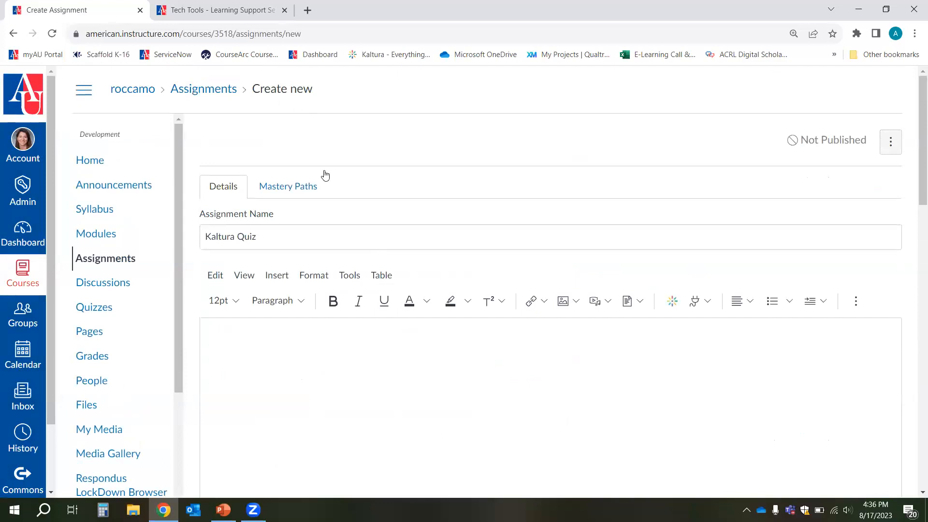
scroll(325, 174, down, 9)
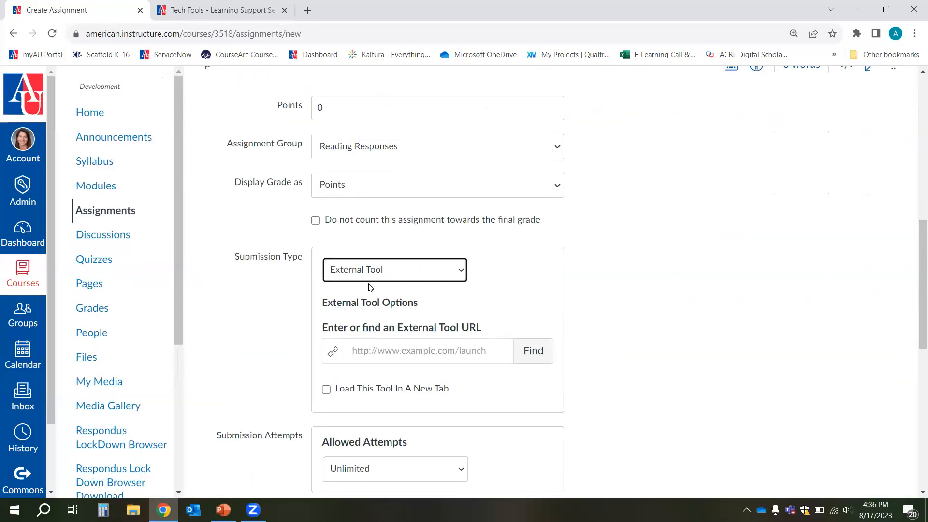
click(384, 273)
click(378, 326)
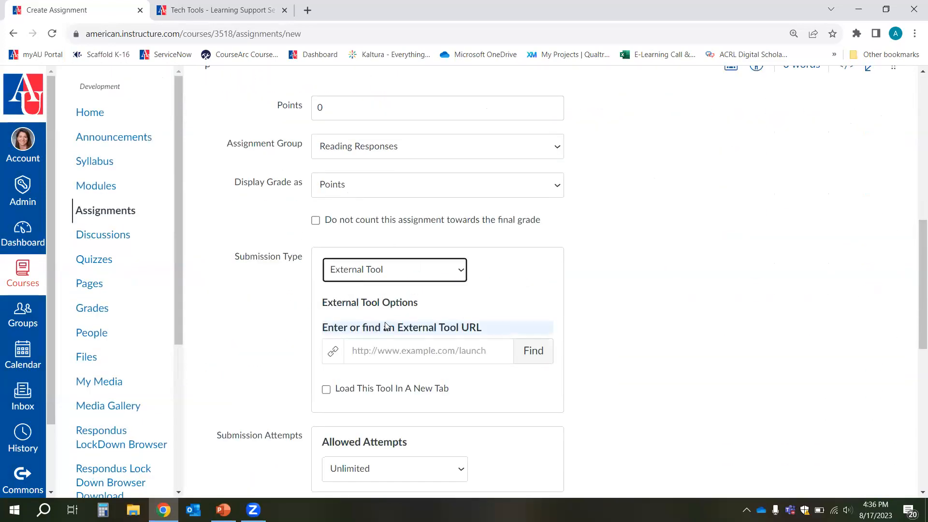
- Find Kaltura Video Quiz among the external tools, embed the Kaltura Demo 8/17 - Quiz entry, and confirm the tool selection
click(529, 361)
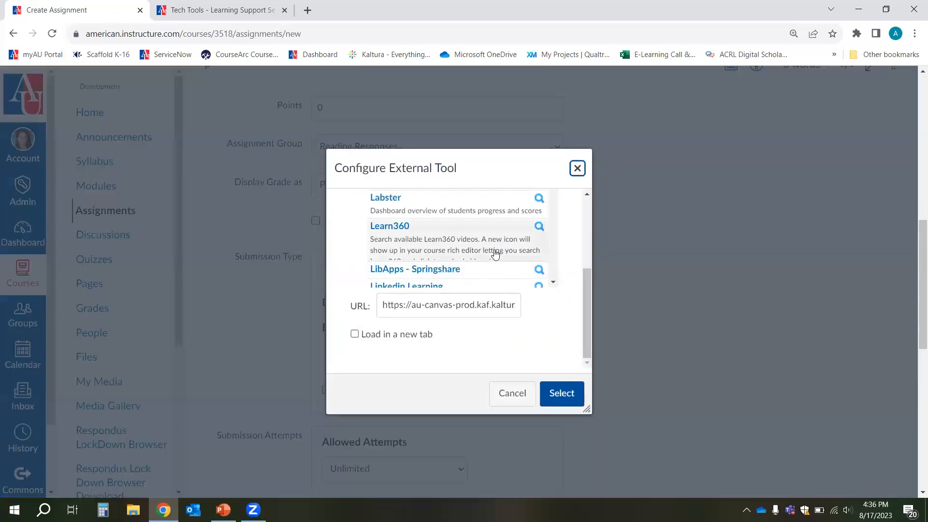
scroll(493, 249, down, 2)
scroll(493, 248, up, 2)
scroll(493, 249, up, 2)
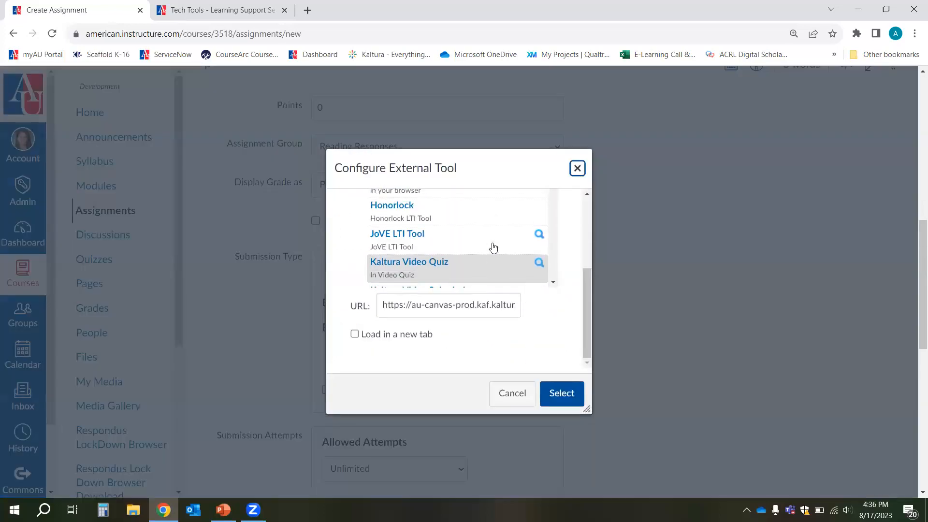
click(423, 265)
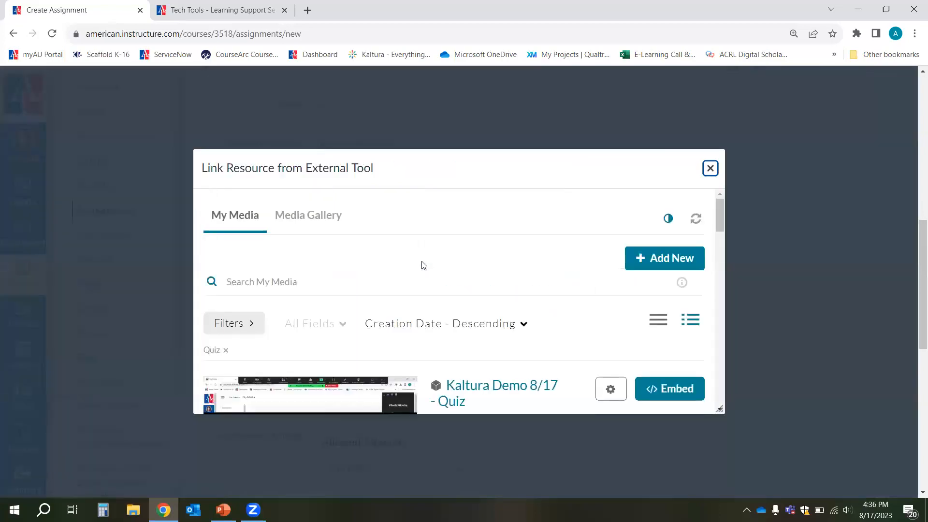
click(670, 389)
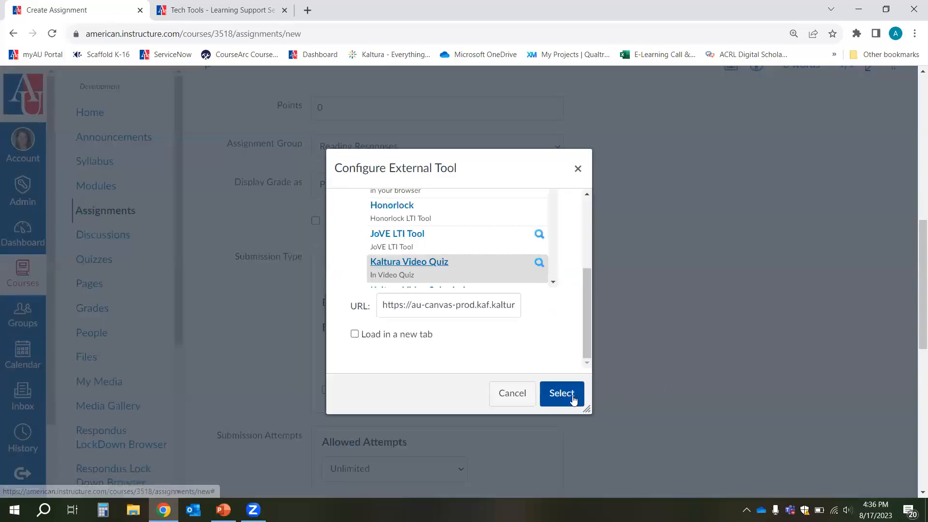
click(561, 394)
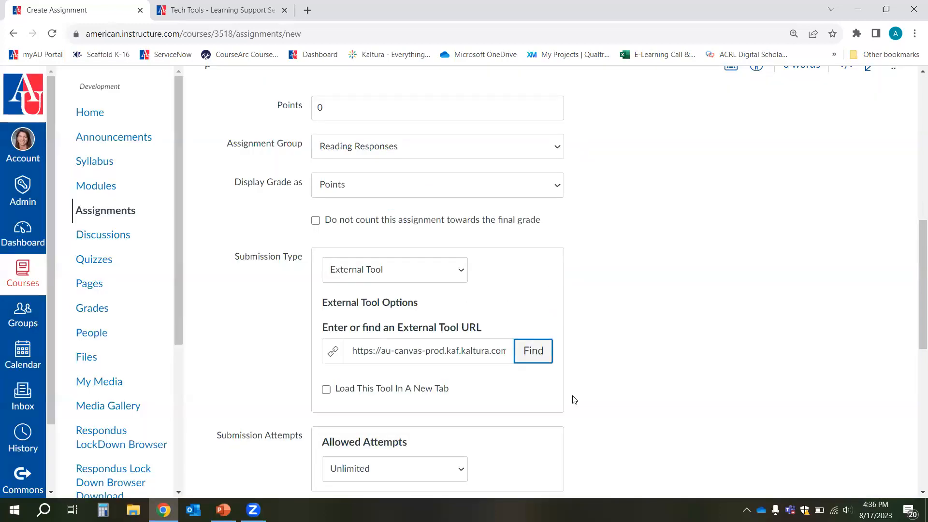
- Save and publish the Kaltura Quiz assignment, leaving it assigned to Everyone without due or availability dates
scroll(883, 391, down, 7)
scroll(883, 391, down, 2)
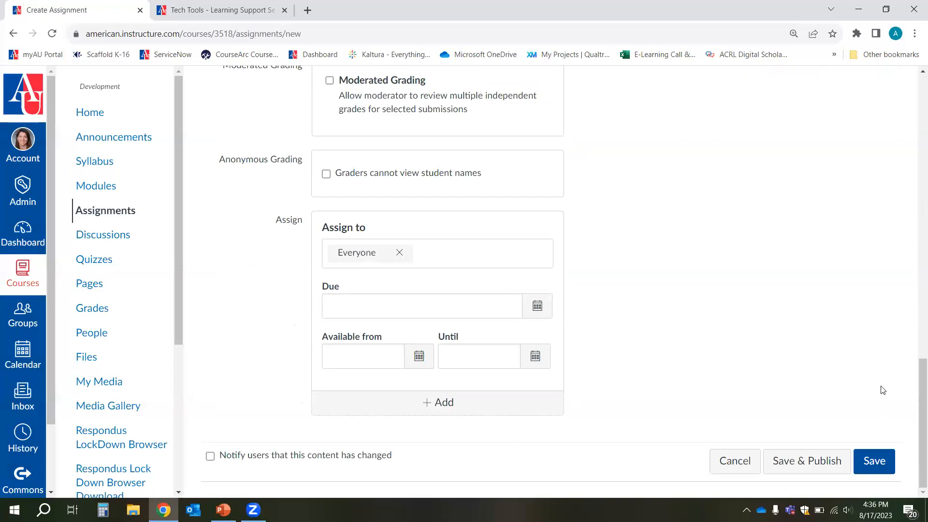
click(817, 460)
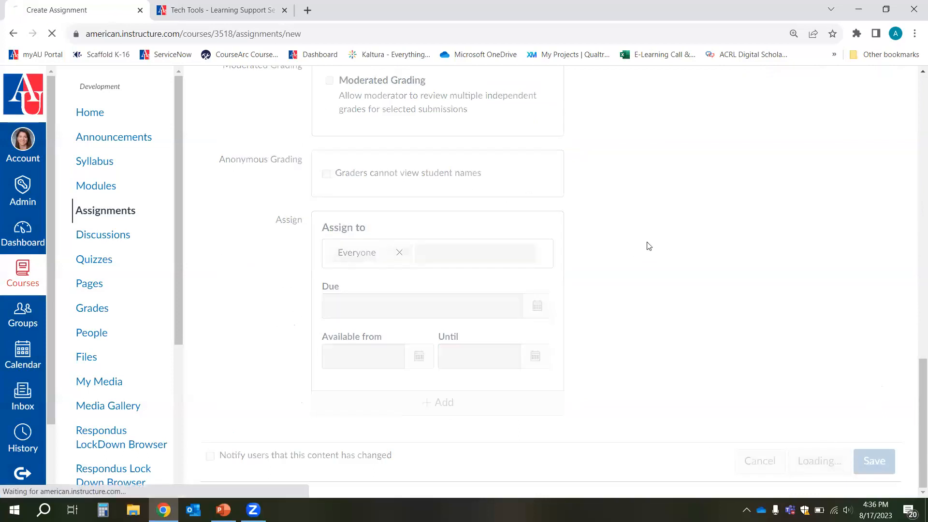